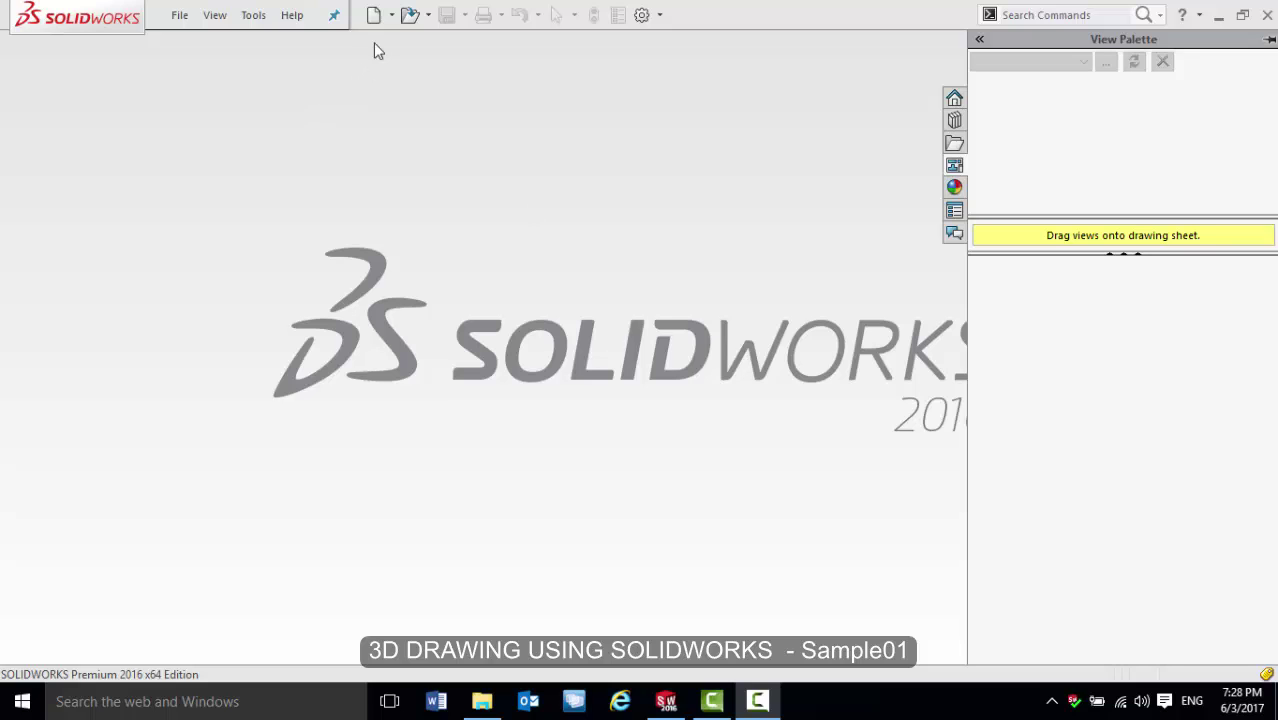
Step: Create a new blank Part document from the New SOLIDWORKS Document dialog
left_click(375, 15)
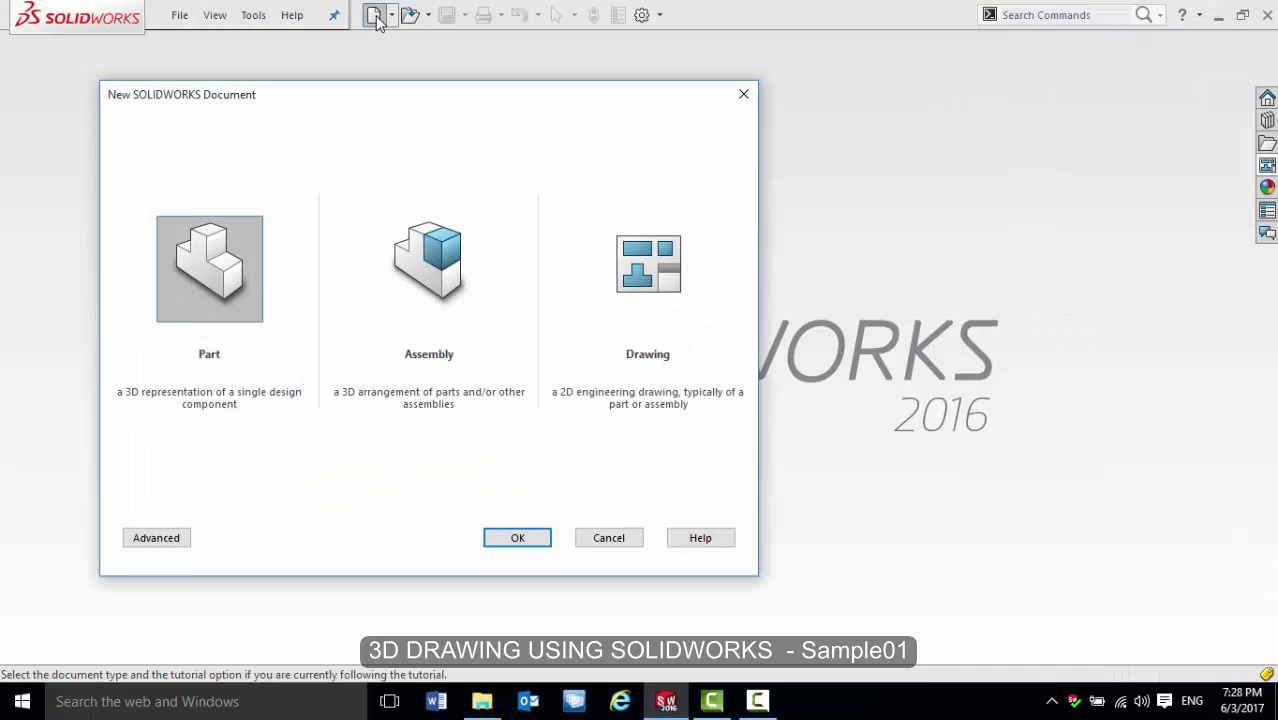
left_click(520, 537)
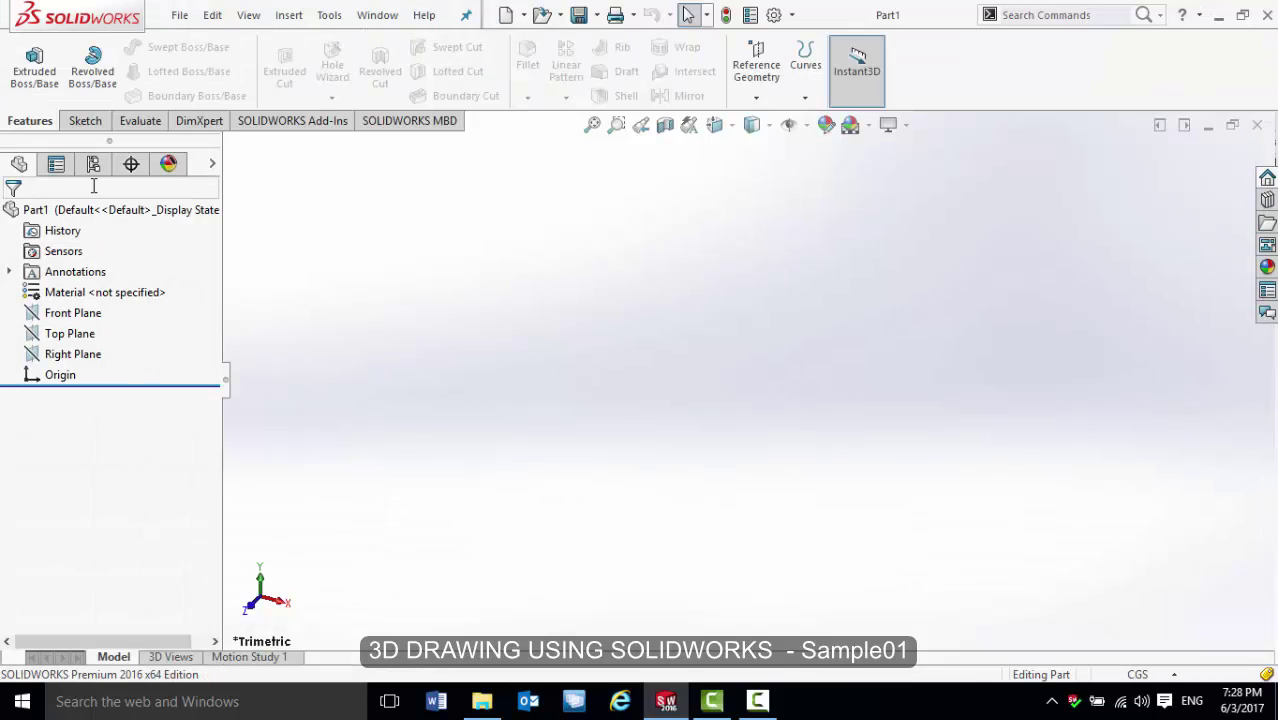
Step: Select the Top Plane and turn the view Normal To it
left_click(85, 124)
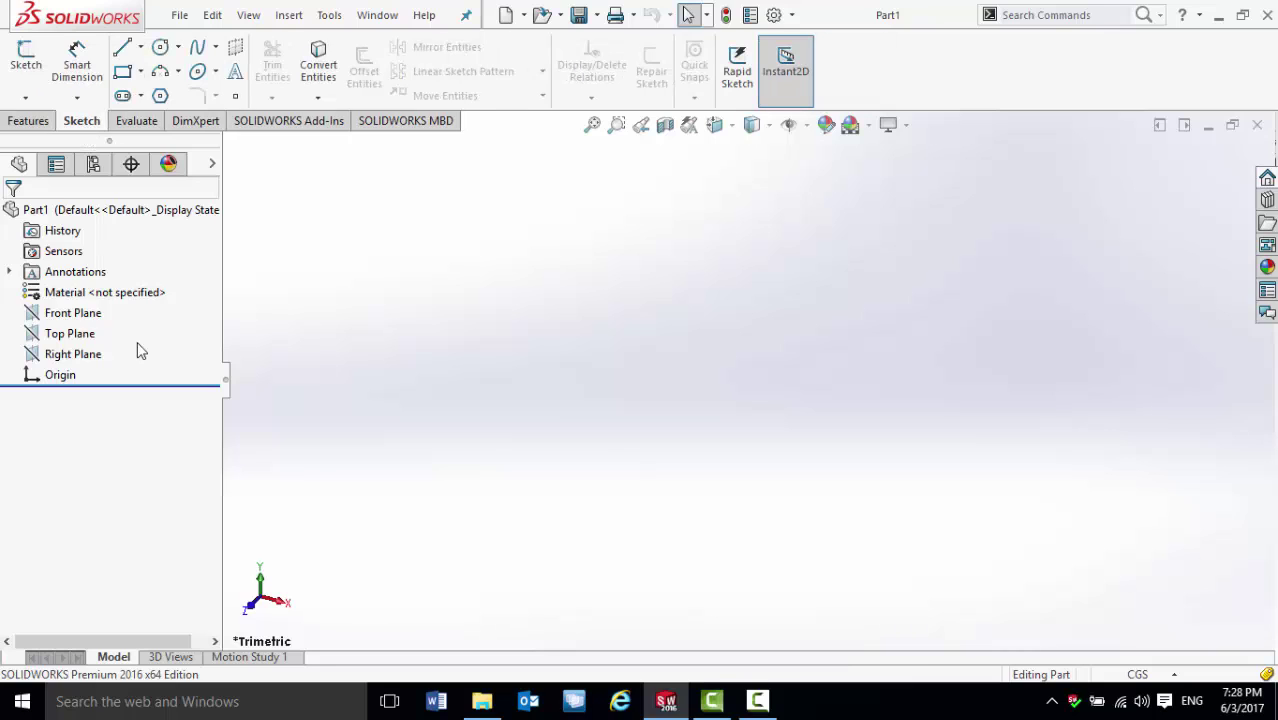
left_click(64, 337)
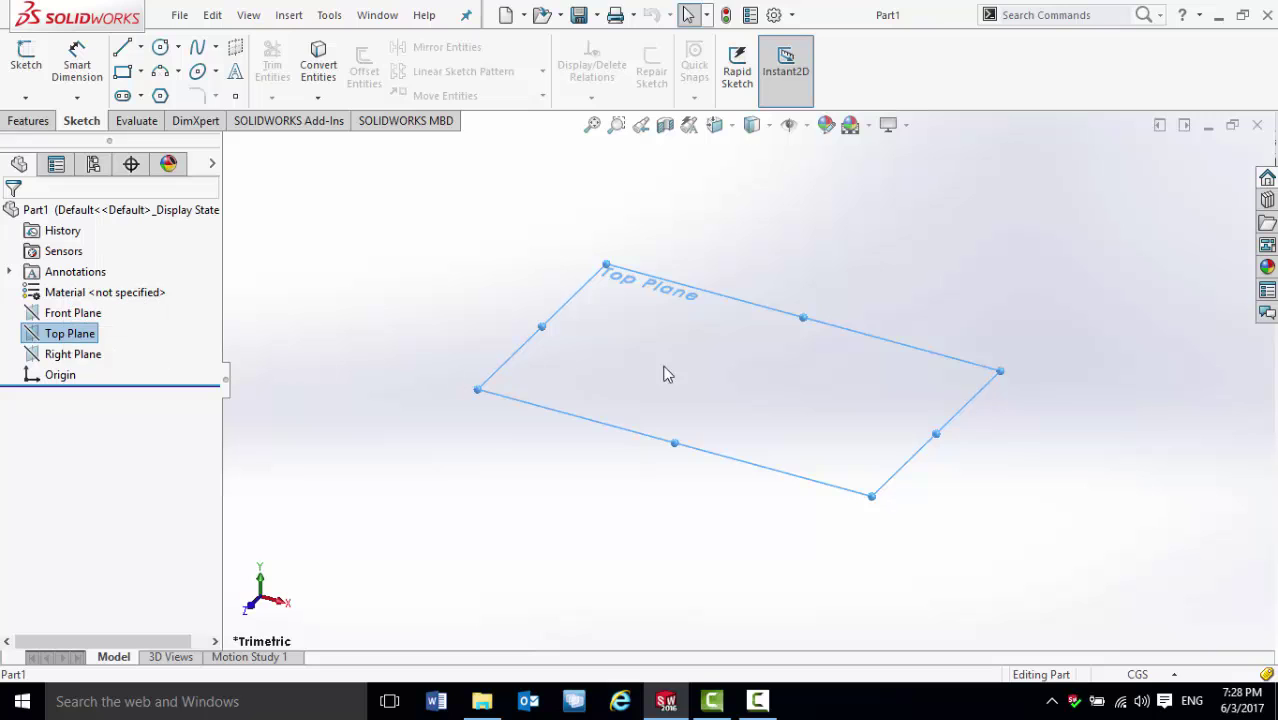
right_click(710, 329)
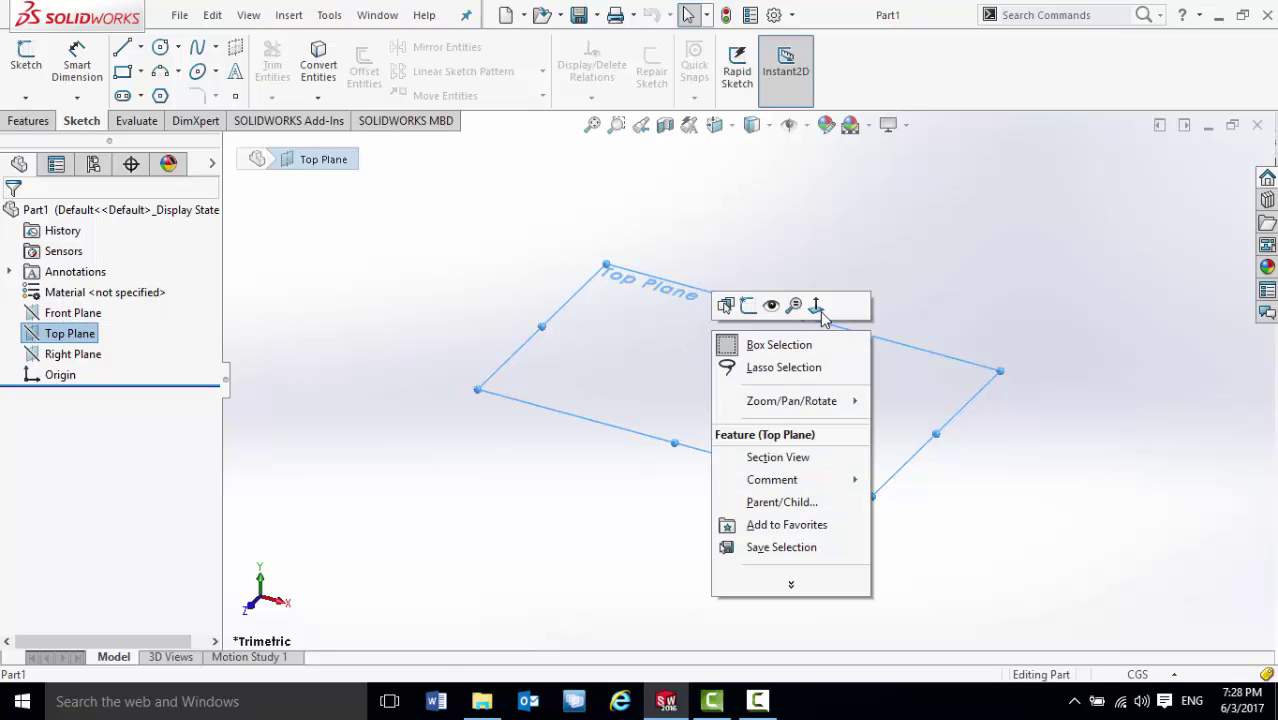
left_click(816, 306)
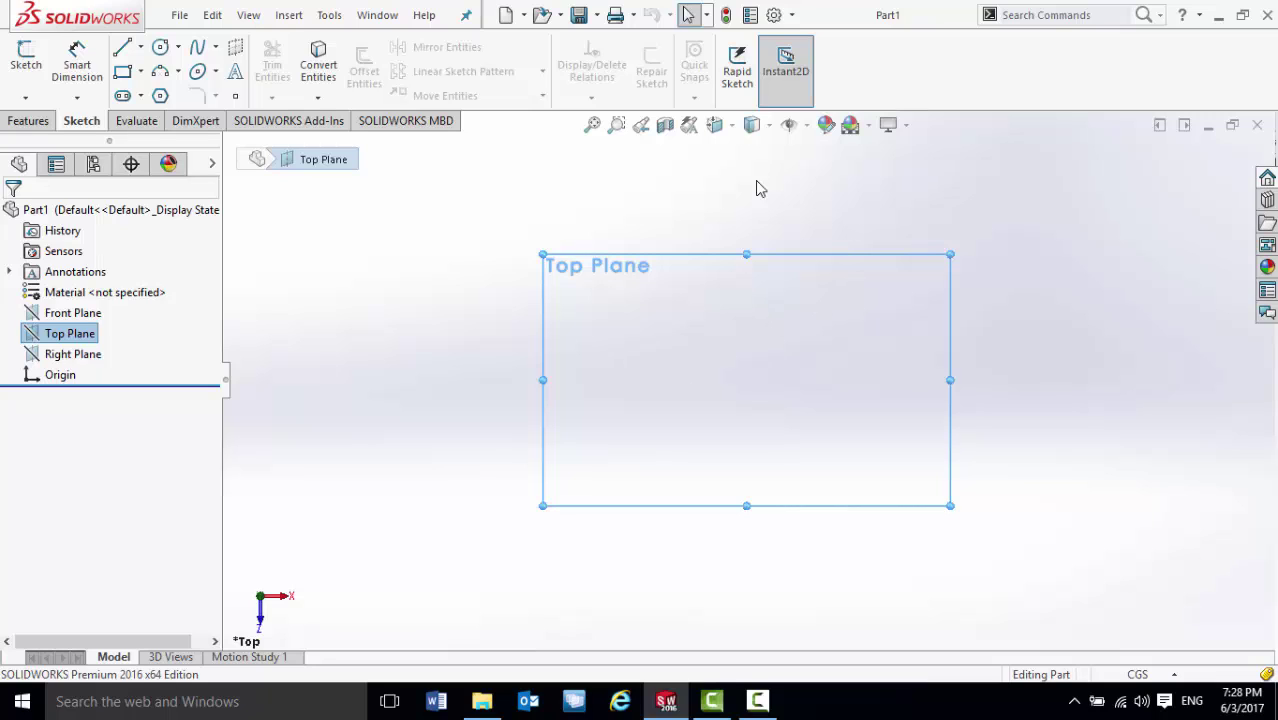
Step: Draw a closed four-line rectangle just above the origin with the Line tool
left_click(127, 54)
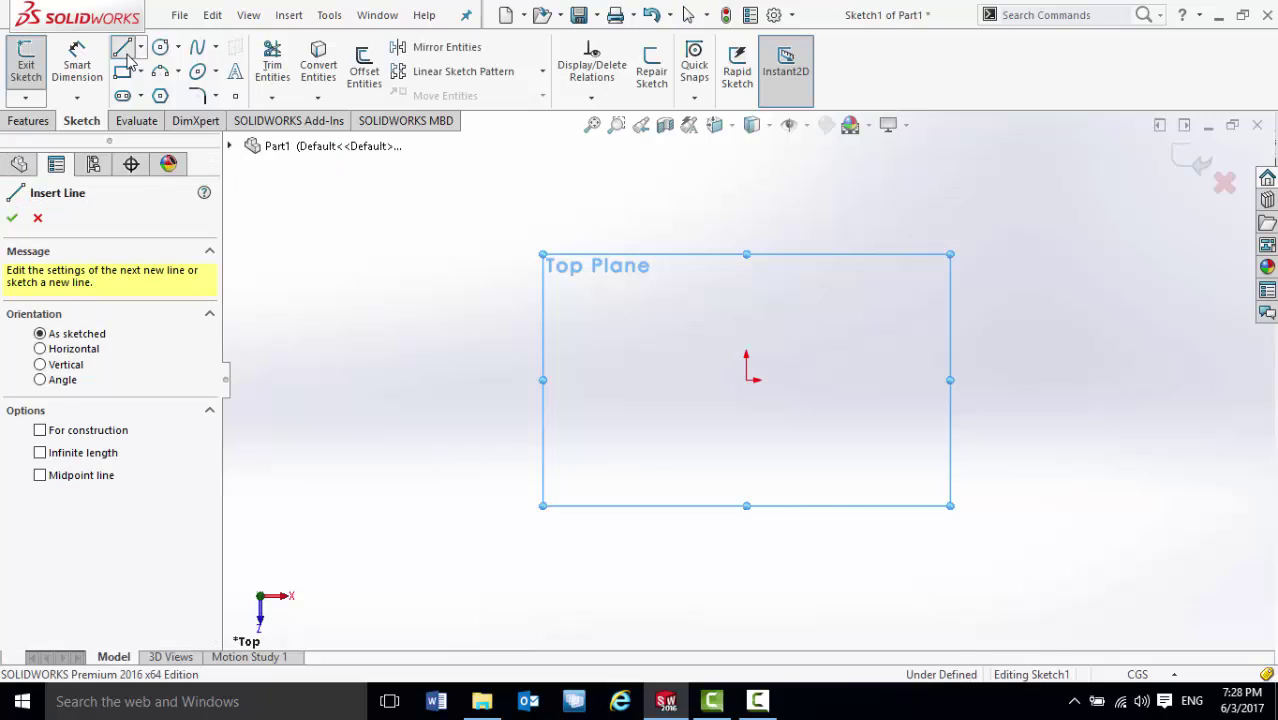
left_click(746, 322)
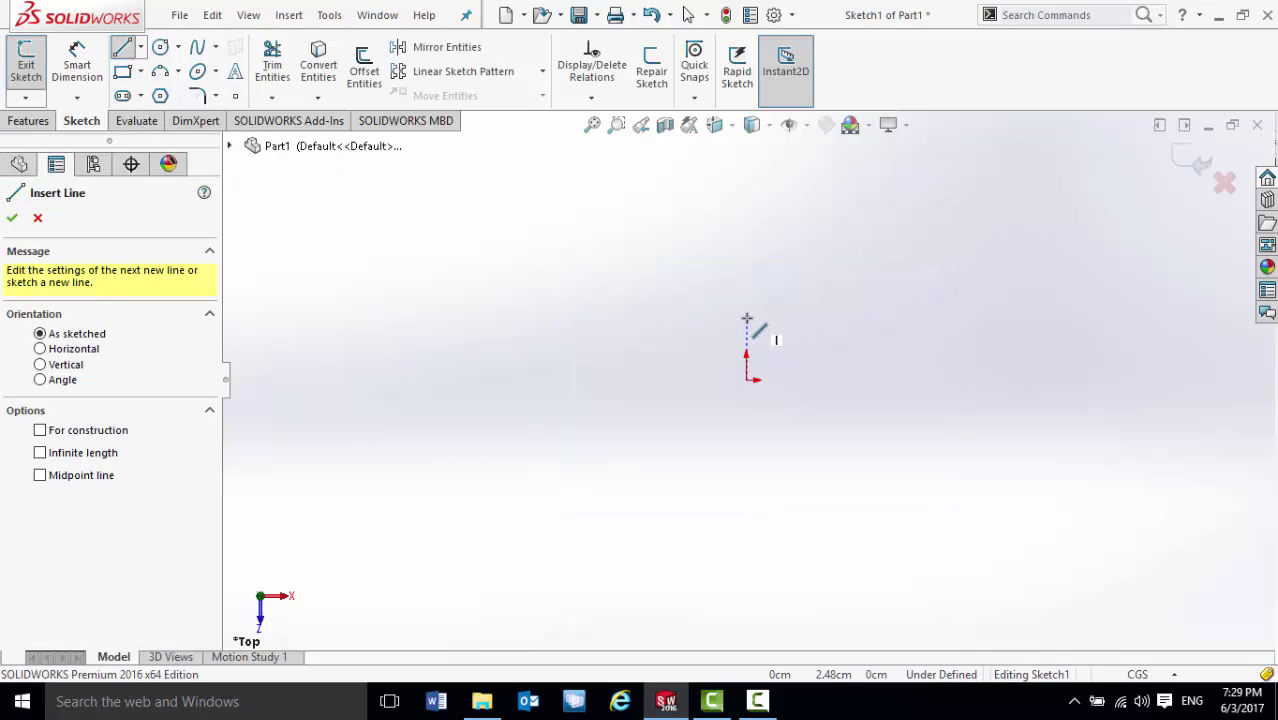
left_click(746, 233)
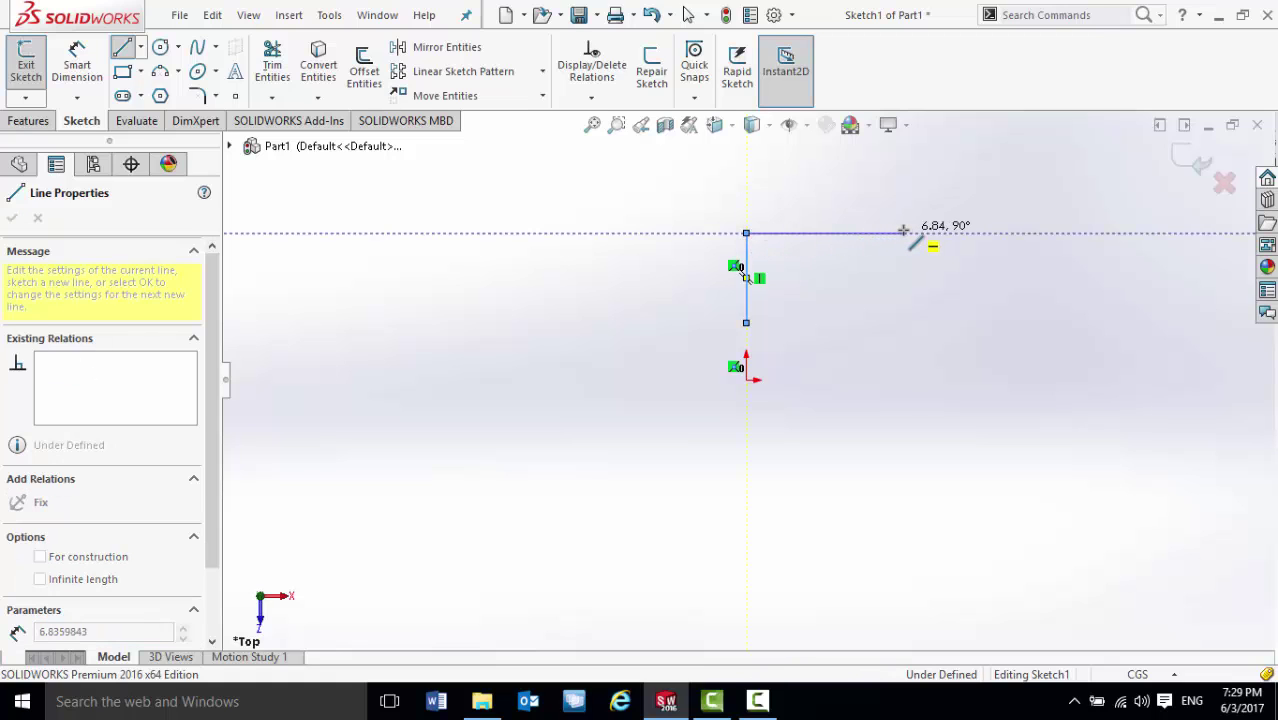
left_click(903, 233)
left_click(903, 322)
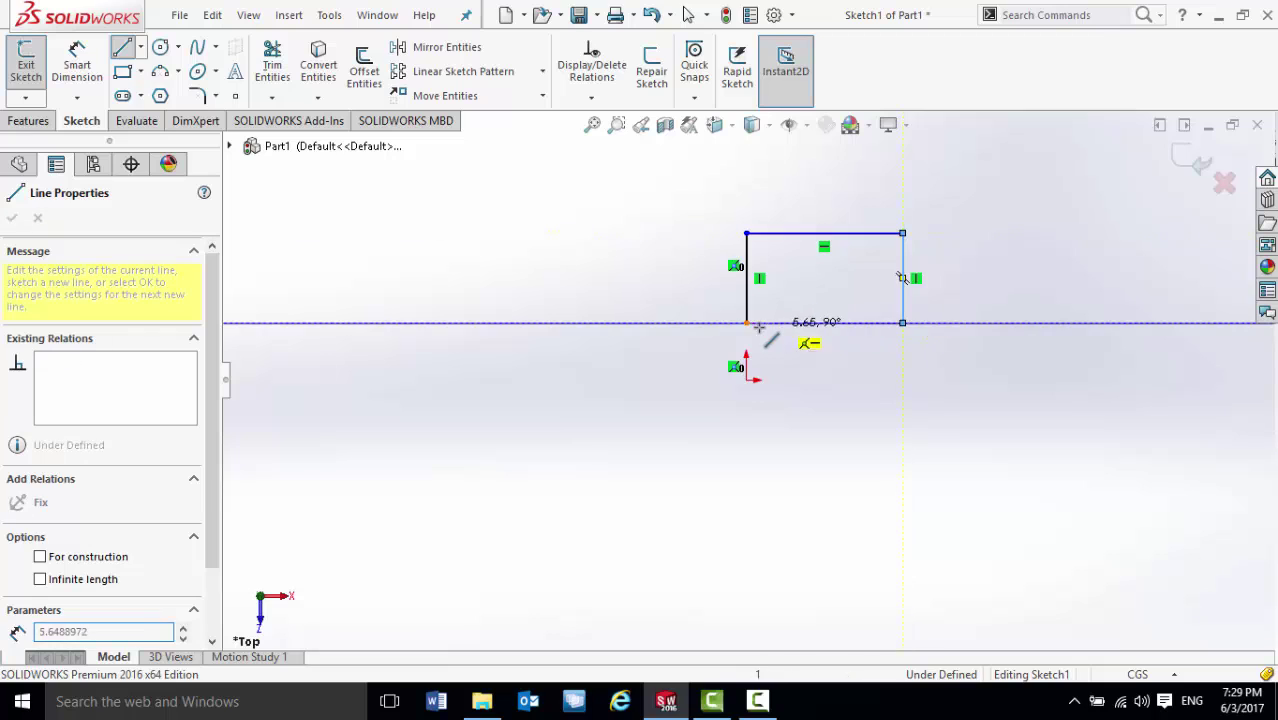
left_click(746, 322)
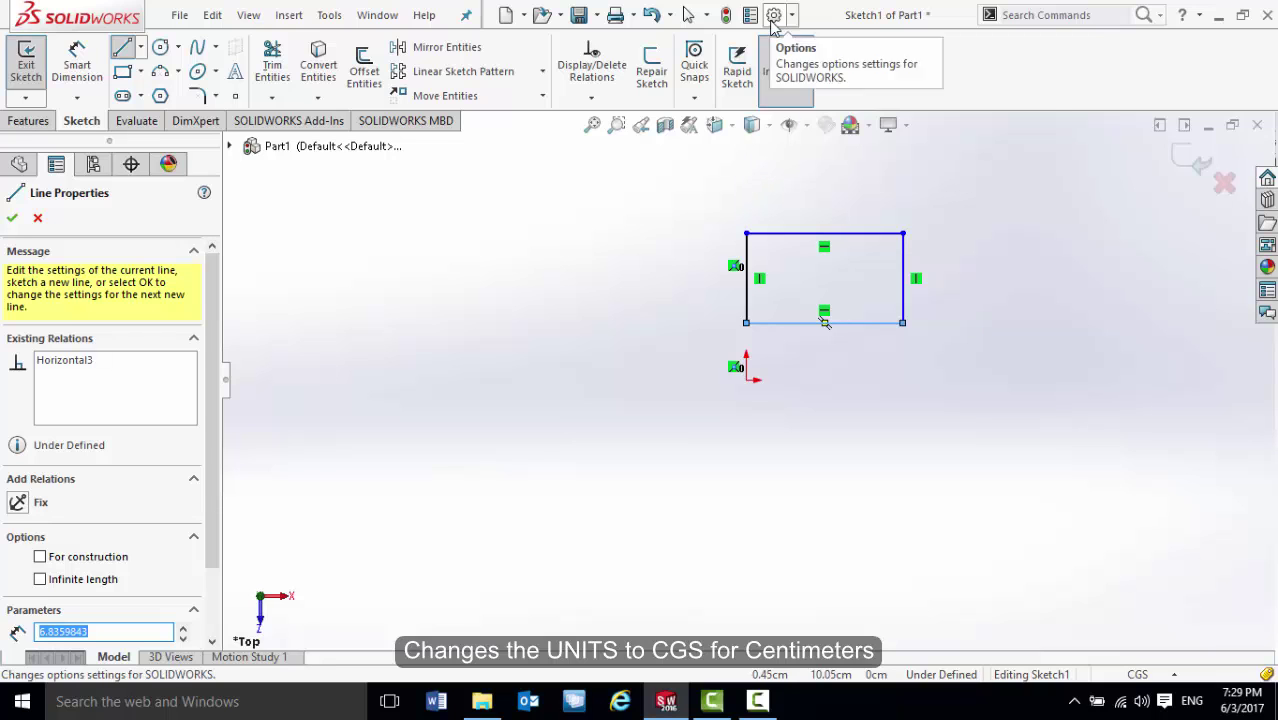
Step: Set Part1's document units to CGS (centimetre, gram, second) and end the Line tool
left_click(773, 16)
left_click(410, 97)
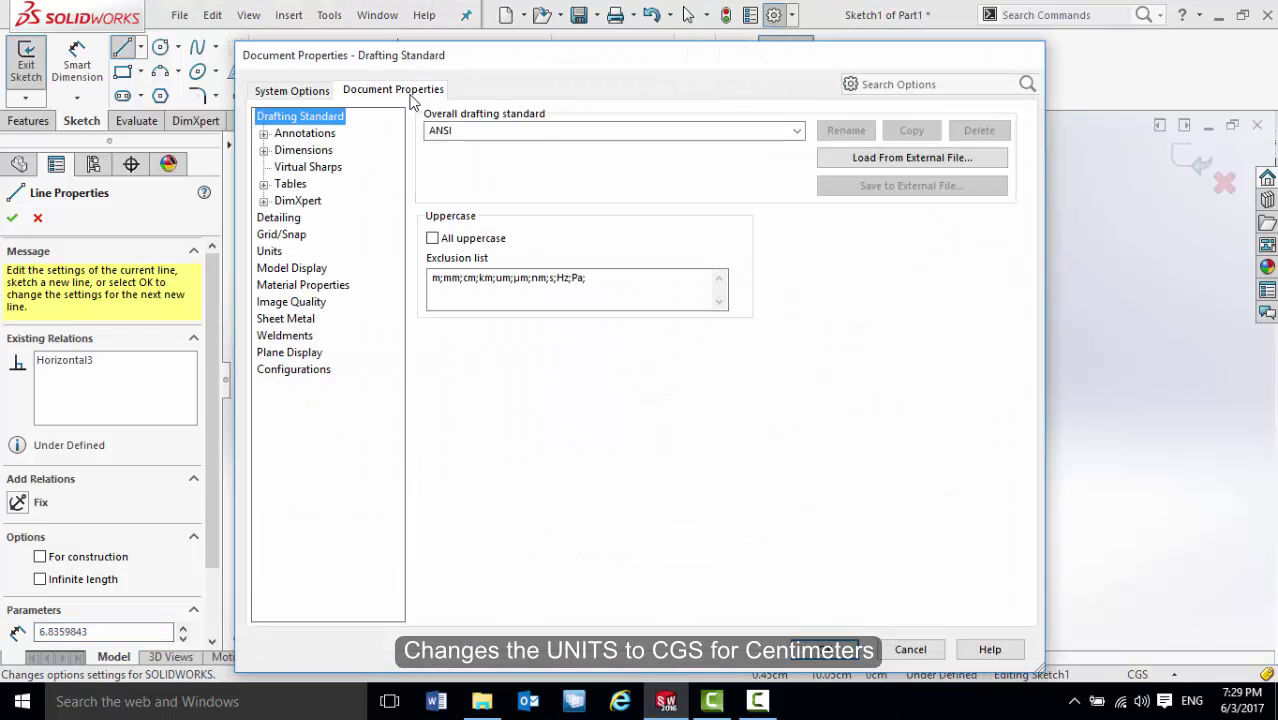
left_click(270, 251)
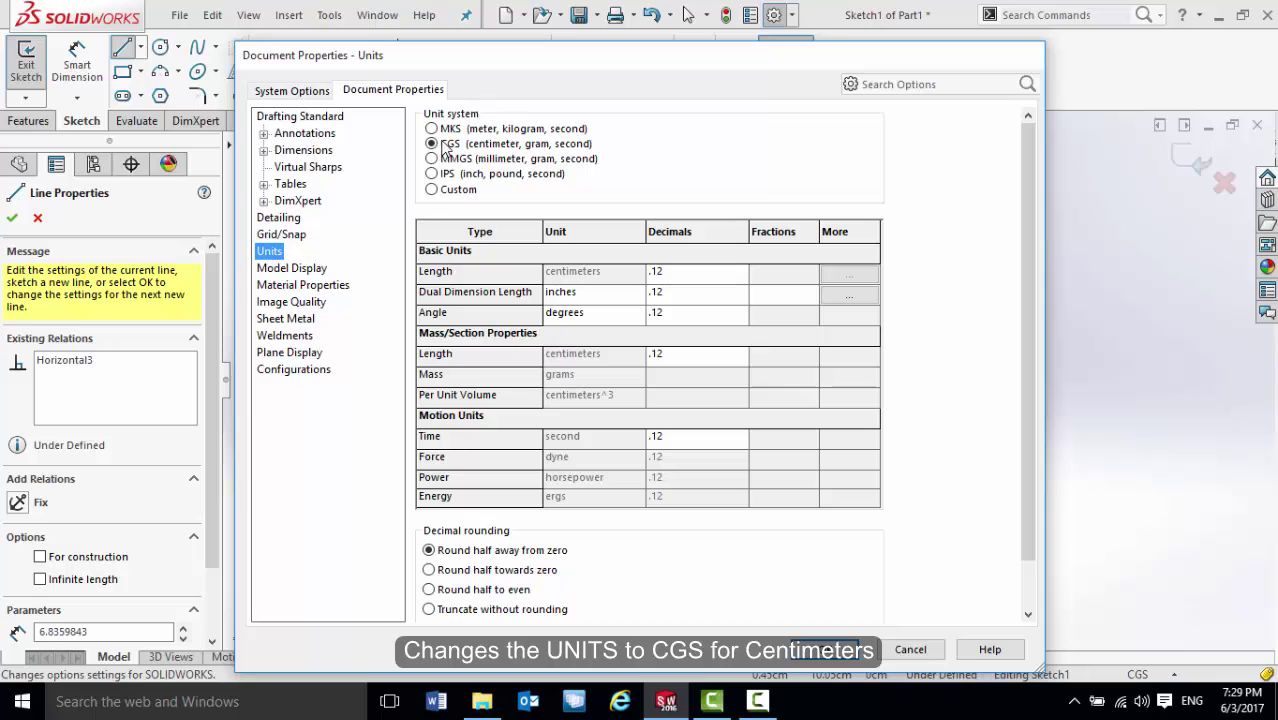
left_click(447, 146)
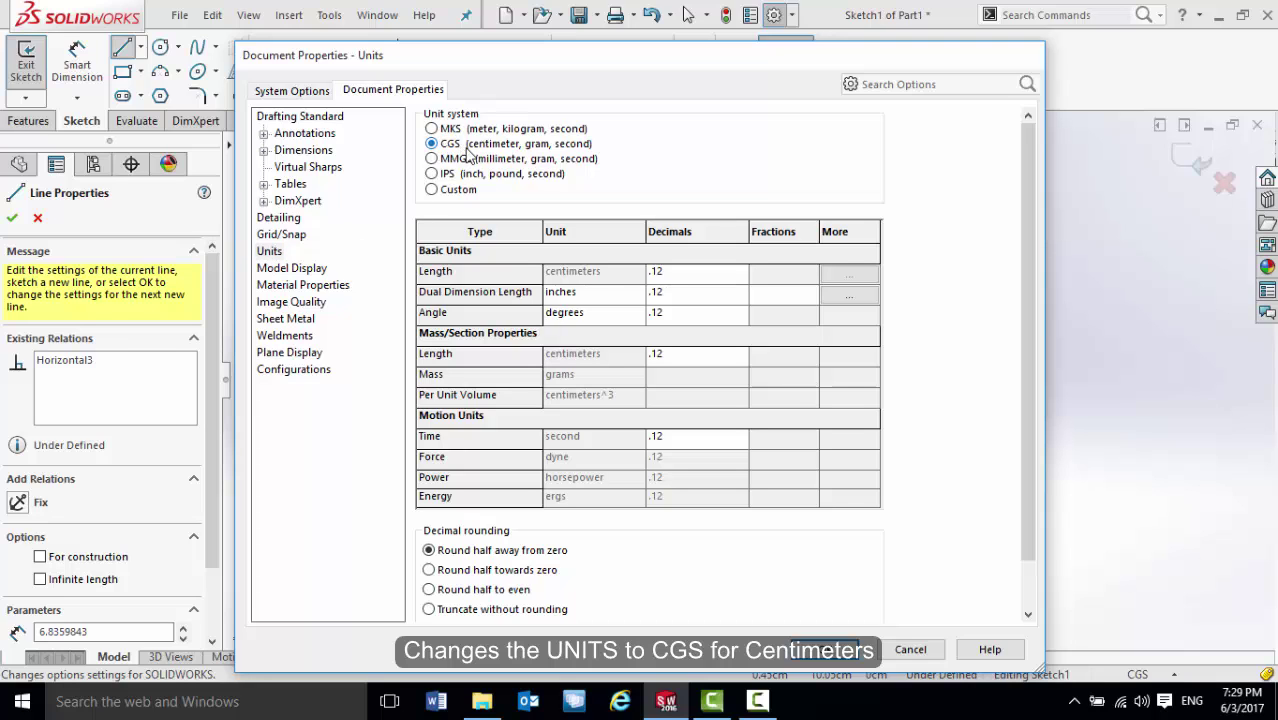
left_click(822, 652)
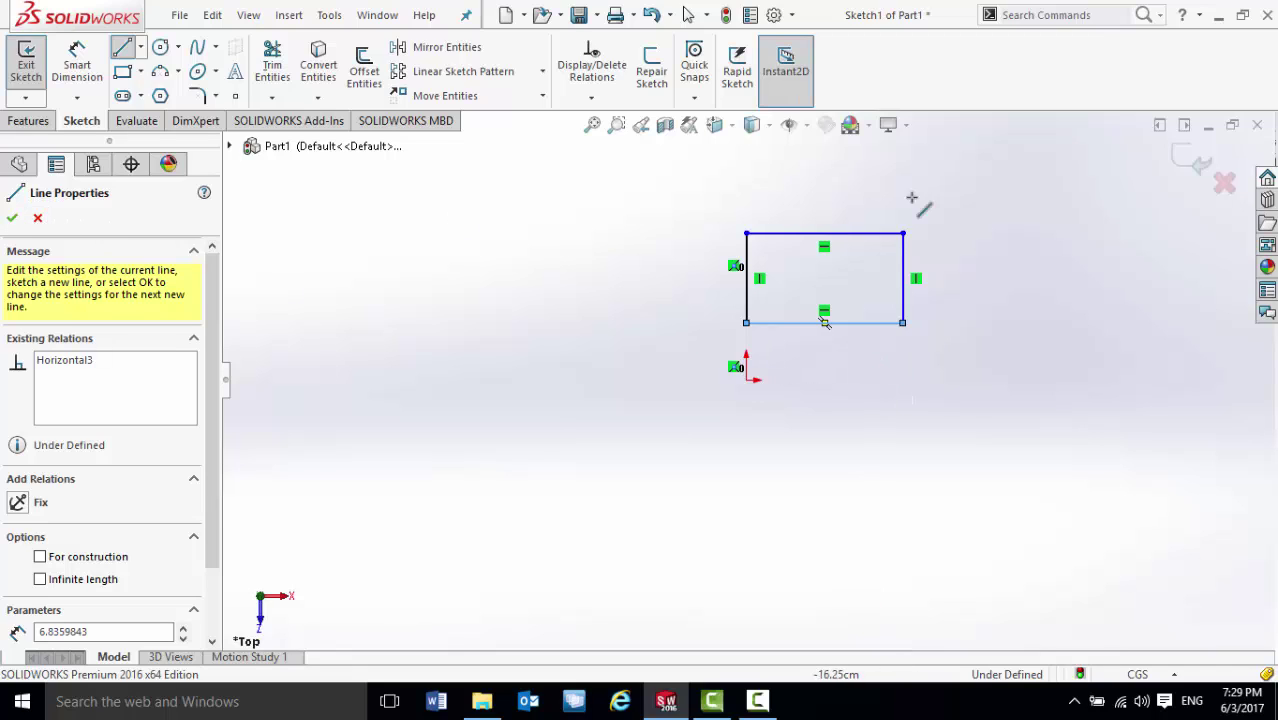
left_click(14, 220)
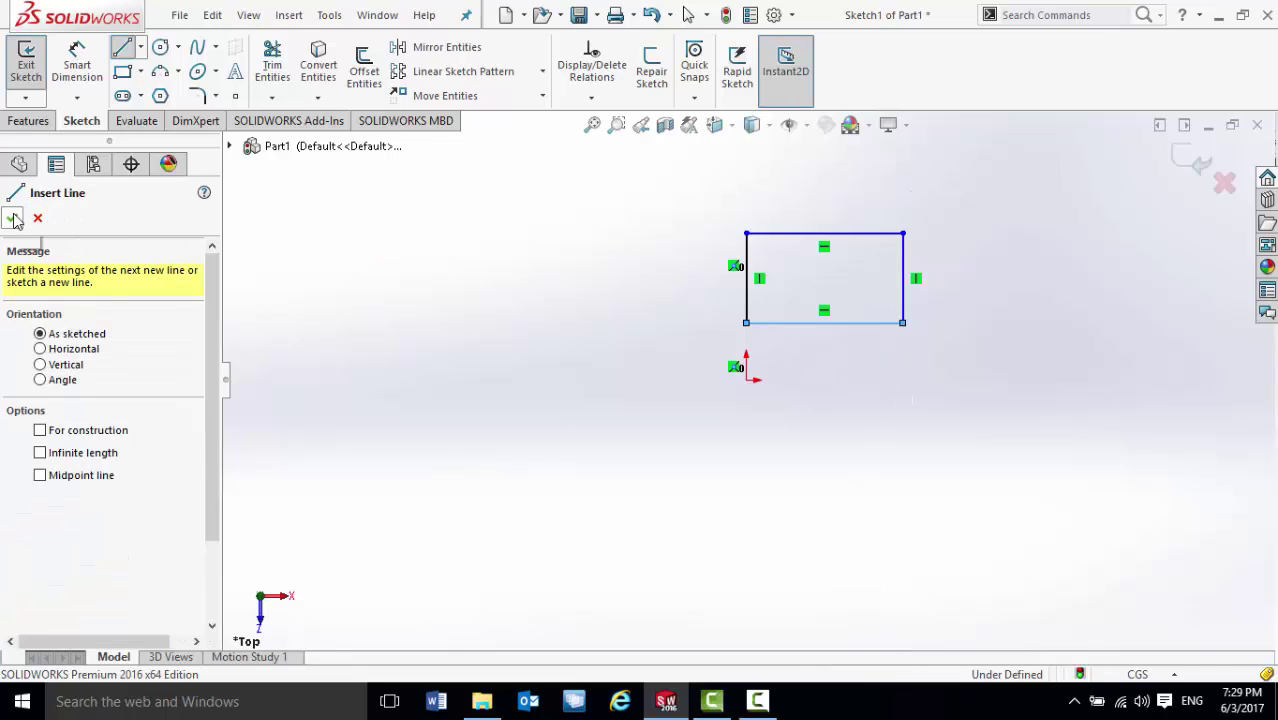
Step: Fit the view and dimension the rectangle's bottom edge to 7 and left edge to 4
left_click(14, 220)
key("f")
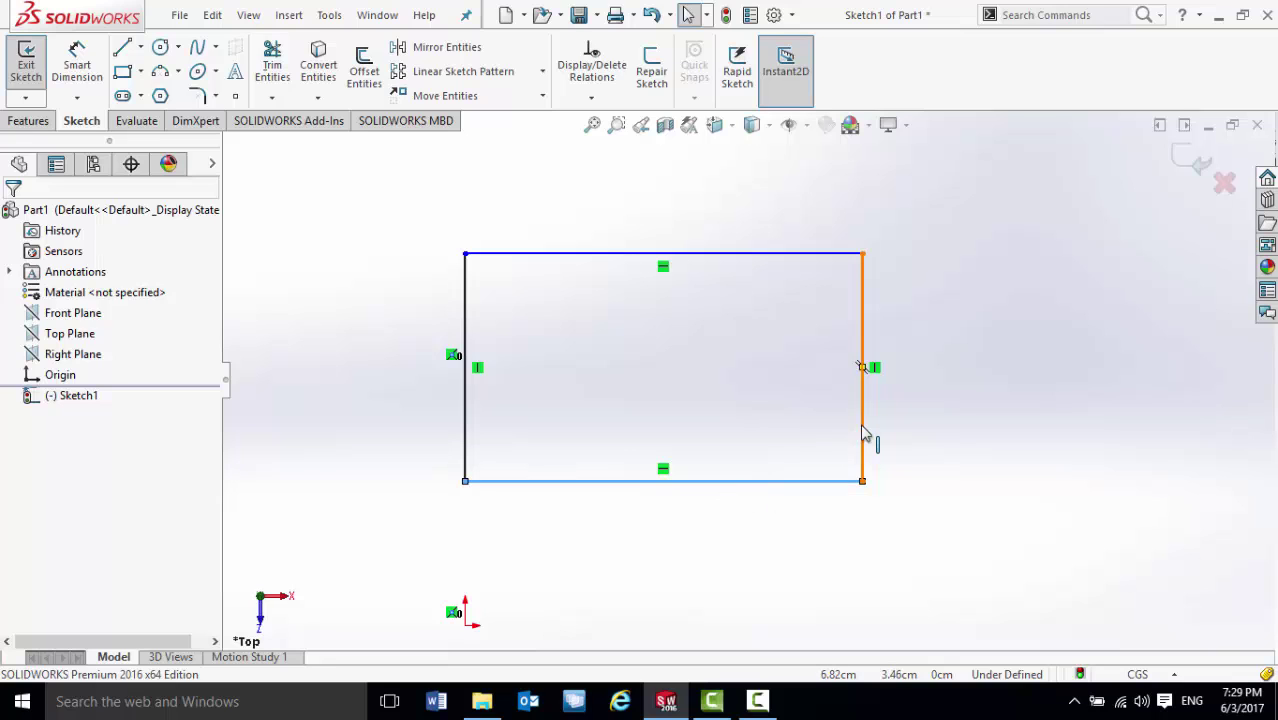
left_click(90, 76)
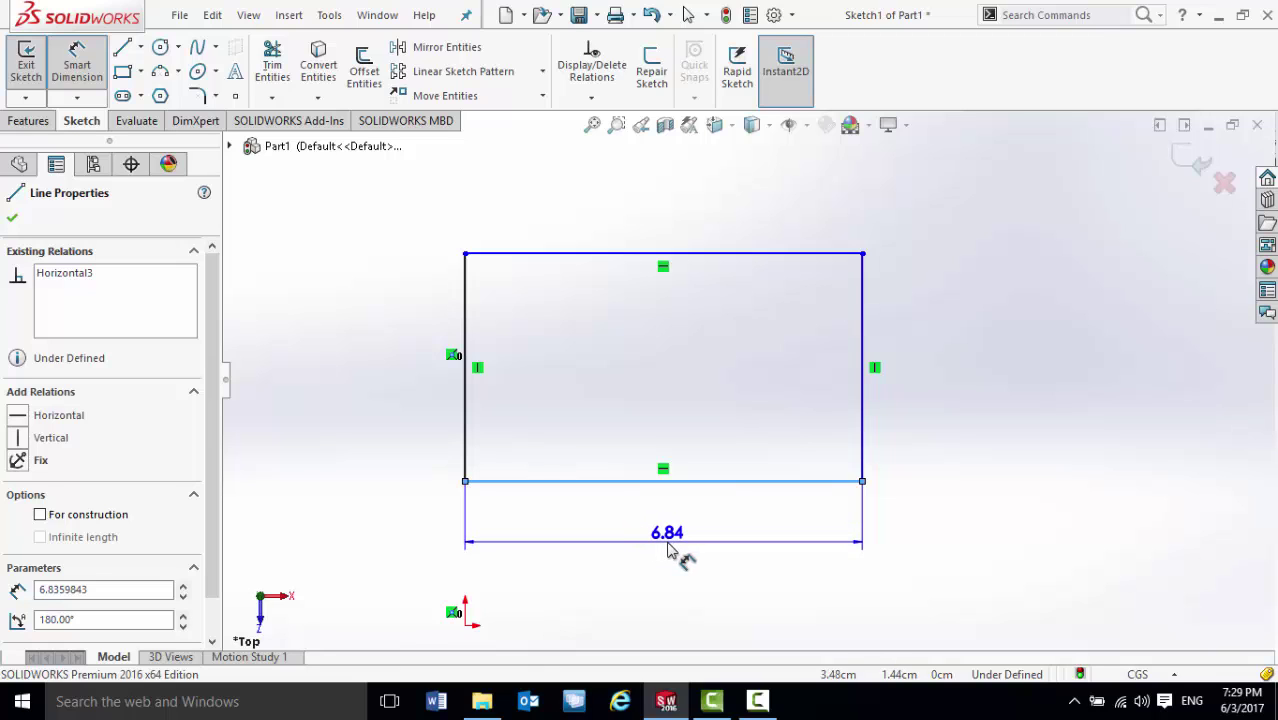
left_click(668, 549)
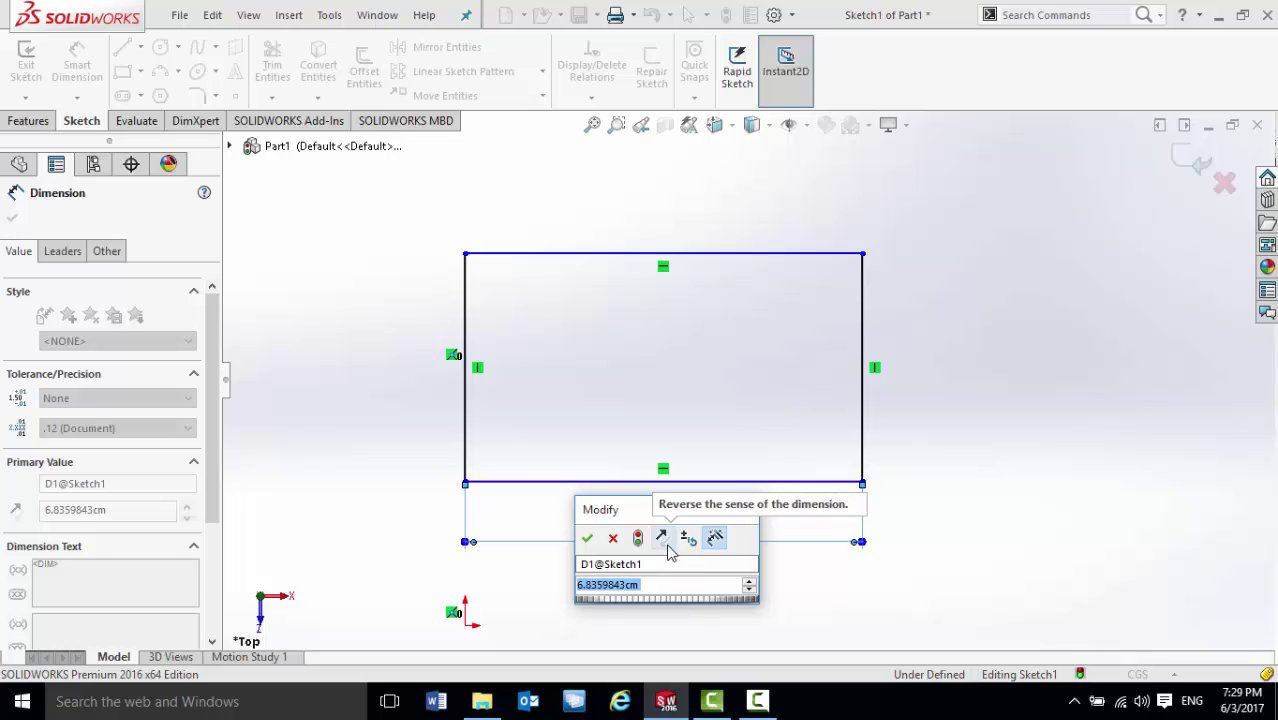
type("7")
left_click(590, 546)
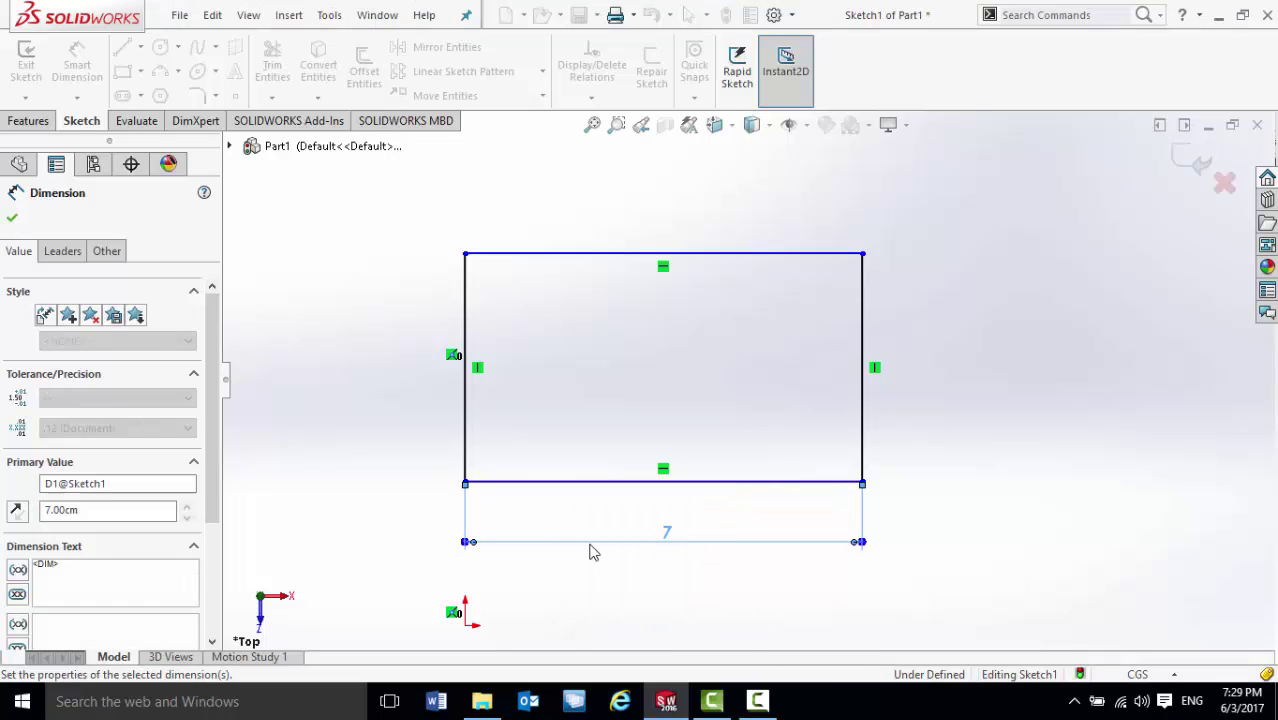
left_click(465, 426)
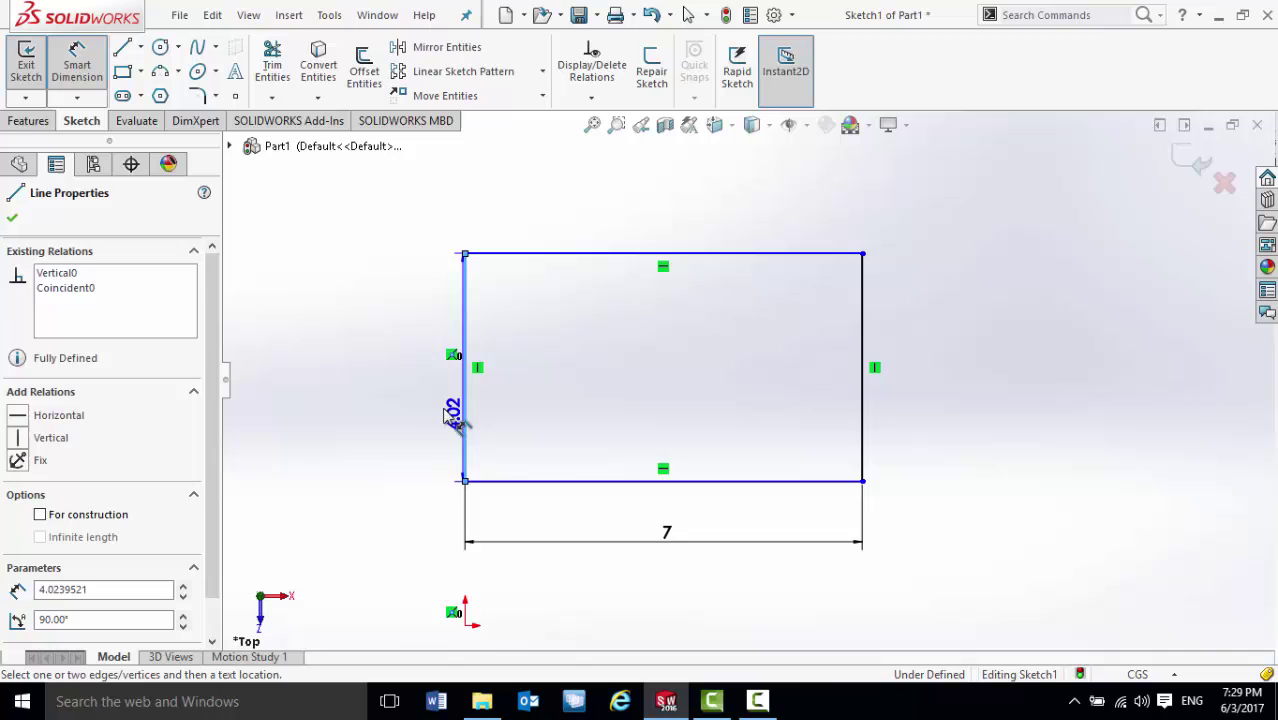
left_click(395, 392)
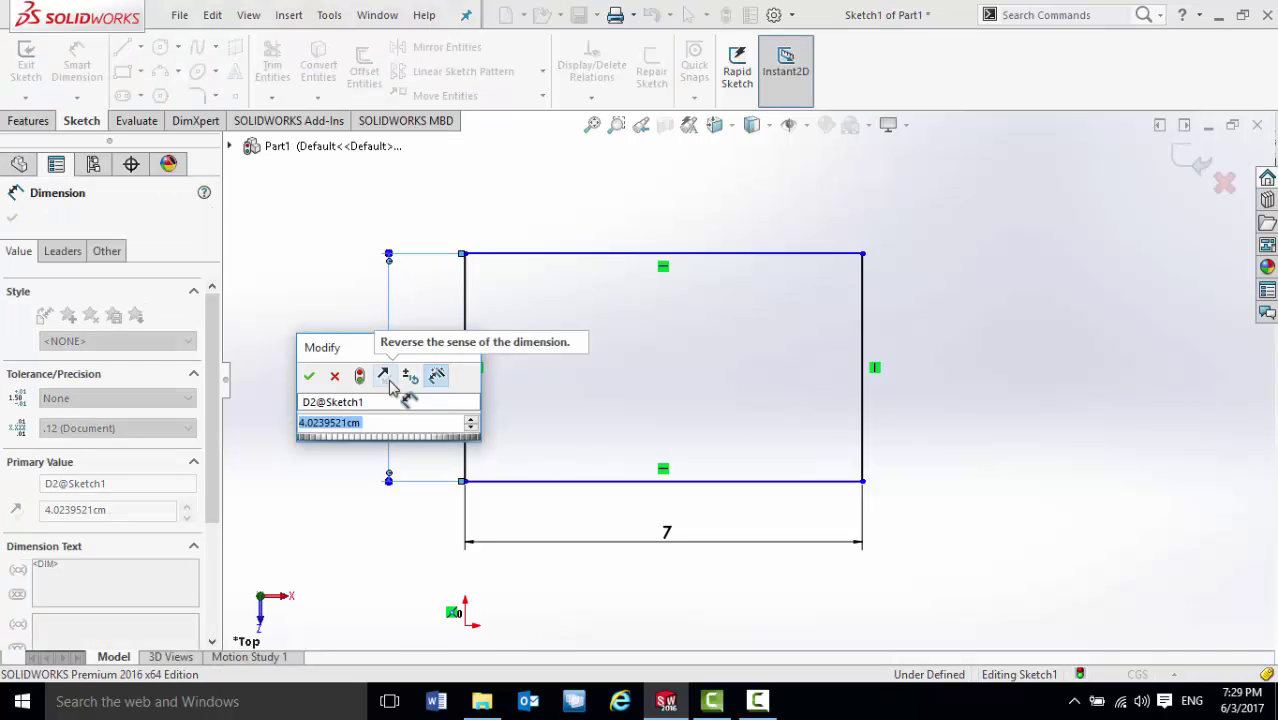
type("4")
left_click(309, 375)
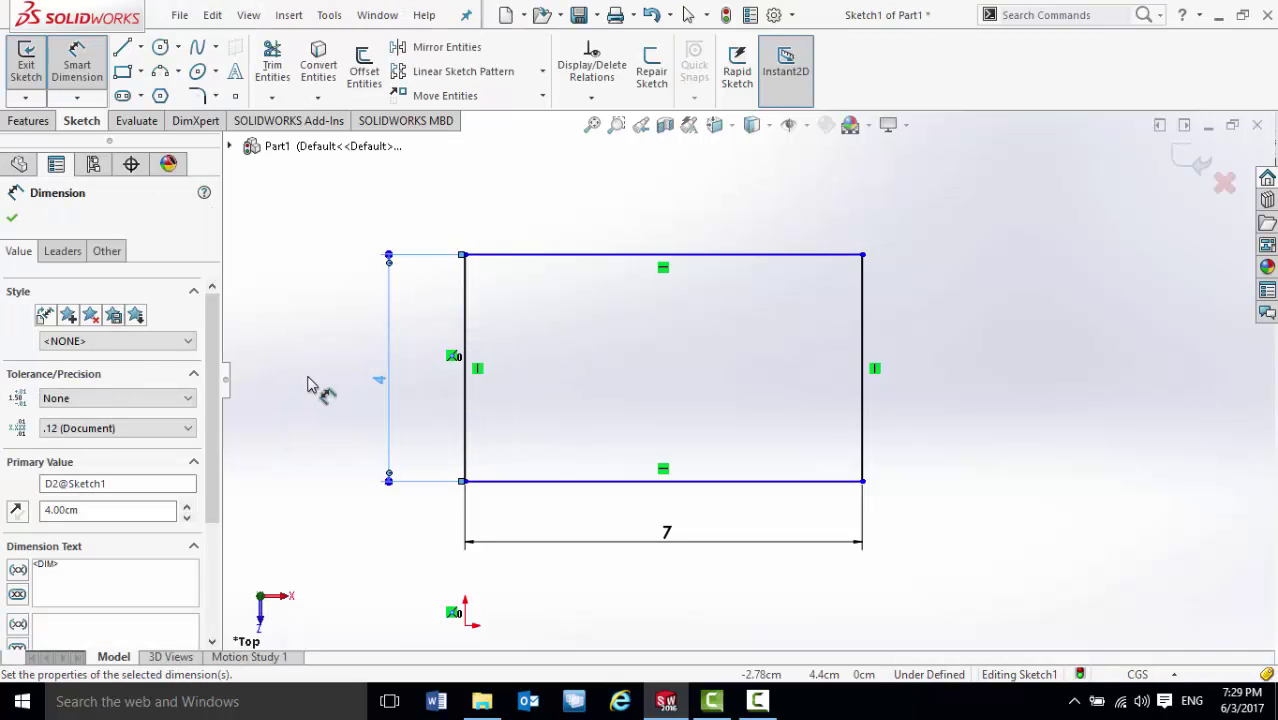
left_click(12, 224)
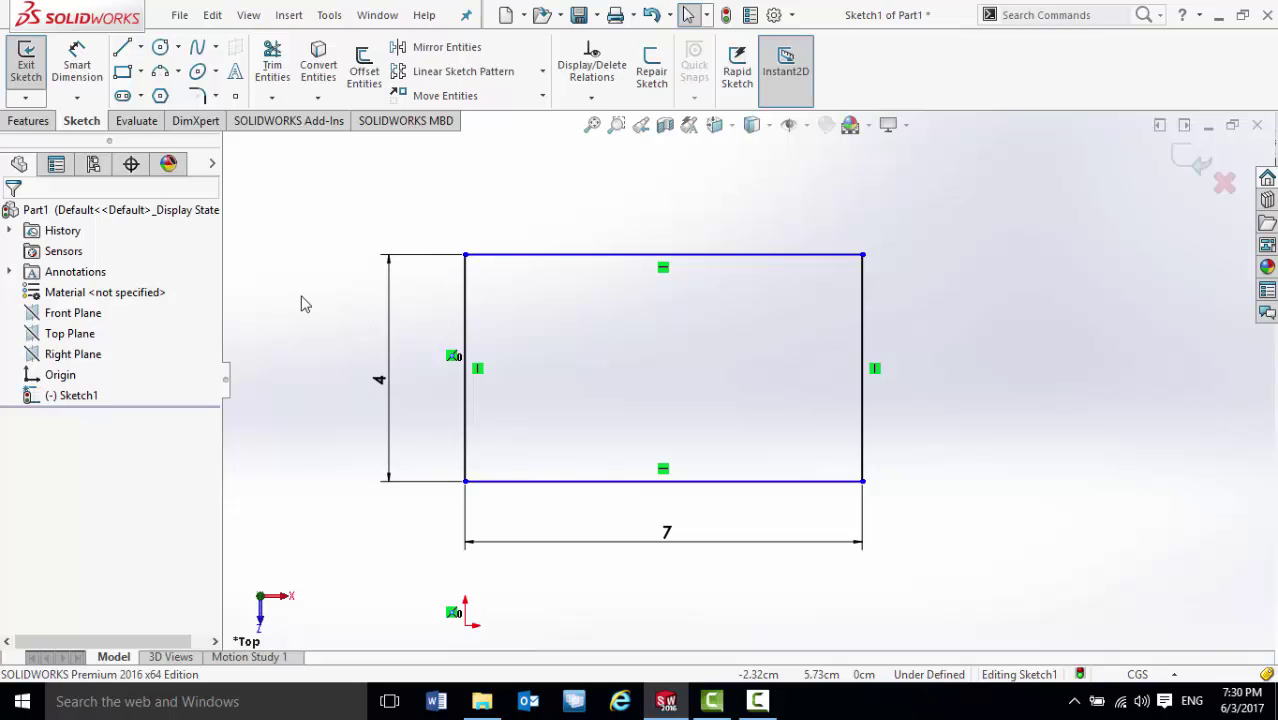
Step: Extrude the rectangle 2 cm Blind into a 7 × 4 × 2 cm block
left_click(30, 124)
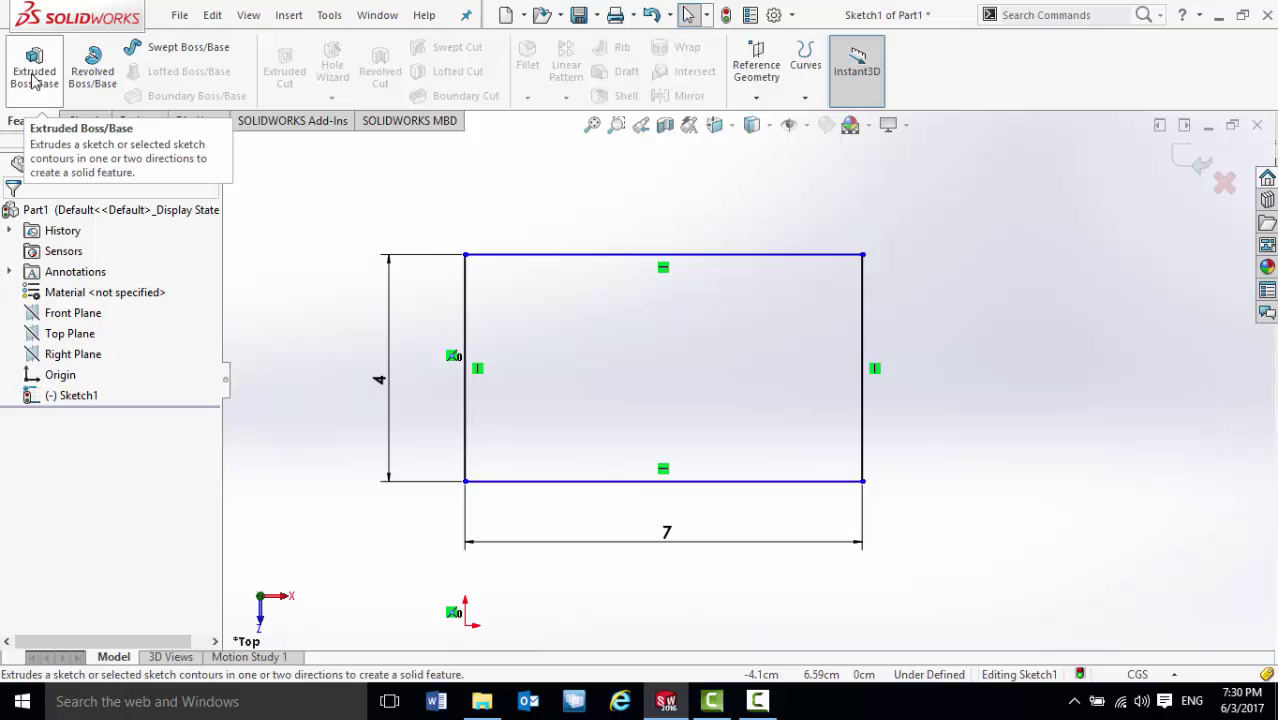
left_click(35, 80)
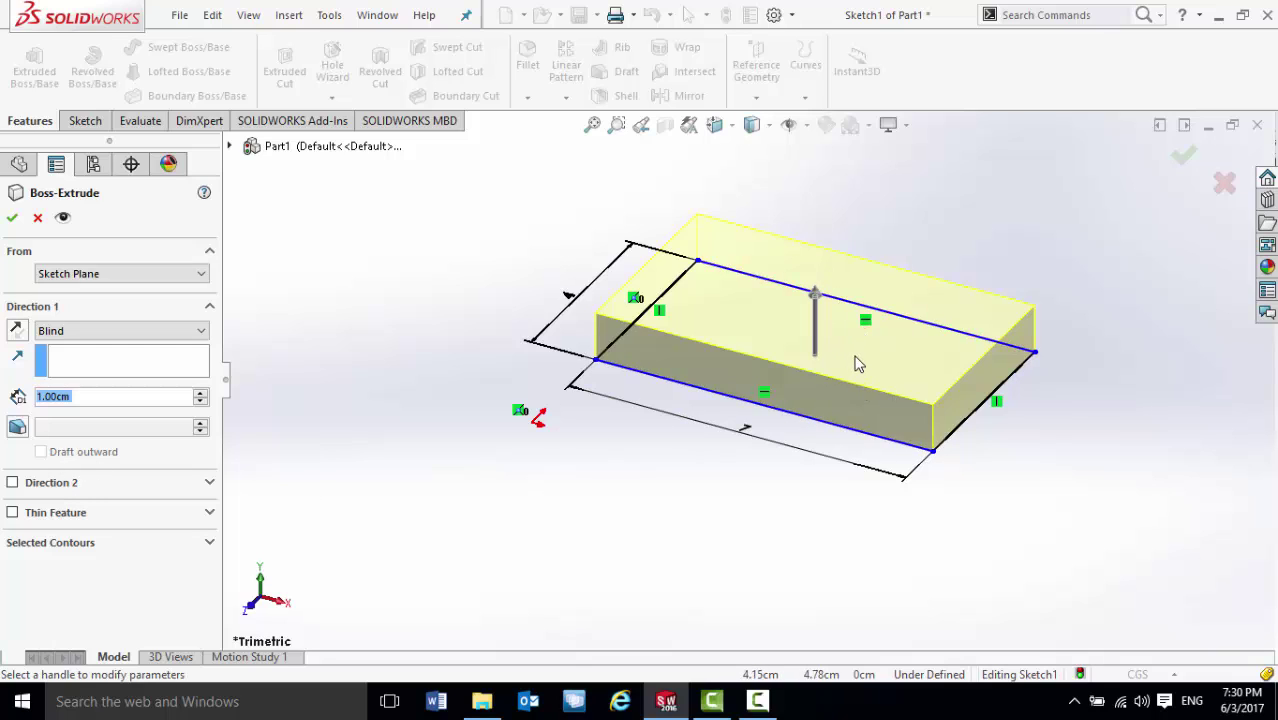
left_click(41, 398)
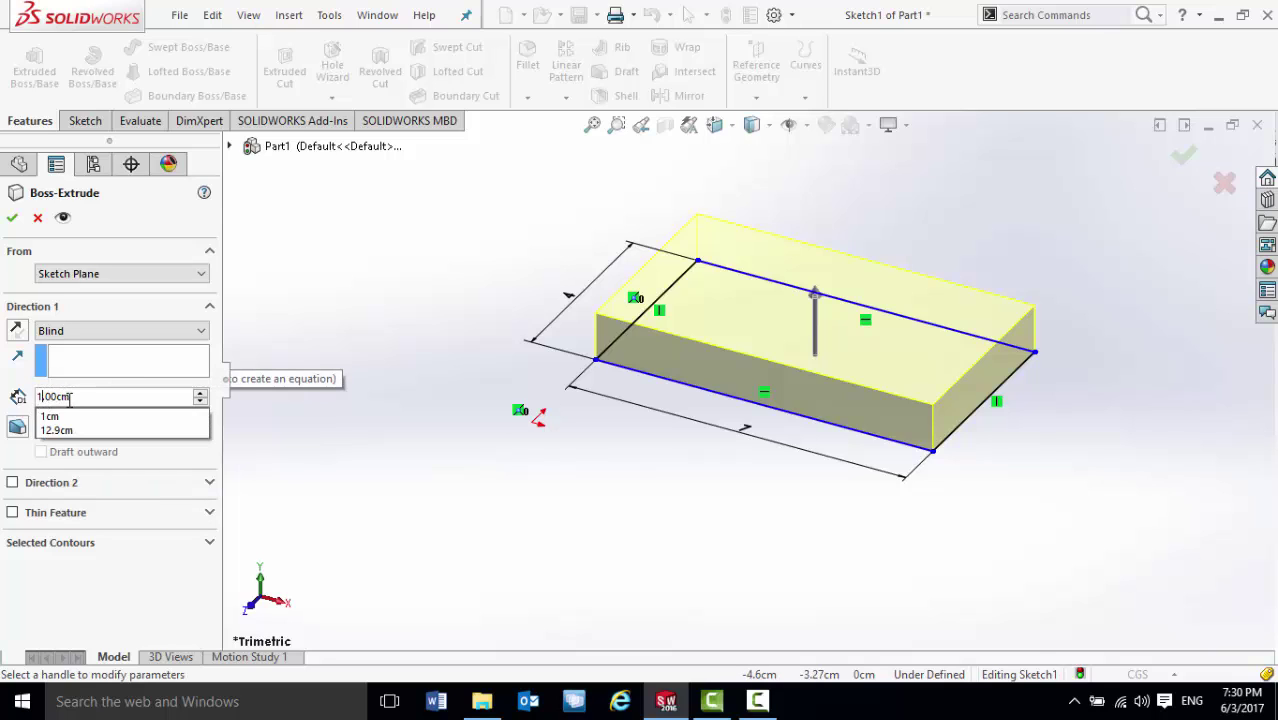
key("BackSpace")
type("2")
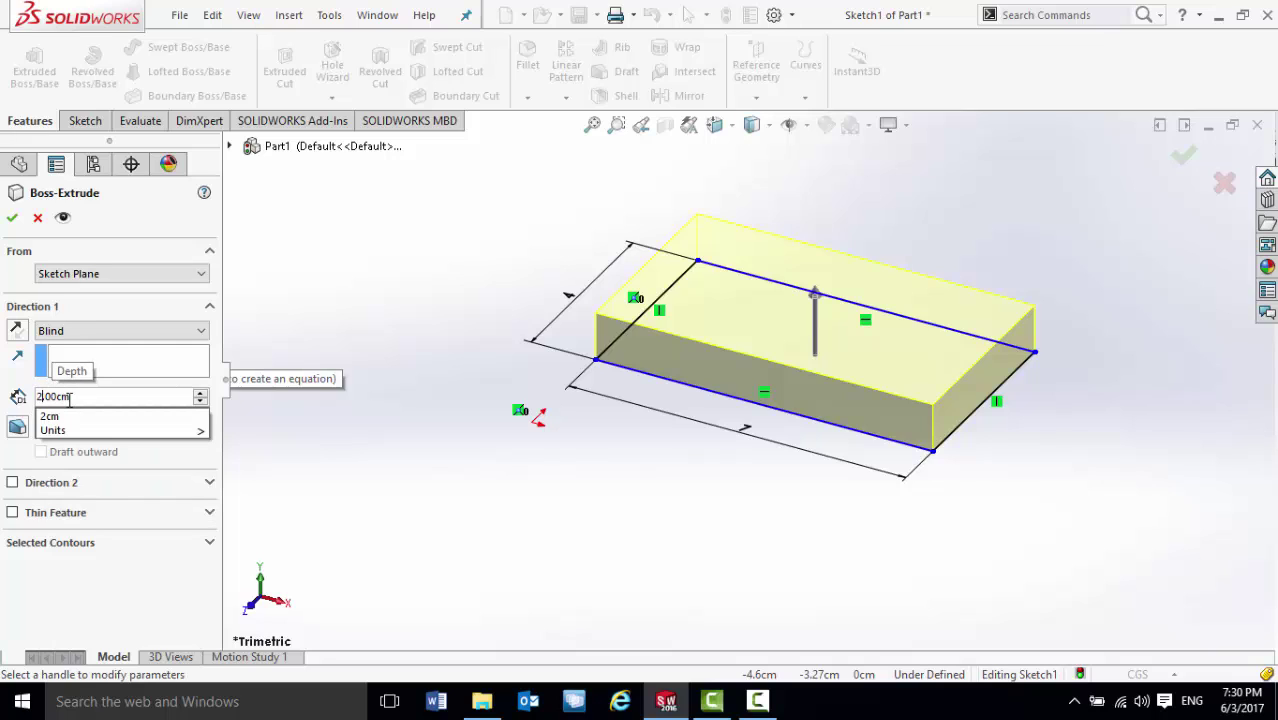
key("Return")
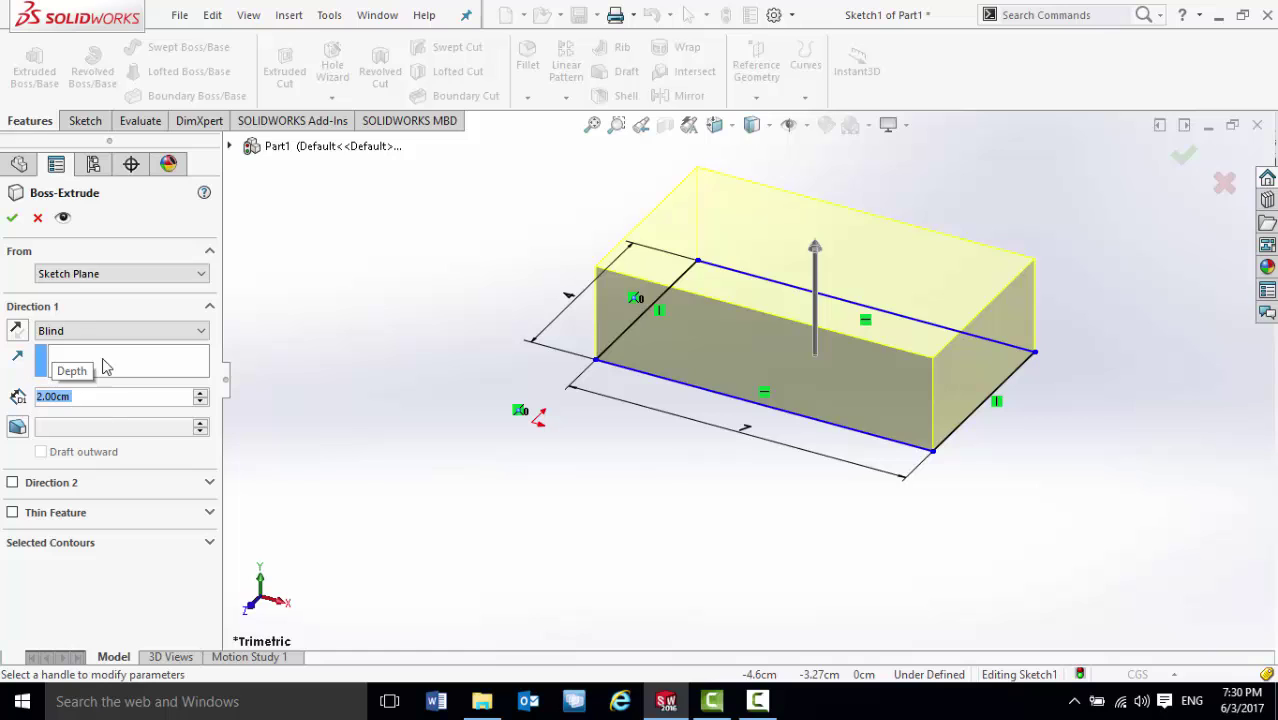
left_click(13, 218)
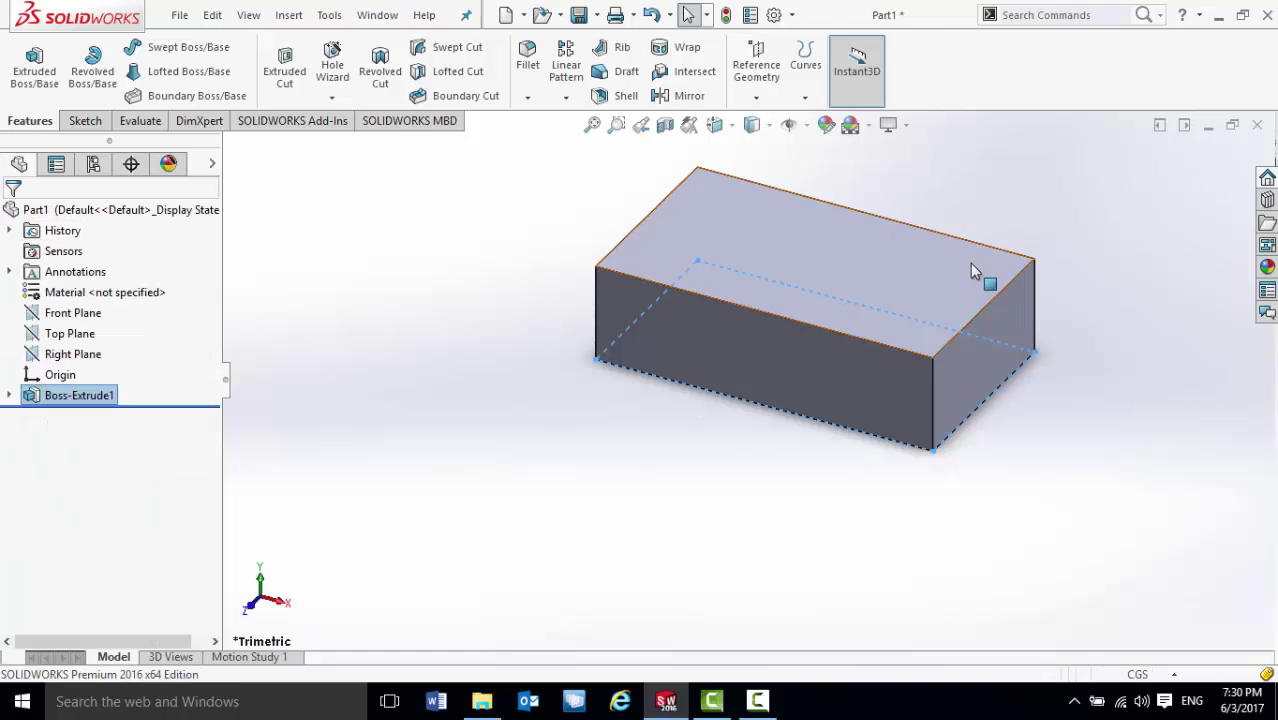
Step: View the block's front face Normal To and drag the 2 dimension off its right edge
scroll(971, 214, "down", 3)
scroll(971, 214, "up", 2)
scroll(846, 251, "down", 2)
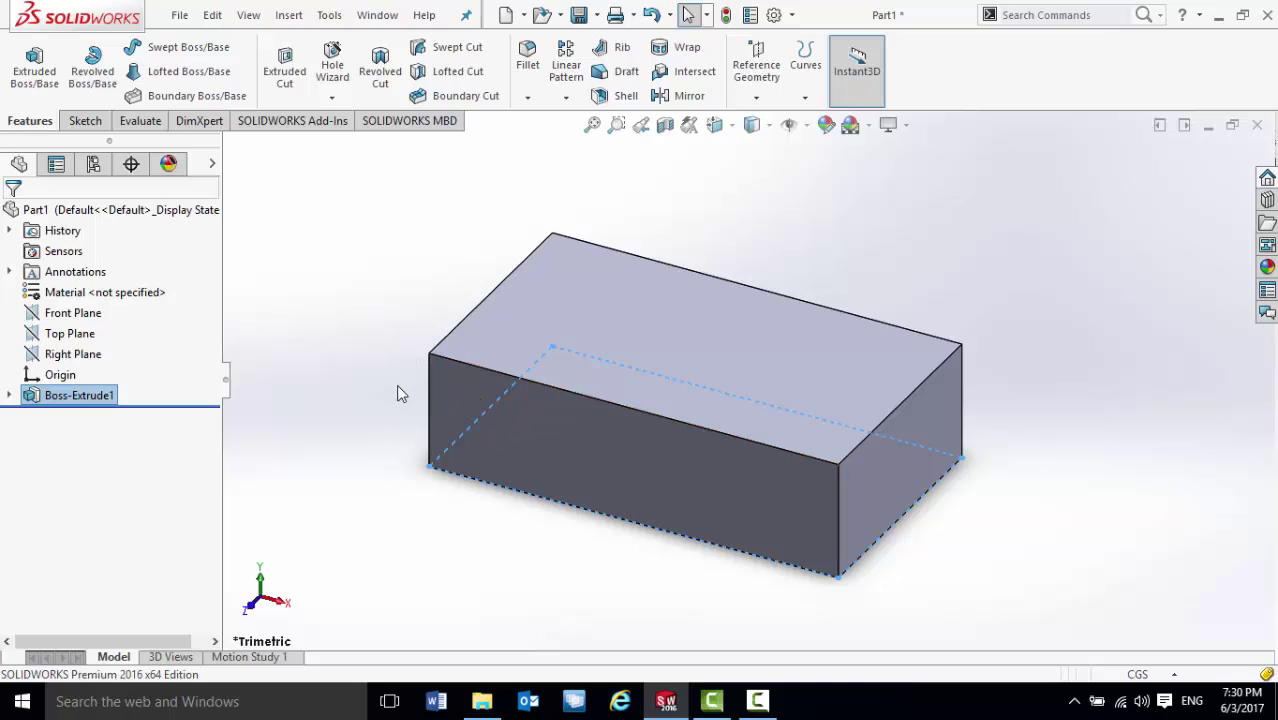
left_click(87, 125)
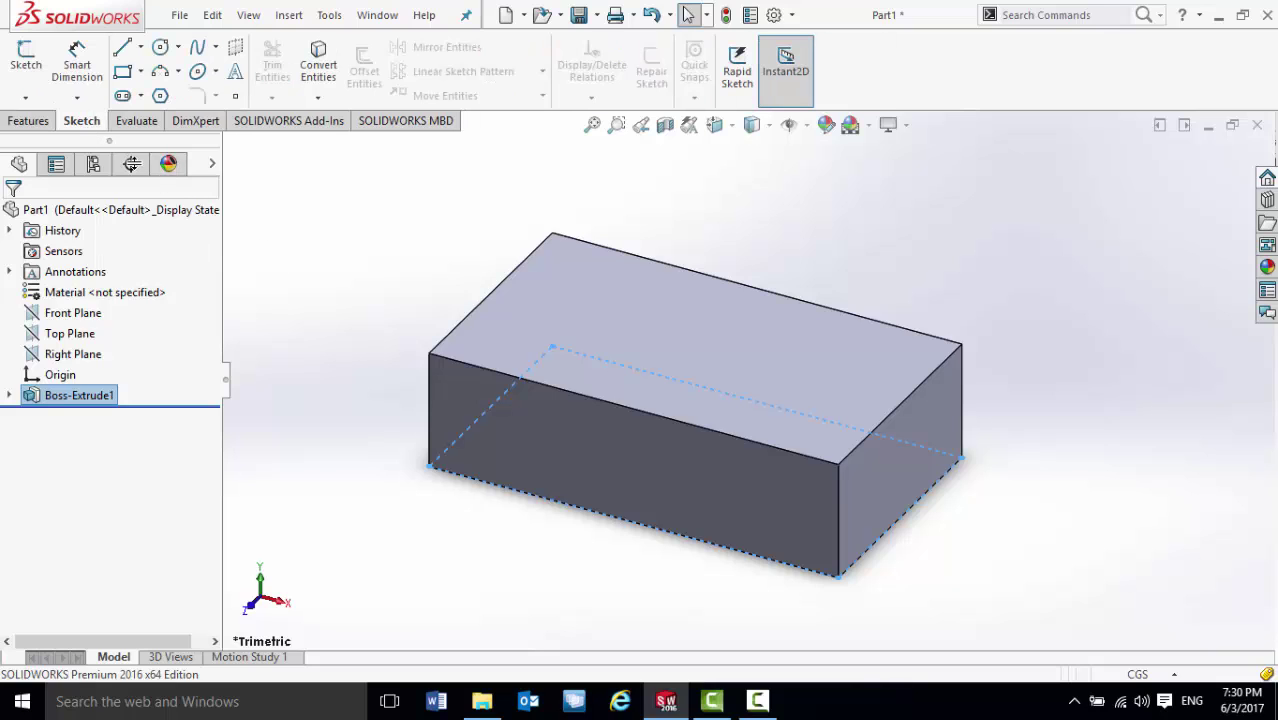
left_click(584, 447)
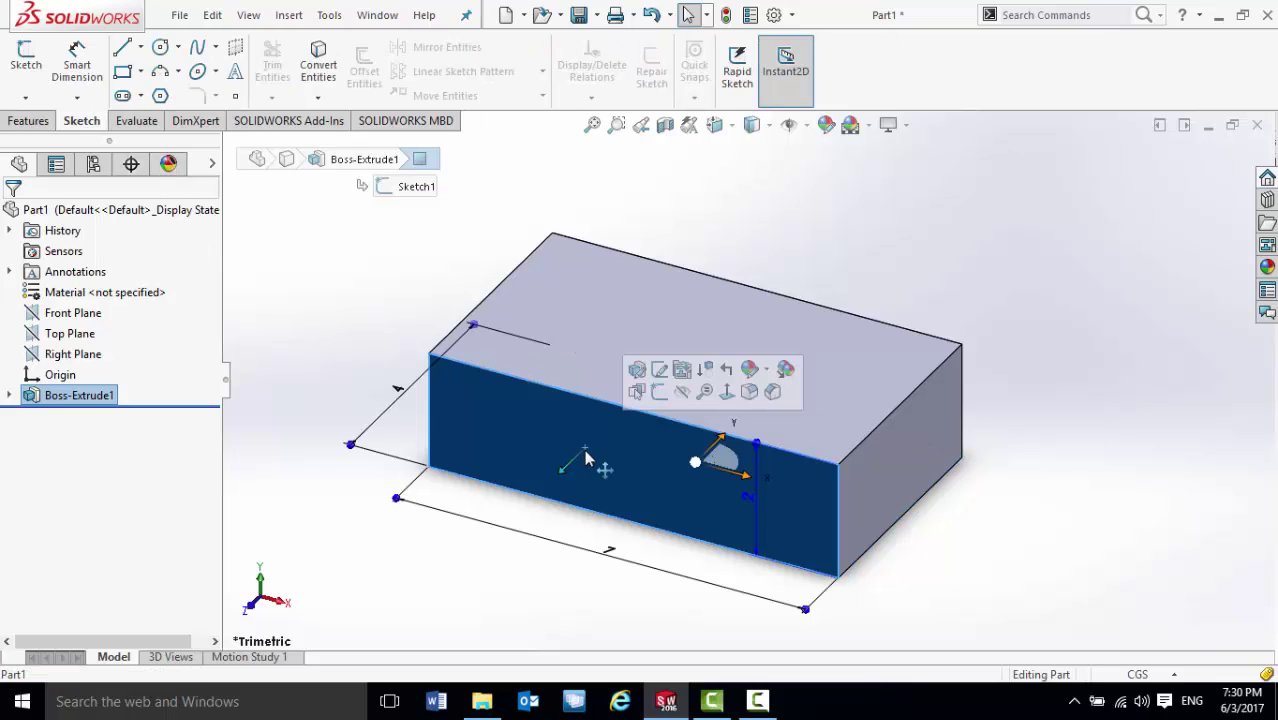
left_click(727, 393)
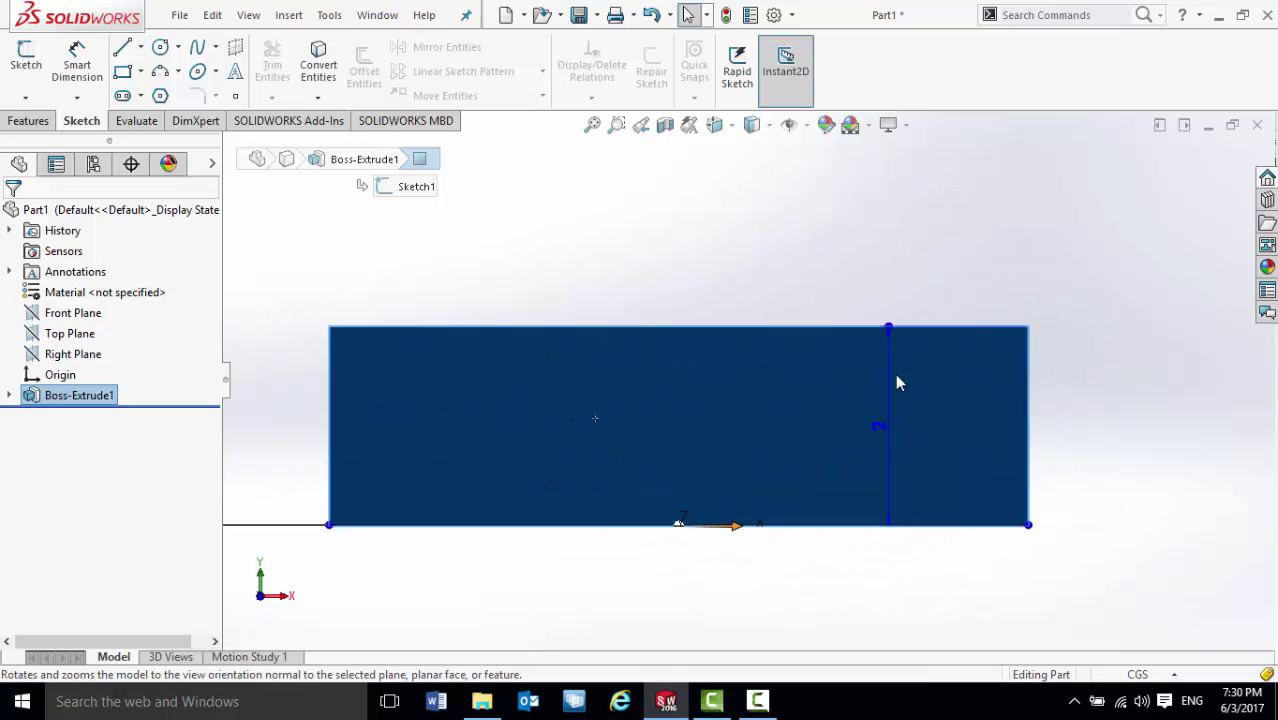
left_click_drag(880, 432, 1091, 446)
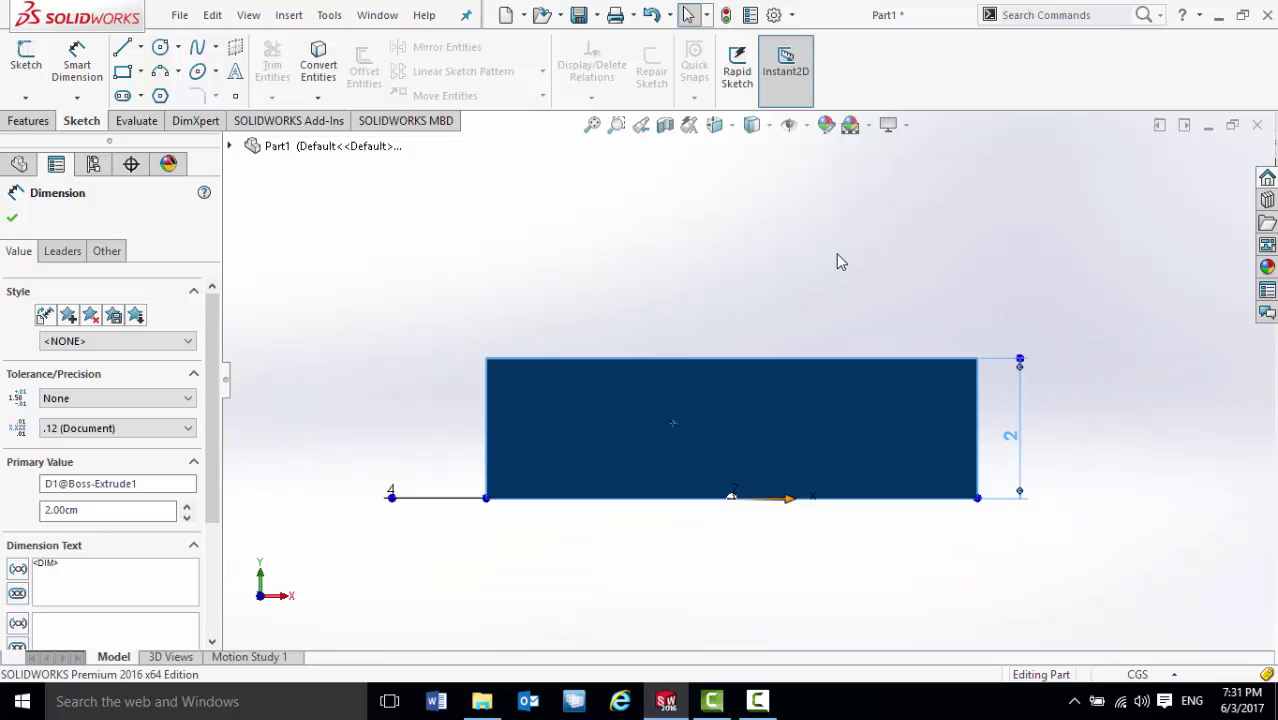
scroll(838, 262, "down", 1)
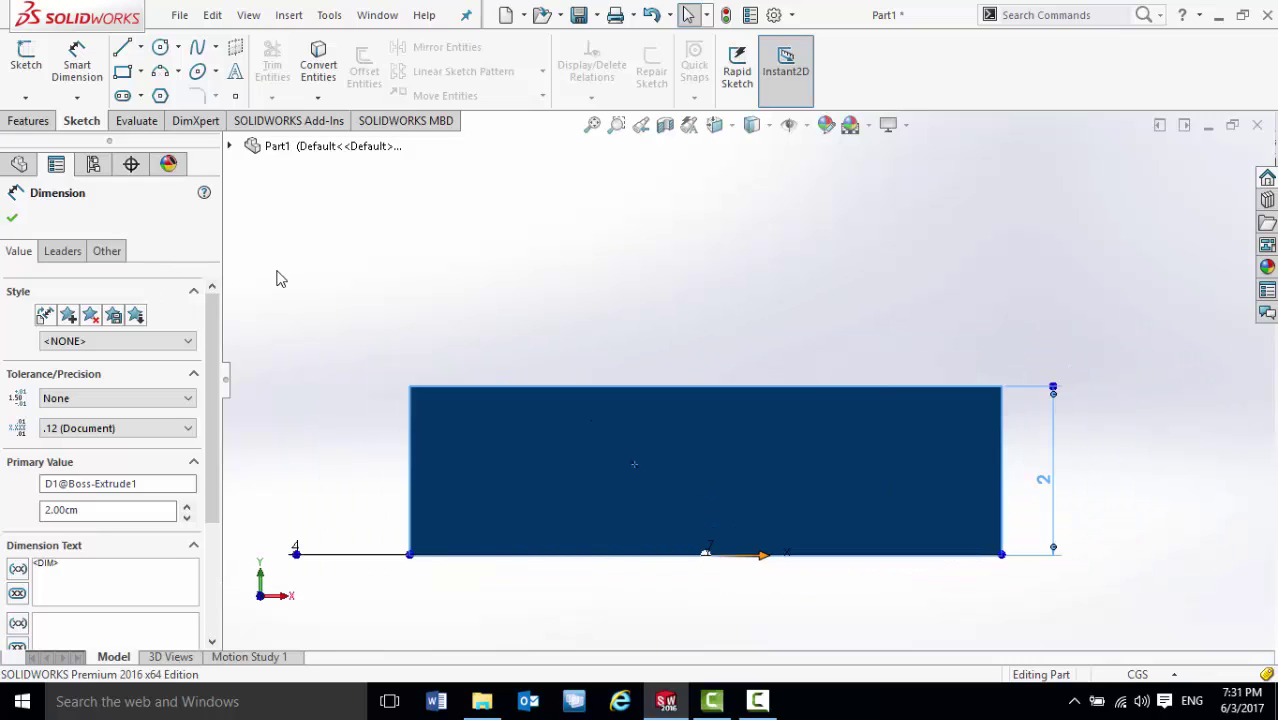
Step: Draw a closed rectangle standing on the box's top edge from its top-left corner
left_click(124, 56)
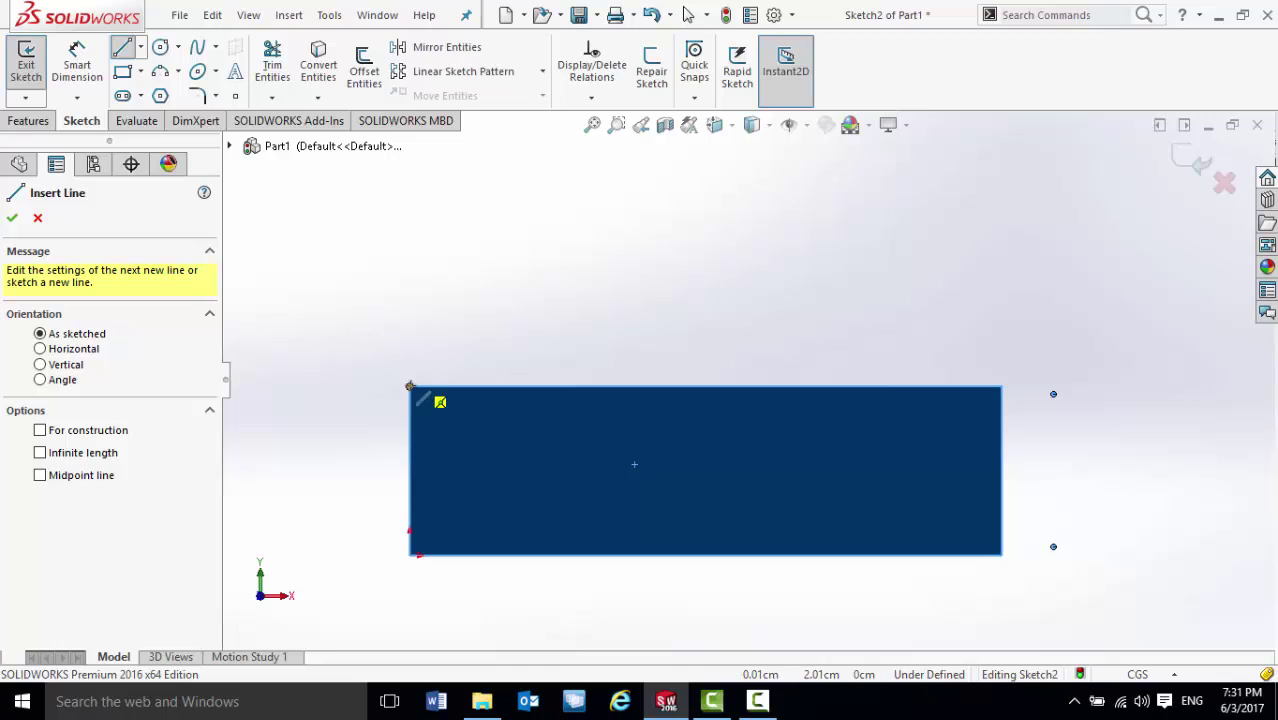
left_click(409, 386)
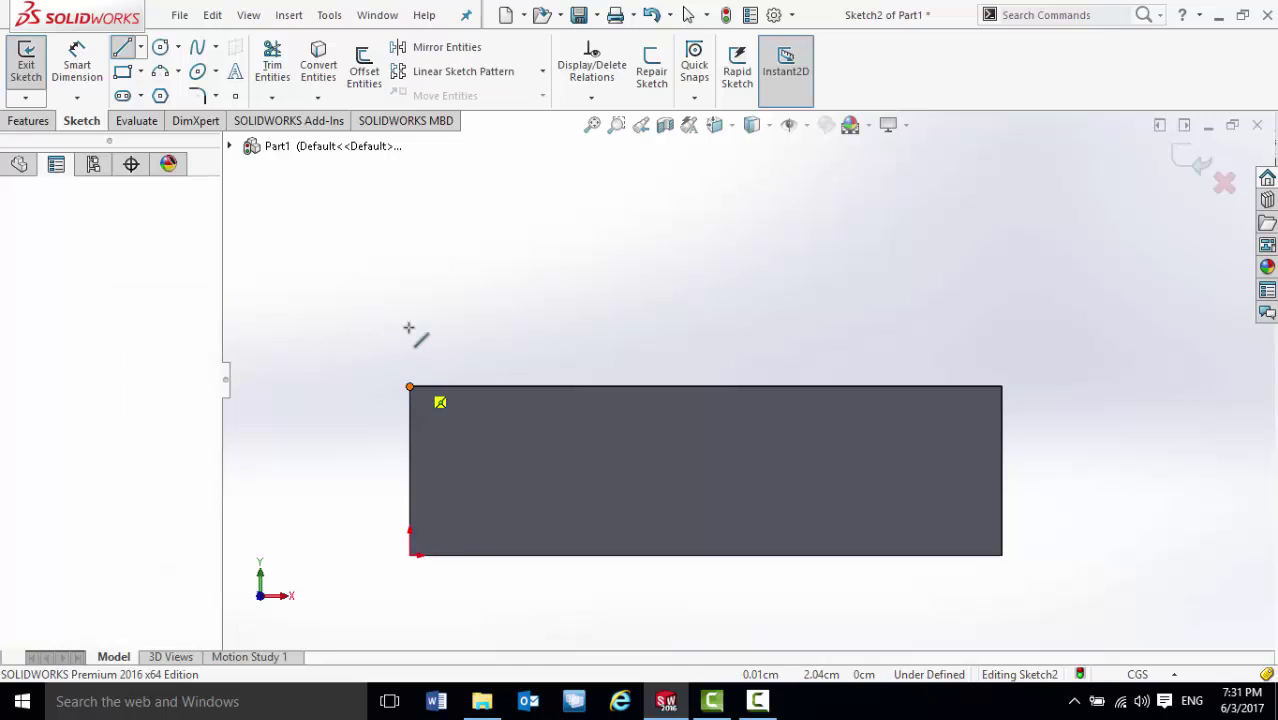
left_click(409, 220)
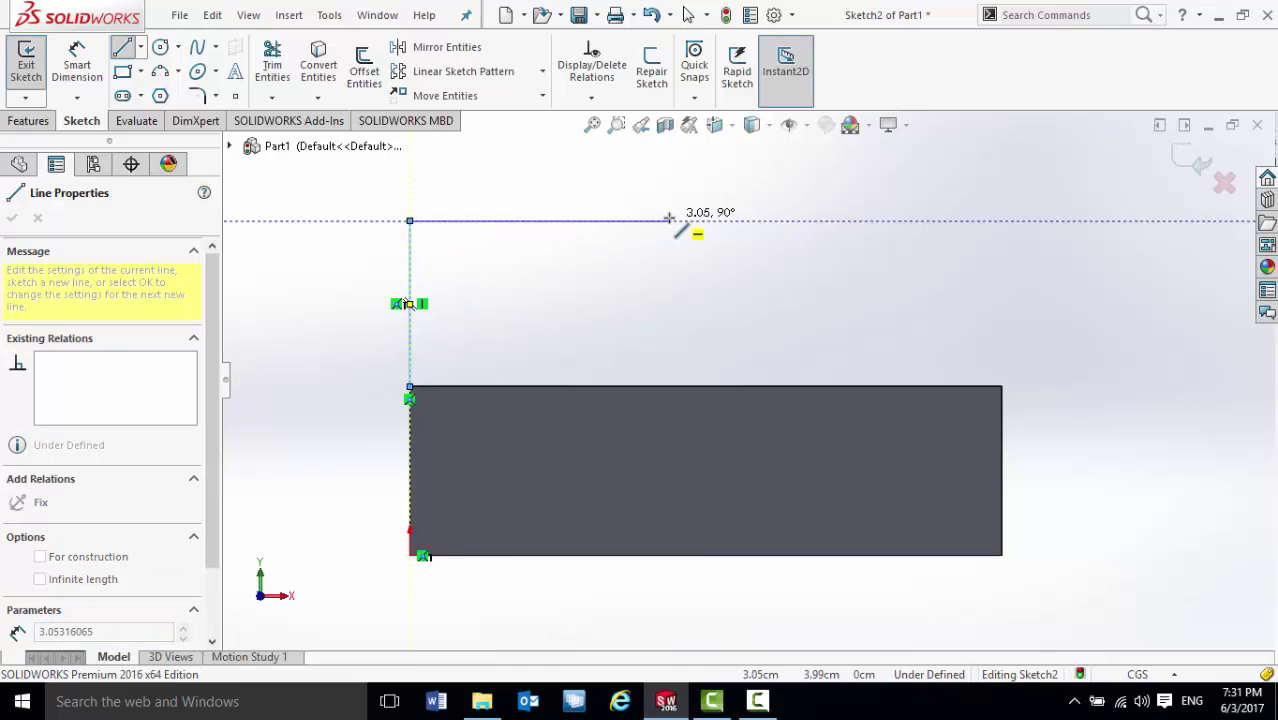
left_click(700, 220)
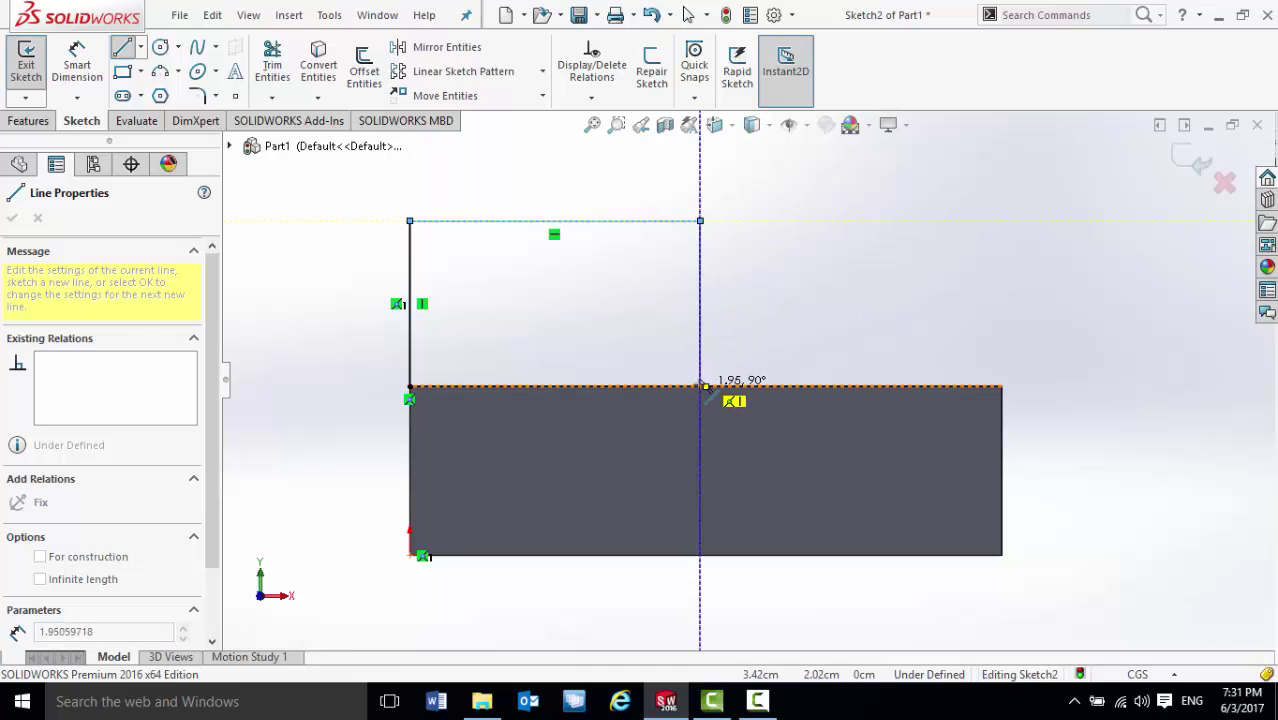
left_click(700, 386)
left_click(409, 386)
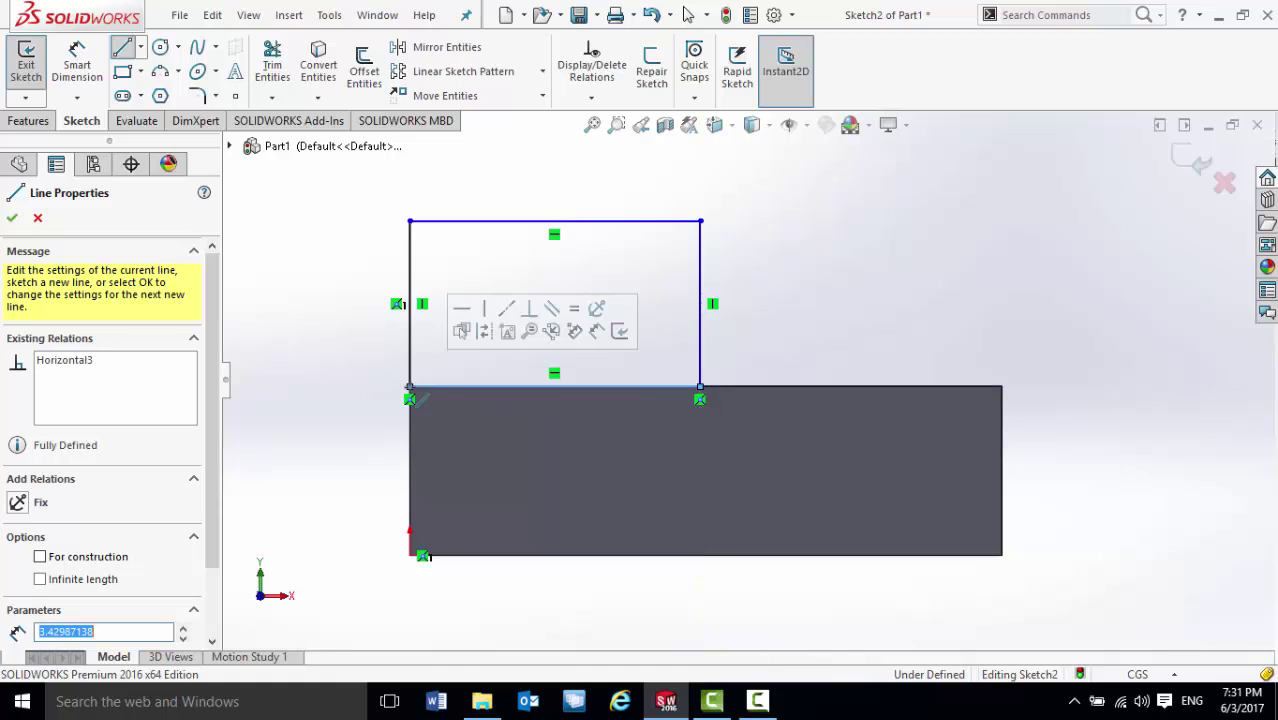
left_click(14, 216)
left_click(14, 218)
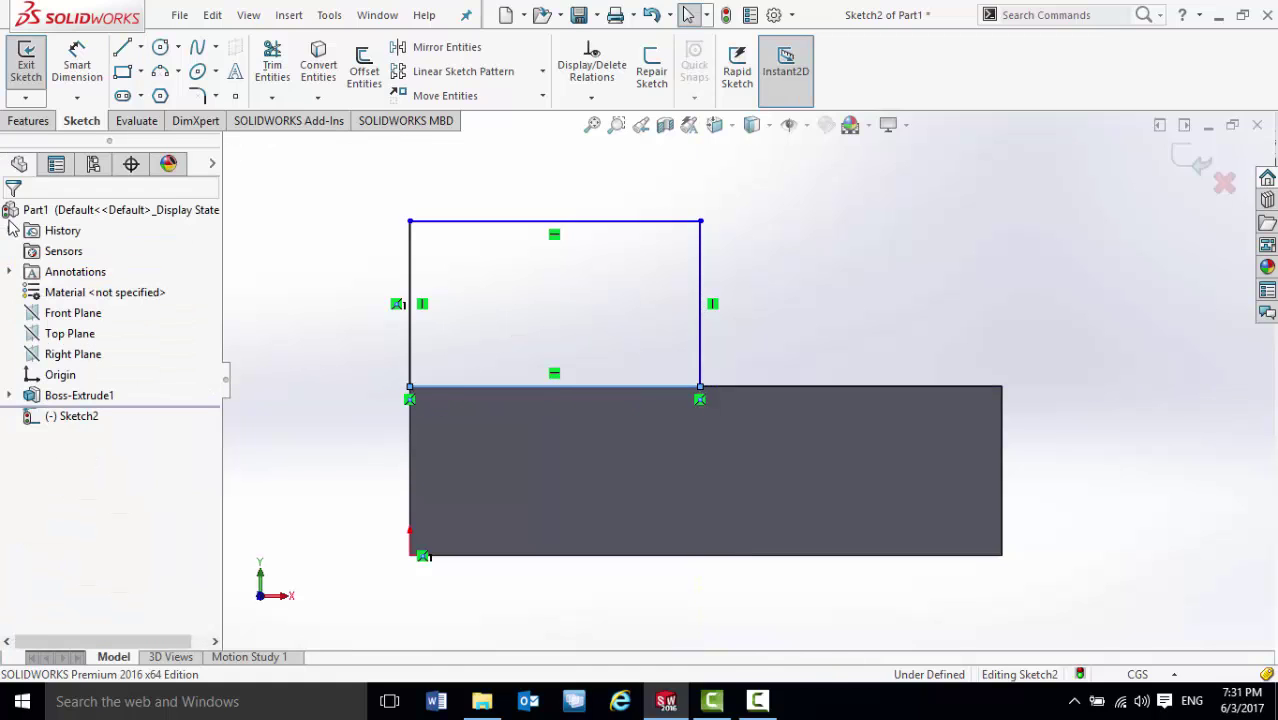
Step: Dimension the new rectangle 4 wide and 2 tall
left_click(77, 65)
left_click(430, 386)
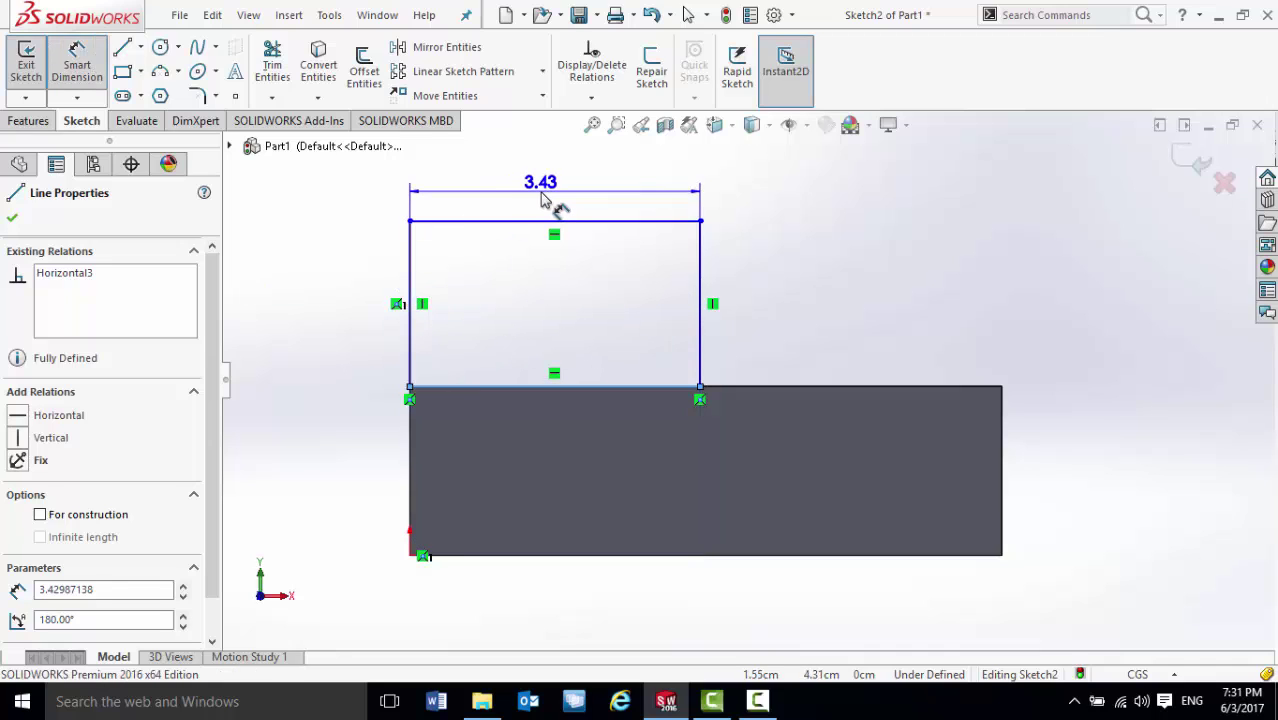
left_click(541, 198)
type("4")
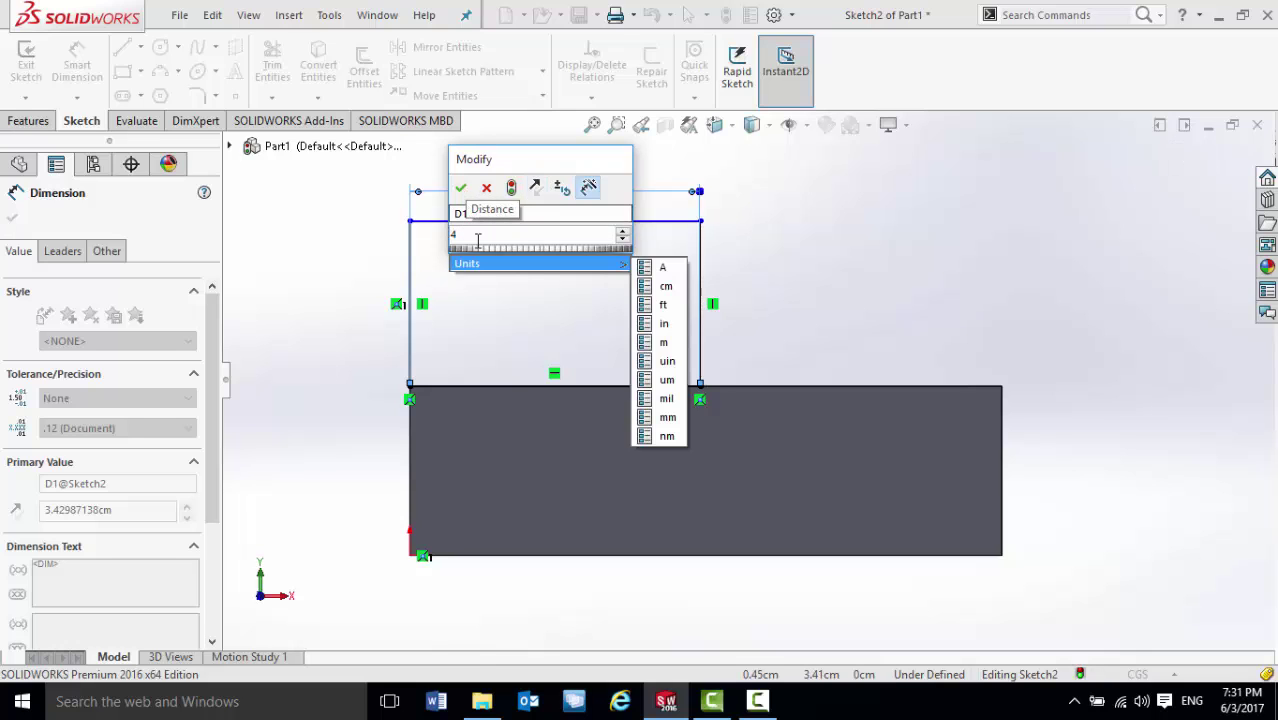
left_click(460, 188)
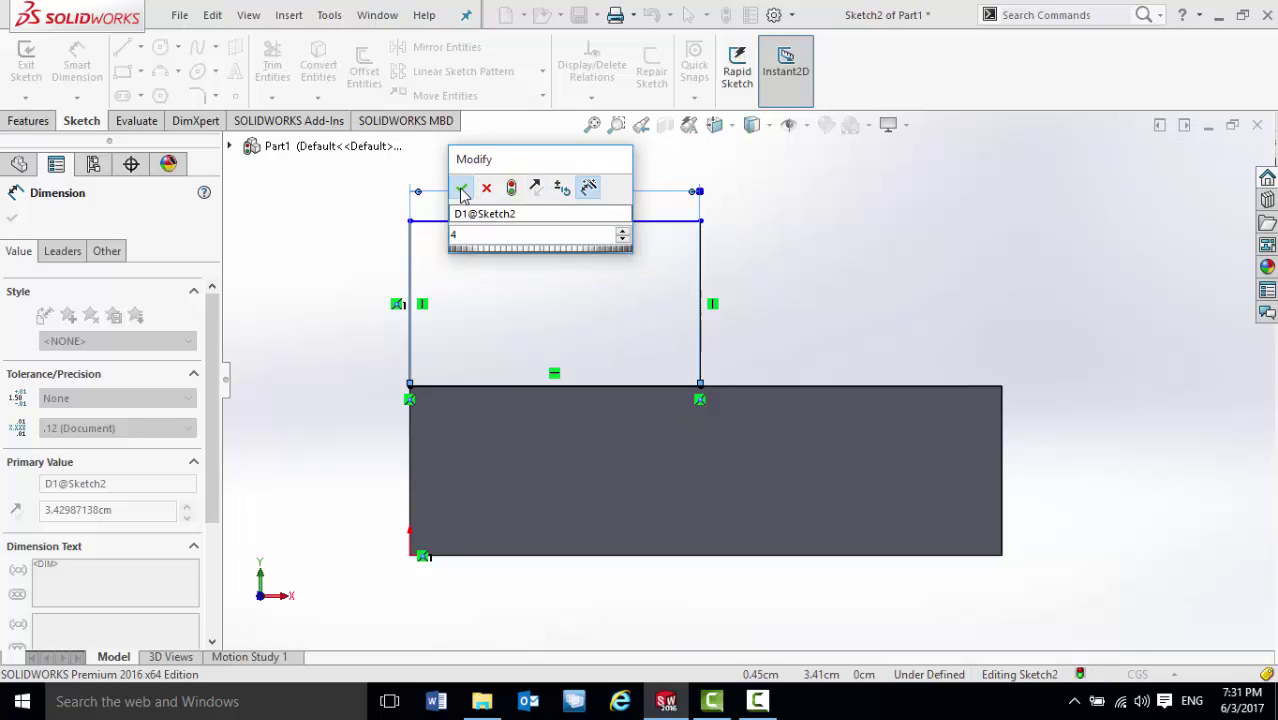
left_click(410, 332)
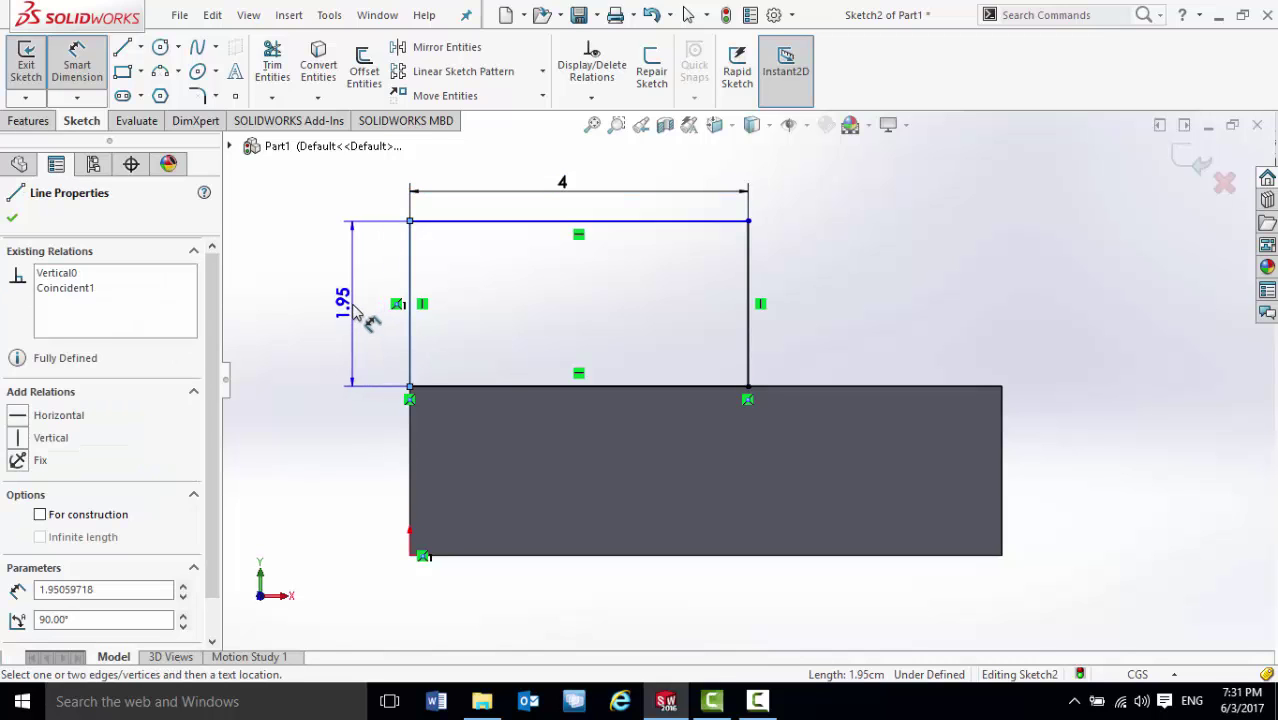
left_click(355, 312)
type("2")
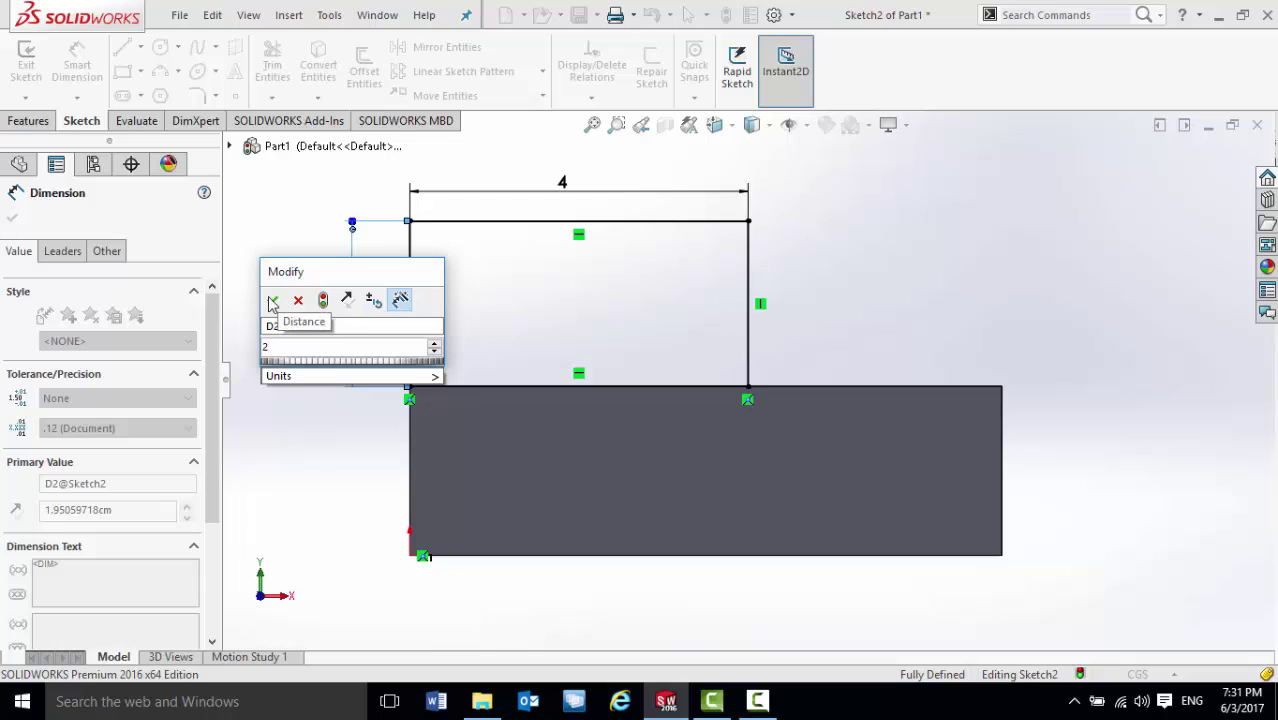
left_click(272, 301)
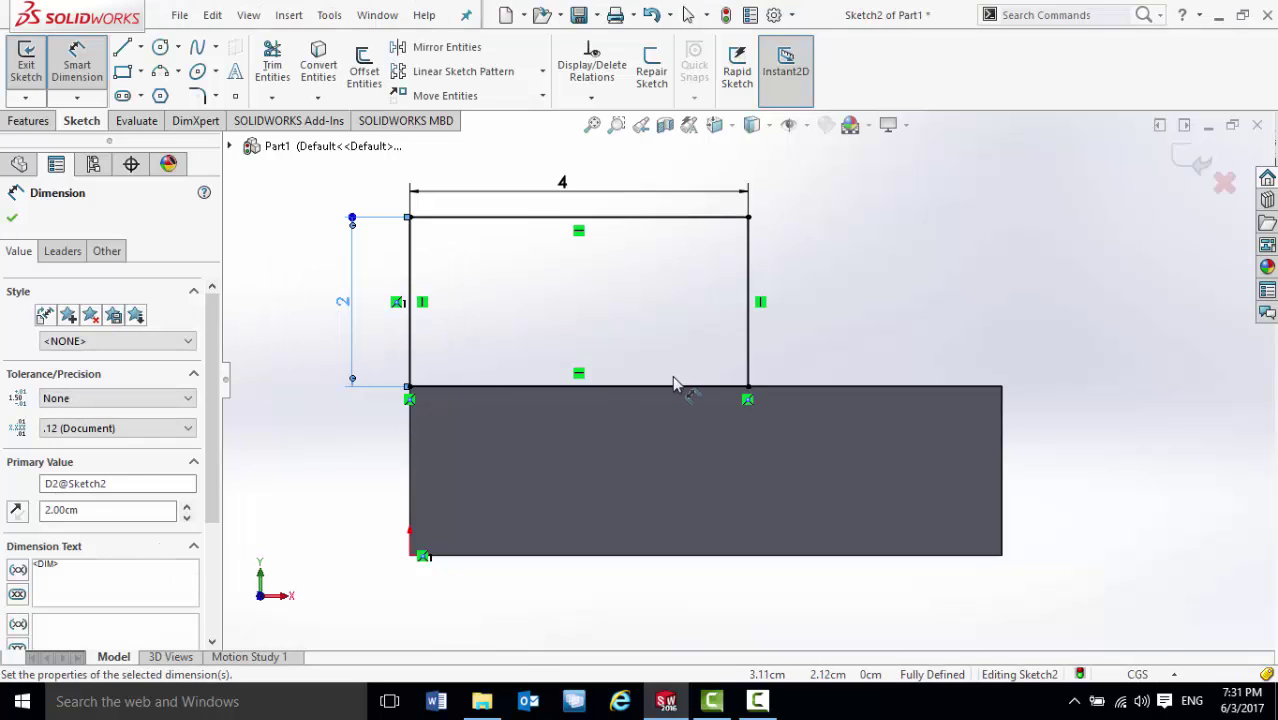
Step: Cancel a stray bottom-edge dimension, zoom out, and leave dimensioning
left_click(657, 555)
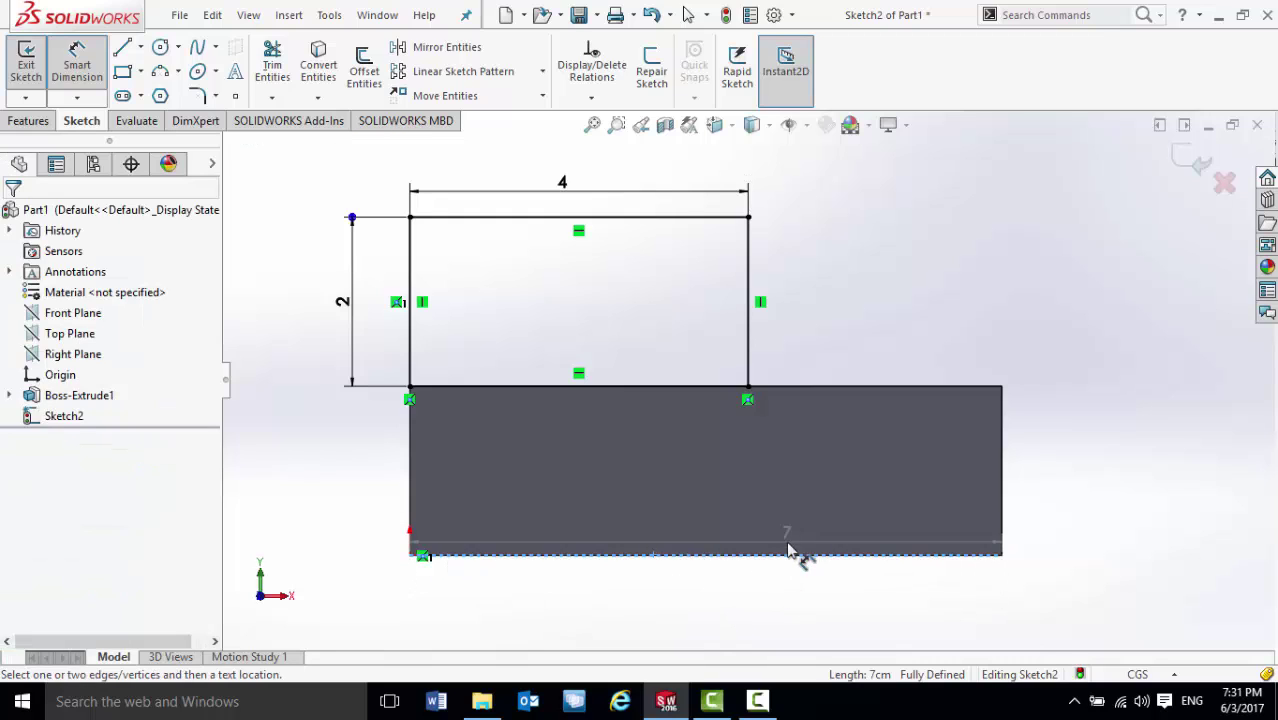
key("Escape")
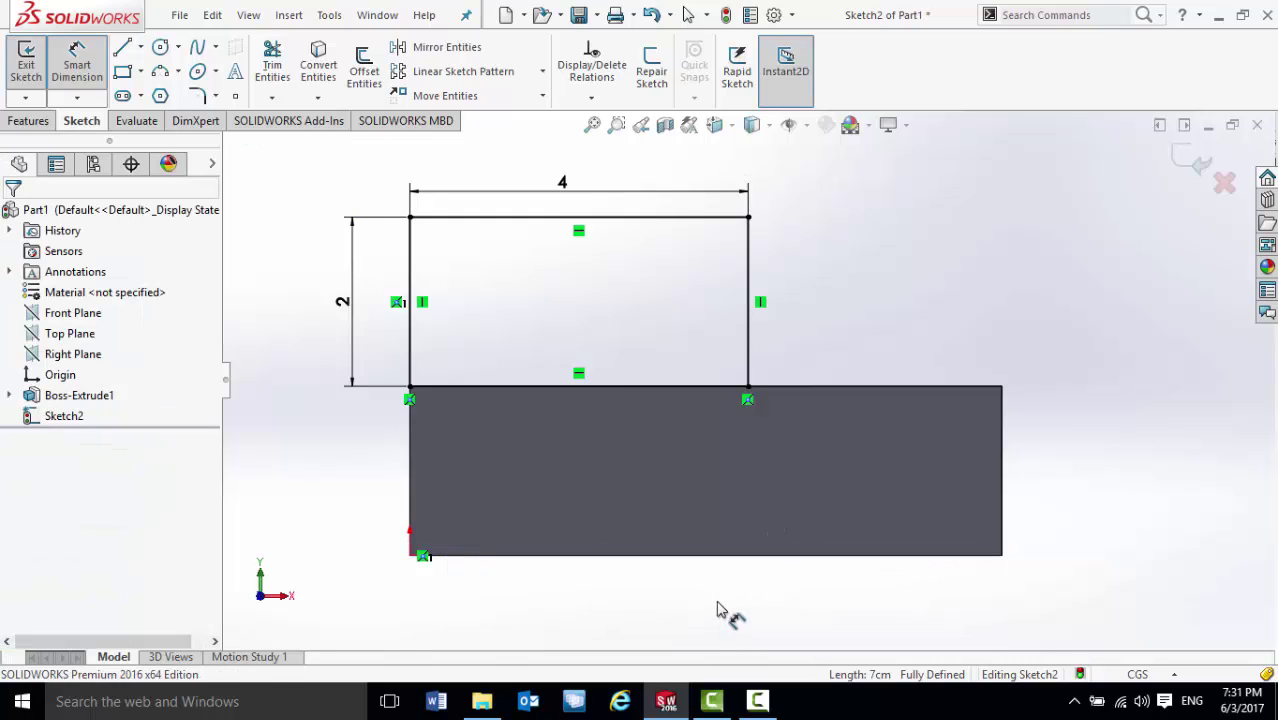
key("z")
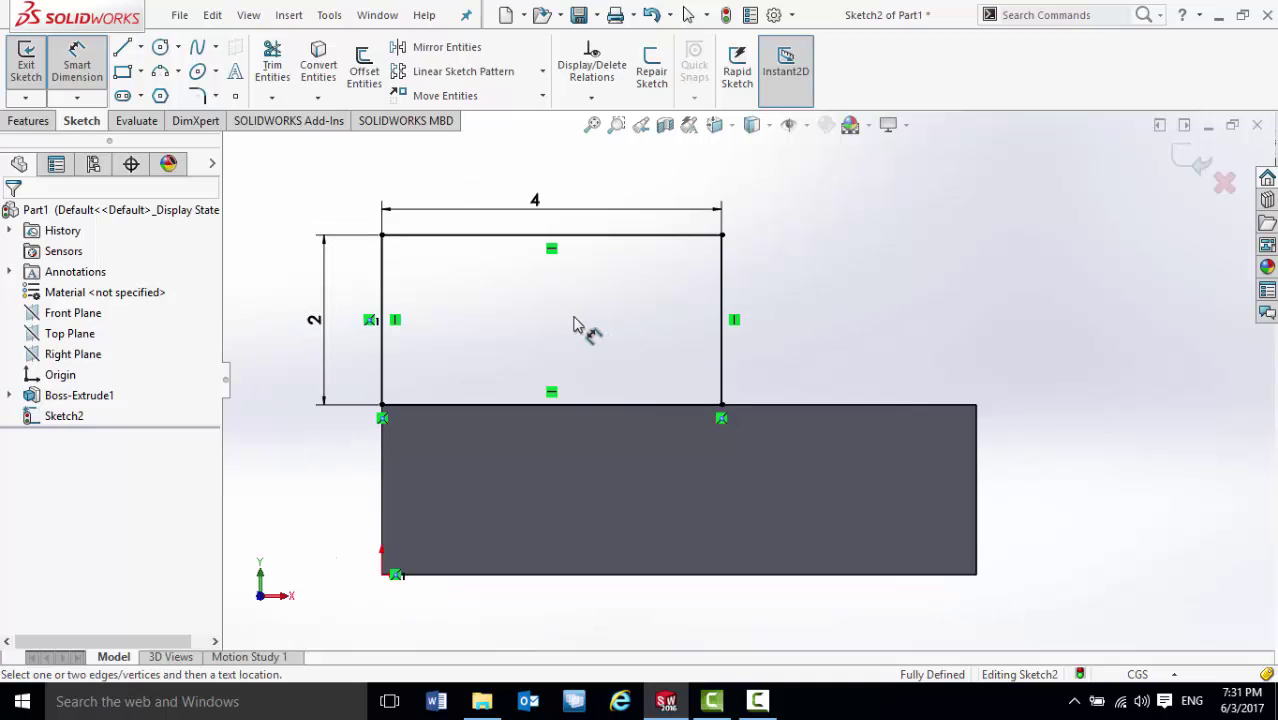
left_click(83, 82)
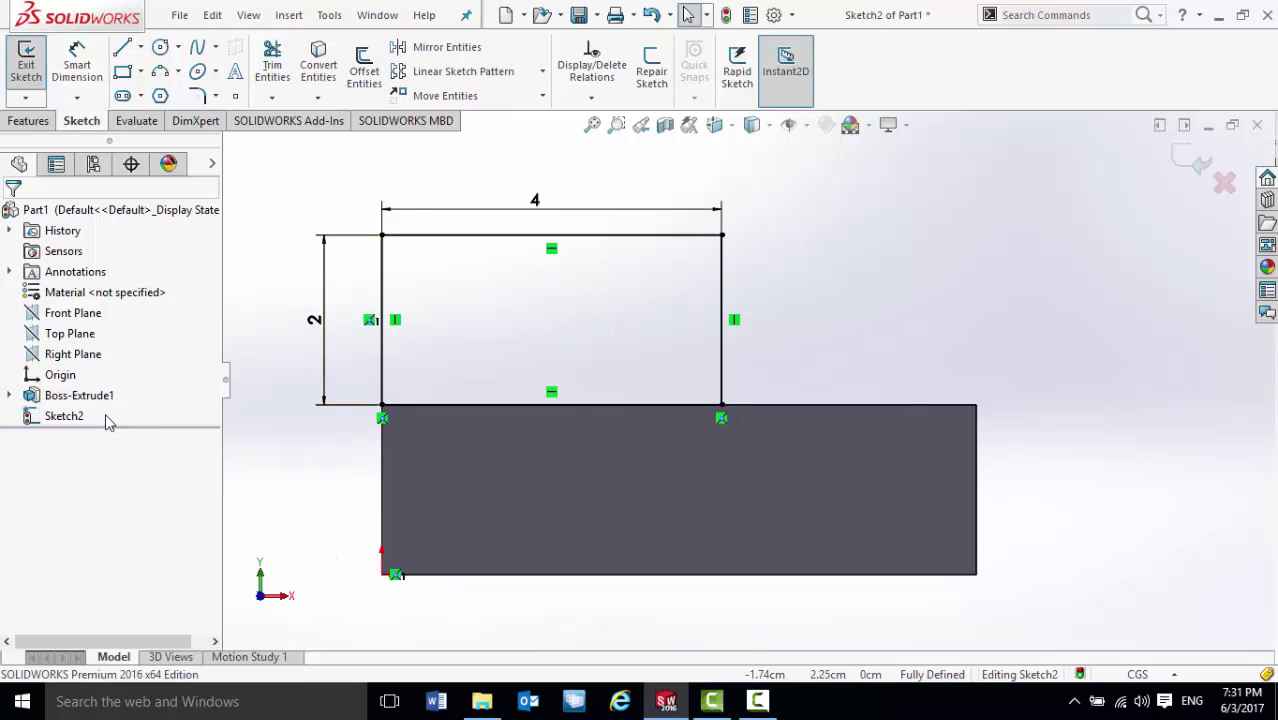
left_click(65, 336)
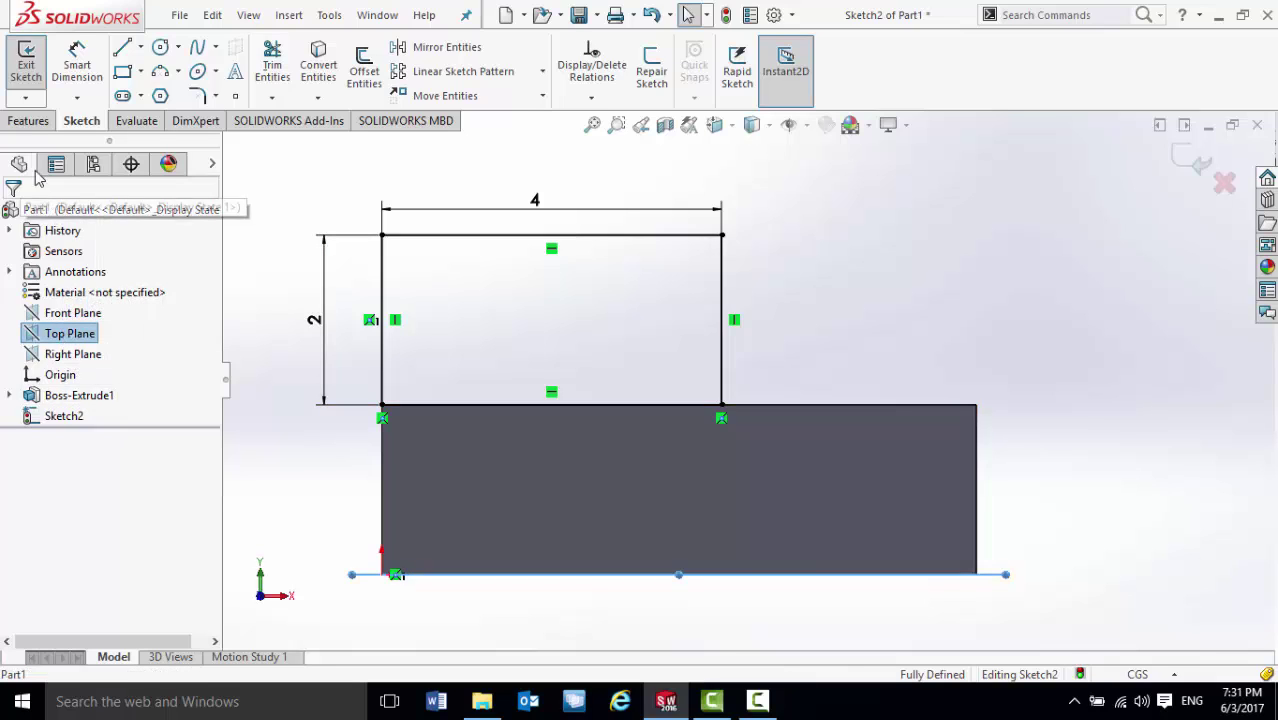
left_click(28, 120)
left_click(495, 363)
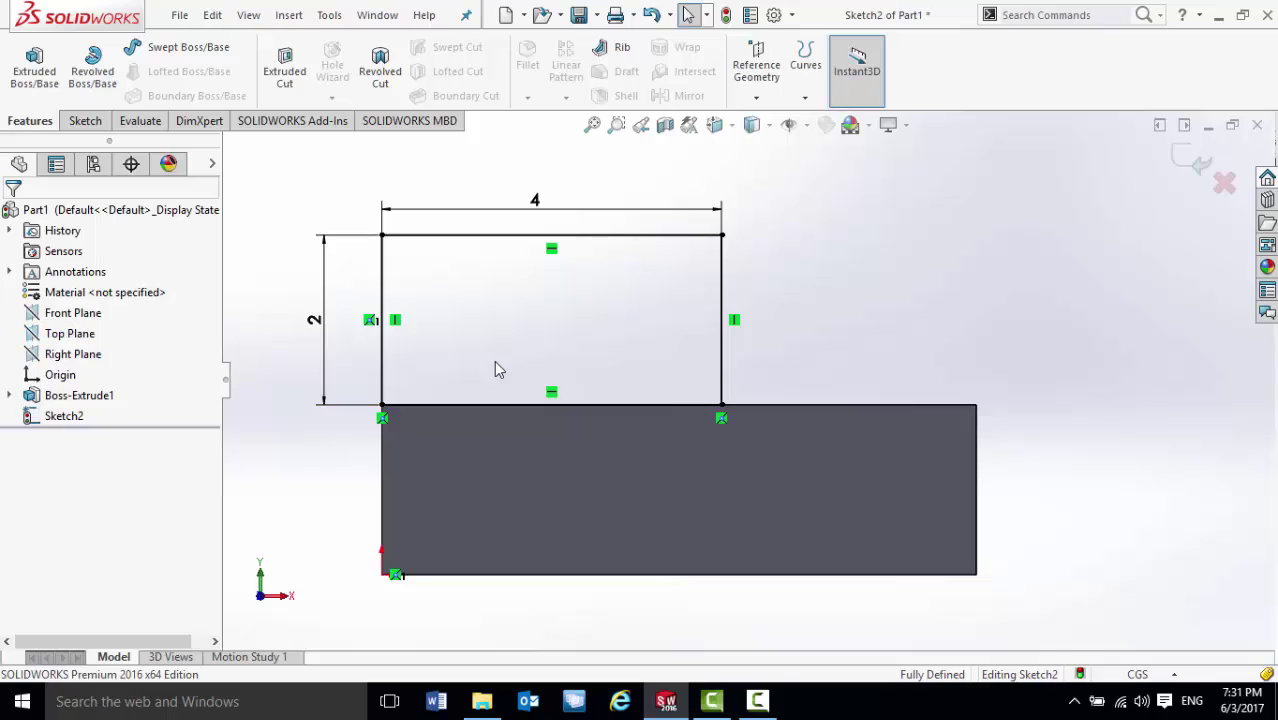
Step: Extrude Sketch2 4 cm Blind in the reversed direction to form the raised step
left_click(32, 87)
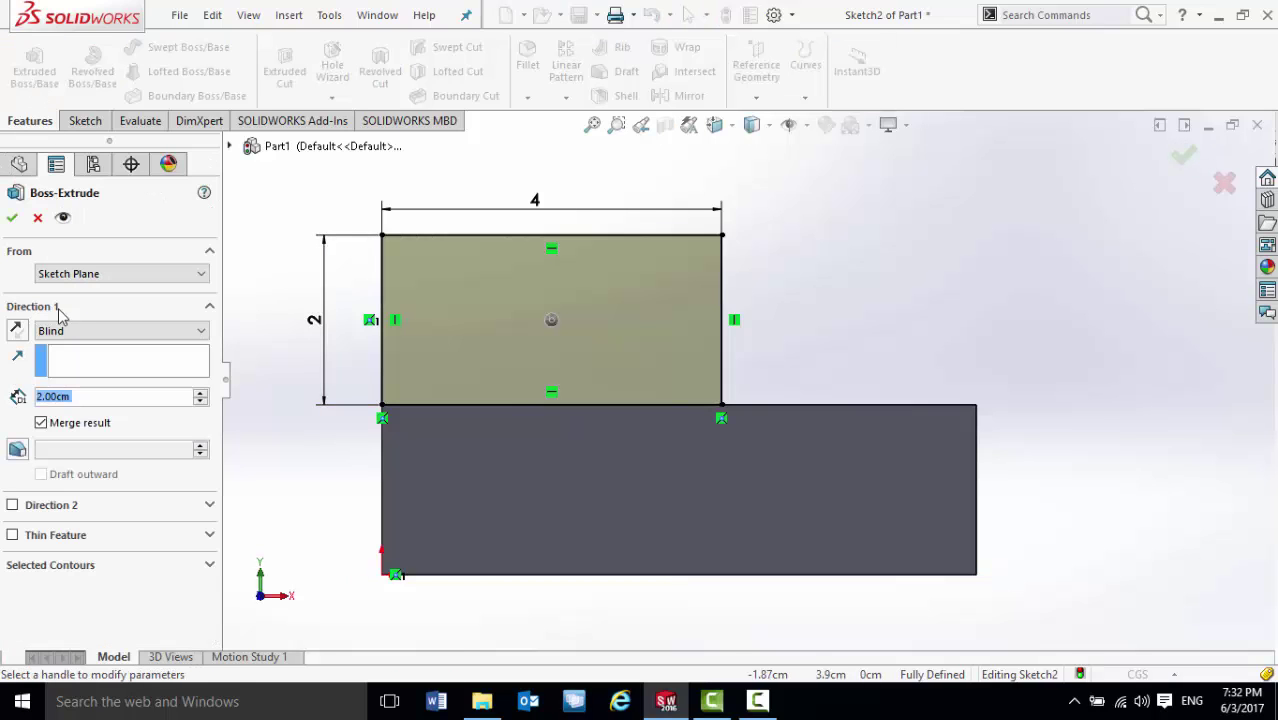
middle_click_drag(862, 308, 822, 347)
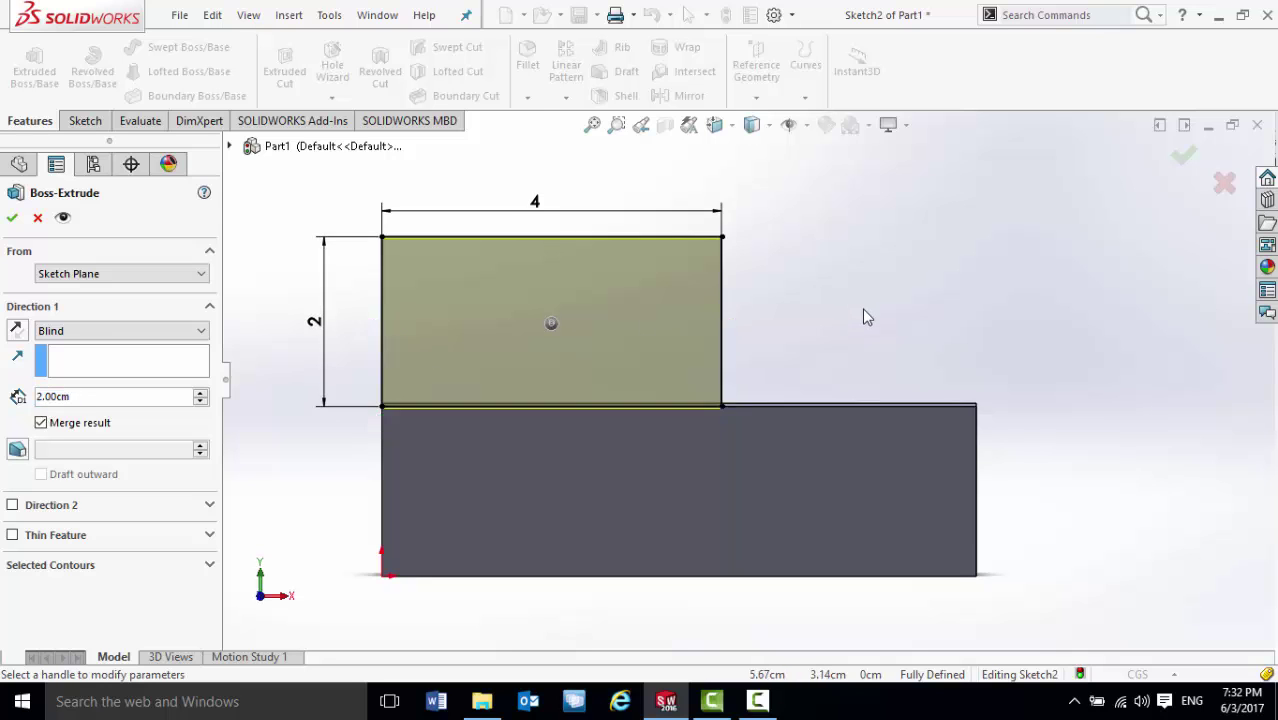
scroll(822, 348, "down", 3)
scroll(822, 348, "up", 4)
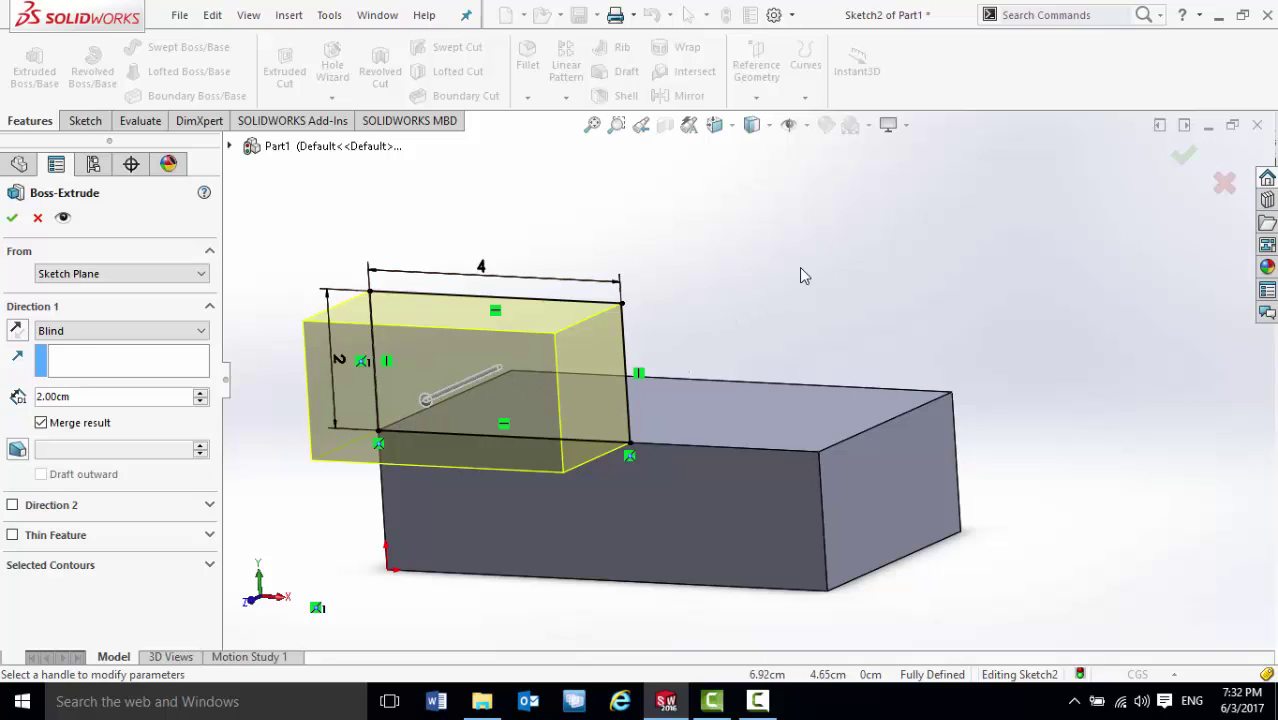
left_click(15, 331)
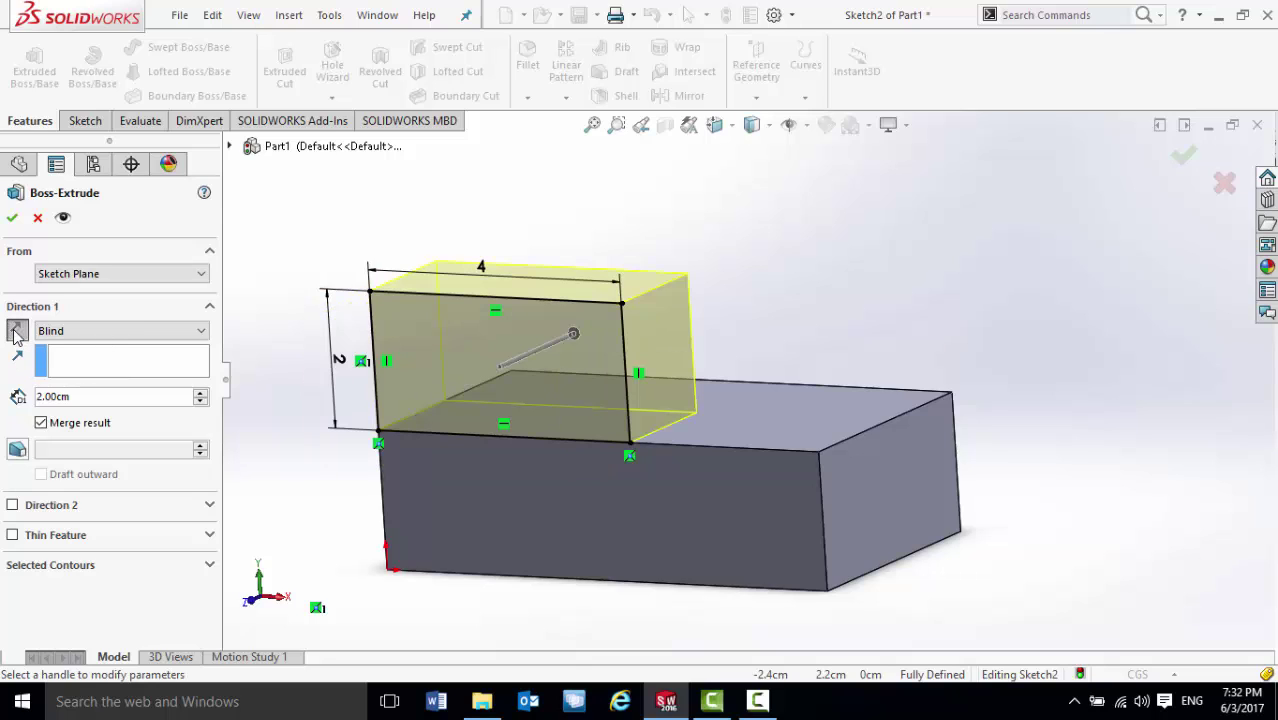
left_click(40, 396)
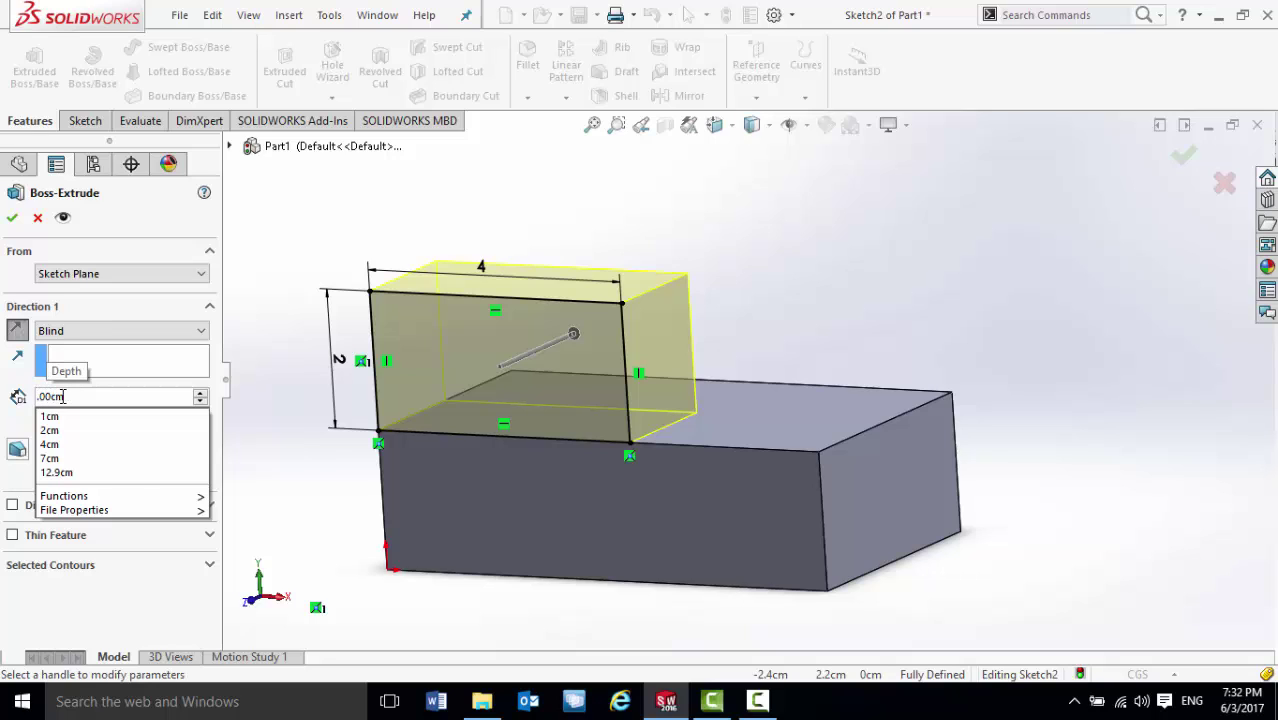
type("4")
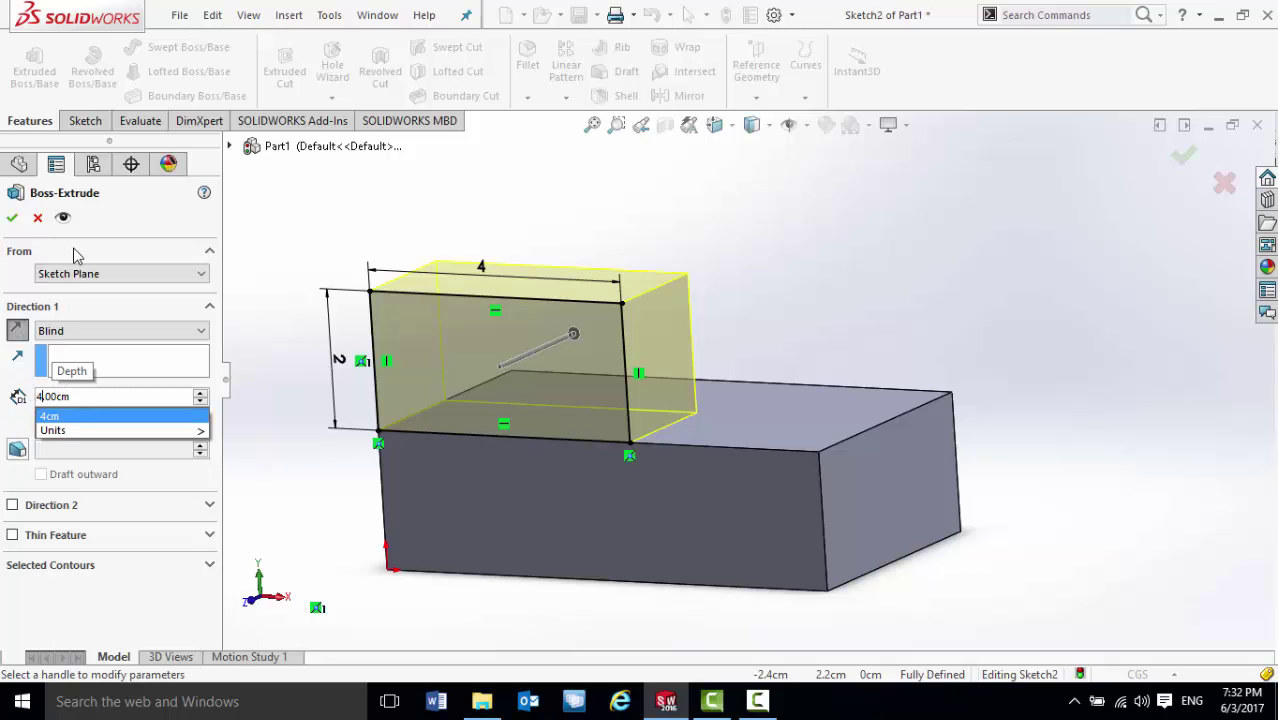
left_click(14, 224)
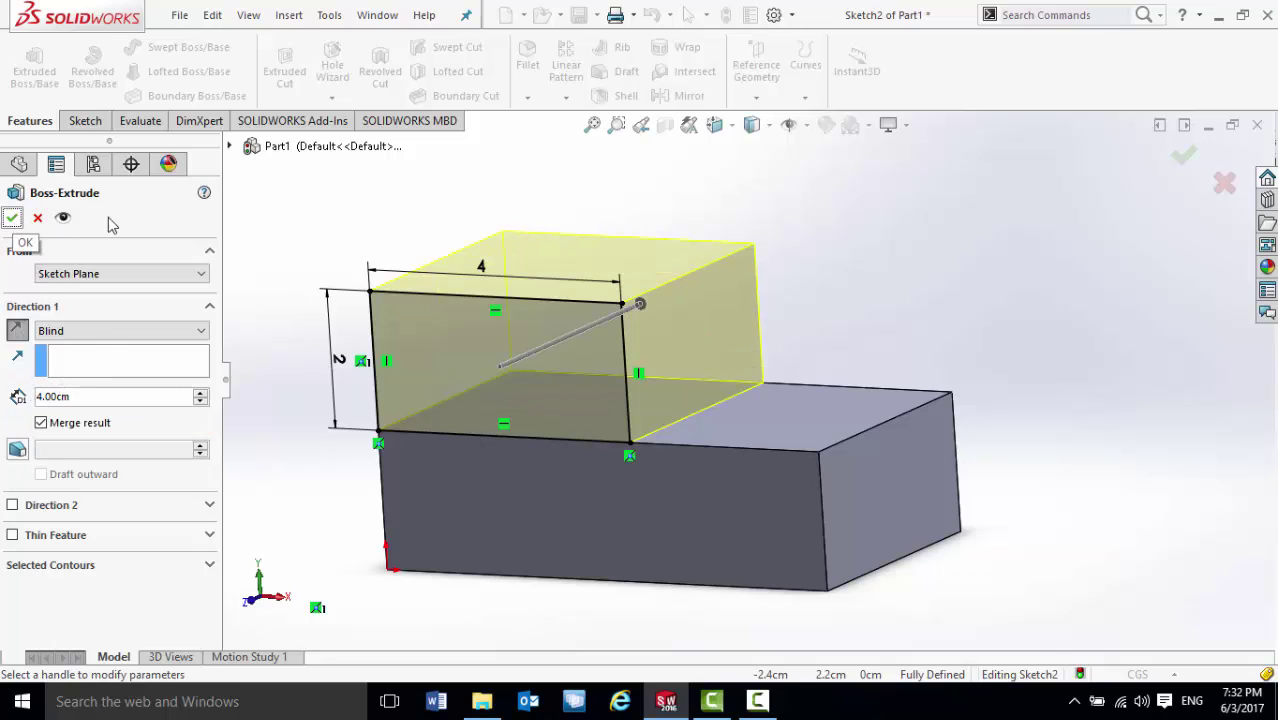
left_click(12, 222)
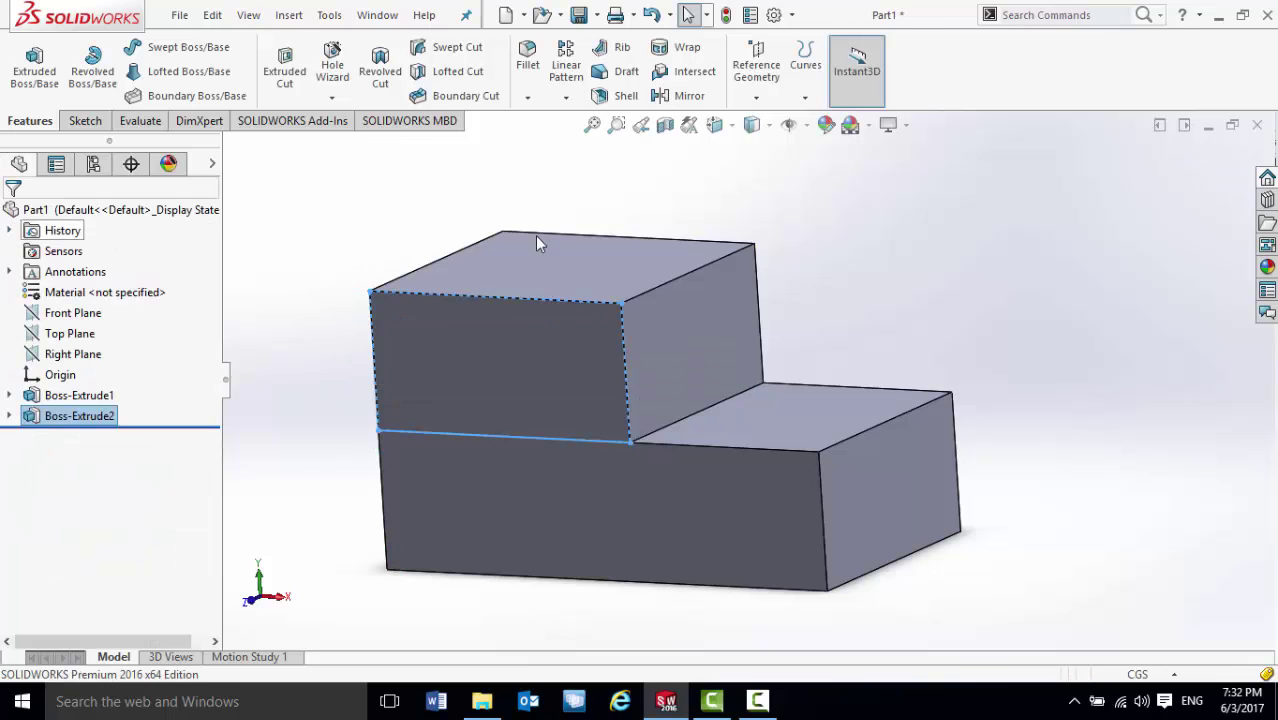
middle_click_drag(856, 288, 851, 306)
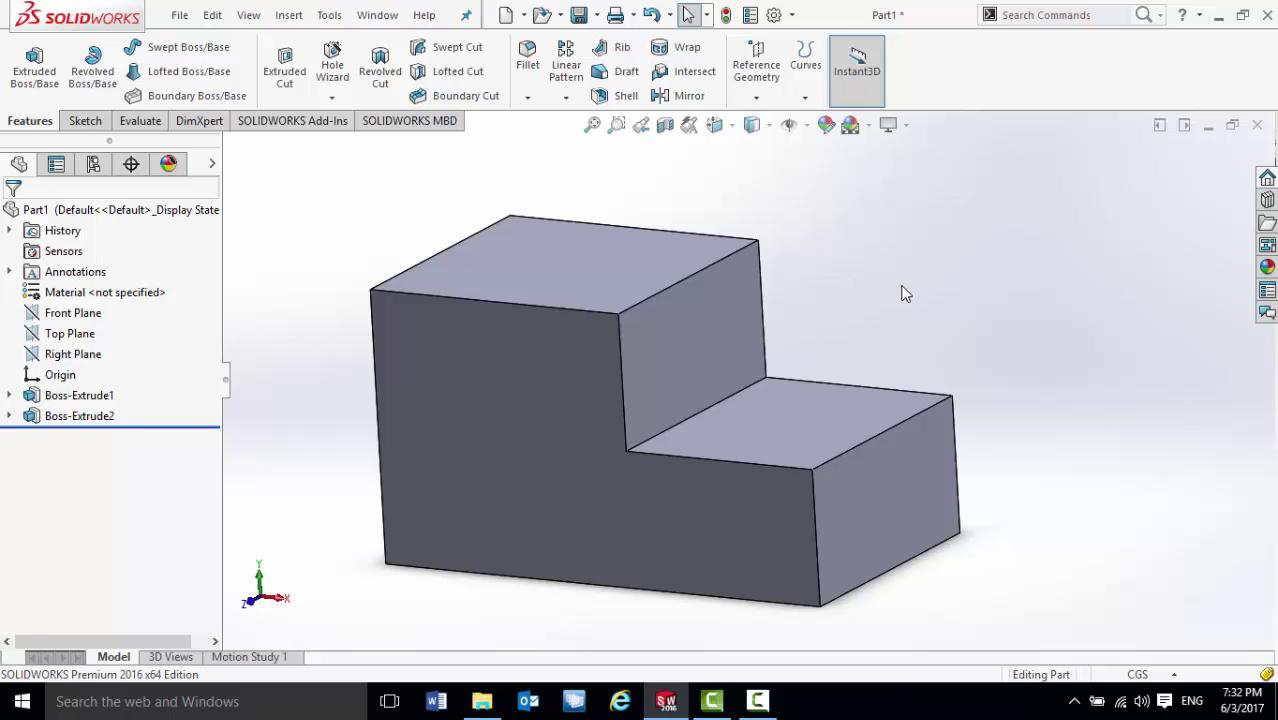
Step: Face the raised step's top squarely and draw a circle on it
left_click(84, 121)
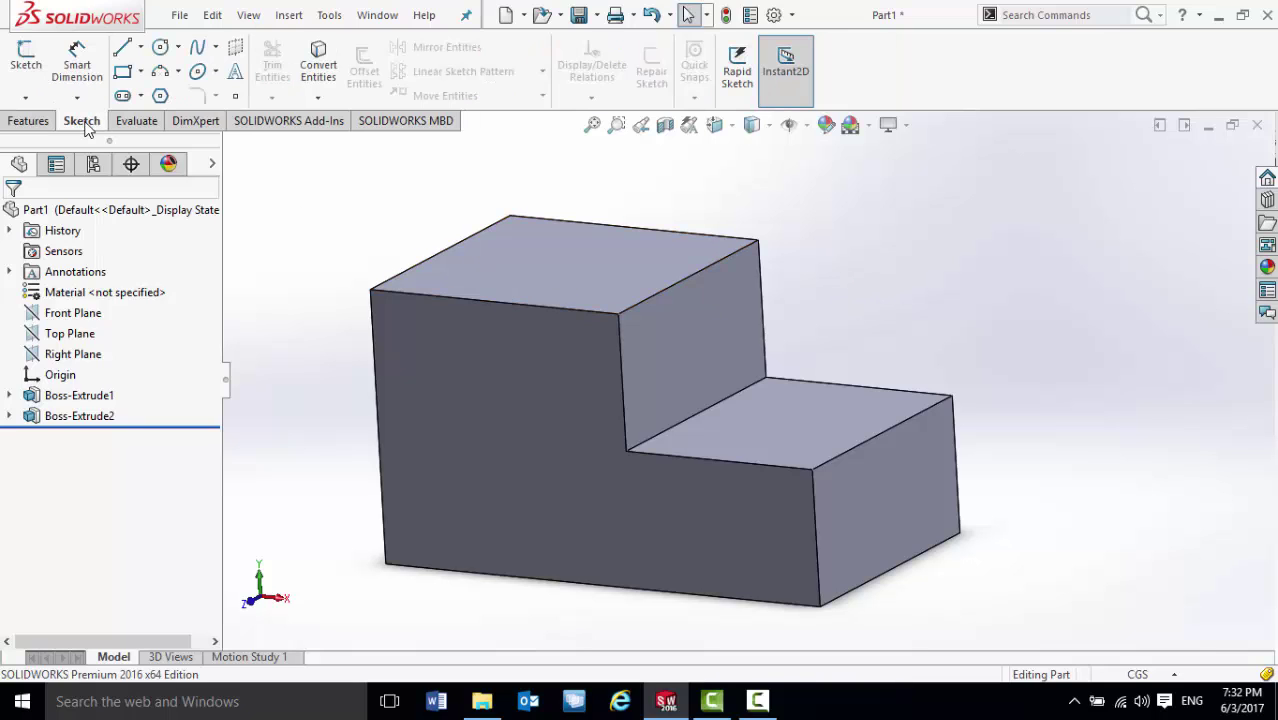
left_click(534, 267)
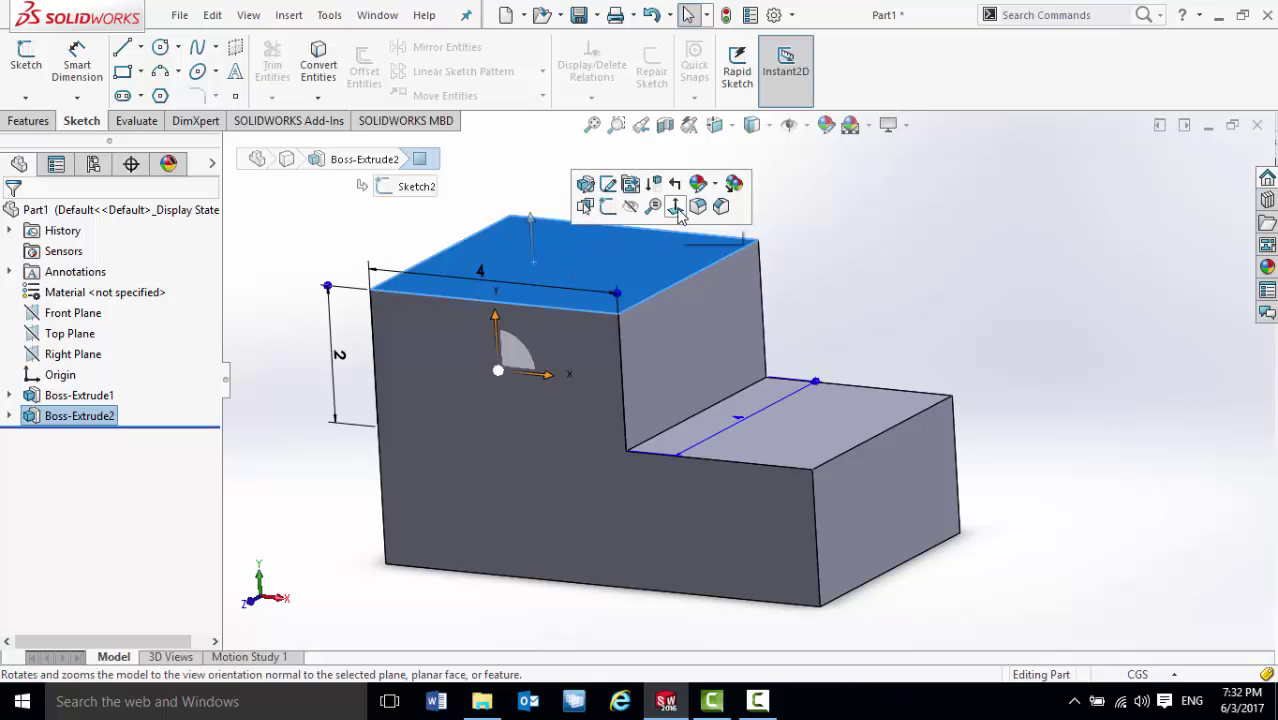
left_click(676, 206)
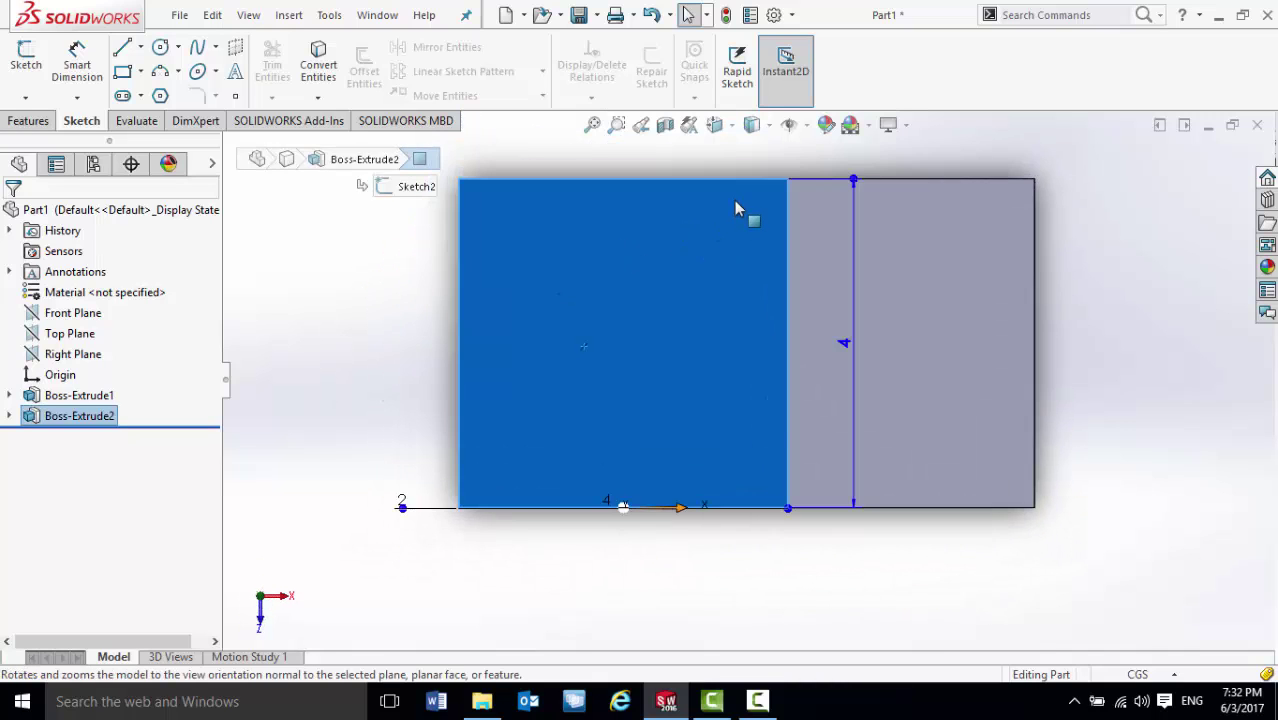
left_click(160, 48)
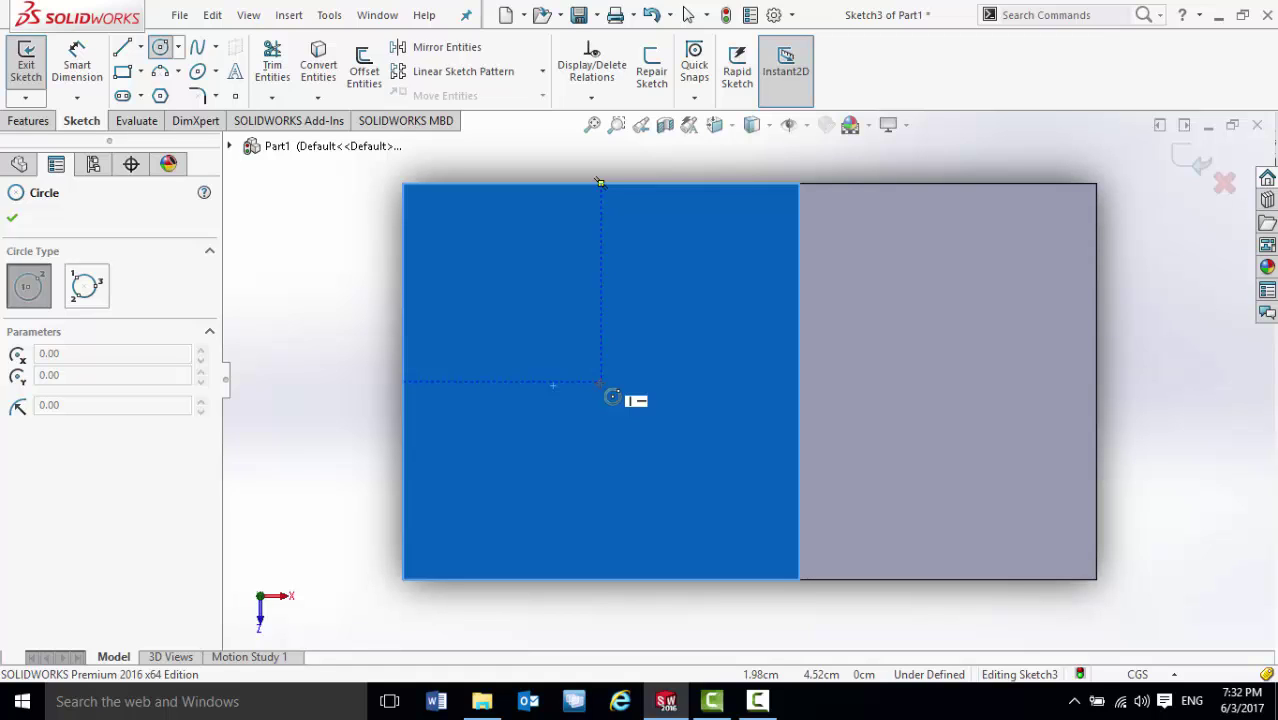
left_click(600, 382)
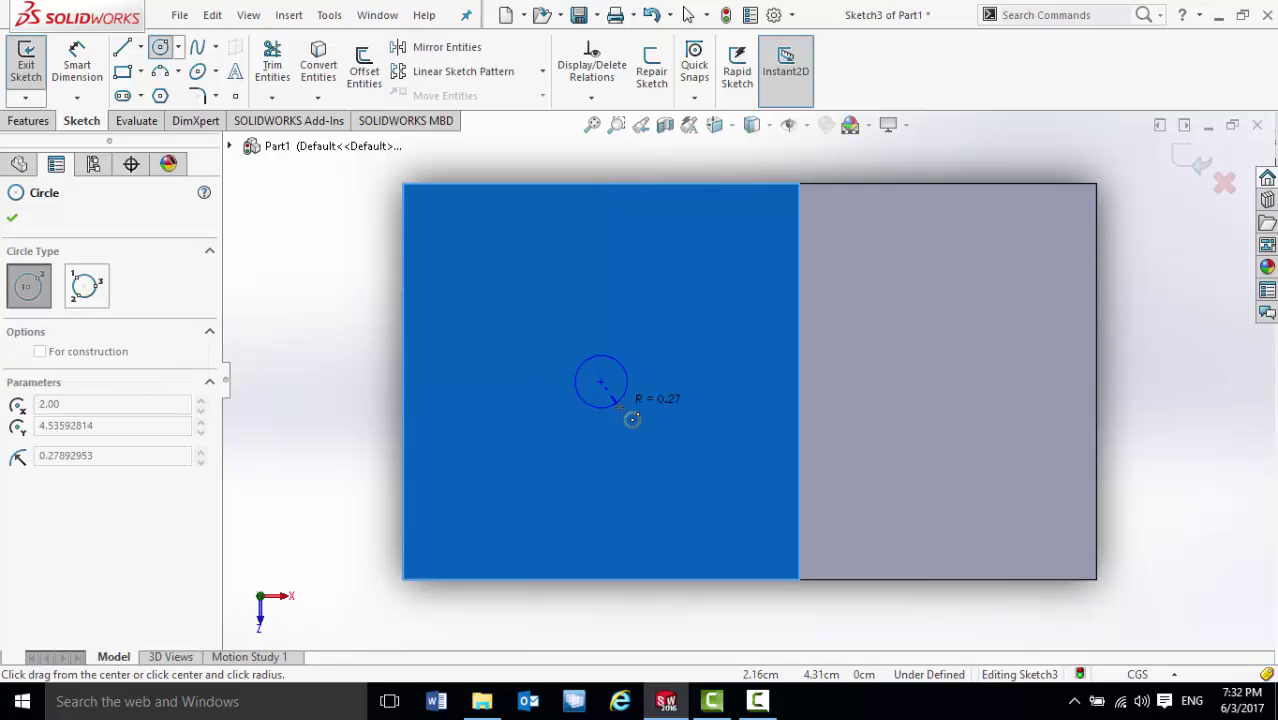
left_click(648, 443)
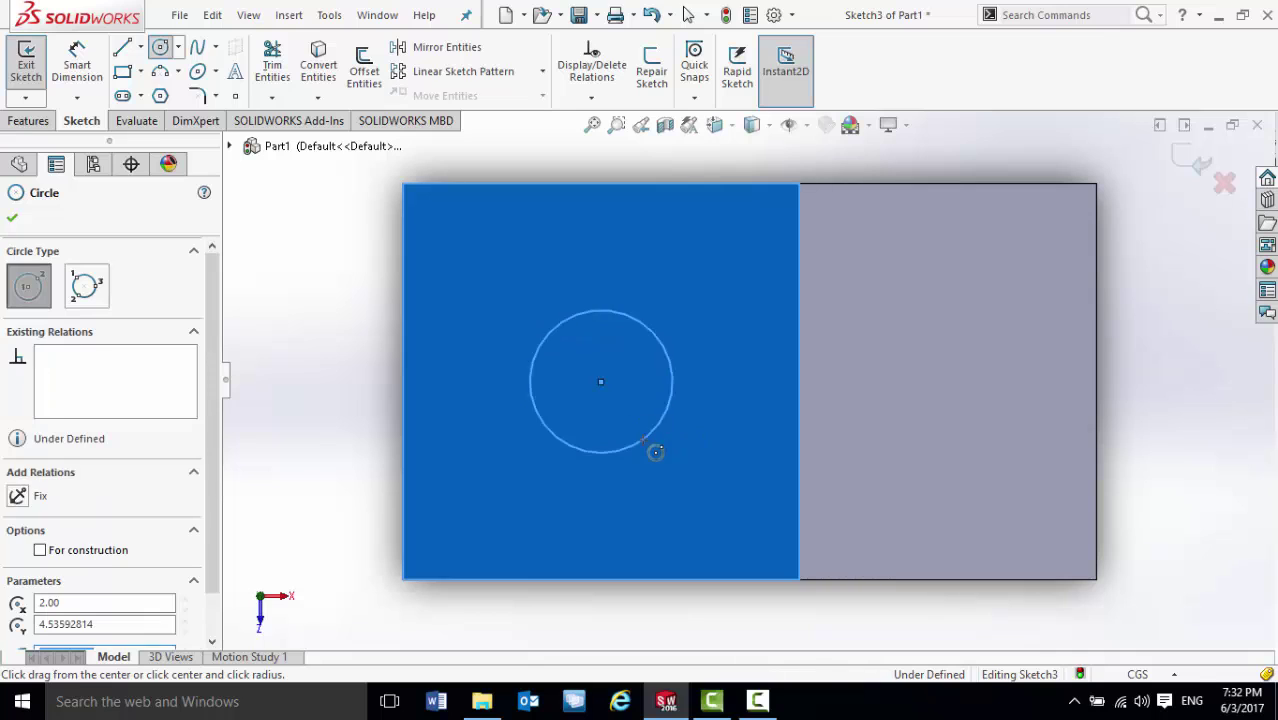
Step: Dimension the circle's diameter to 1 cm
left_click(77, 65)
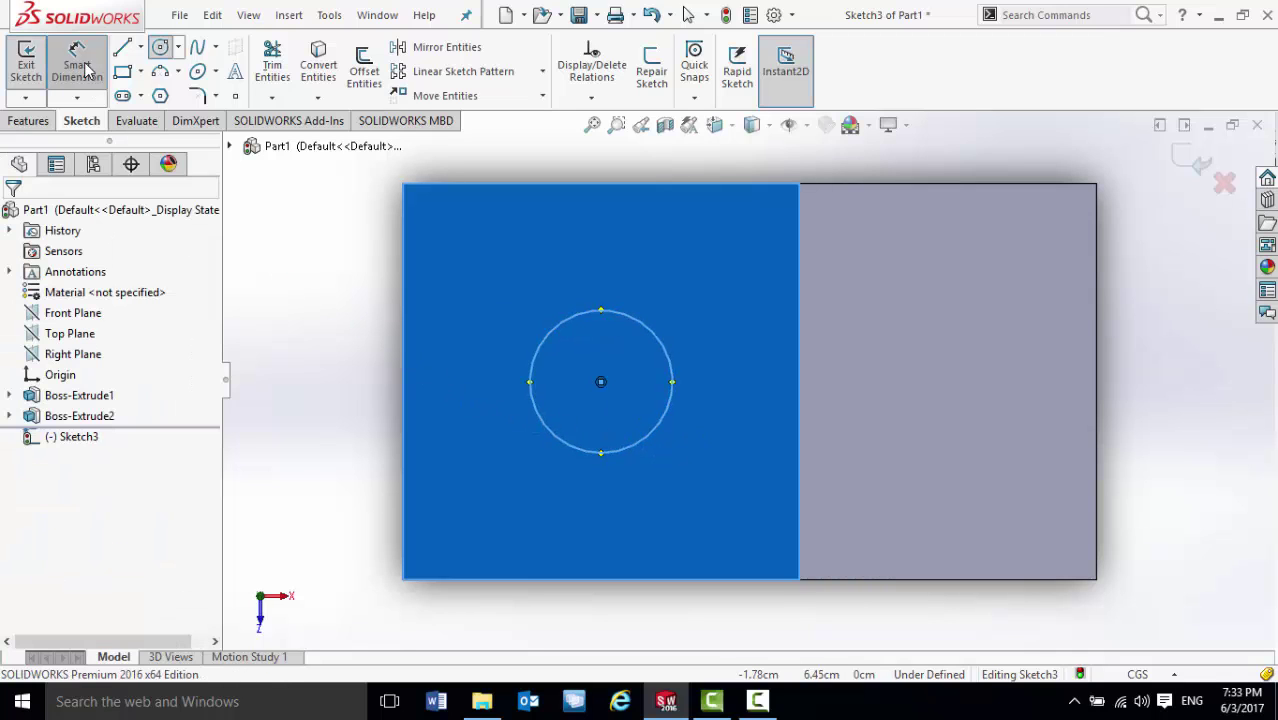
left_click(537, 355)
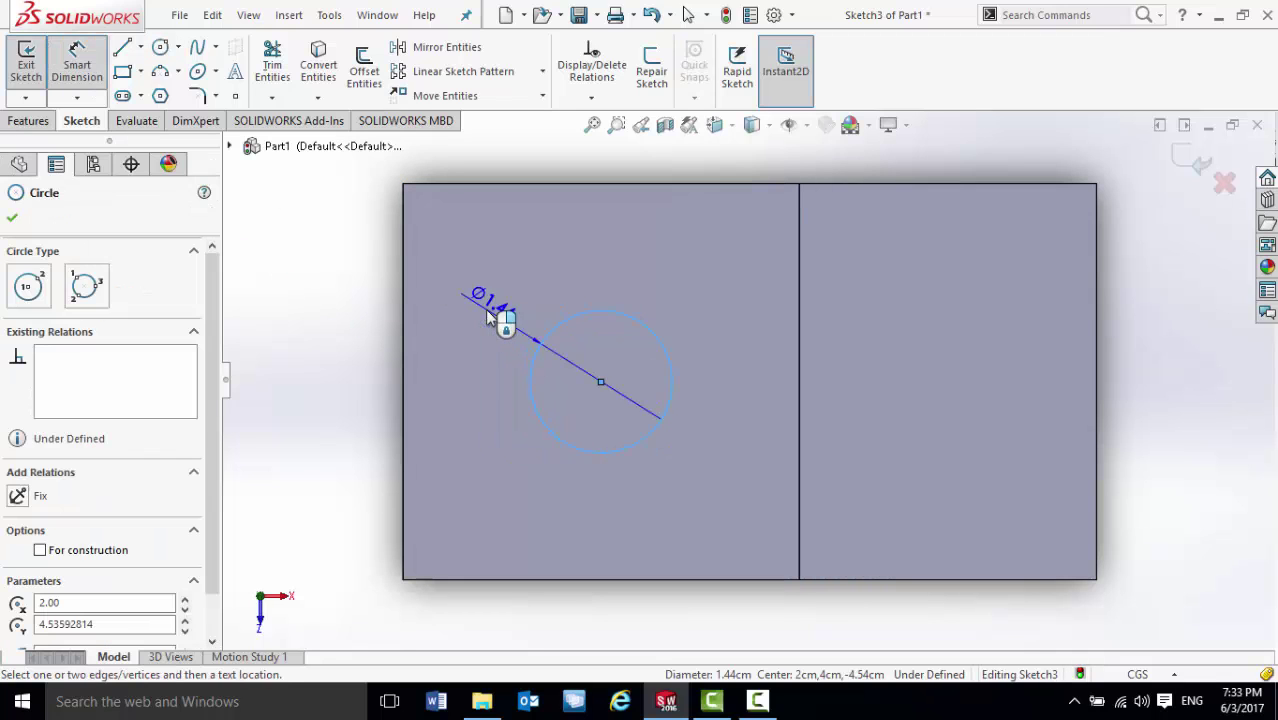
left_click(484, 422)
type("1")
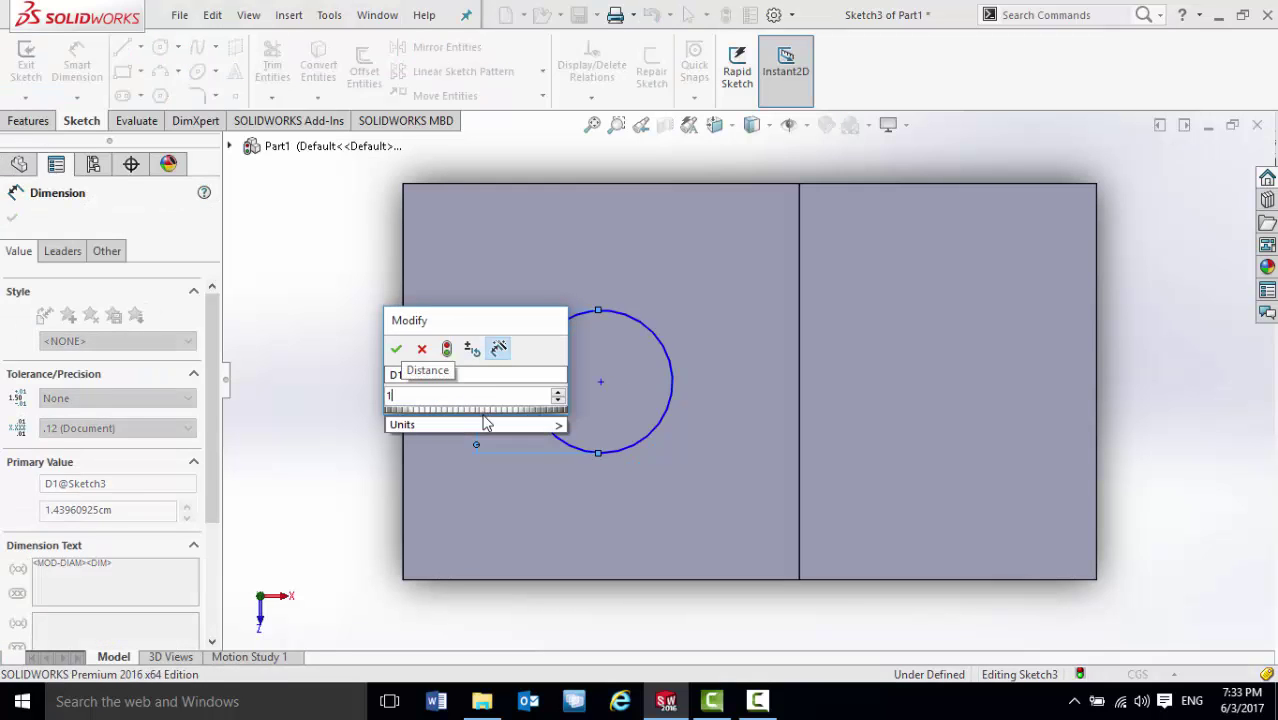
key("Return")
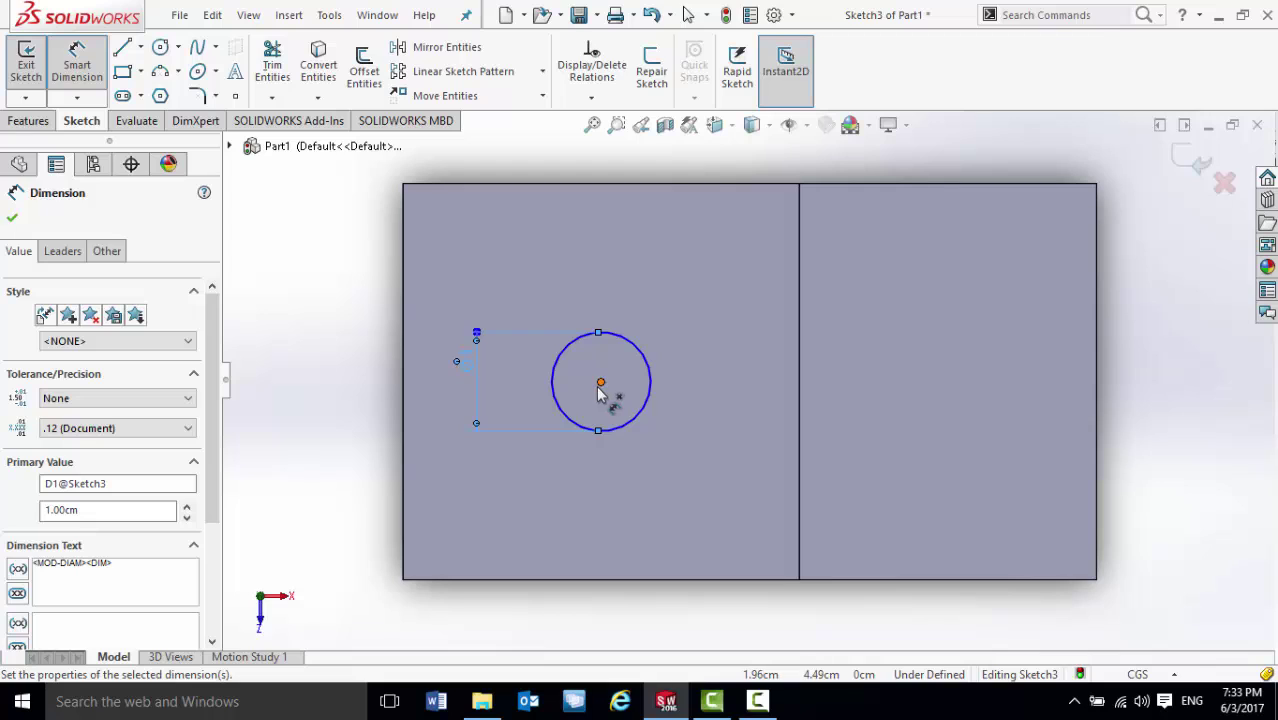
left_click(18, 122)
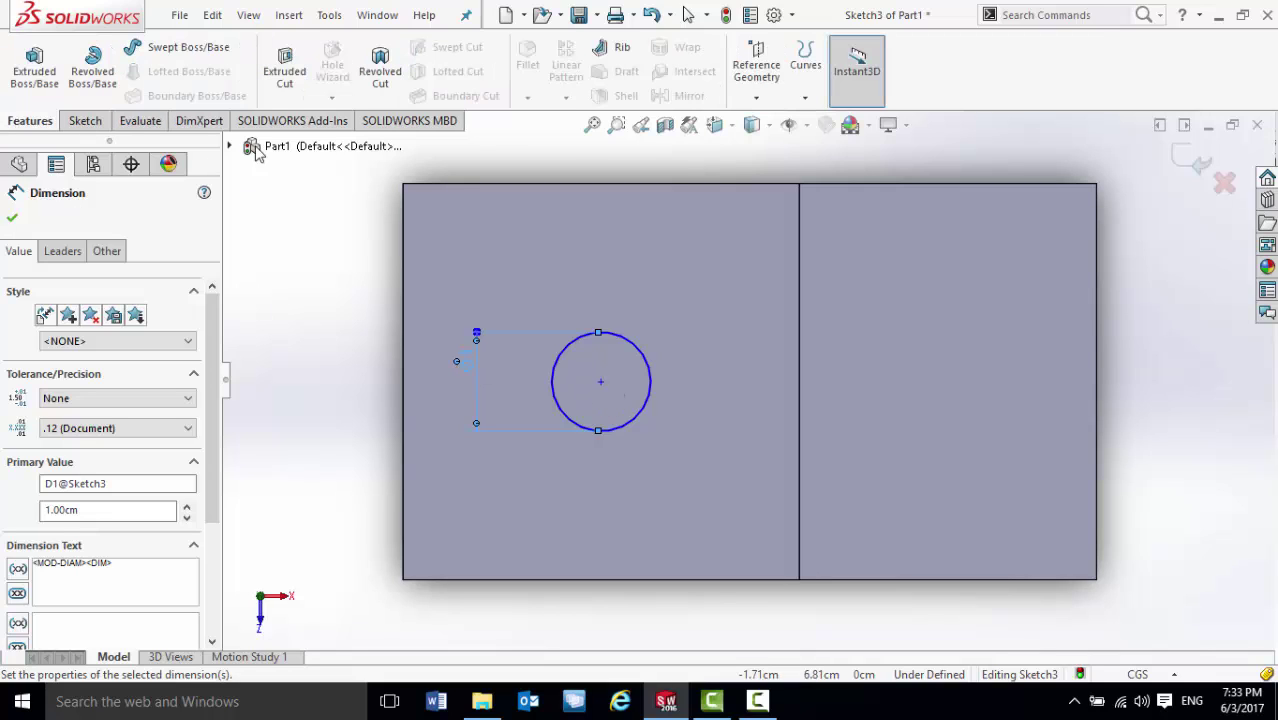
Step: Extruded Cut the 1 cm circle 4.00 cm Blind to bore the hole
left_click(285, 80)
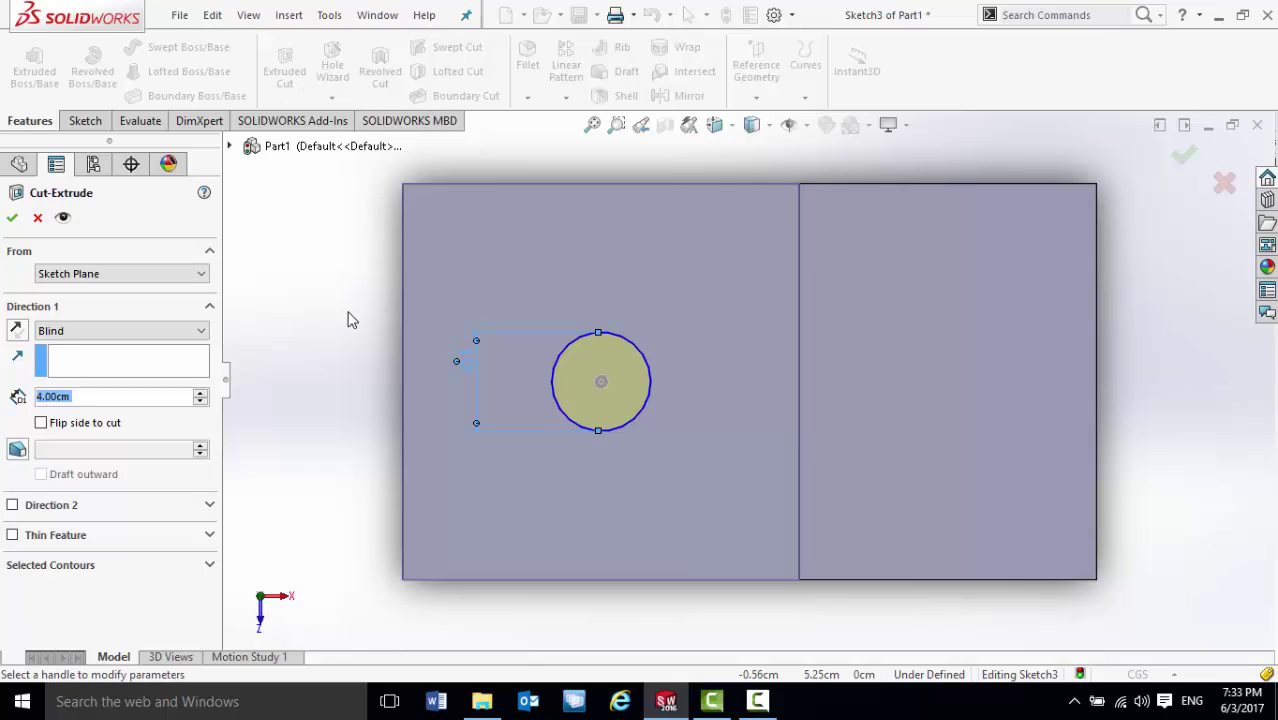
left_click(40, 398)
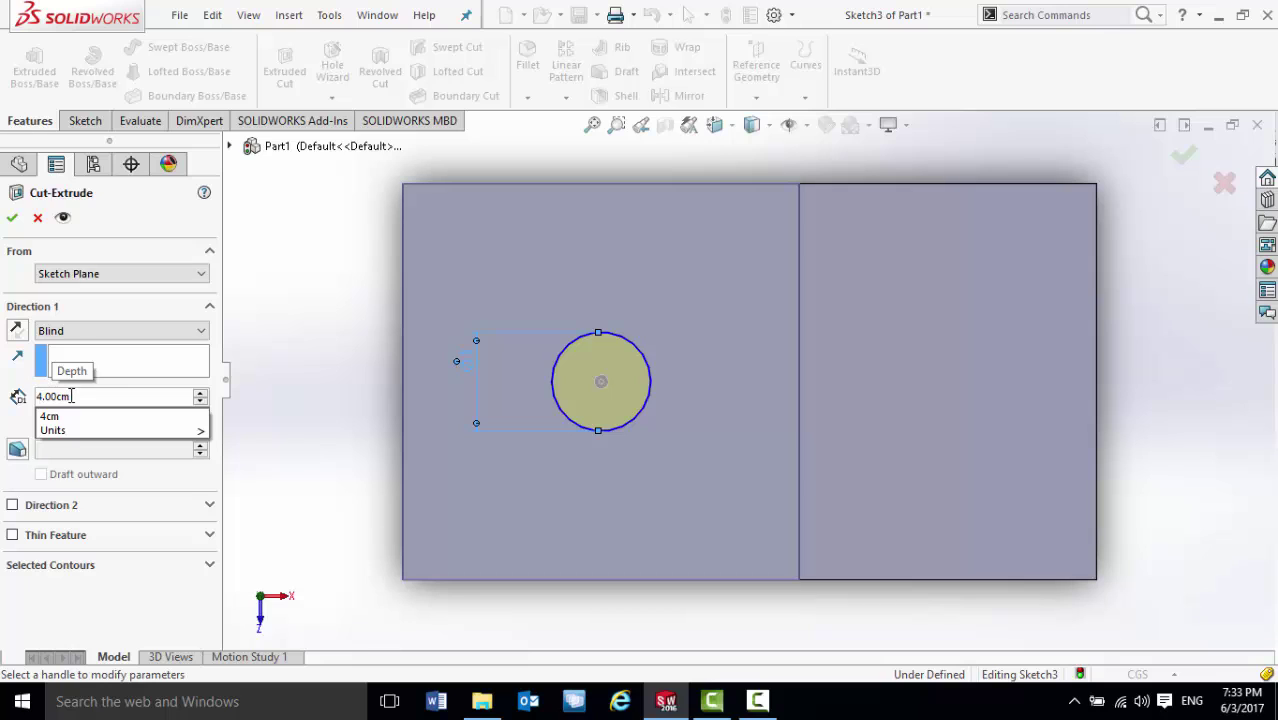
left_click(13, 221)
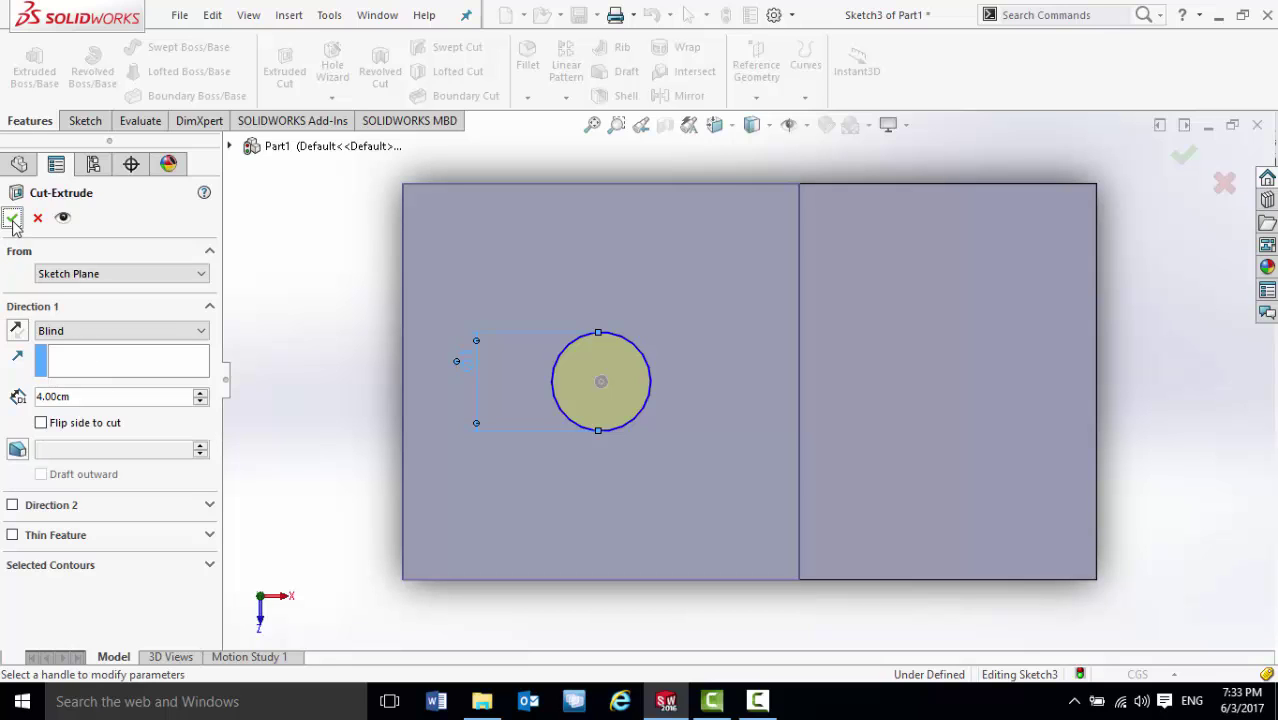
left_click(13, 221)
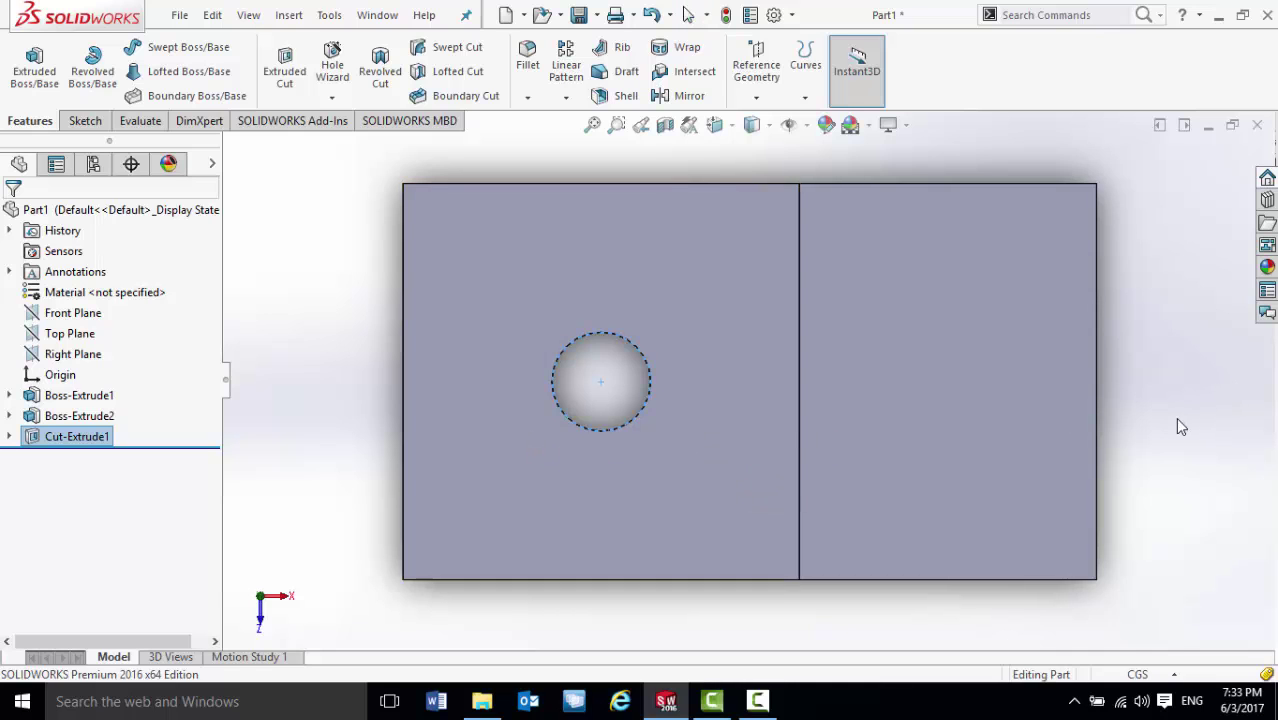
Step: Orbit the holed stepped block, then snap it to the Isometric view orientation
middle_click_drag(1175, 417, 1184, 286)
scroll(1184, 286, "down", 5)
scroll(1170, 308, "up", 6)
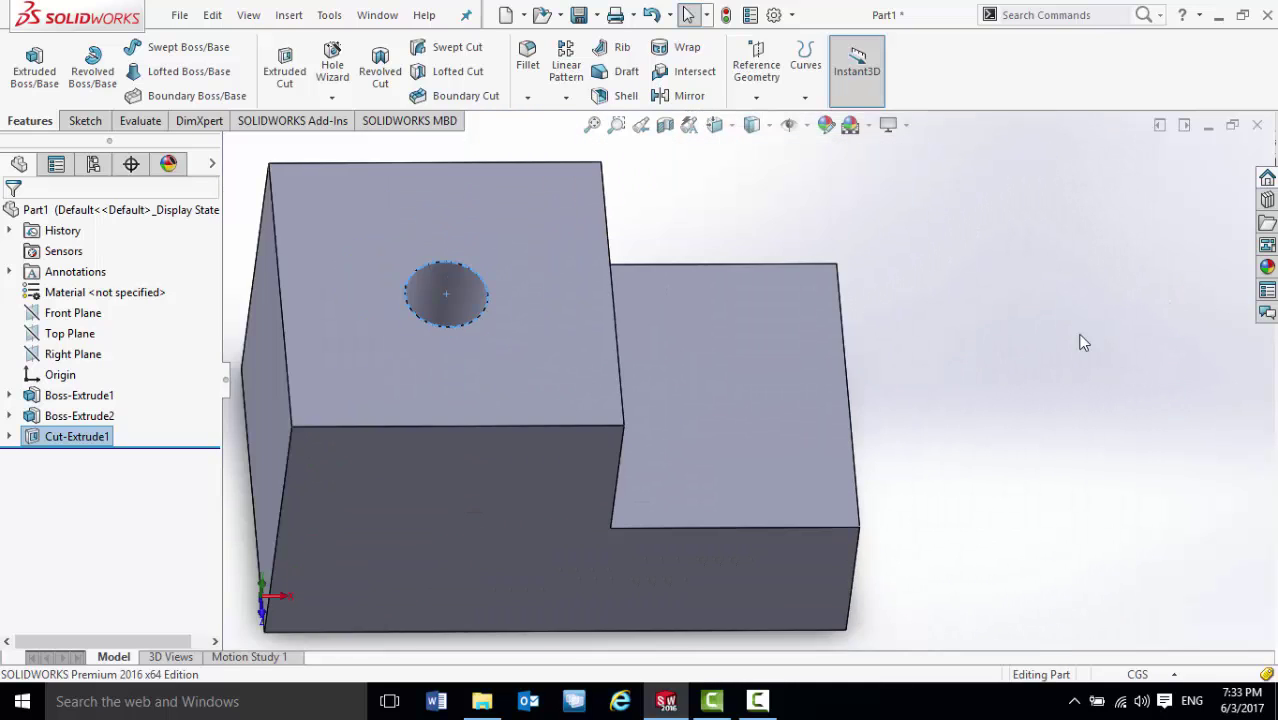
scroll(1078, 343, "down", 4)
scroll(950, 373, "up", 3)
mouse_move(941, 371)
middle_mouse_down()
mouse_move(873, 426)
mouse_move(827, 228)
middle_mouse_up()
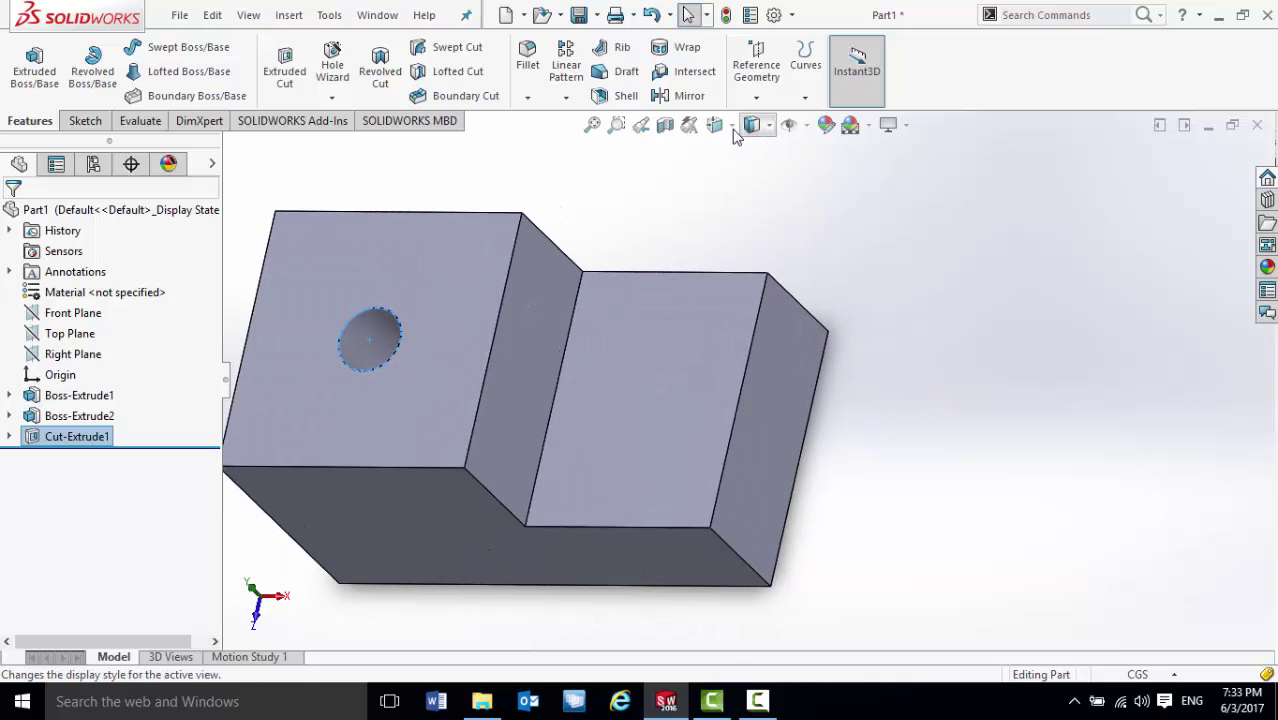
left_click(733, 131)
left_click(833, 195)
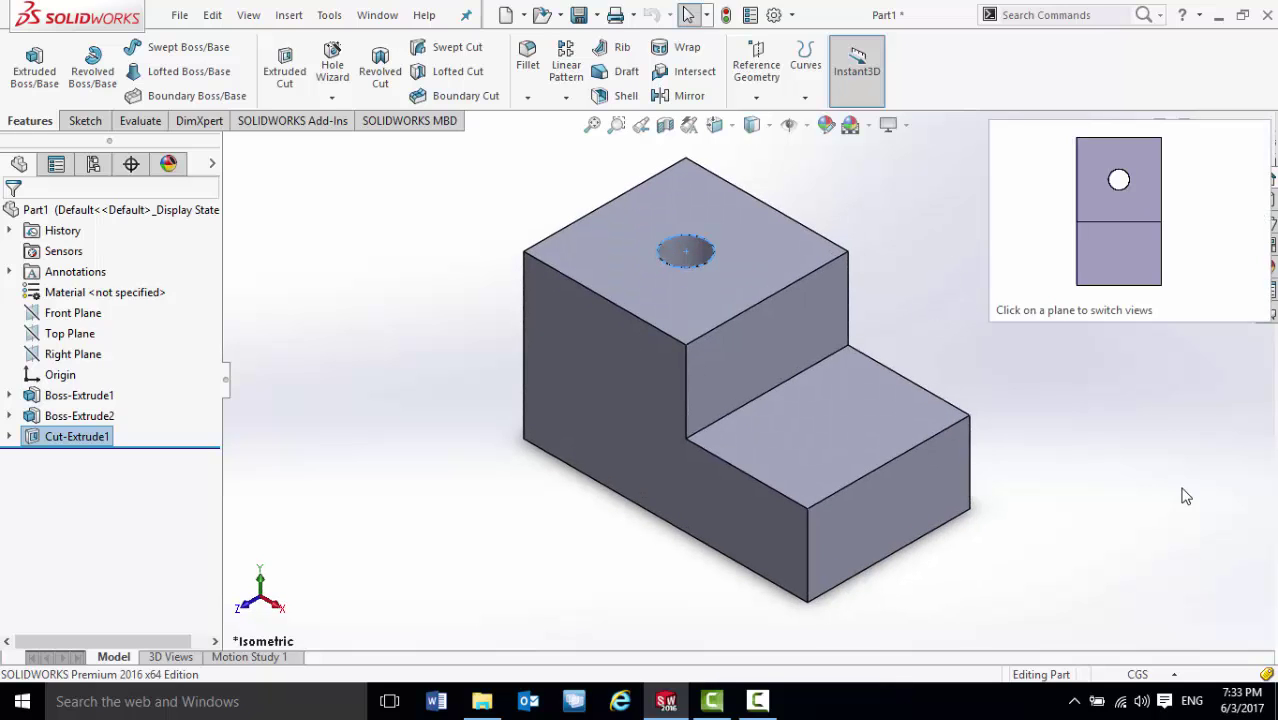
Step: Switch the display style to Hidden Lines Visible and return the rotated part to isometric
left_click(1108, 467)
scroll(938, 250, "down", 1)
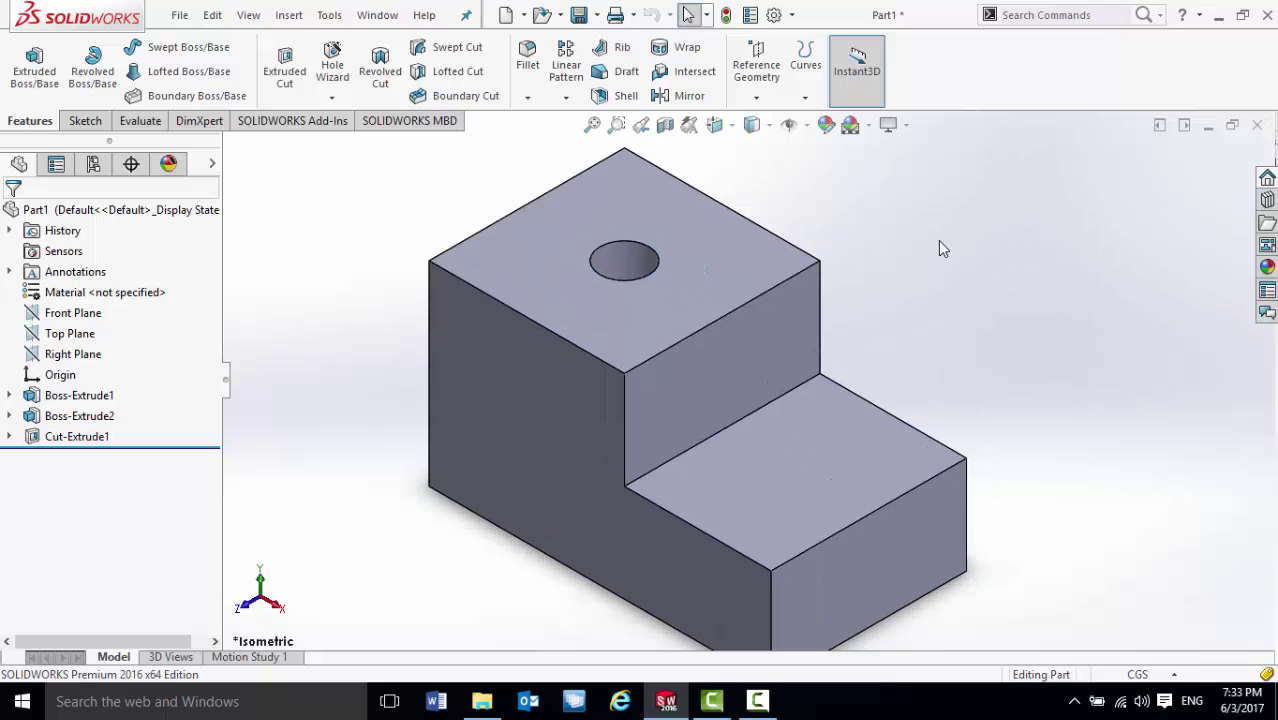
scroll(938, 250, "up", 2)
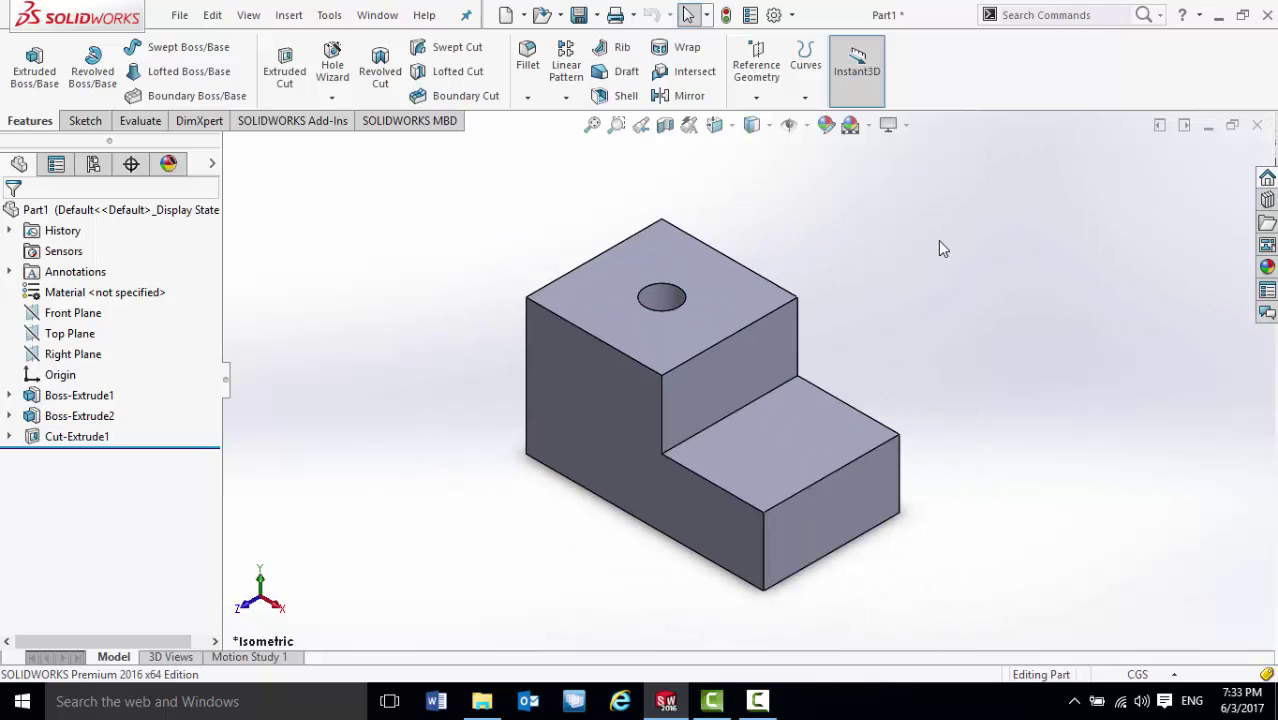
left_click(769, 127)
left_click(753, 231)
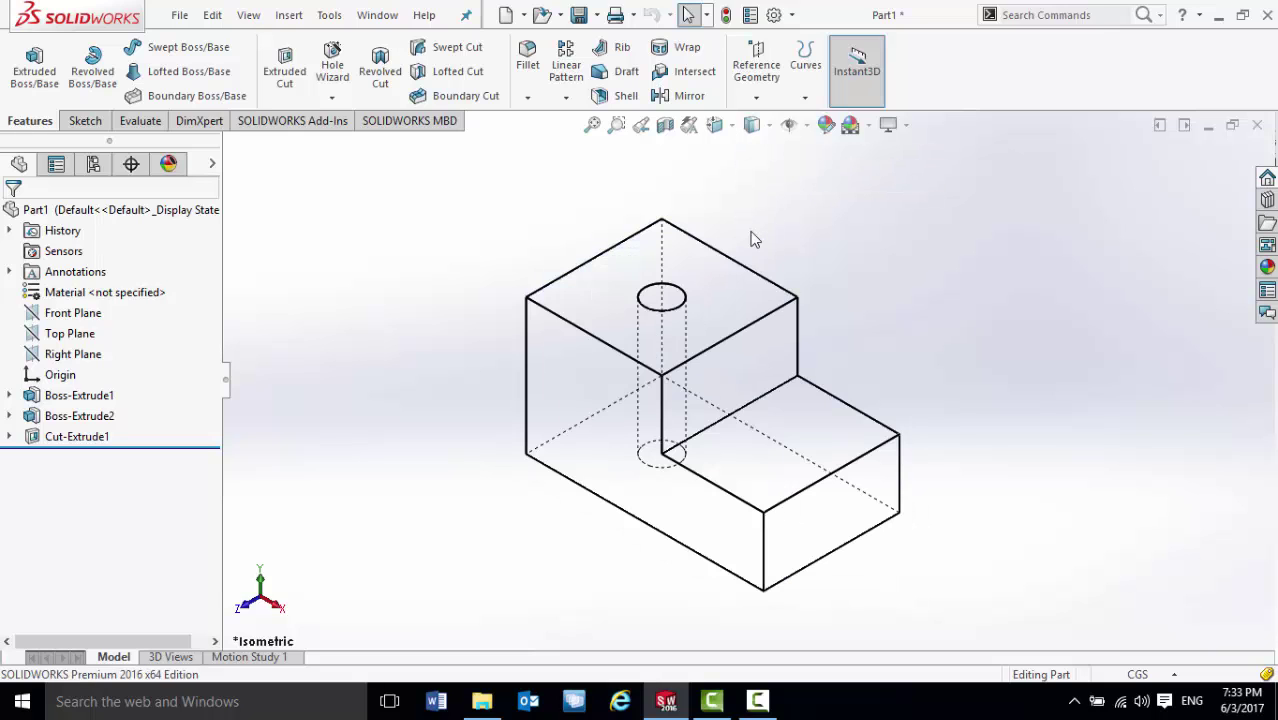
mouse_move(911, 302)
middle_mouse_down()
mouse_move(955, 463)
mouse_move(933, 551)
middle_mouse_up()
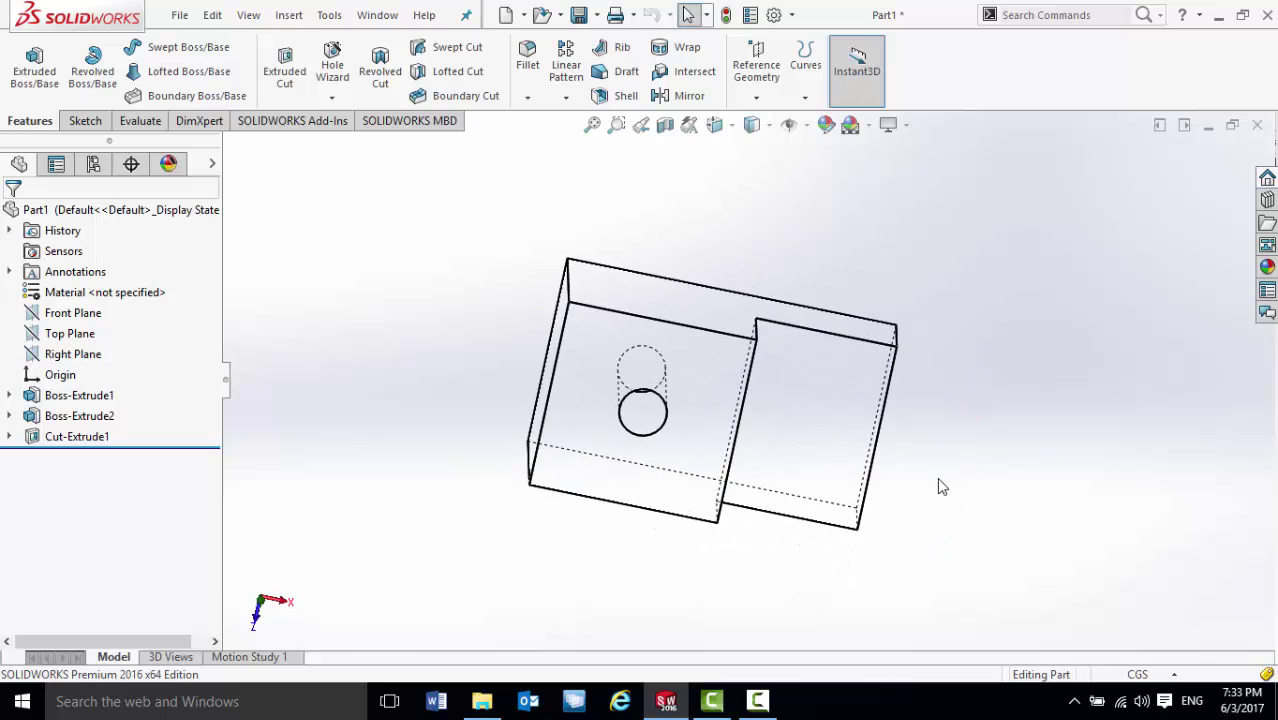
middle_click_drag(939, 482, 971, 338)
key("ctrl+7")
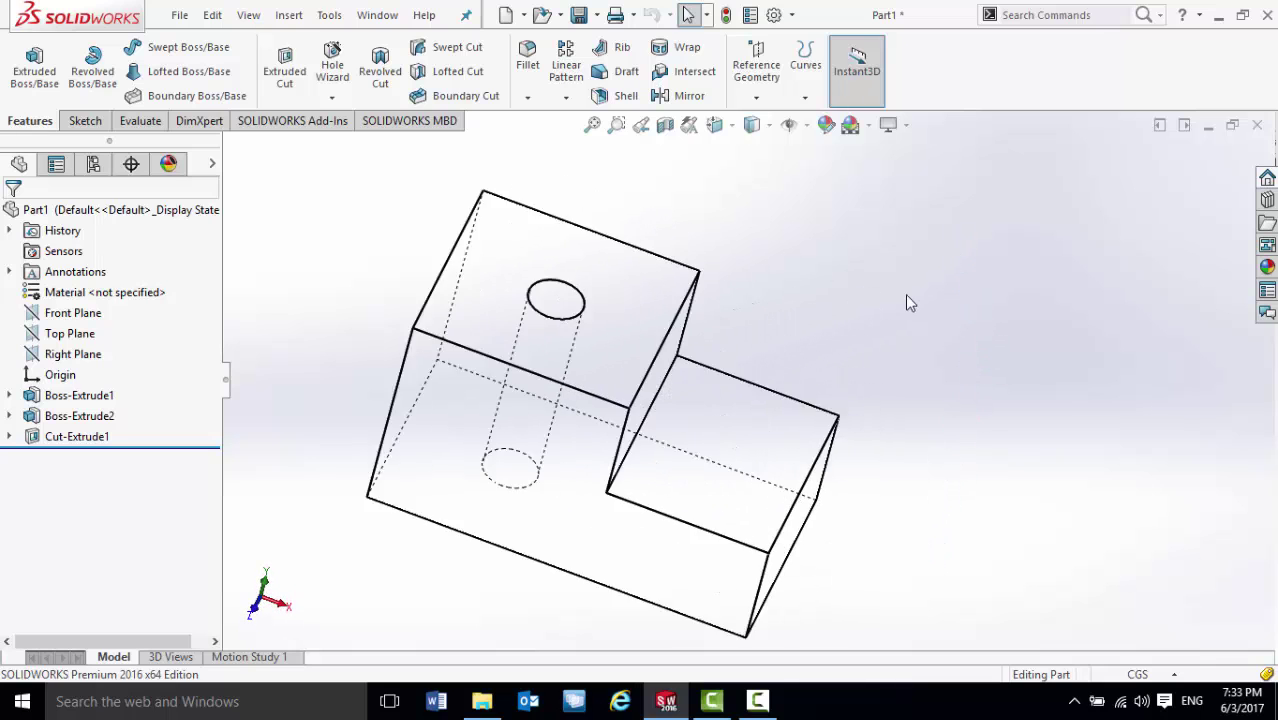
scroll(840, 492, "down", 1)
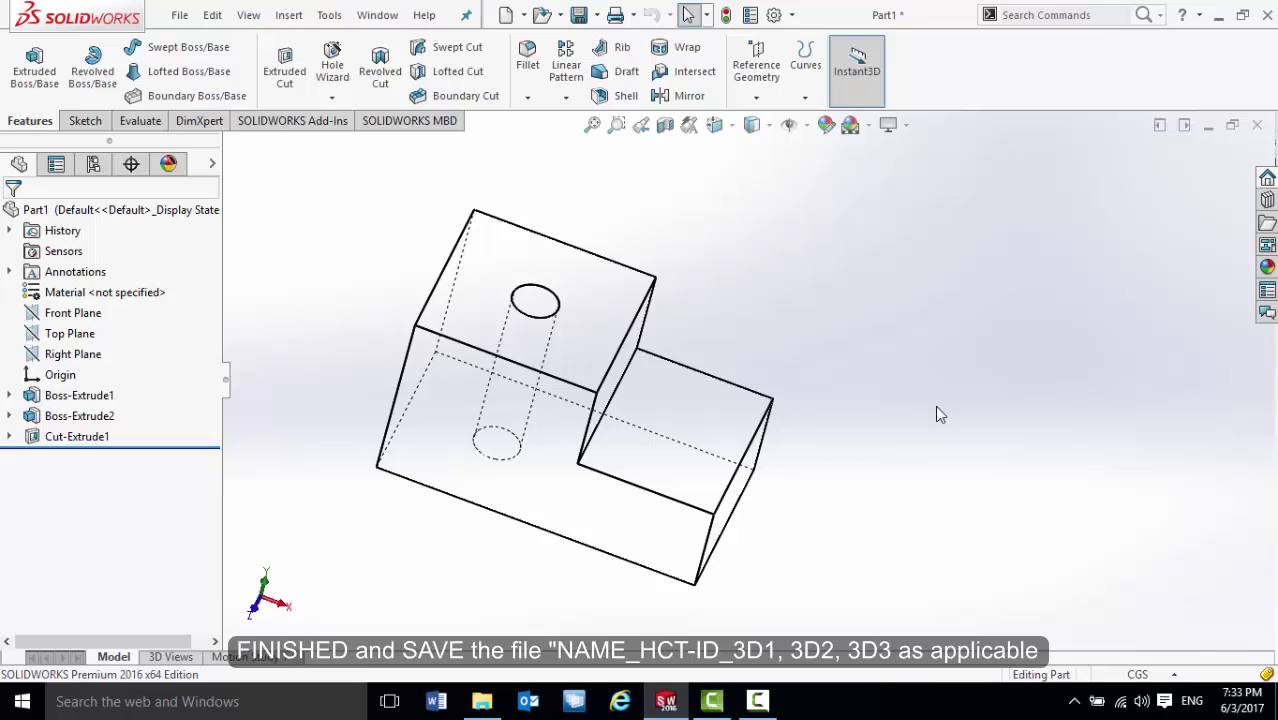
Step: Save the part under the student's name-and-ID file name ending 3D1_OBJECT, then Make Drawing from Part
left_click(179, 15)
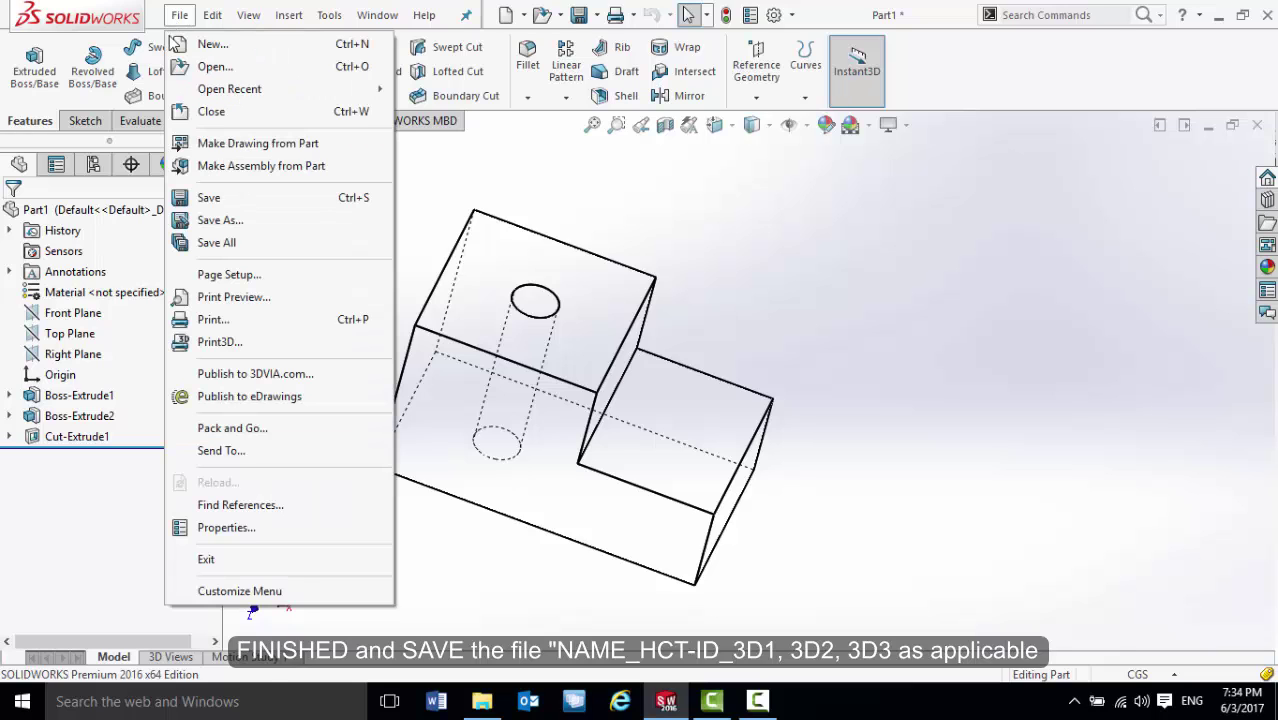
left_click(200, 217)
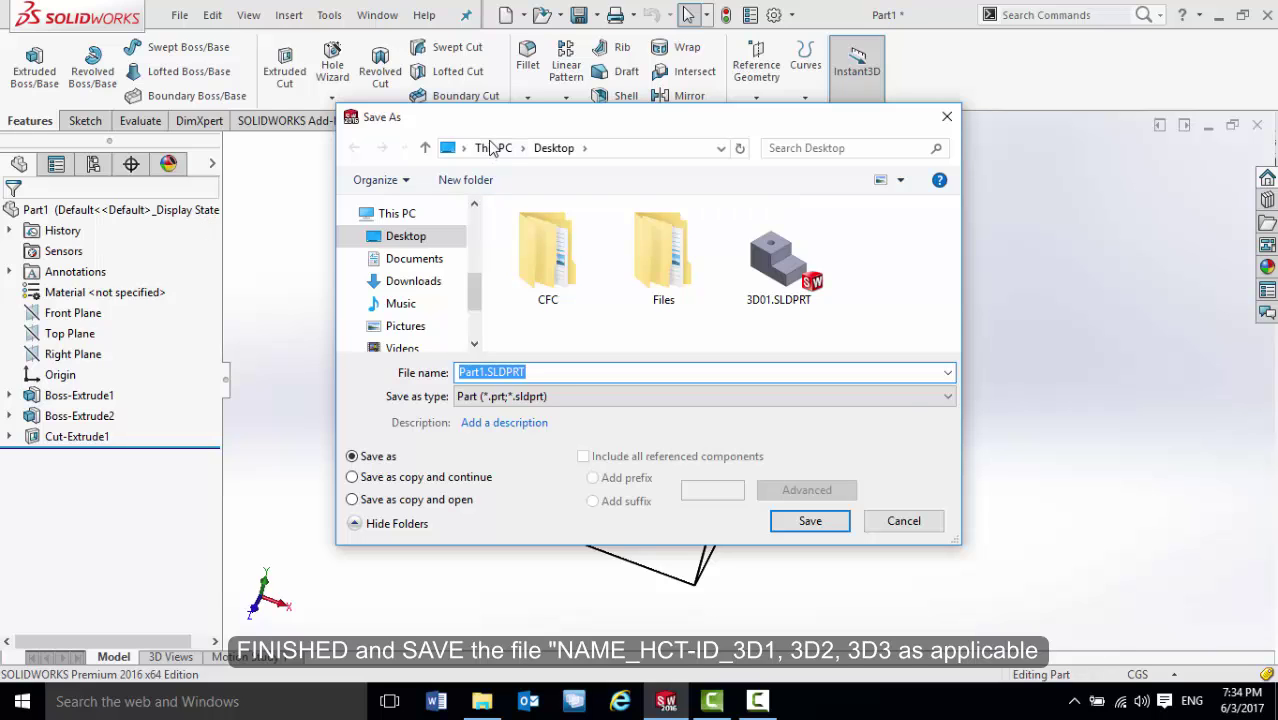
left_click_drag(501, 128, 713, 185)
type("M")
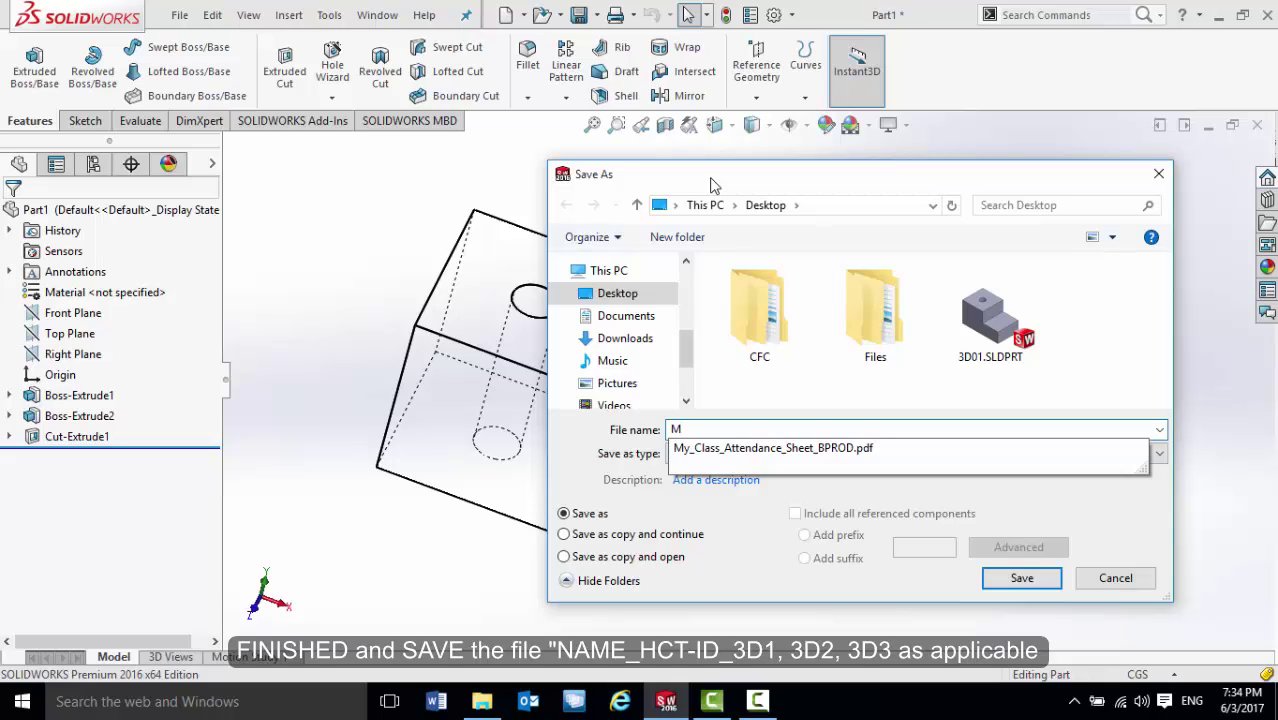
type("I")
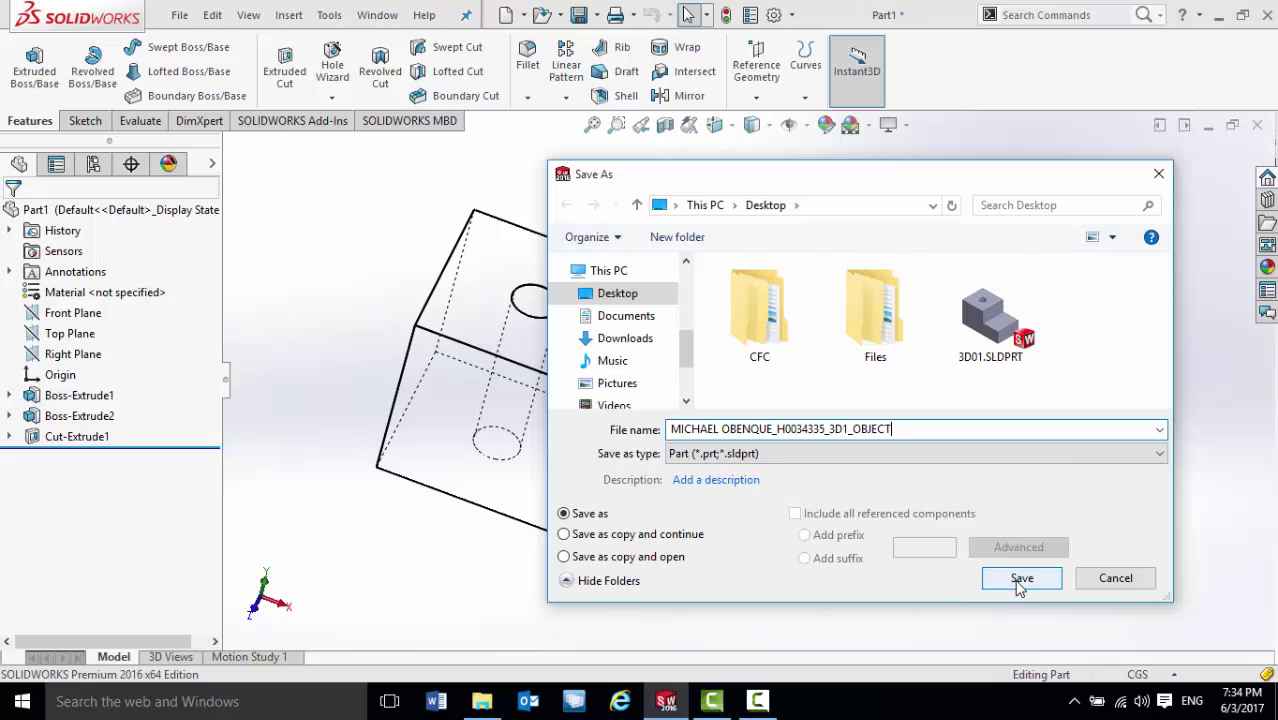
left_click(1020, 586)
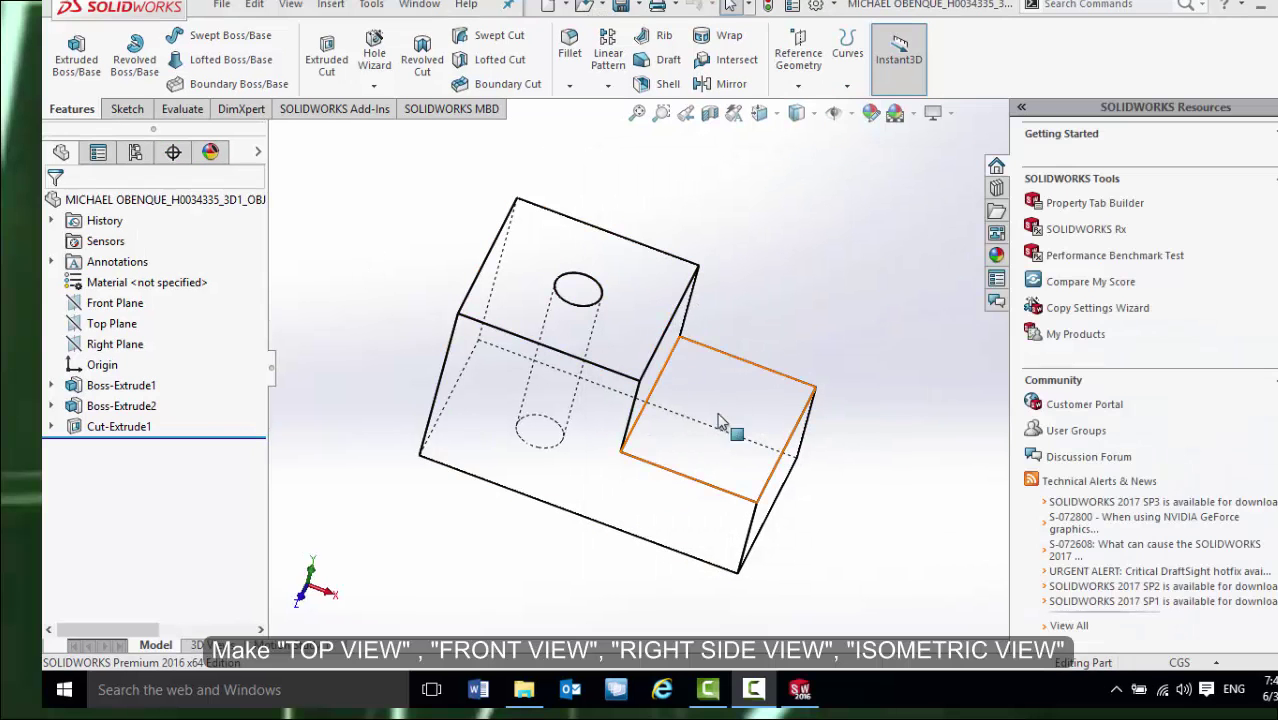
left_click(222, 6)
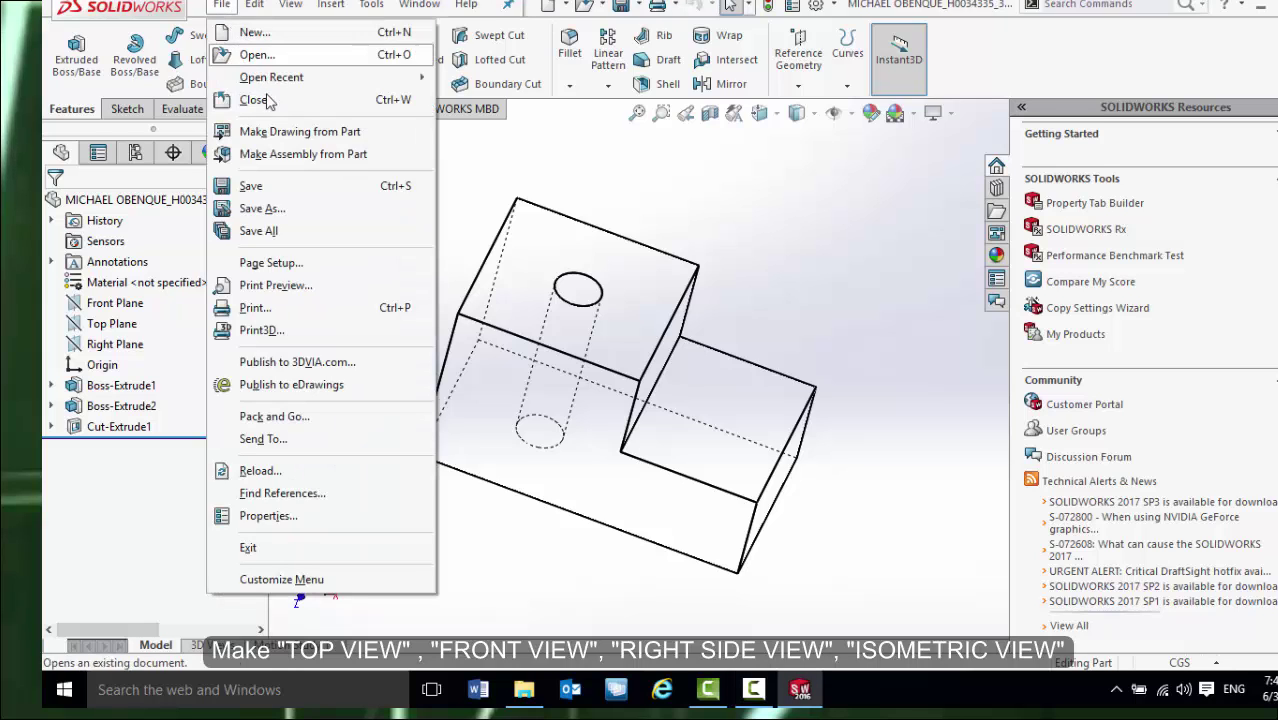
left_click(290, 131)
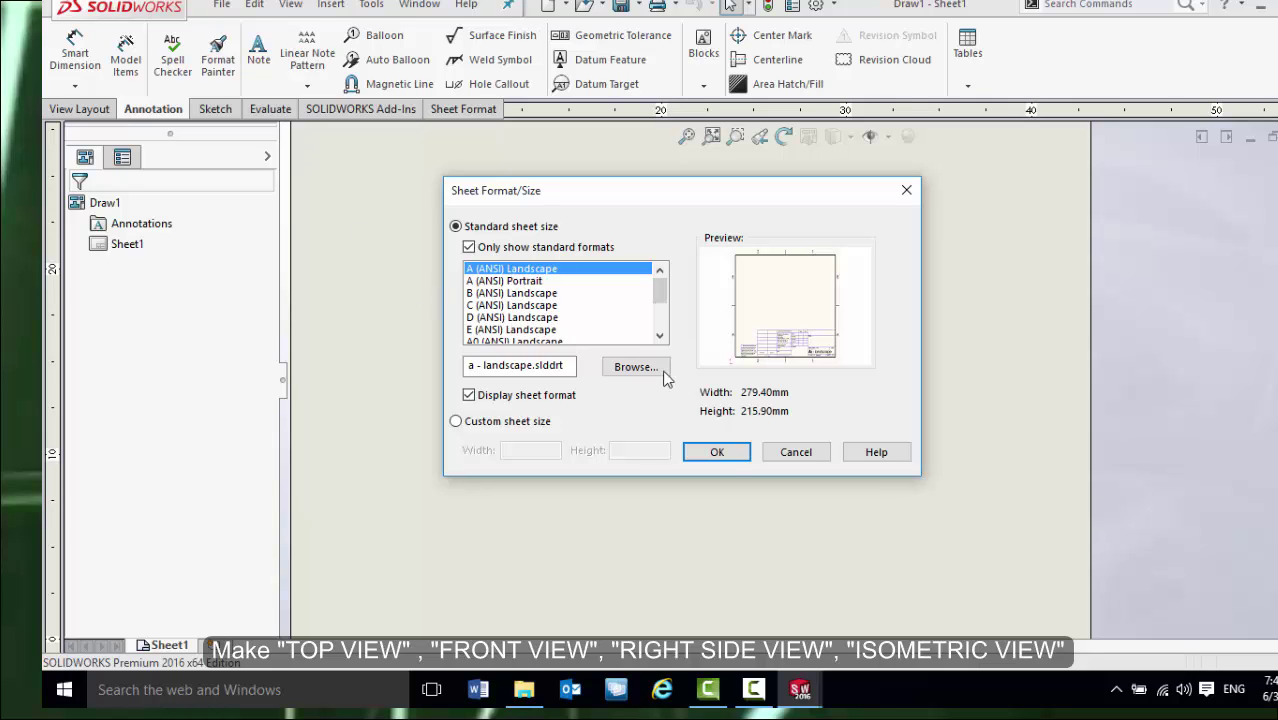
Step: Accept the A (ANSI) Landscape sheet format and pick (A) Top in the View Palette
left_click(717, 453)
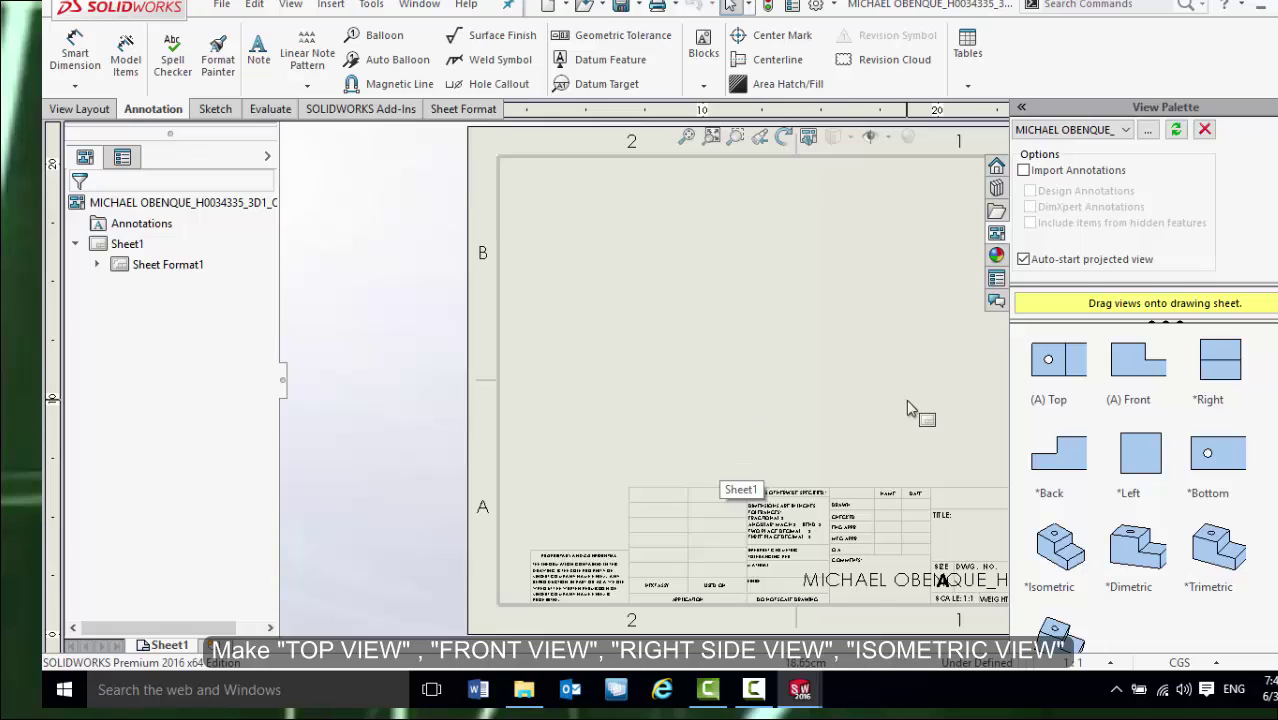
scroll(940, 405, "up", 3)
scroll(976, 388, "down", 1)
scroll(953, 376, "down", 1)
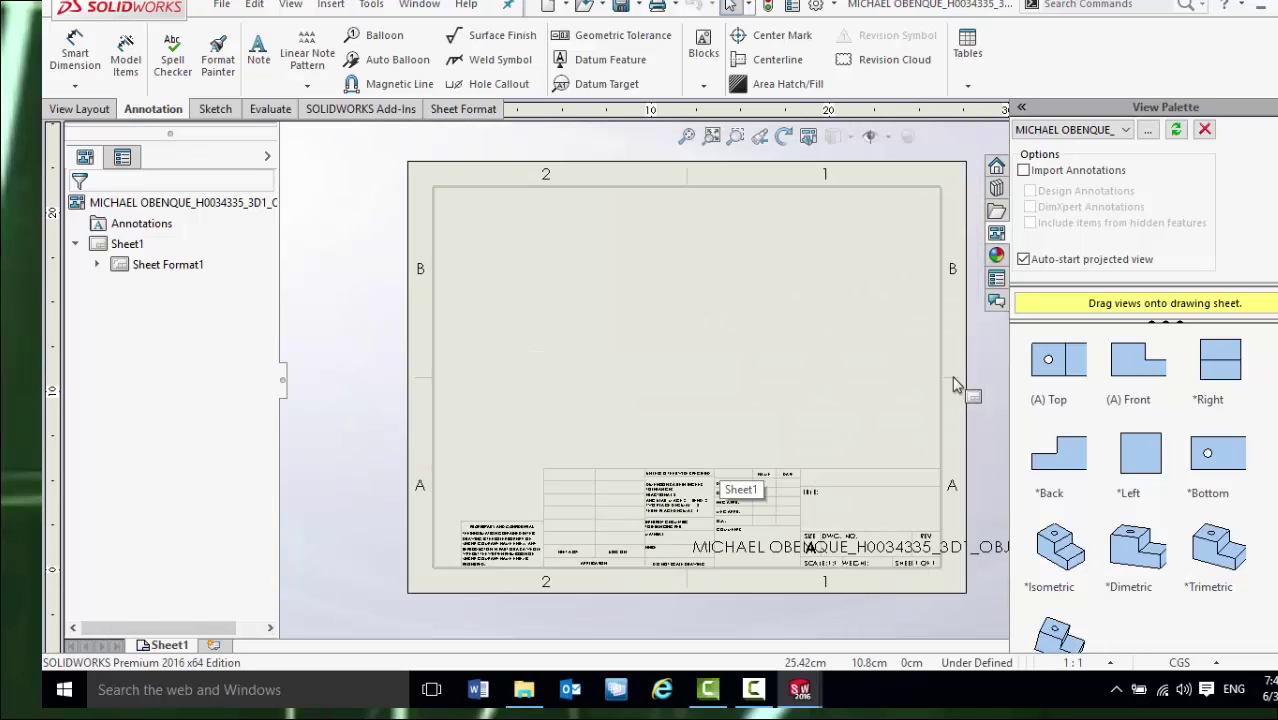
left_click(1070, 368)
Step: Place the top view upper left, then project front and right views with hidden lines visible
left_click_drag(1070, 368, 528, 245)
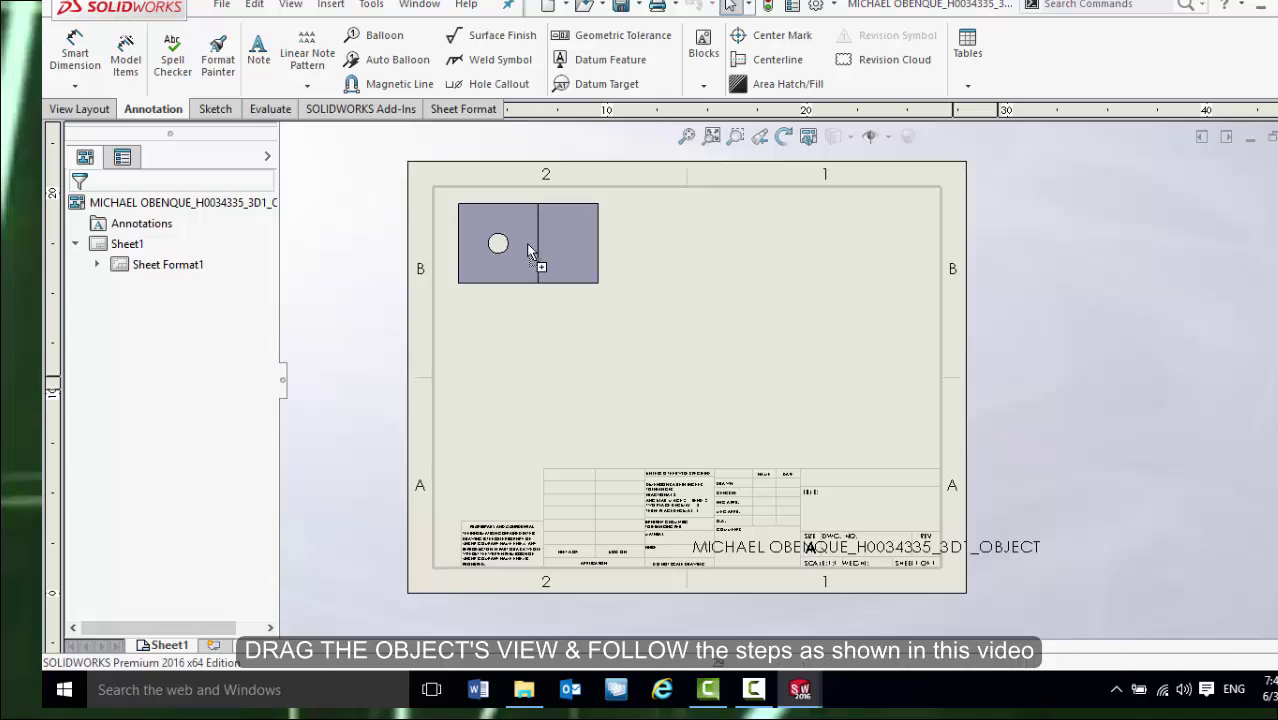
left_click(526, 243)
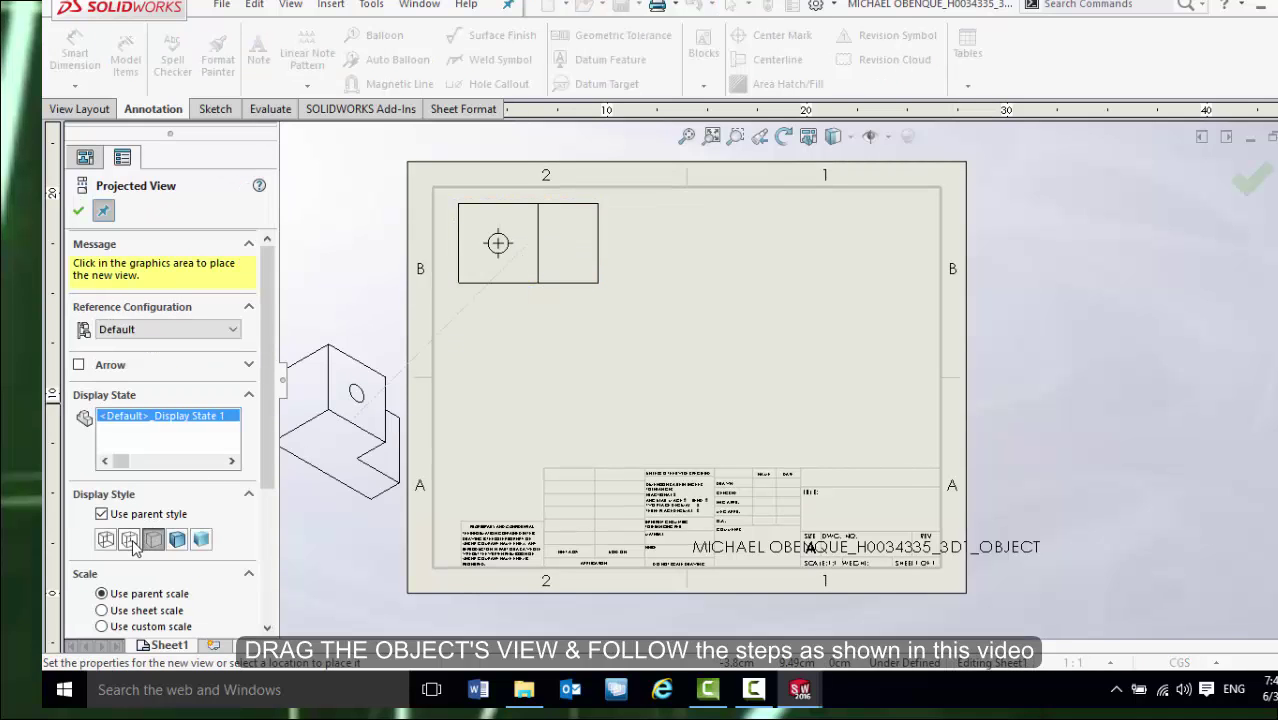
left_click(129, 540)
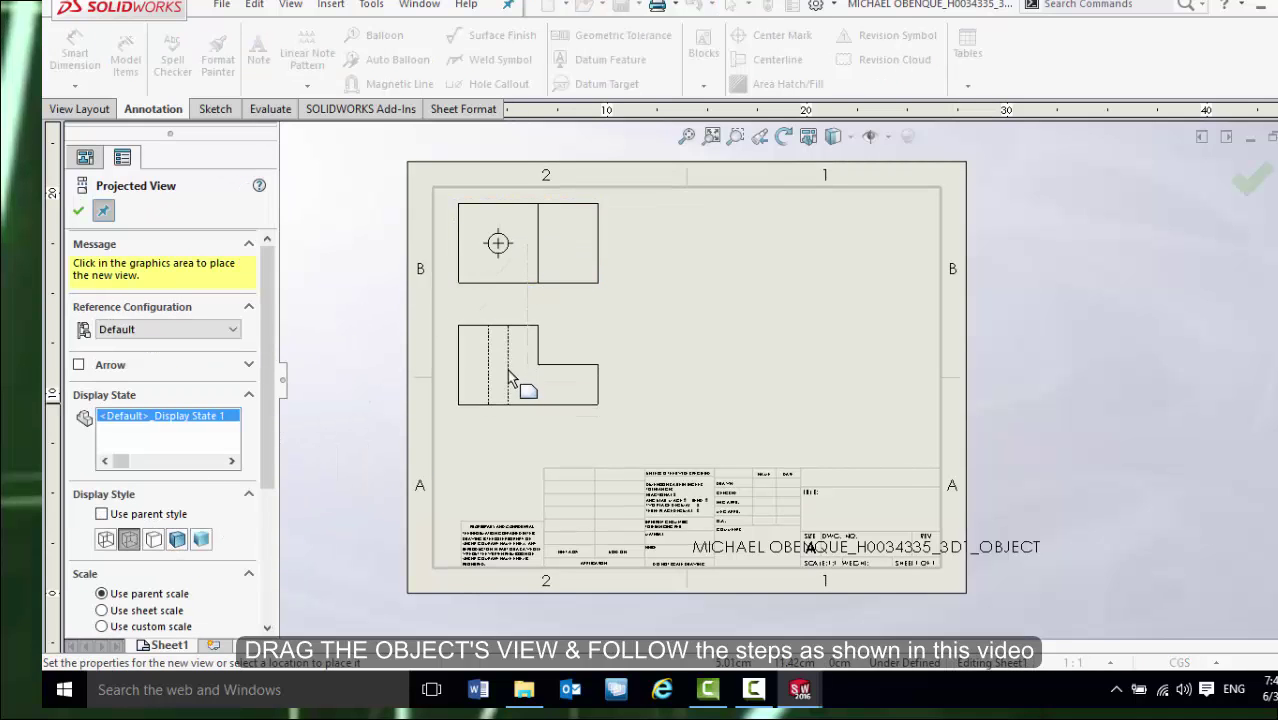
left_click(510, 395)
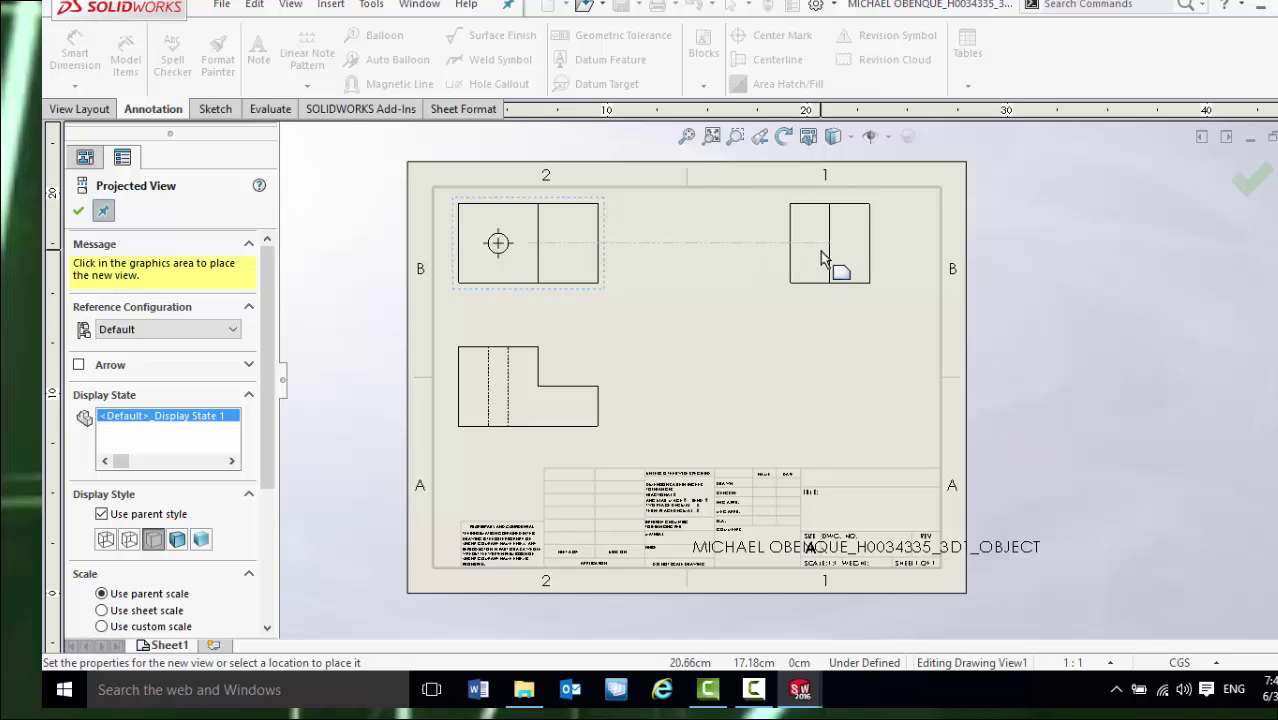
left_click(870, 265)
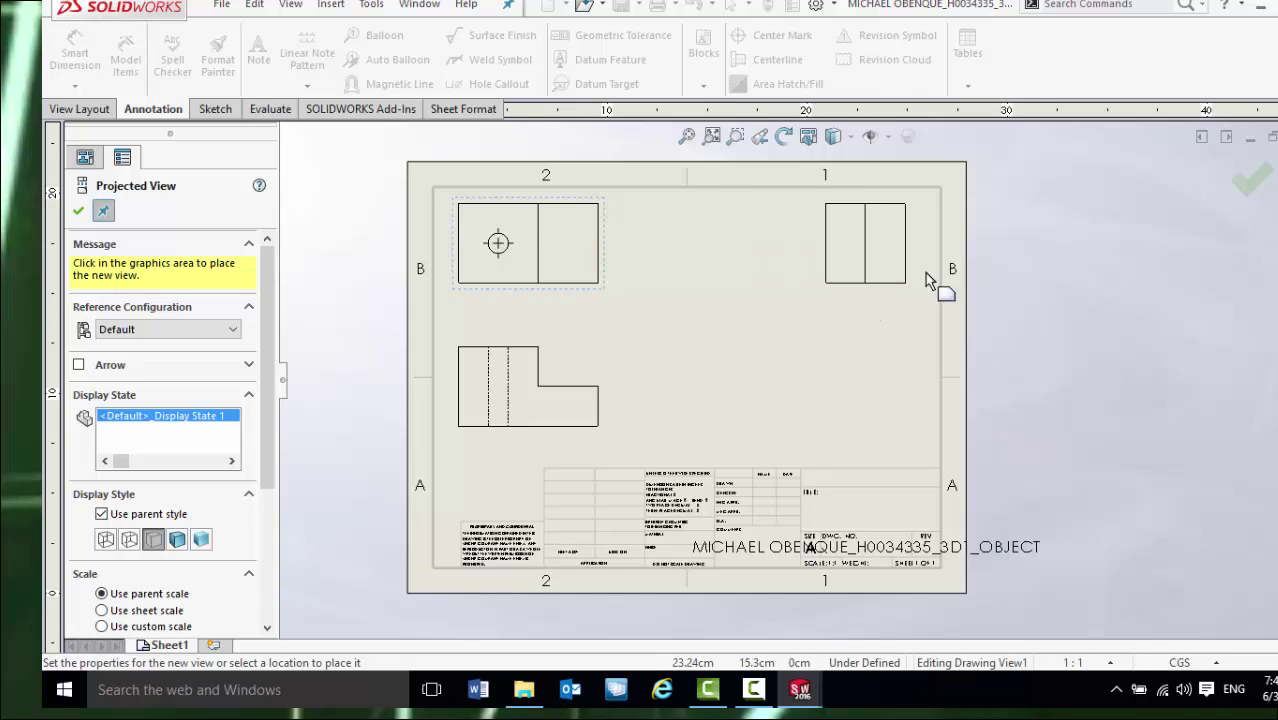
left_click(1248, 185)
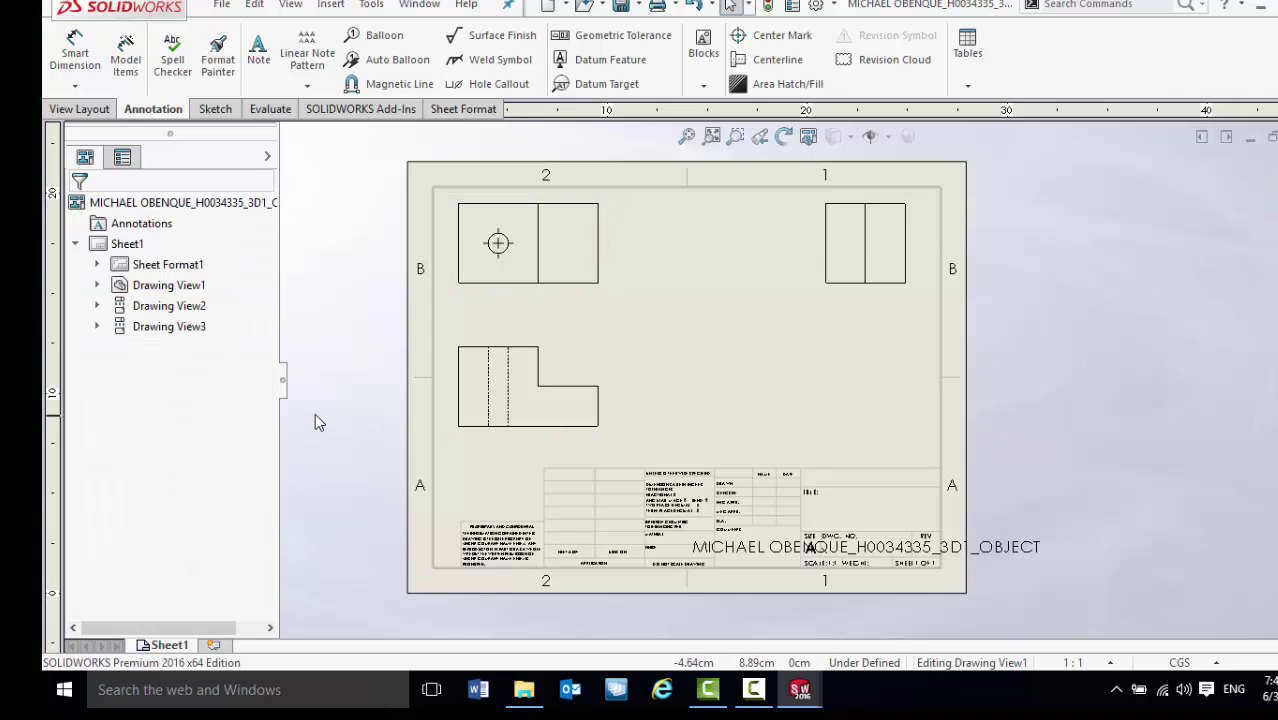
scroll(1145, 558, "down", 1)
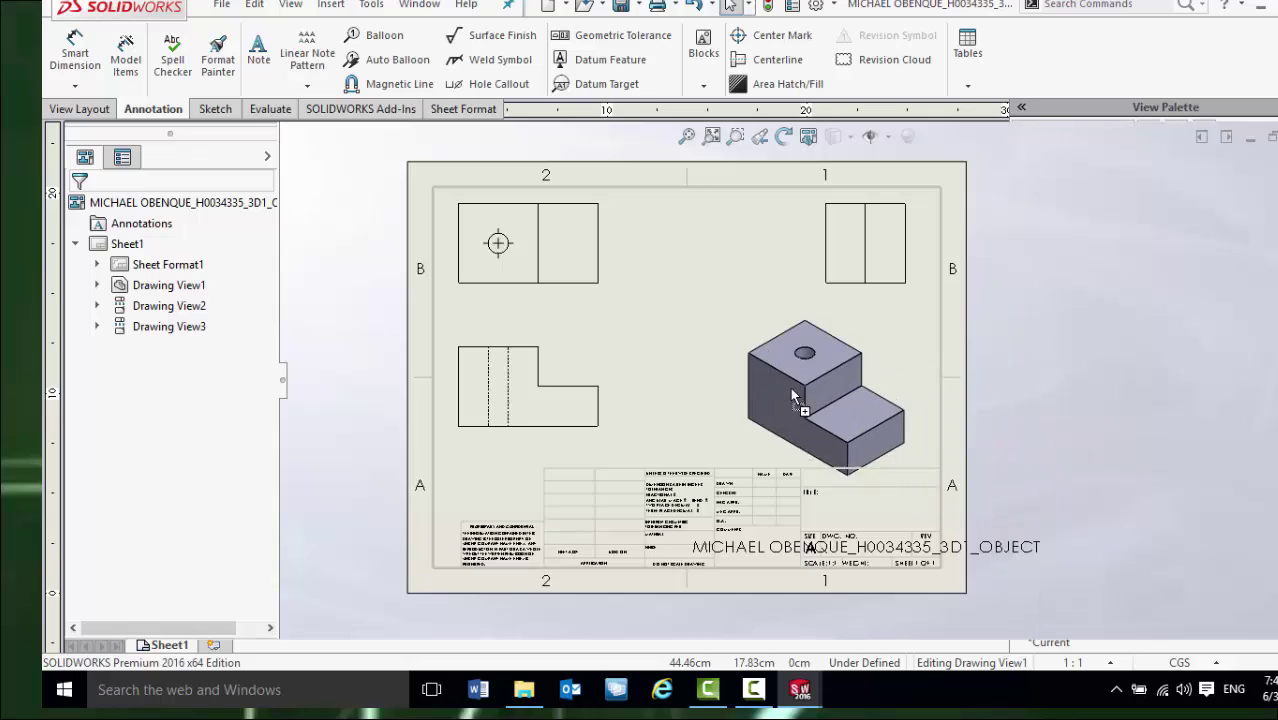
Step: Drag the isometric view to the sheet's lower right and confirm it as Drawing View4
left_click_drag(1058, 525, 752, 369)
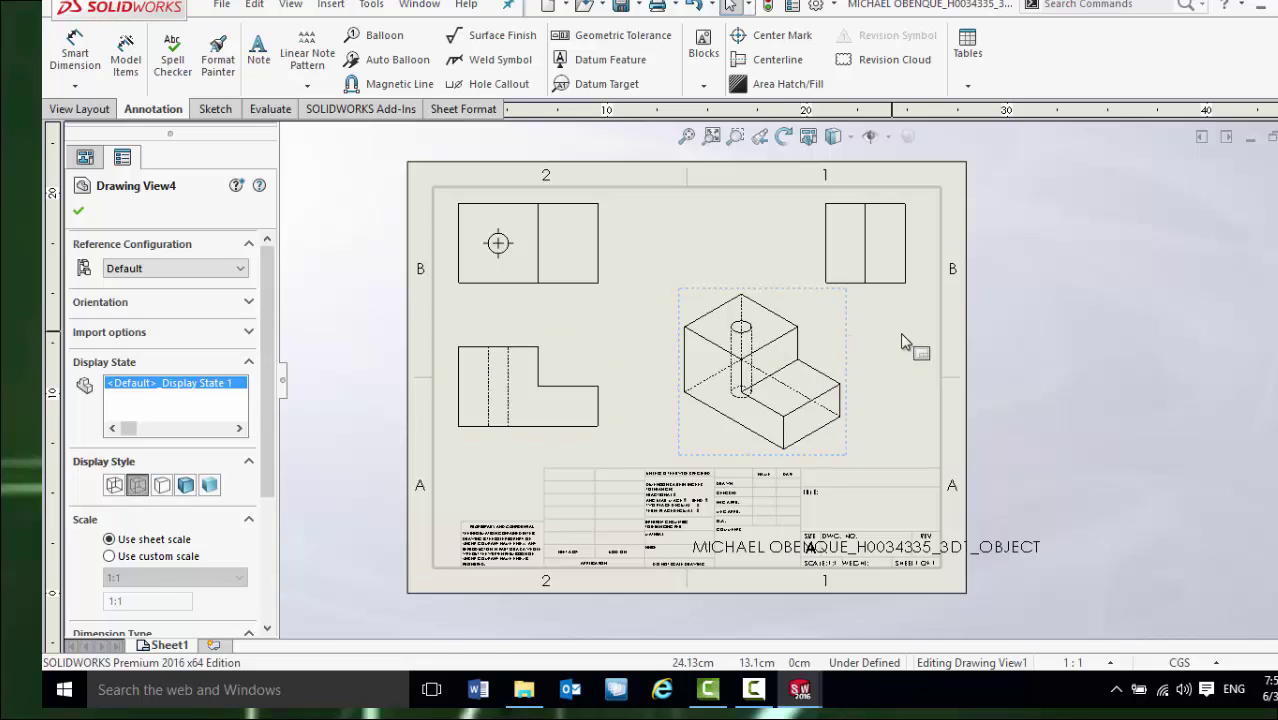
left_click(78, 212)
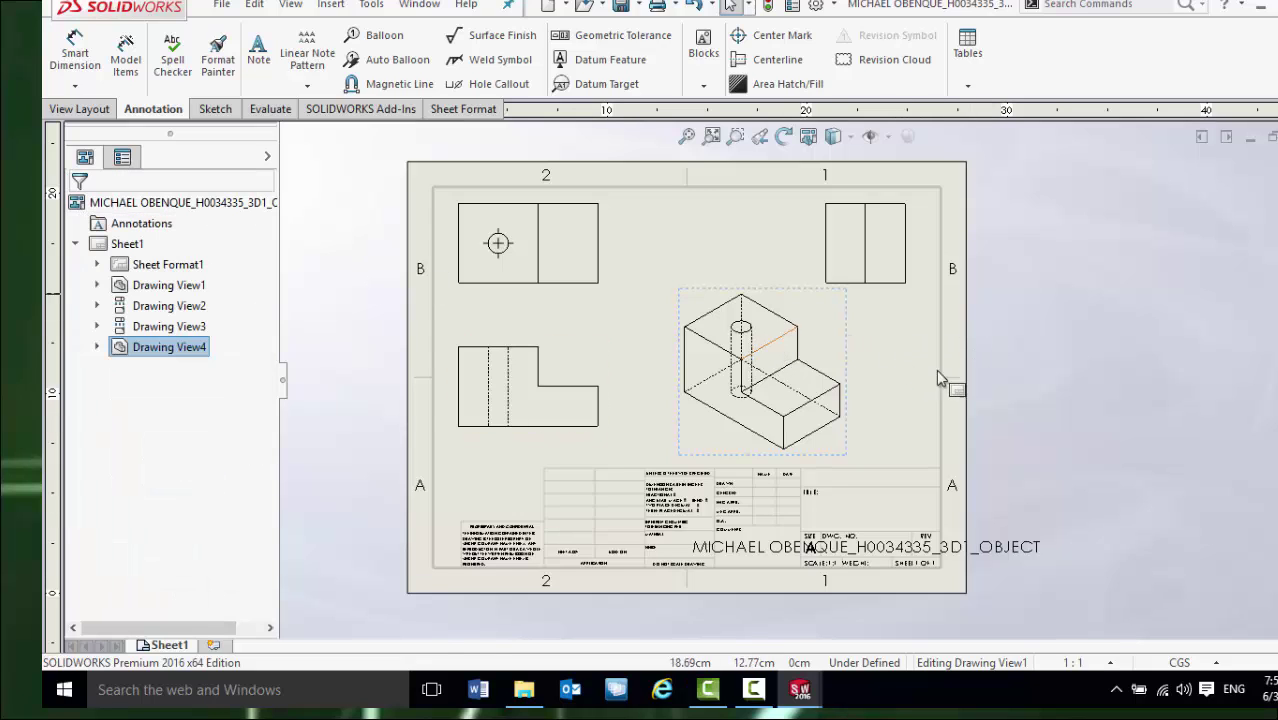
scroll(659, 295, "down", 1)
scroll(755, 290, "down", 1)
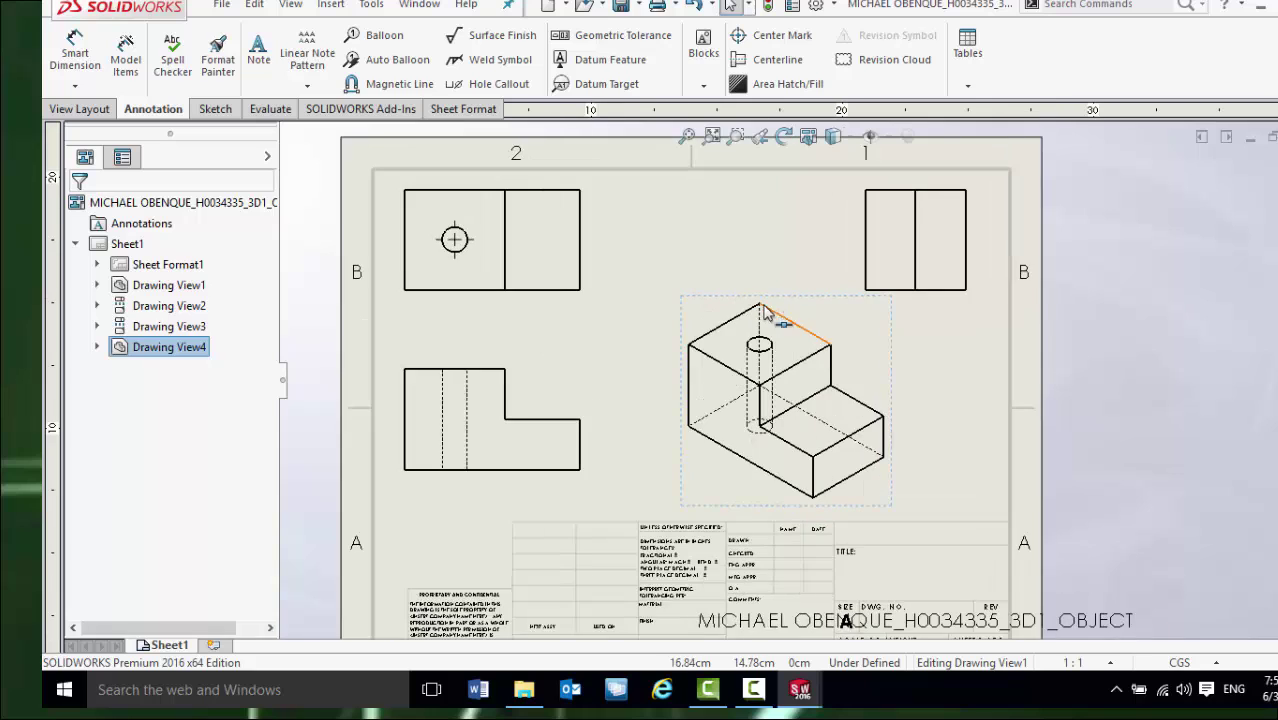
scroll(785, 302, "up", 1)
scroll(785, 302, "up", 1)
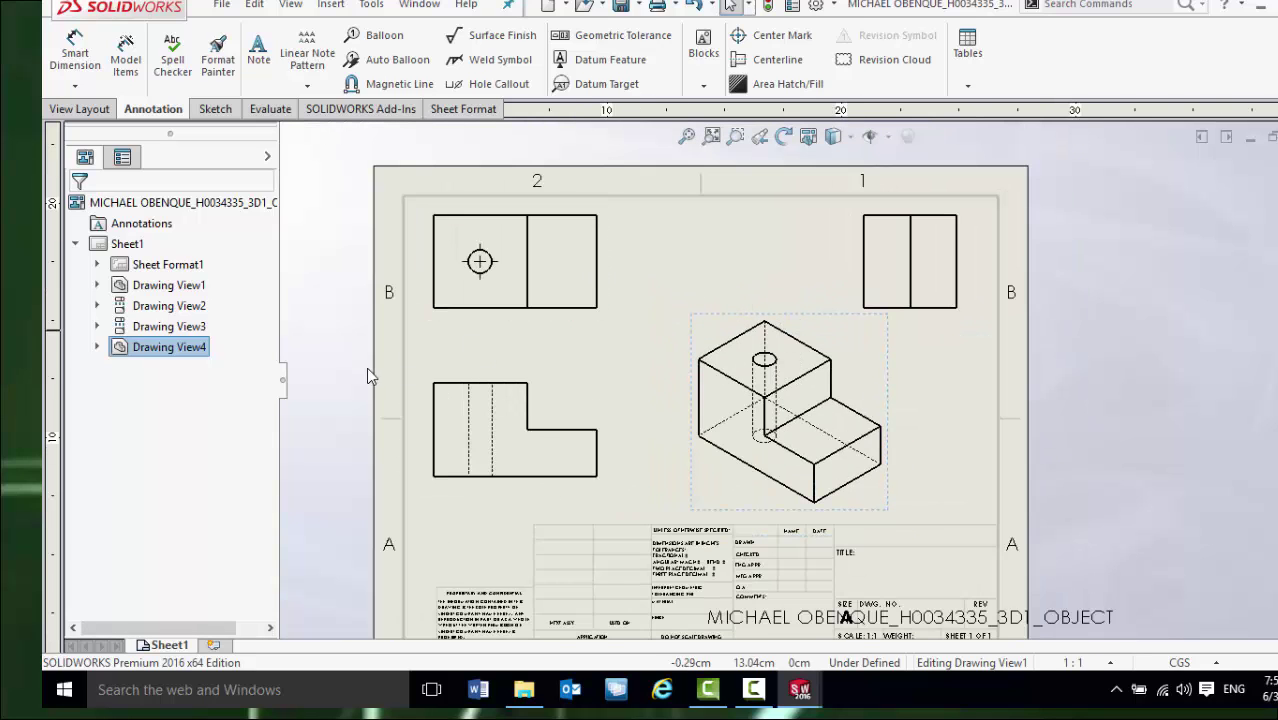
Step: Add the 7 width, Ø1 hole diameter and 4 height dimensions to the top view
left_click(80, 58)
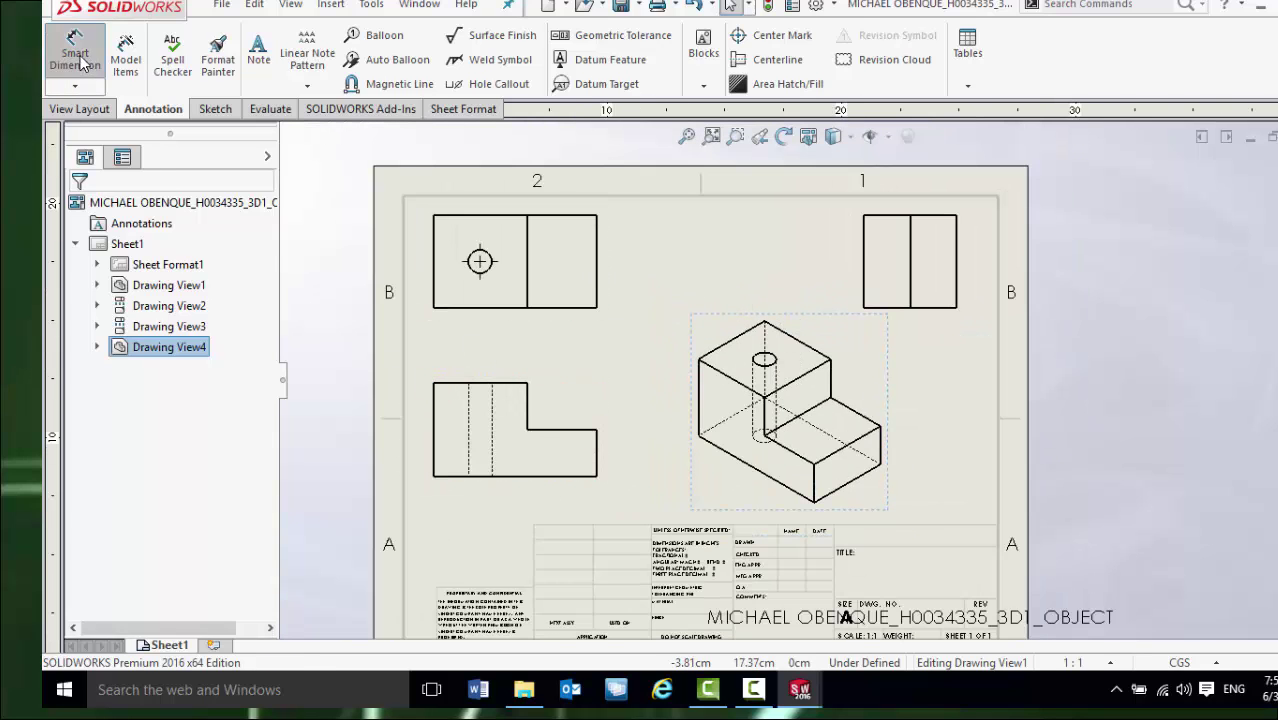
left_click(506, 310)
left_click(508, 345)
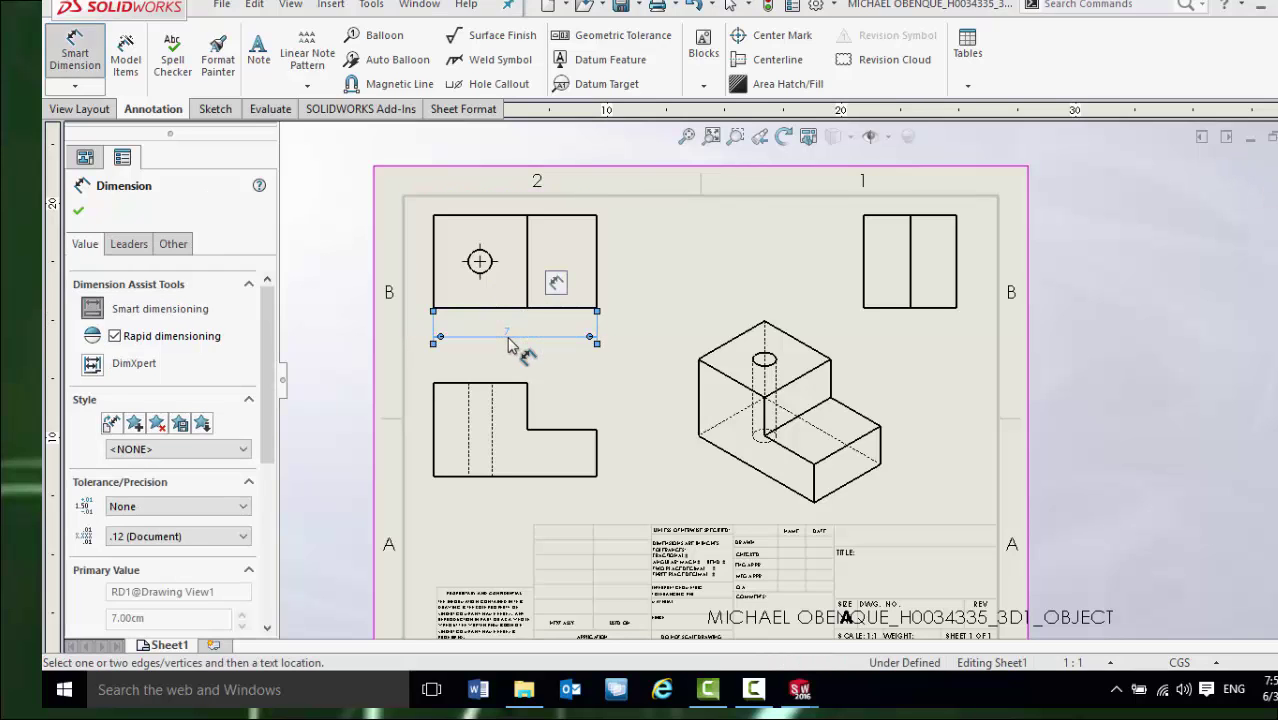
left_click(478, 262)
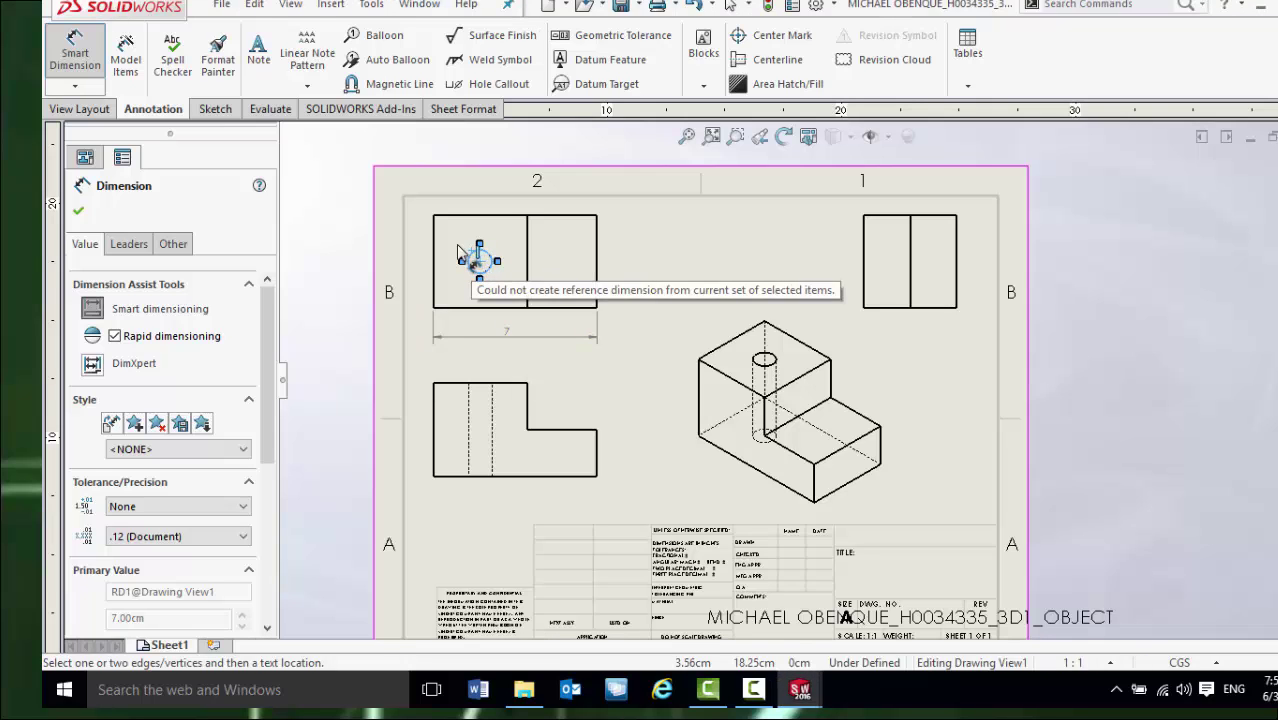
scroll(485, 258, "down", 2)
scroll(575, 293, "down", 2)
scroll(575, 293, "down", 1)
key("Escape")
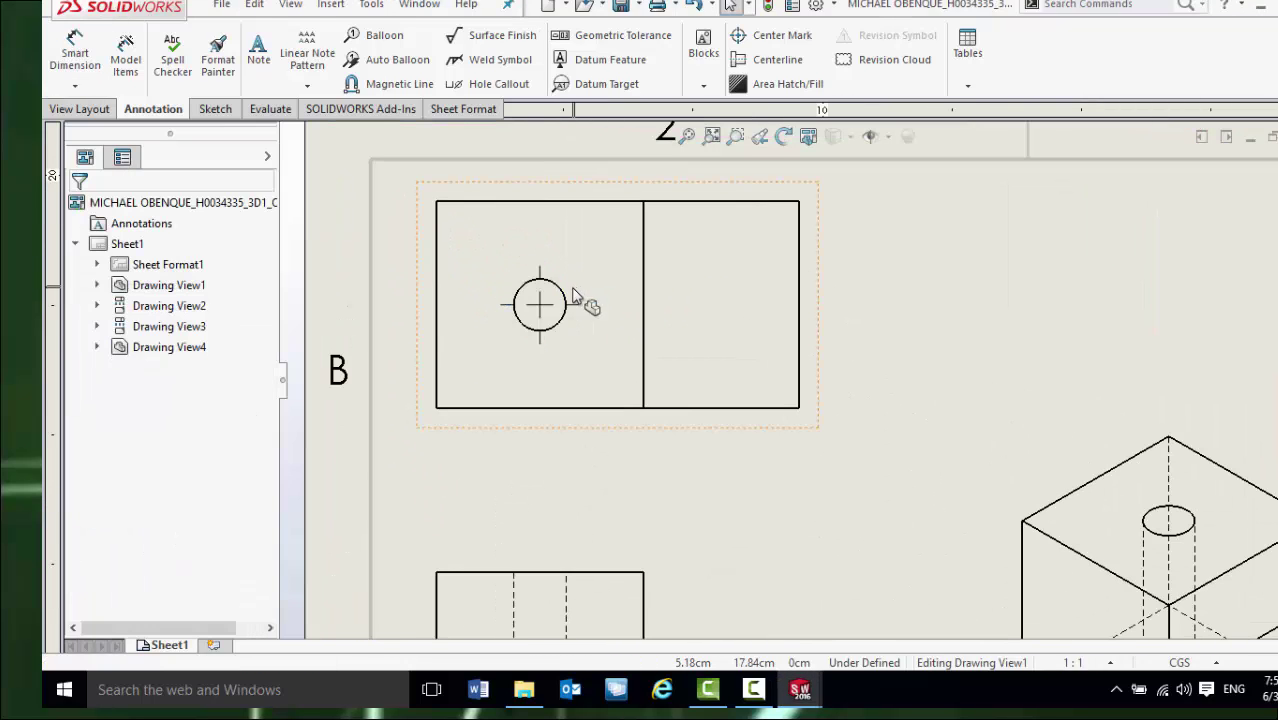
key("Return")
left_click(525, 295)
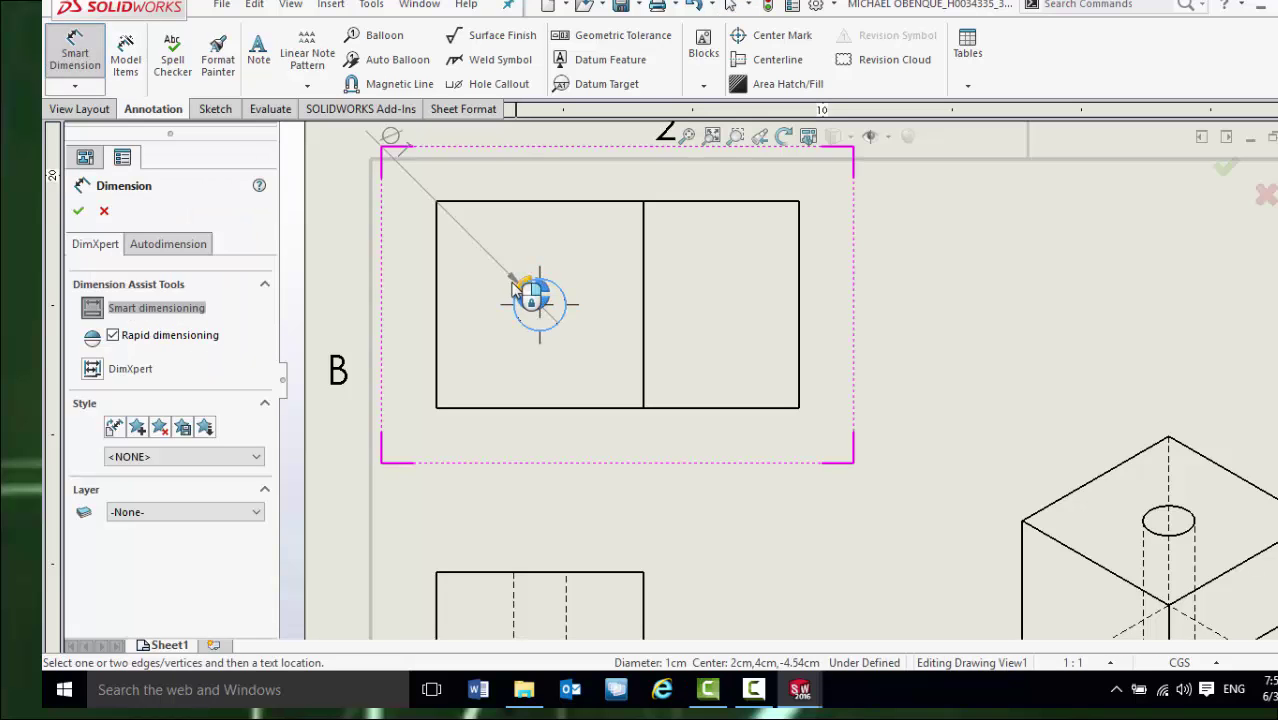
left_click(485, 268)
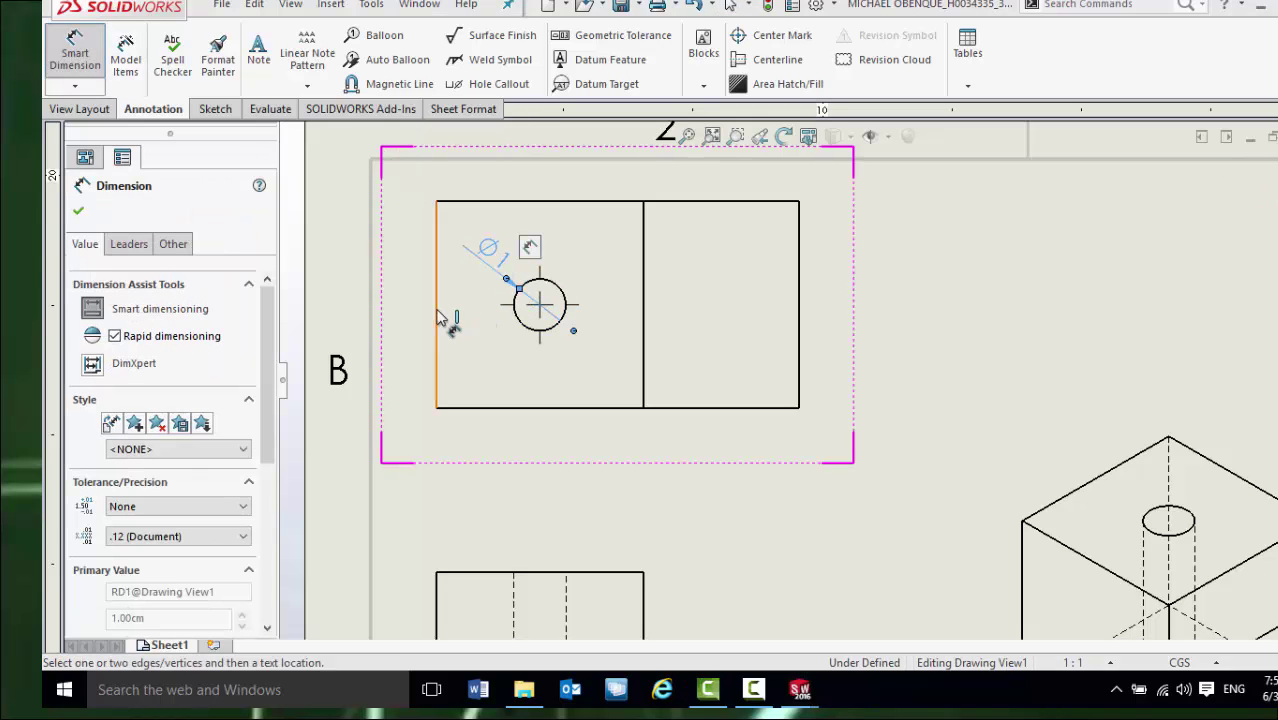
left_click(437, 312)
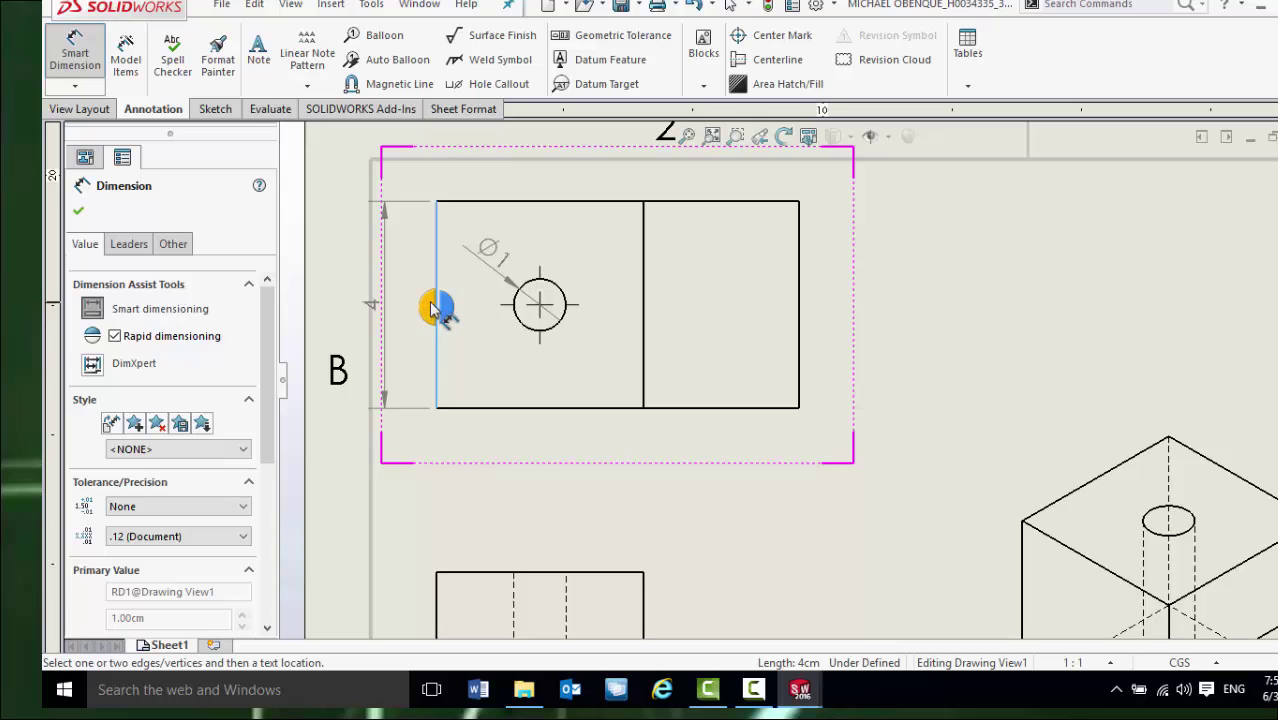
left_click(410, 301)
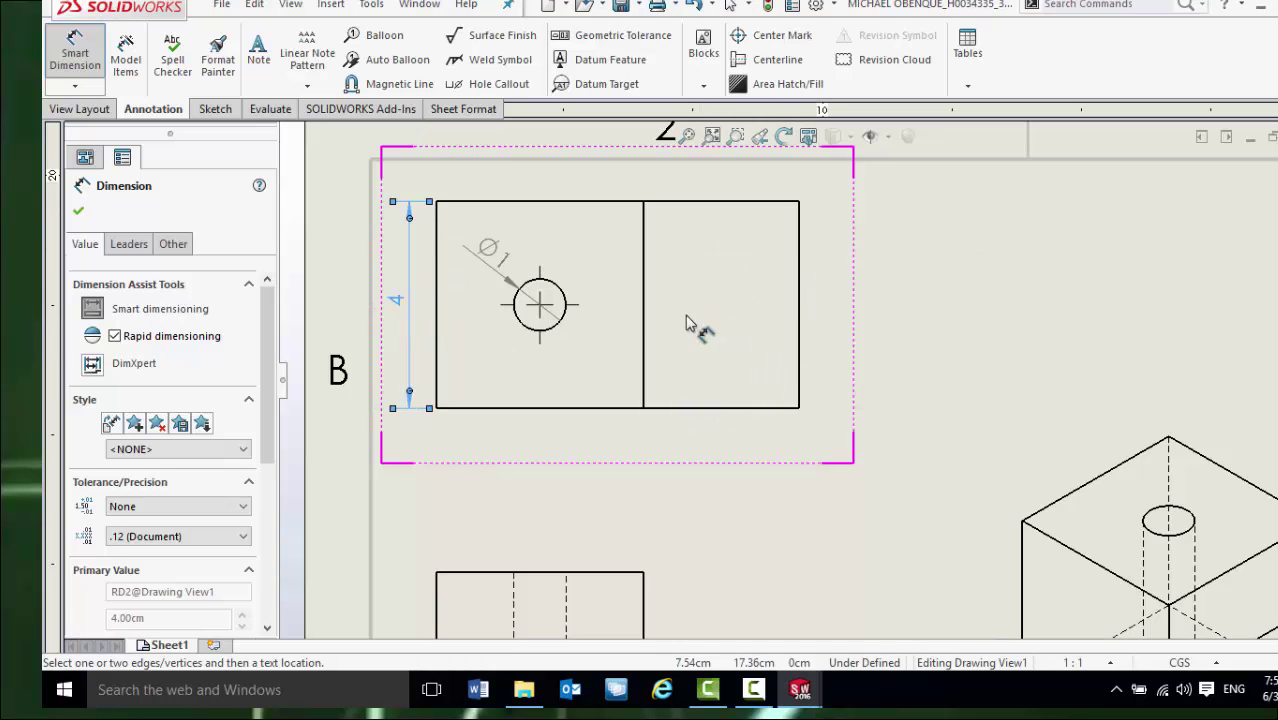
Step: Delete a redundant right-side 4, place the 7 width below and the 3 step width above
left_click(799, 315)
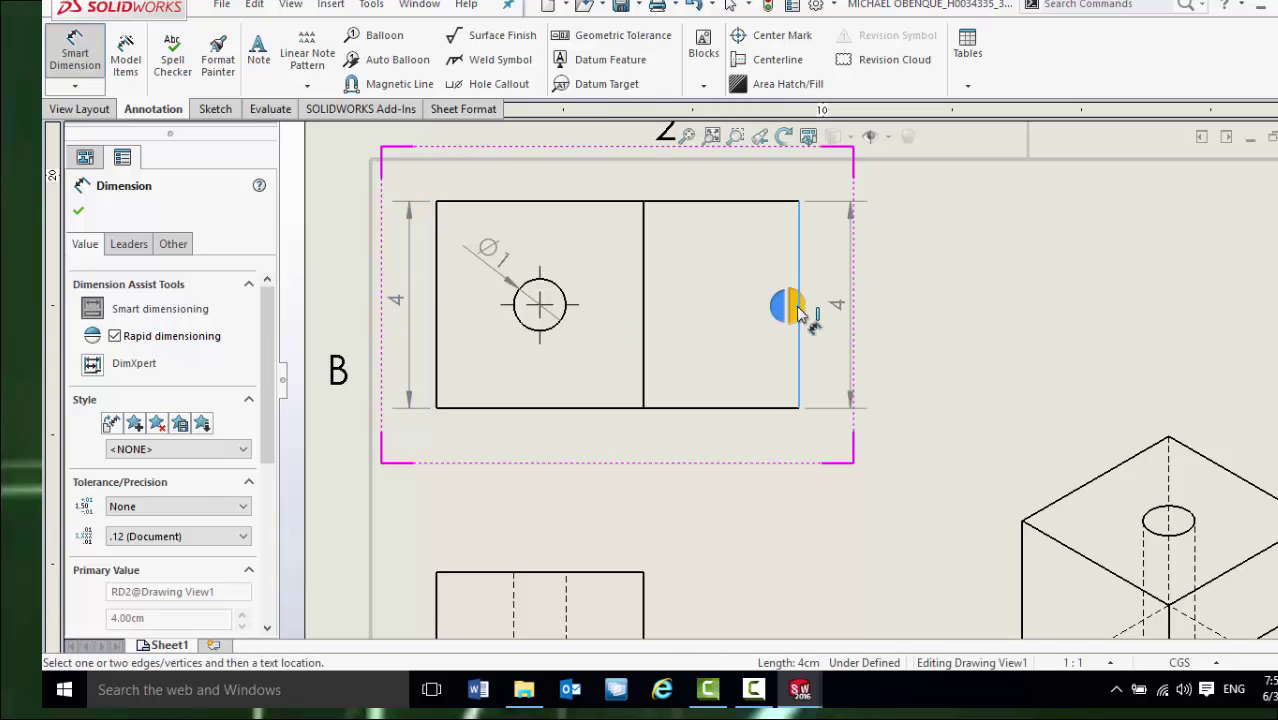
left_click(827, 316)
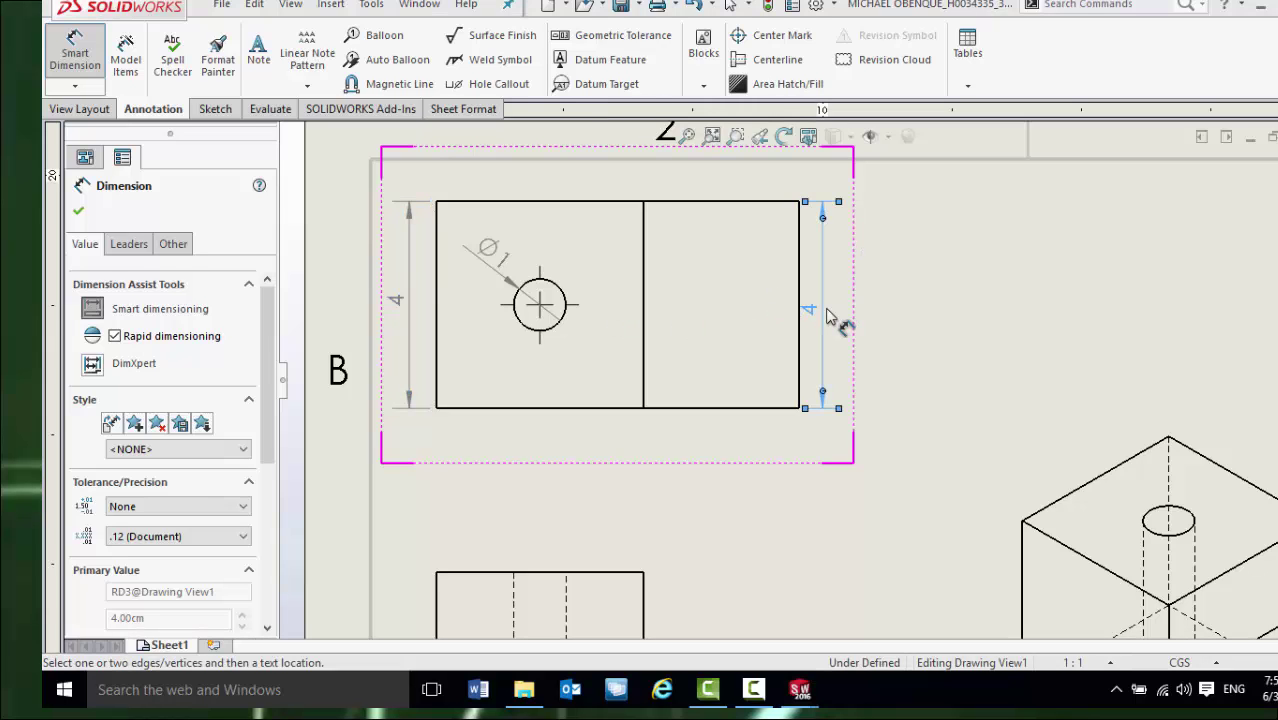
key("Delete")
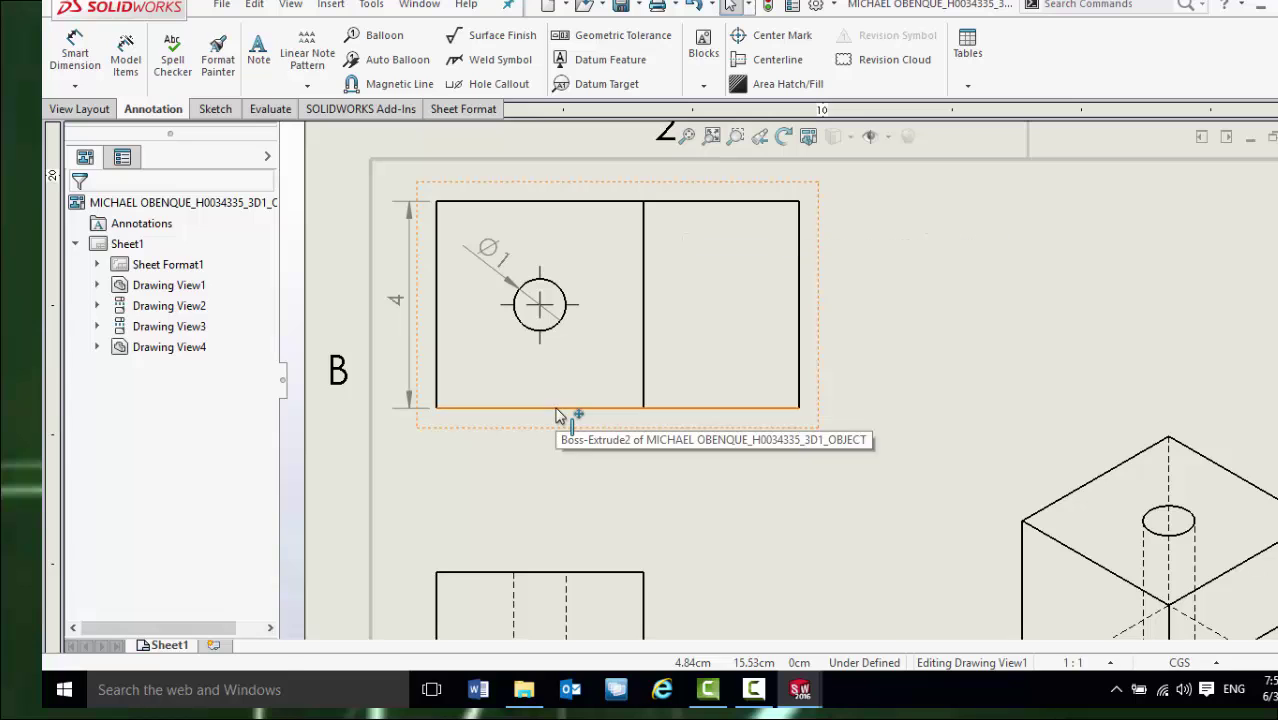
left_click(557, 415)
key("d")
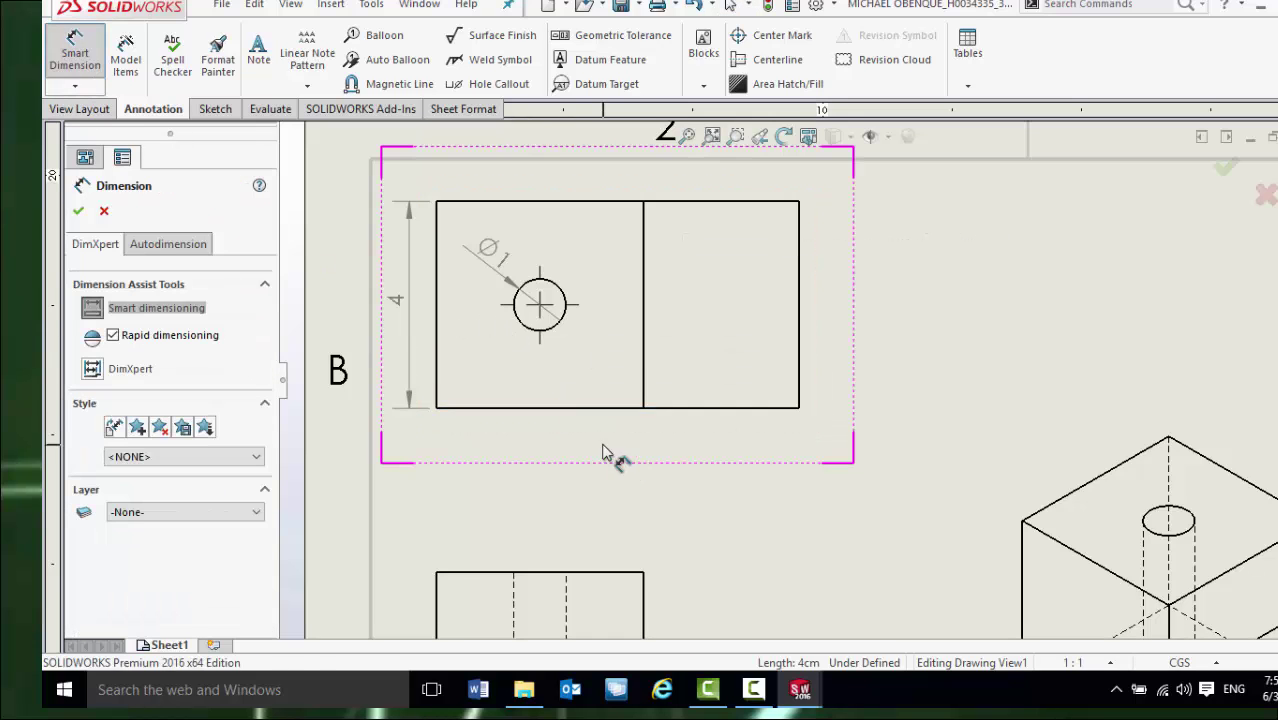
left_click(588, 414)
left_click(590, 458)
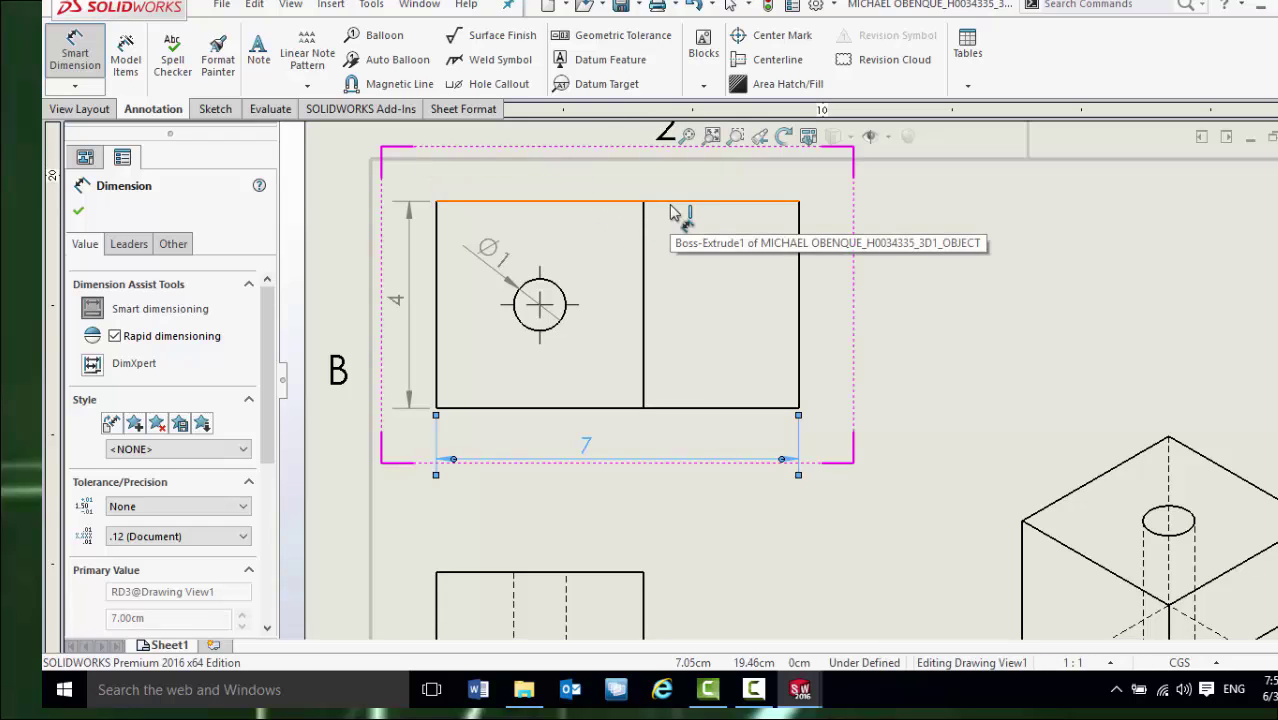
left_click(644, 294)
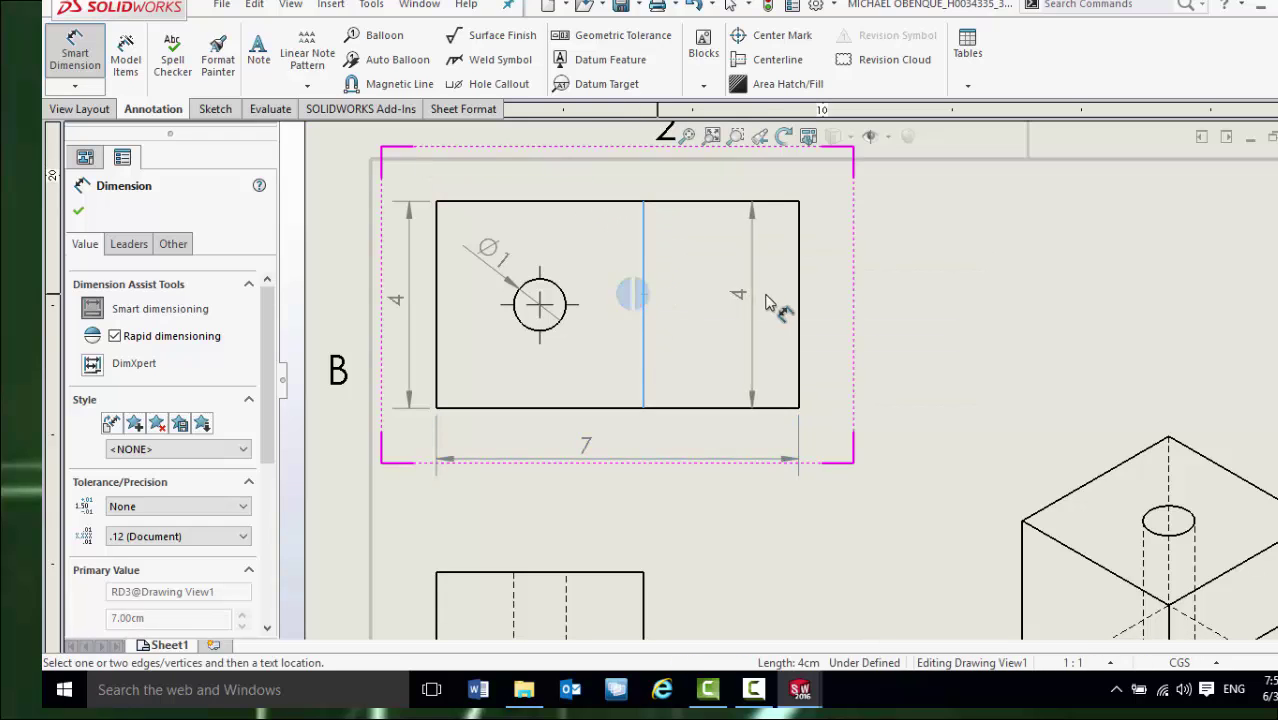
left_click(800, 308)
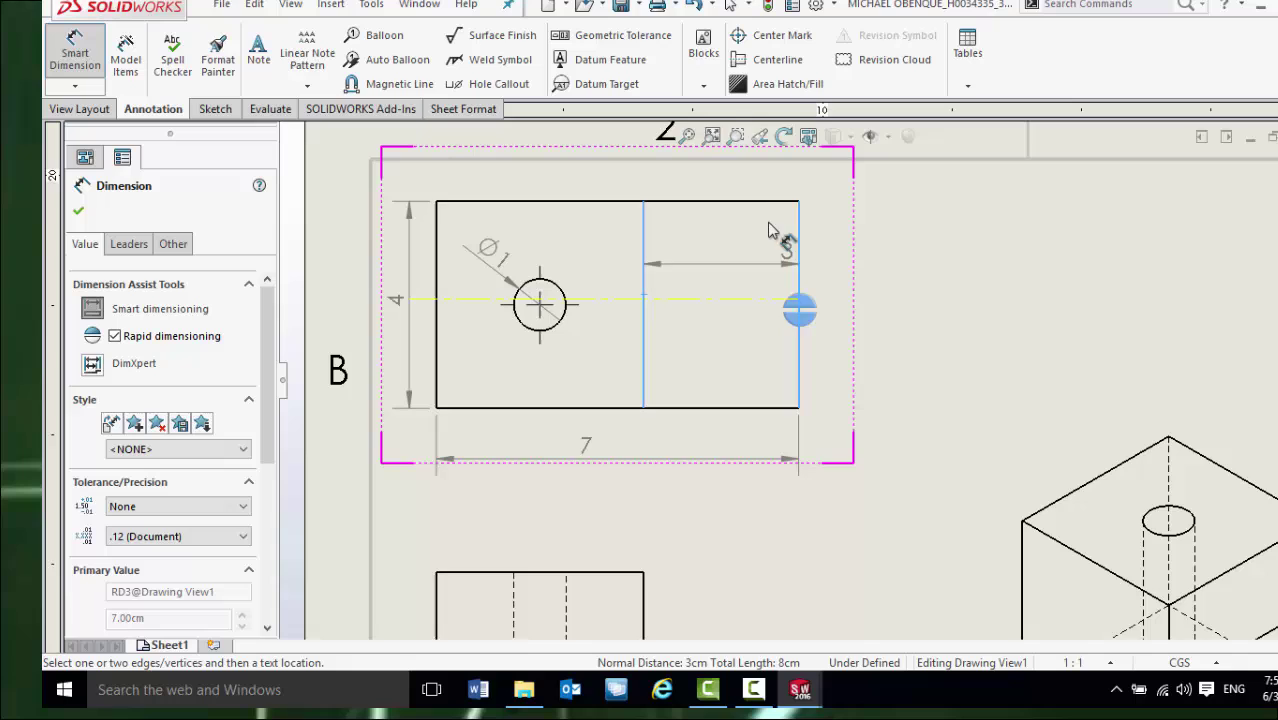
left_click(715, 195)
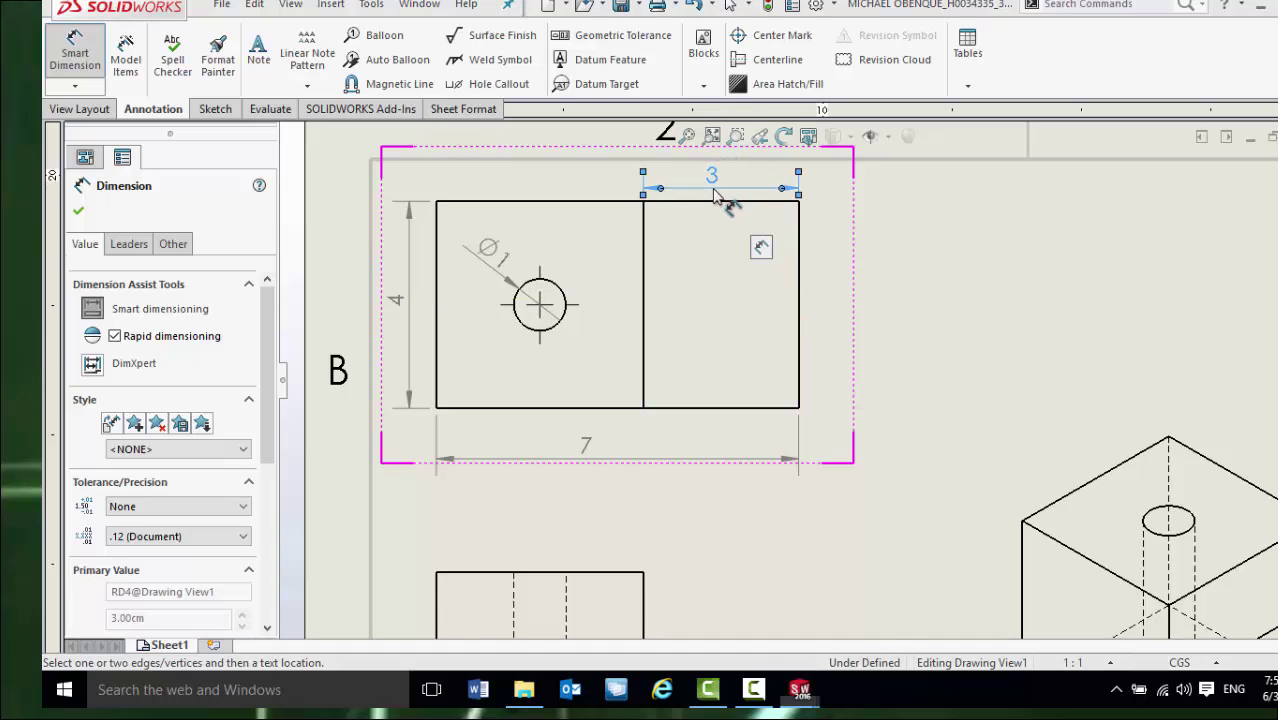
left_click(515, 201)
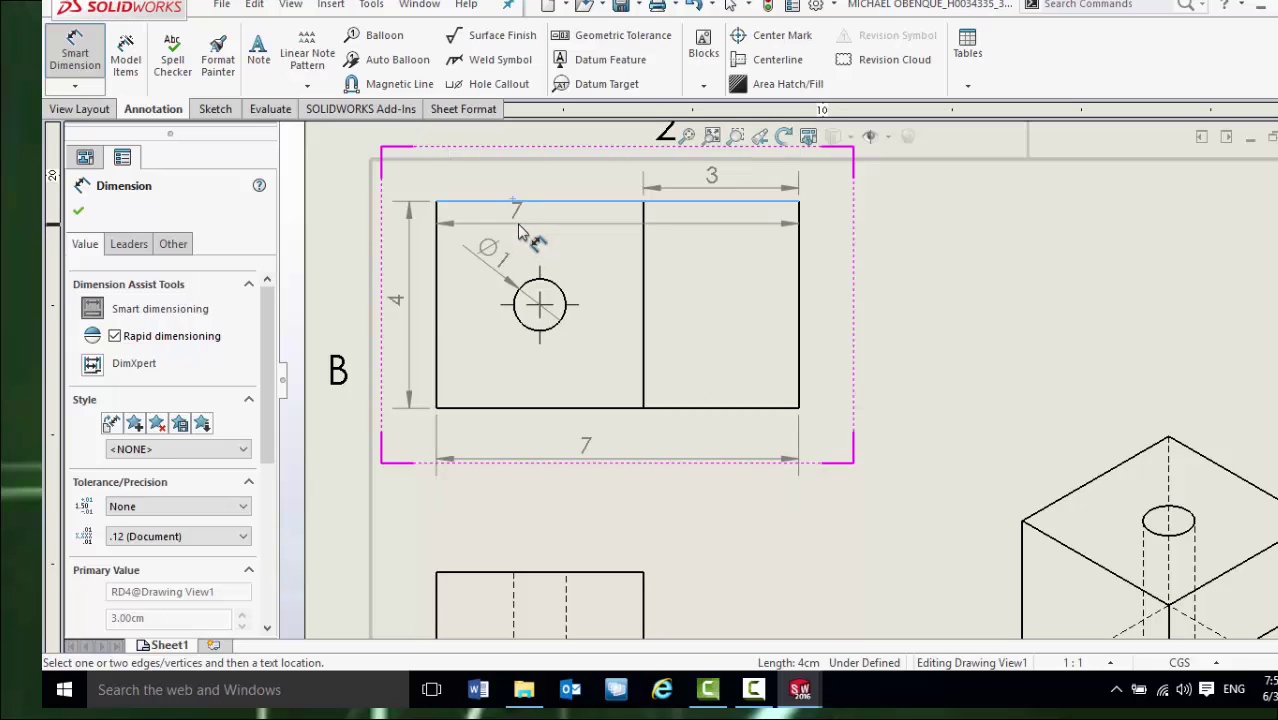
key("Escape")
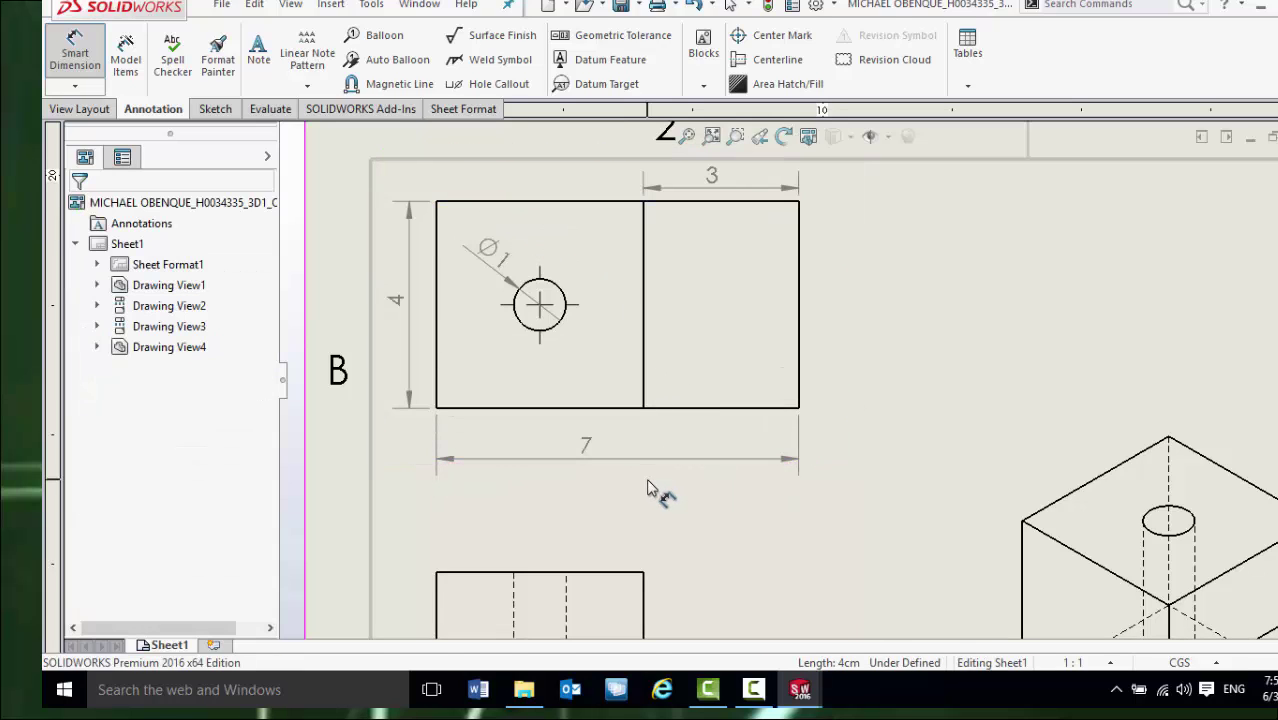
left_click(747, 337)
Step: Dimension the front view with the 7 width, two stacked 2 heights and 4 overall height
scroll(752, 303, "up", 2)
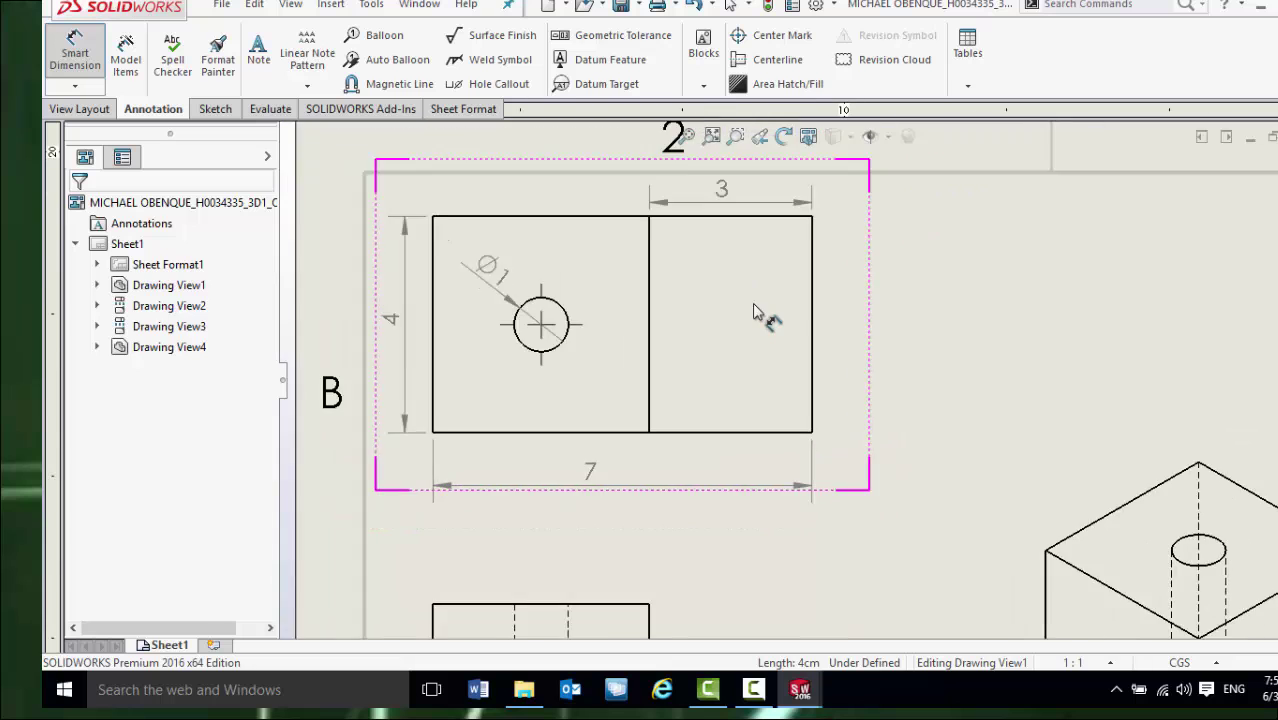
scroll(707, 516, "down", 1)
scroll(790, 500, "up", 3)
left_click(792, 500)
scroll(812, 536, "down", 2)
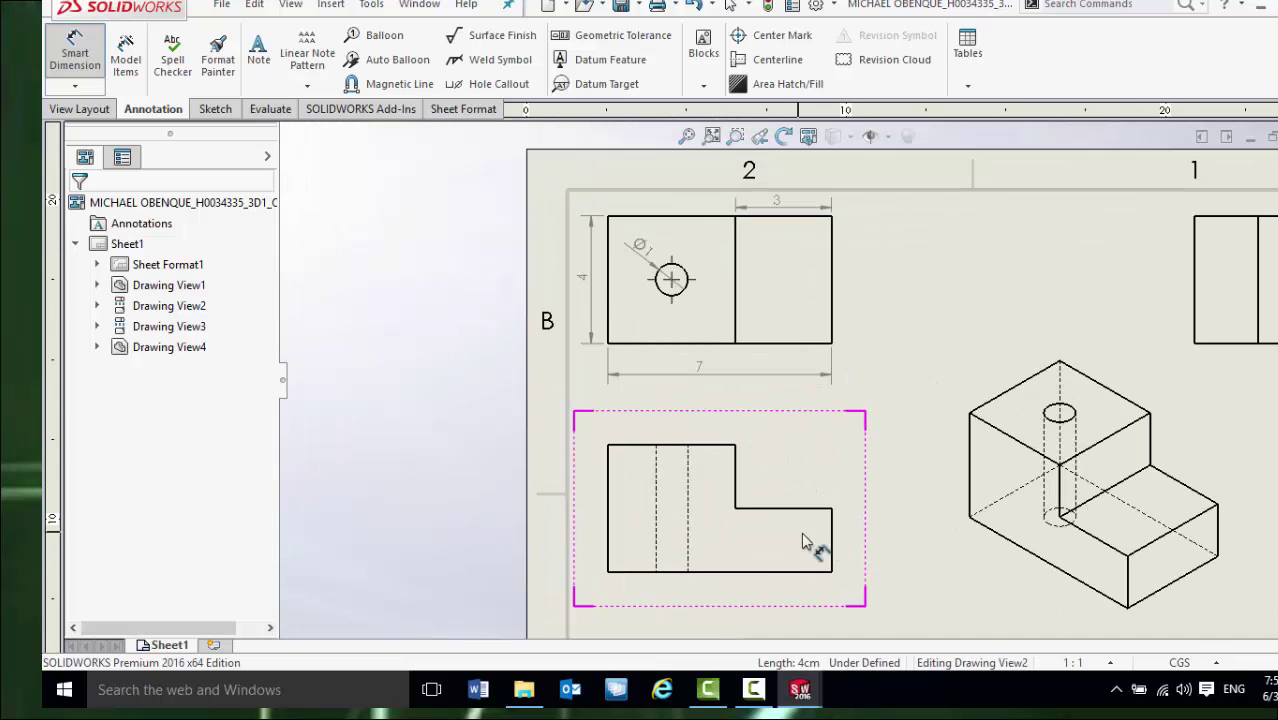
scroll(812, 541, "down", 1)
scroll(754, 578, "down", 1)
left_click(707, 552)
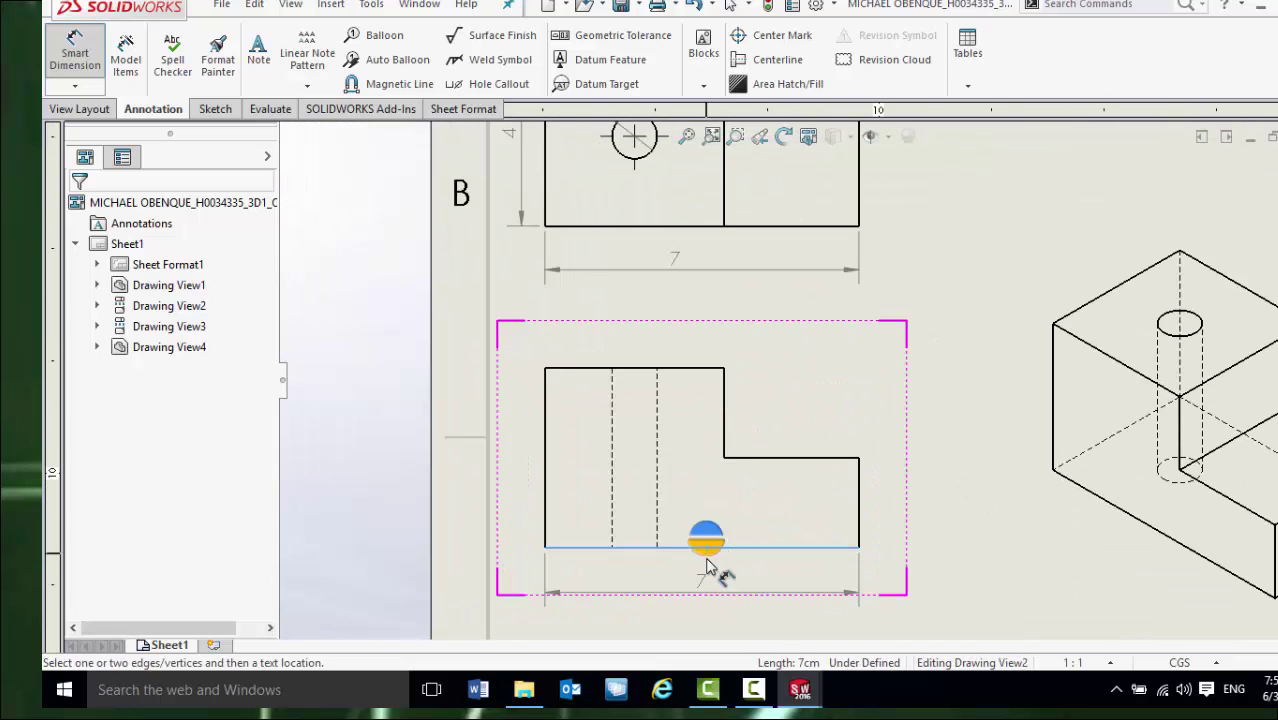
left_click(690, 590)
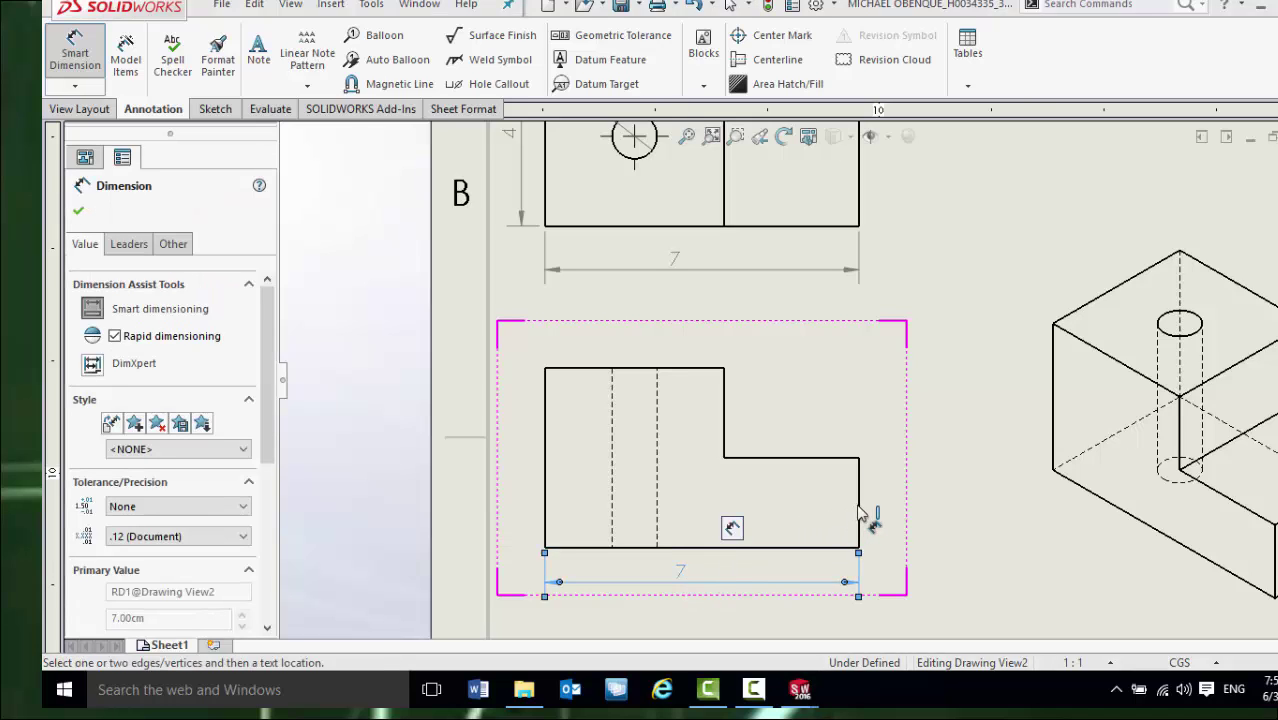
left_click(858, 513)
left_click(900, 518)
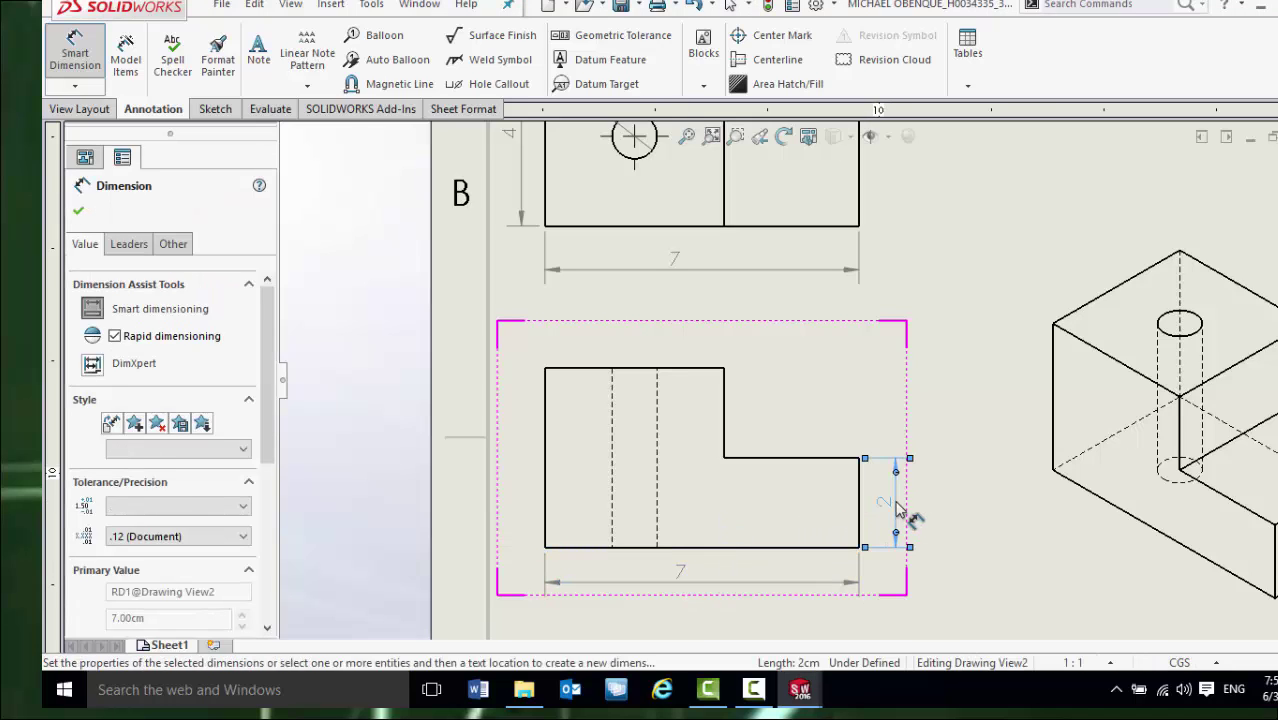
left_click(724, 402)
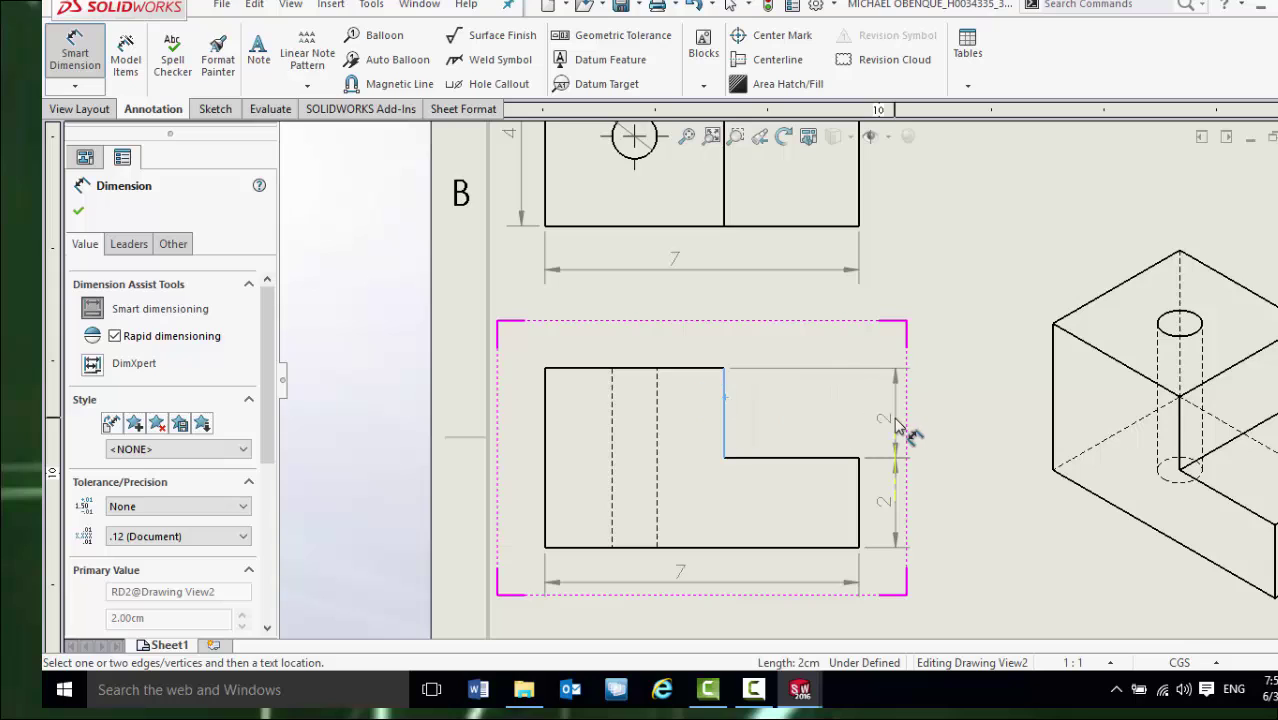
left_click(905, 426)
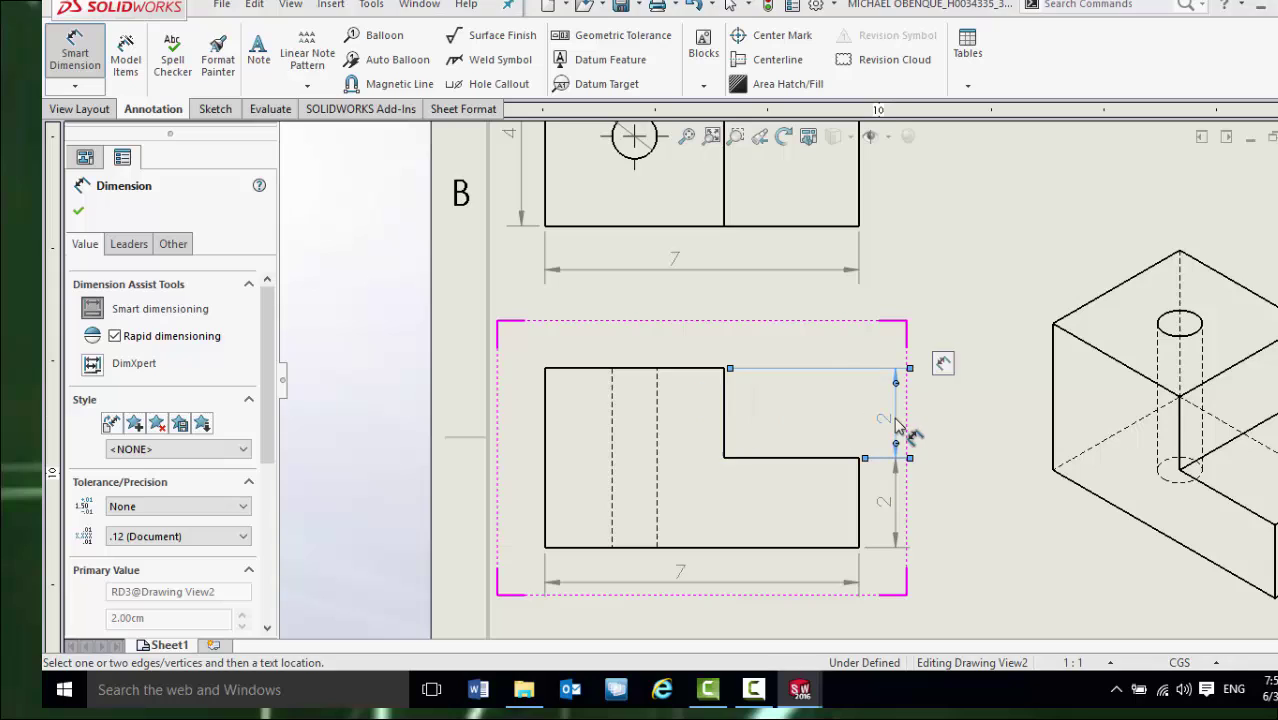
left_click(548, 425)
left_click(514, 450)
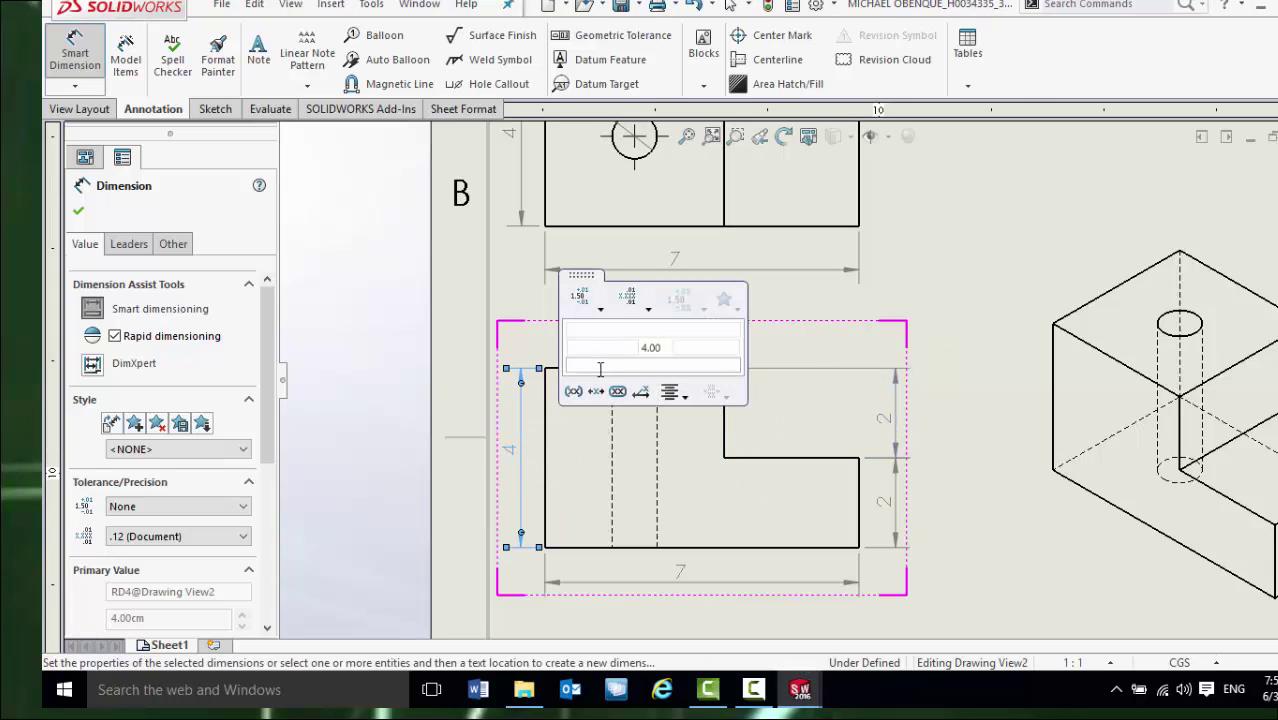
key("Escape")
key("Escape")
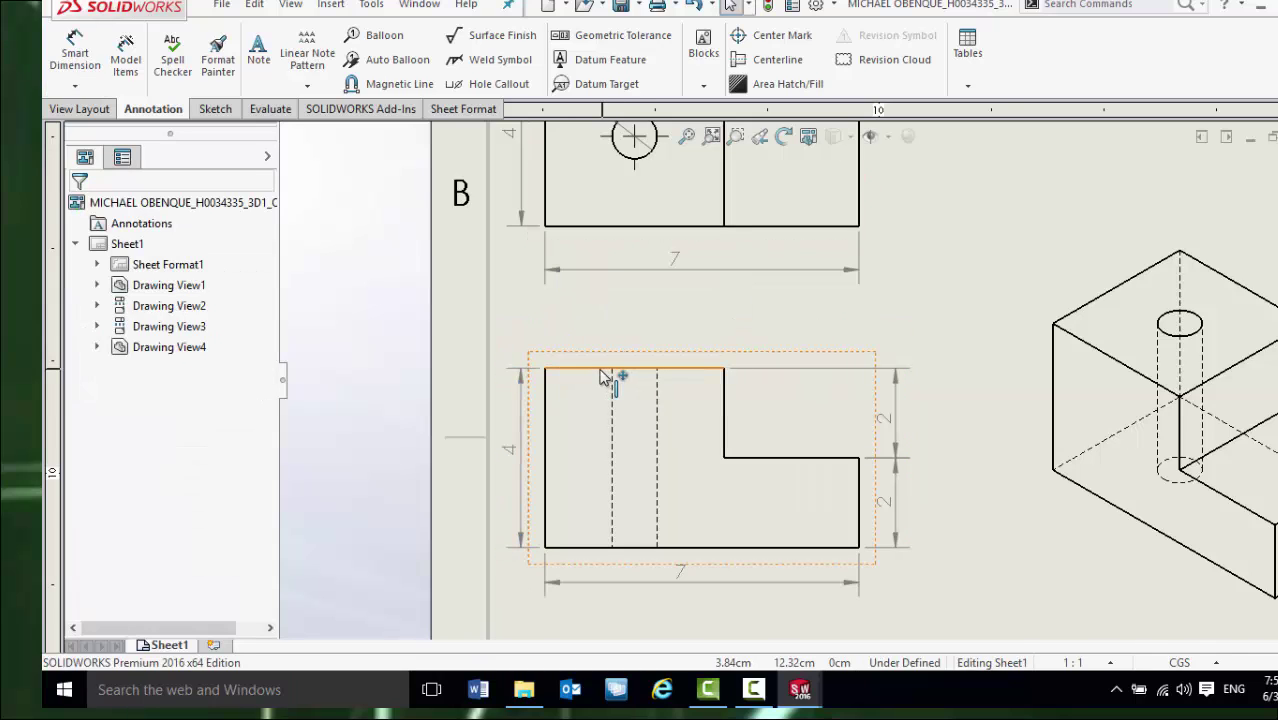
Step: Nudge the front view lower and add the 4 width across its top edge
left_click(598, 370)
left_click_drag(592, 368, 595, 387)
left_click(75, 55)
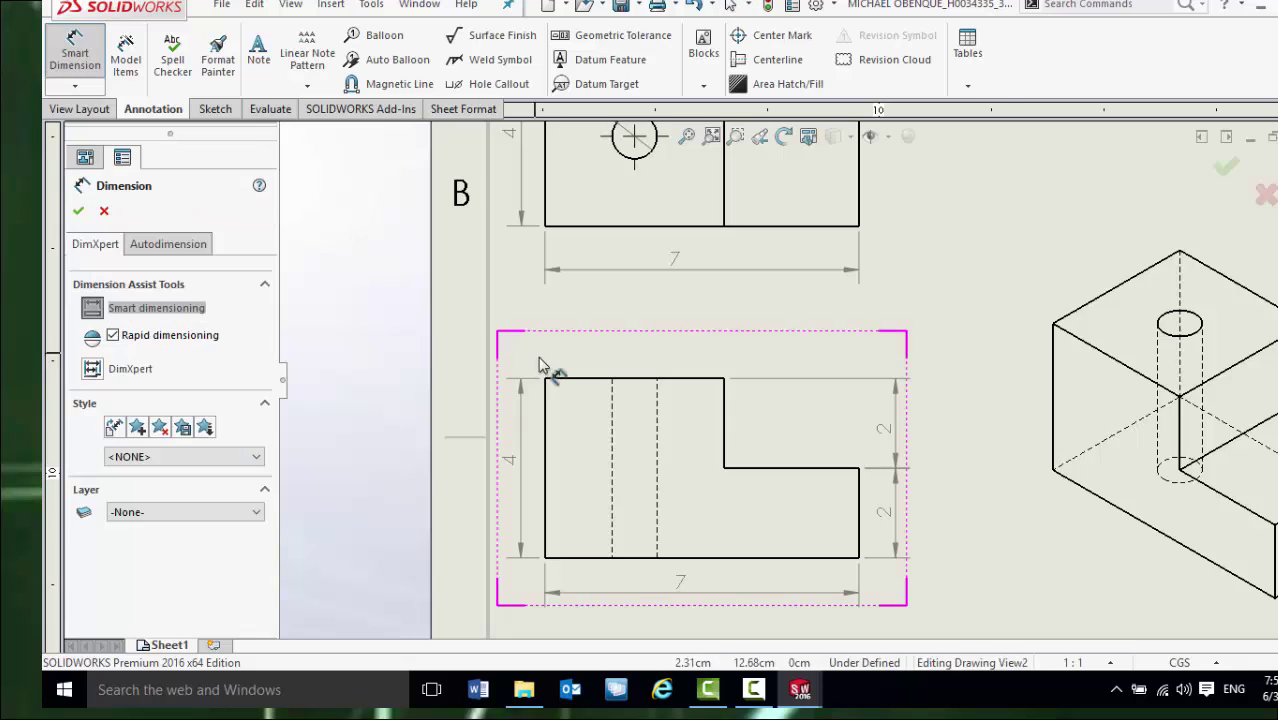
left_click(583, 386)
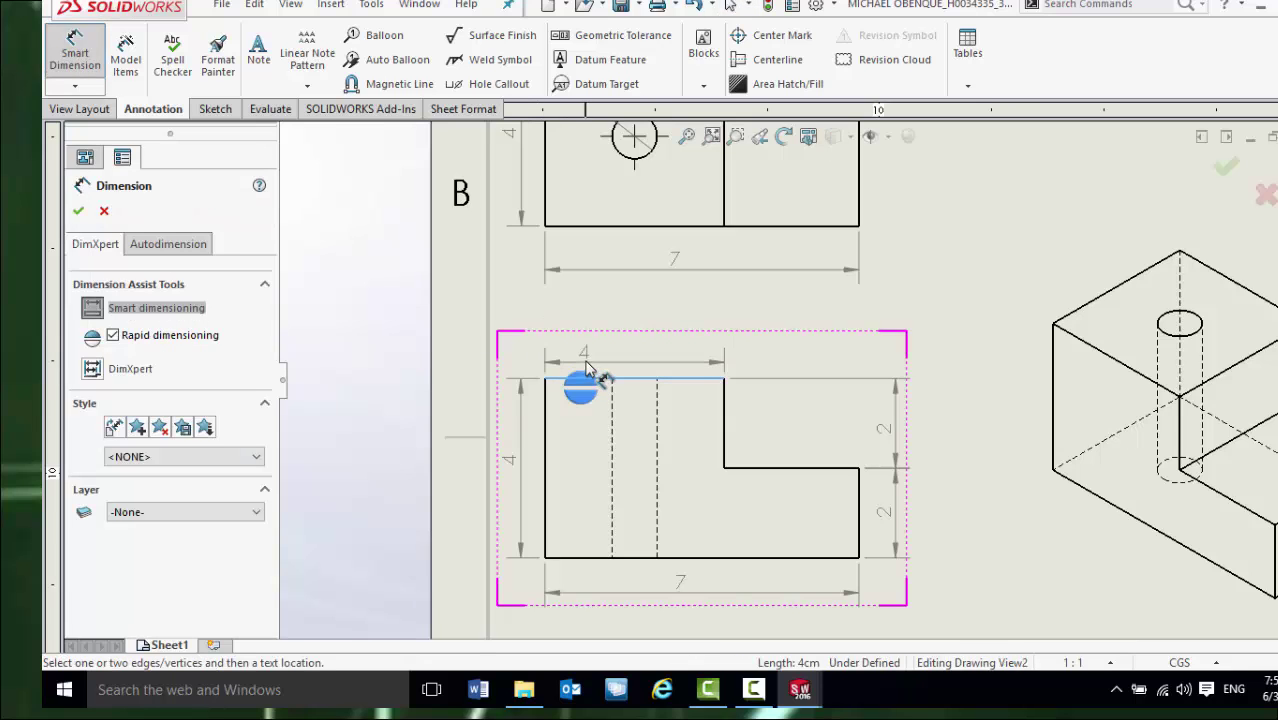
left_click(645, 372)
key("Escape")
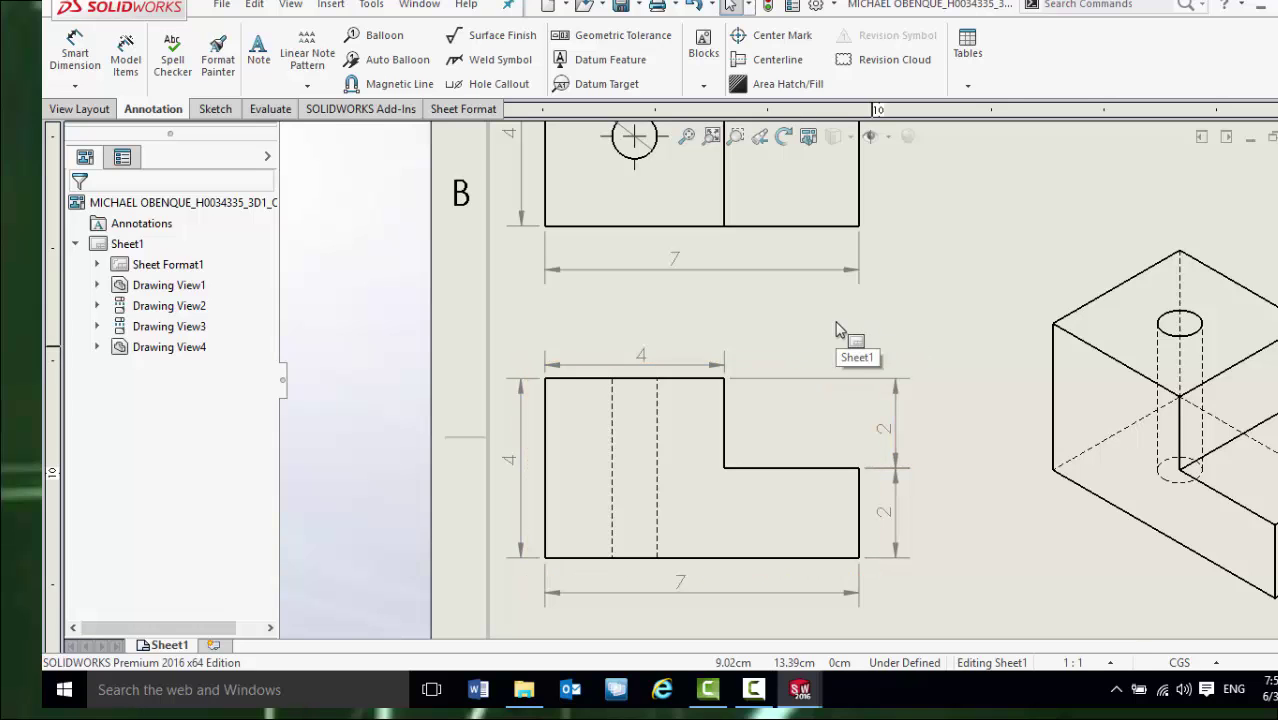
scroll(955, 305, "up", 2)
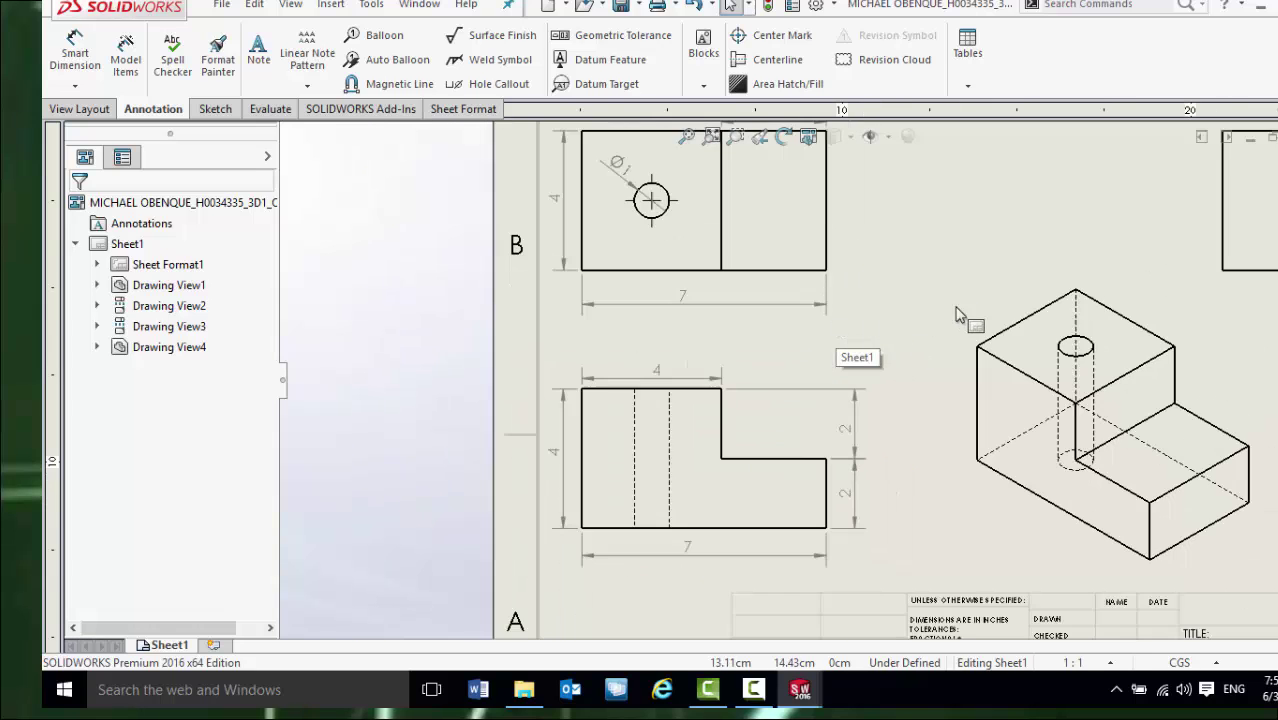
scroll(955, 305, "up", 2)
scroll(1130, 305, "up", 1)
scroll(1098, 311, "down", 3)
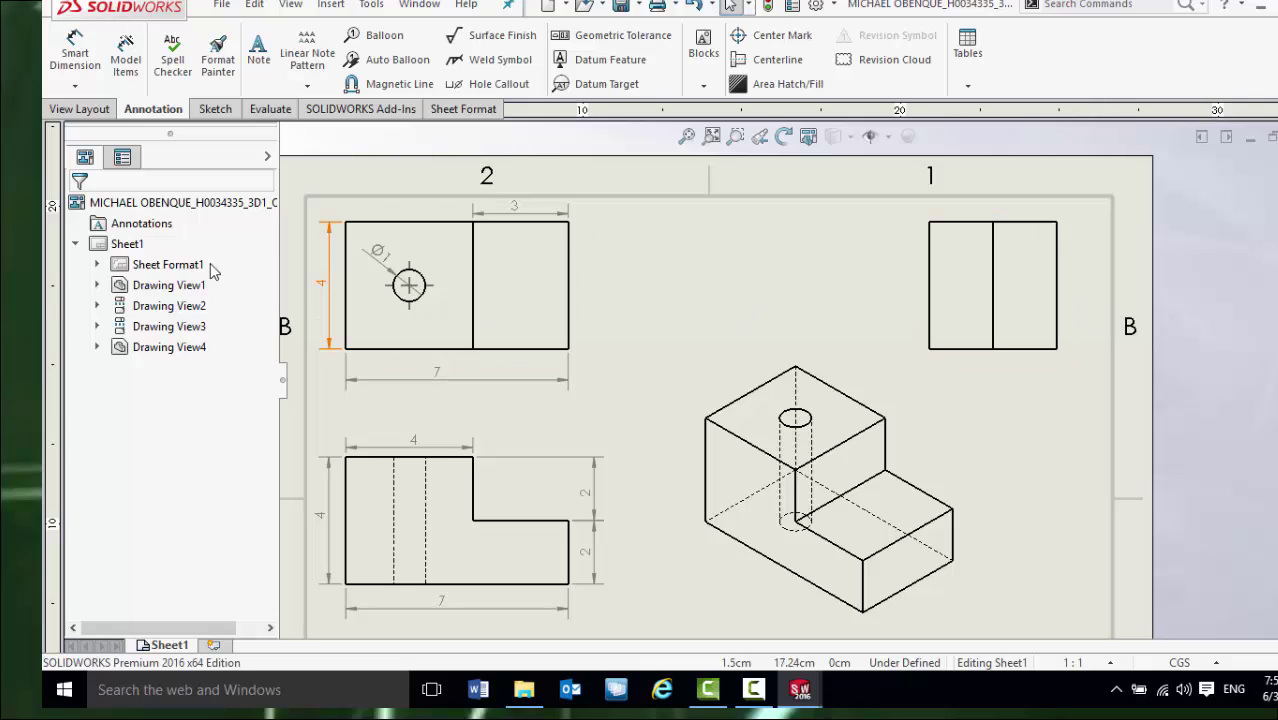
left_click(260, 62)
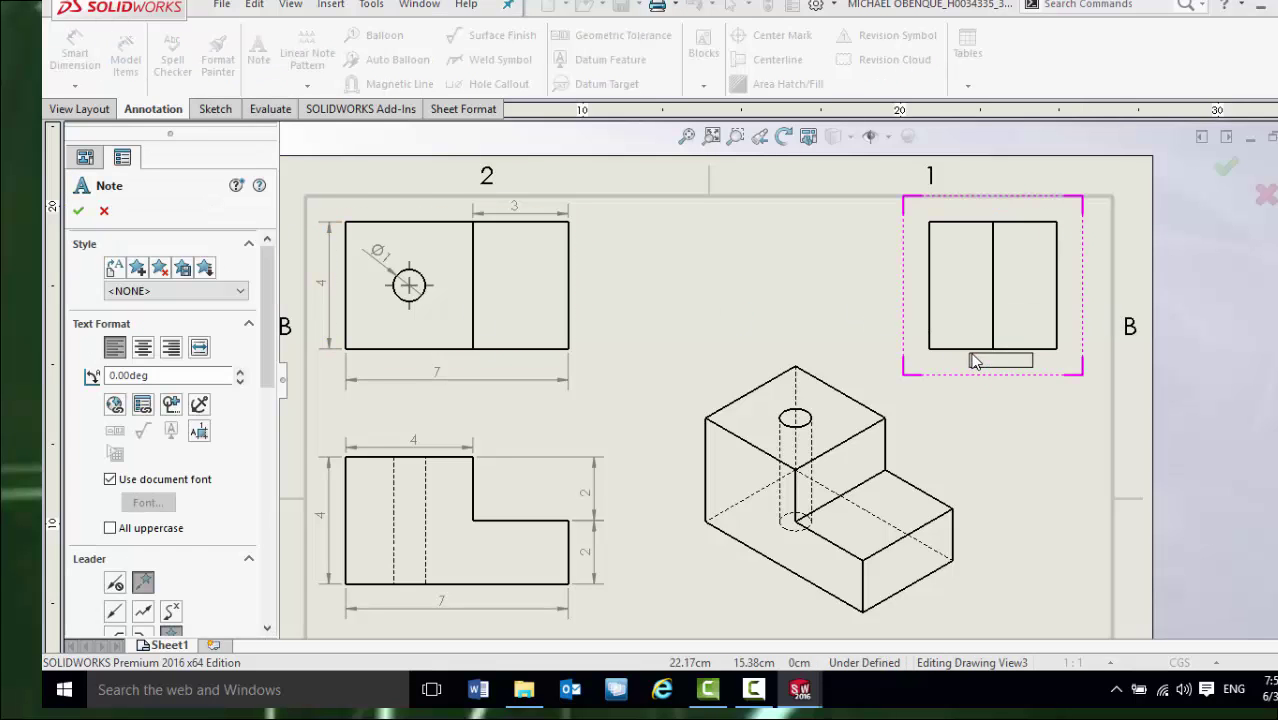
Step: Dimension the right side view: 4 width below, 4 height at left, 2 section width above
key("Escape")
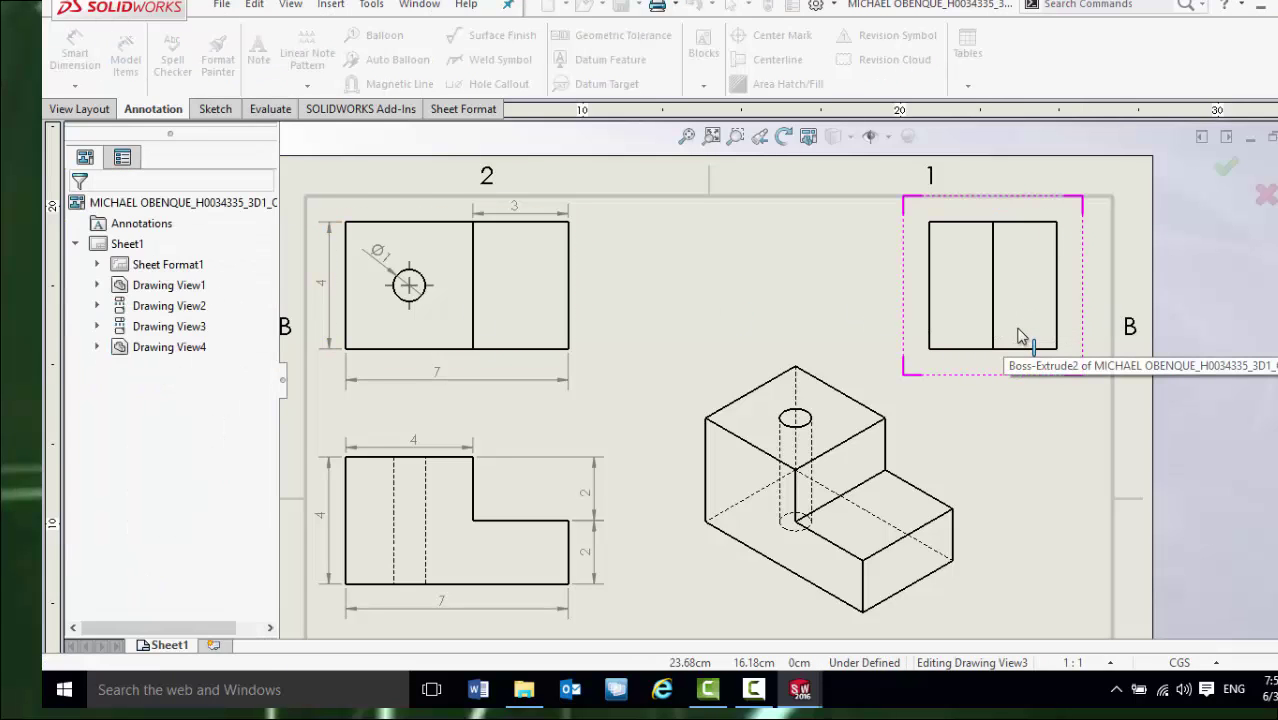
left_click(75, 50)
left_click(987, 350)
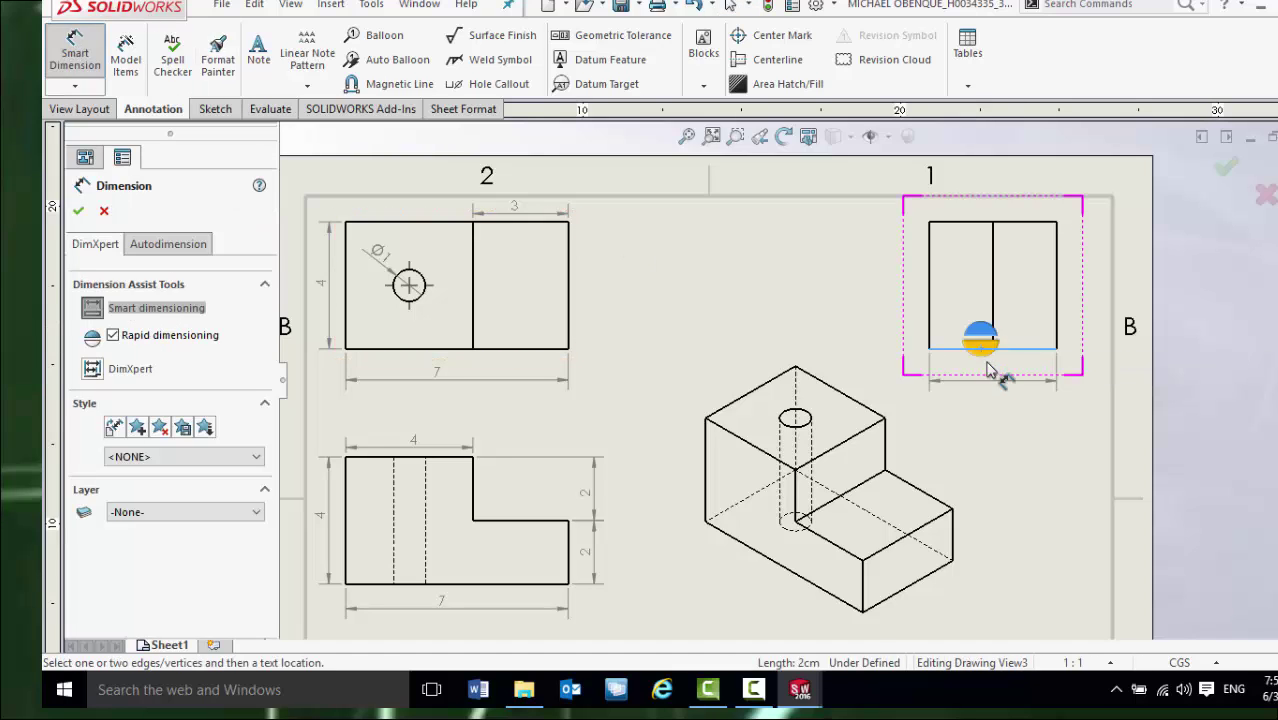
left_click(993, 398)
left_click(930, 298)
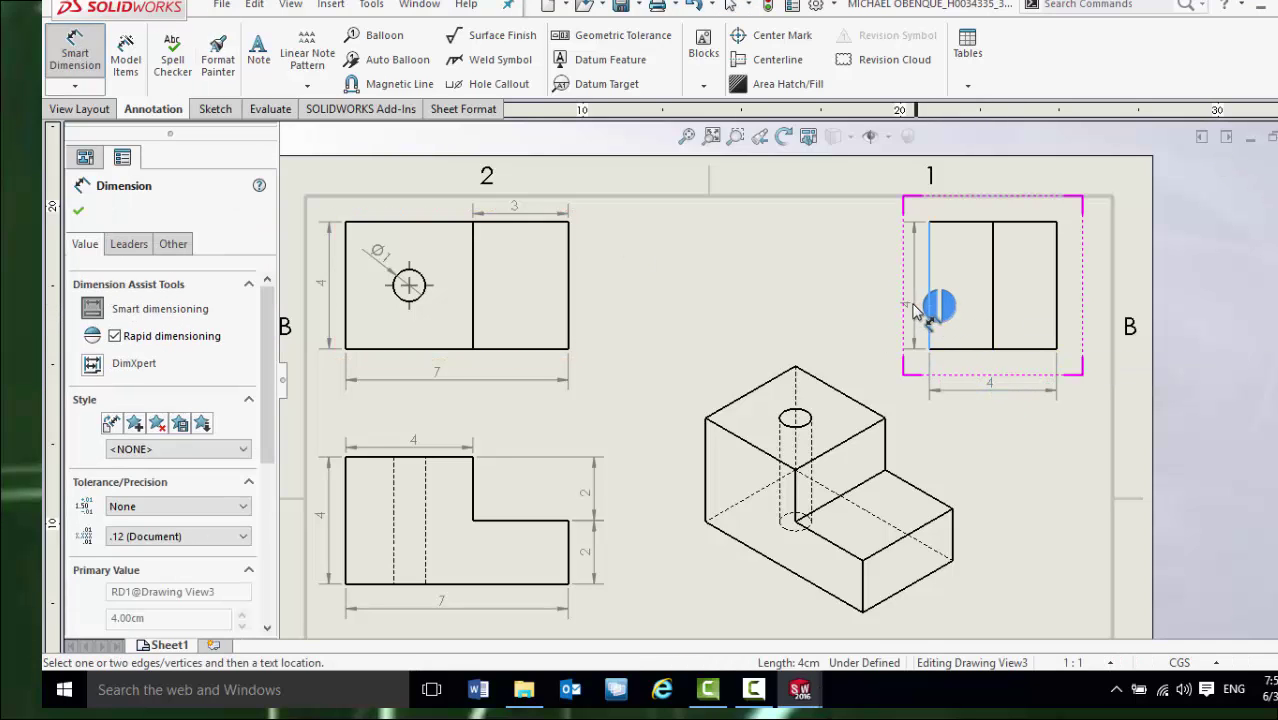
left_click(905, 290)
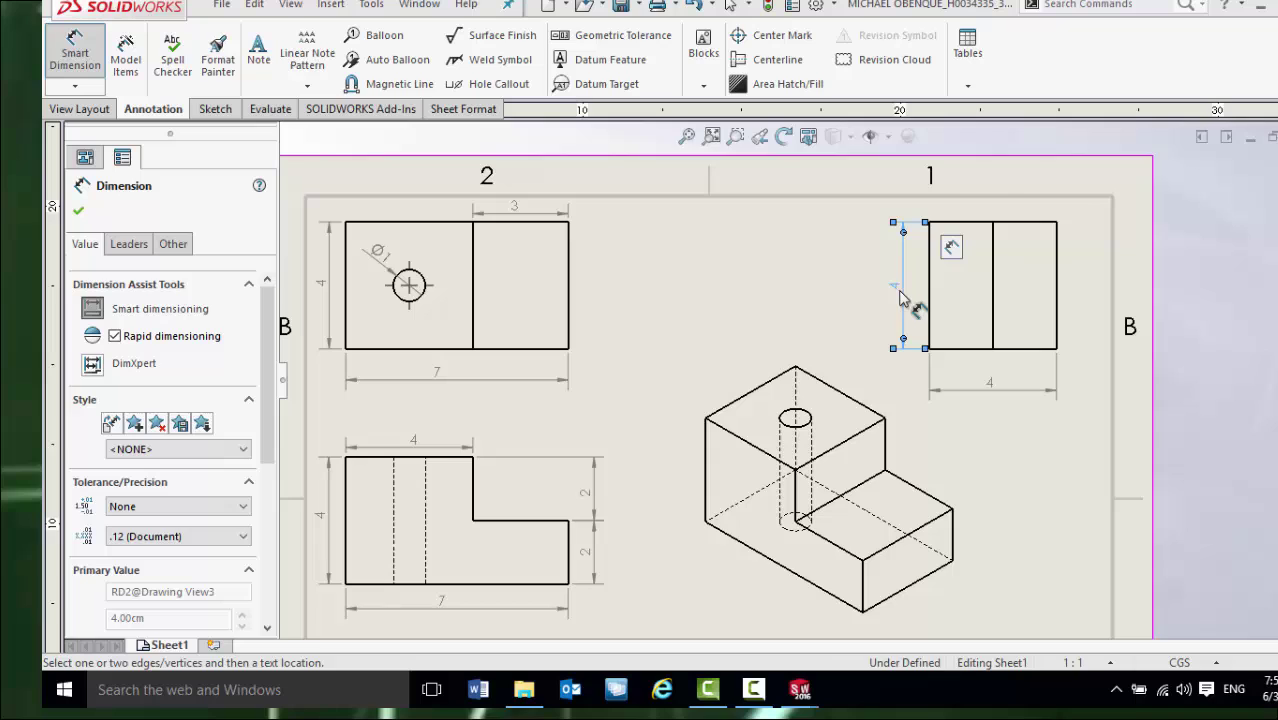
left_click(996, 296)
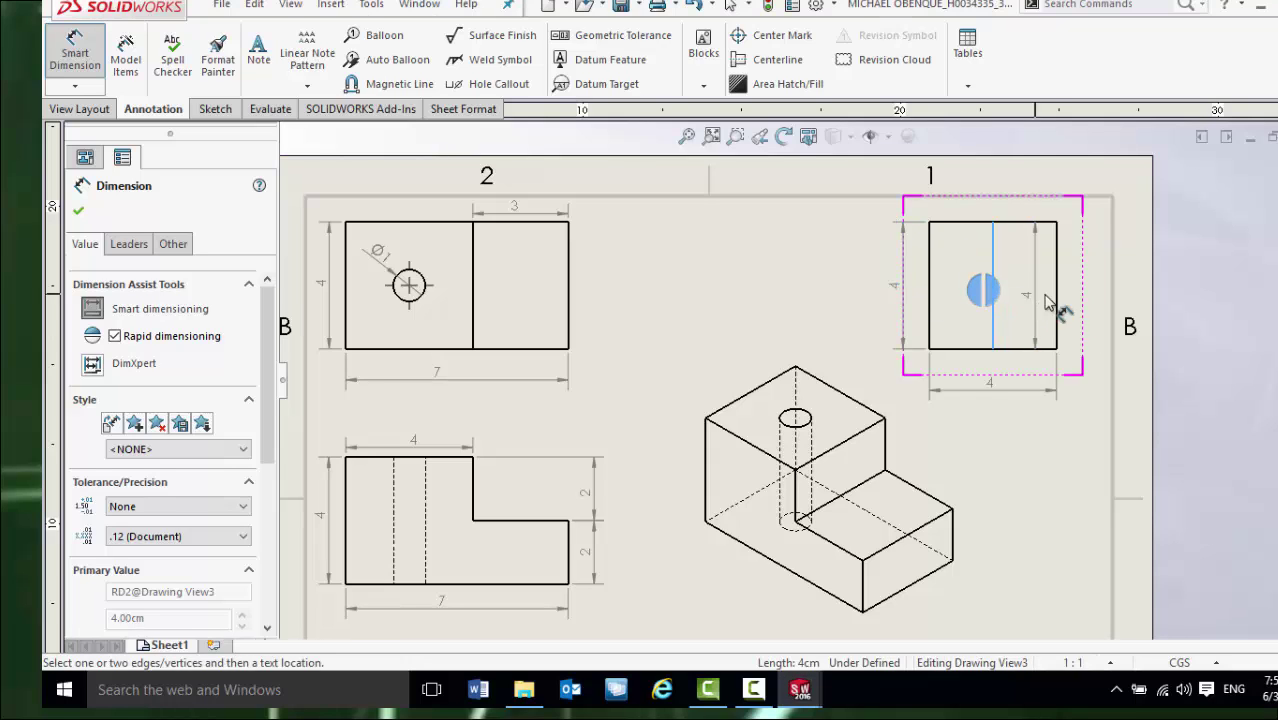
left_click(1057, 298)
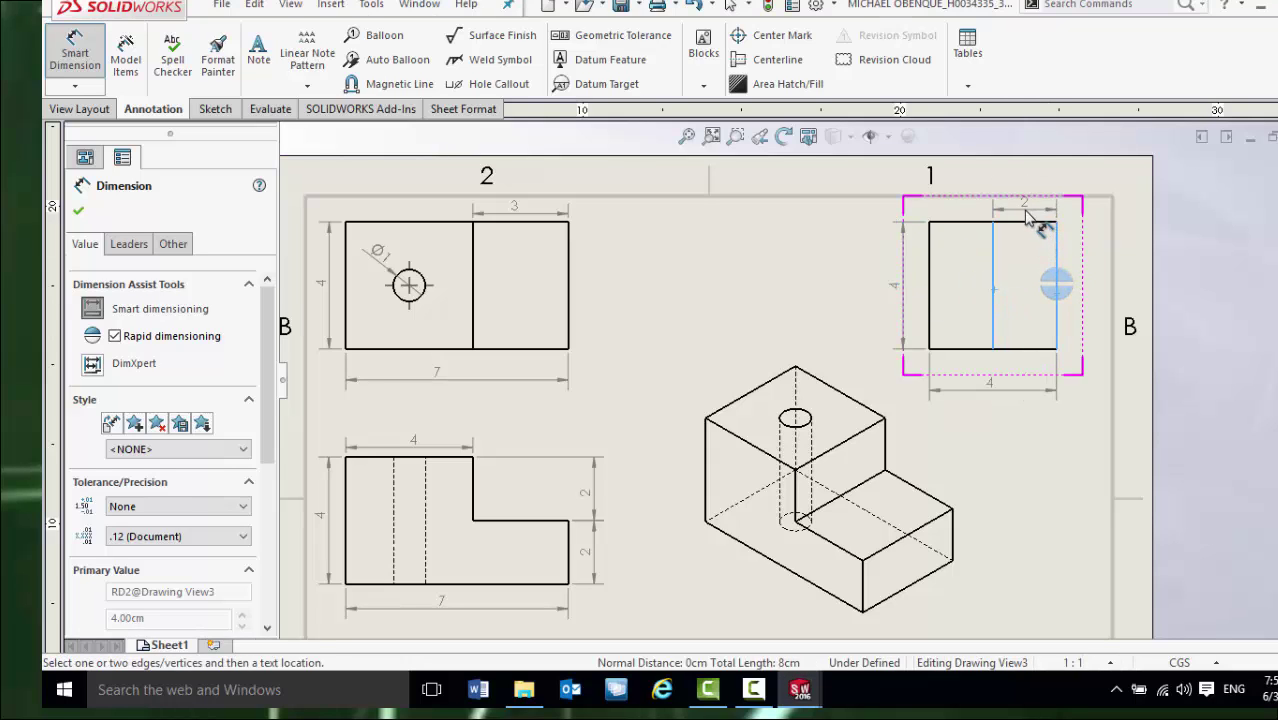
left_click(1024, 218)
key("Escape")
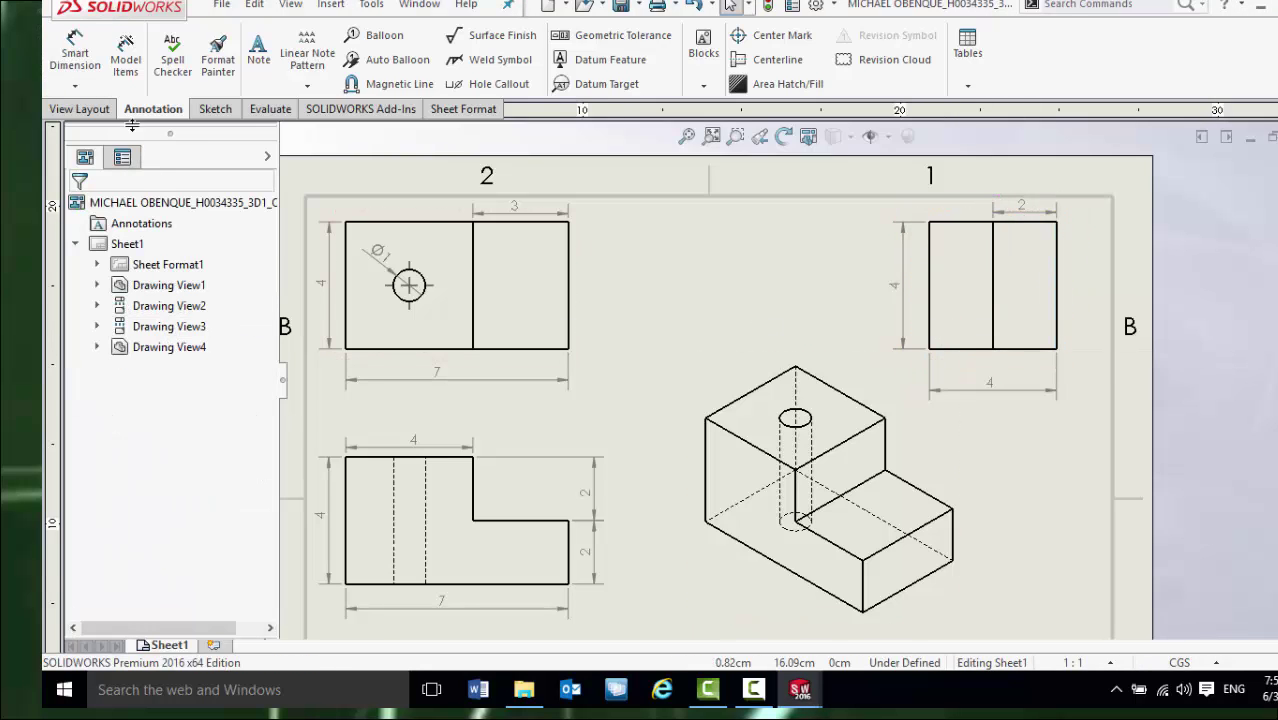
Step: Add the TOP VIEW and FRONT VIEW notes beneath their views
left_click(258, 60)
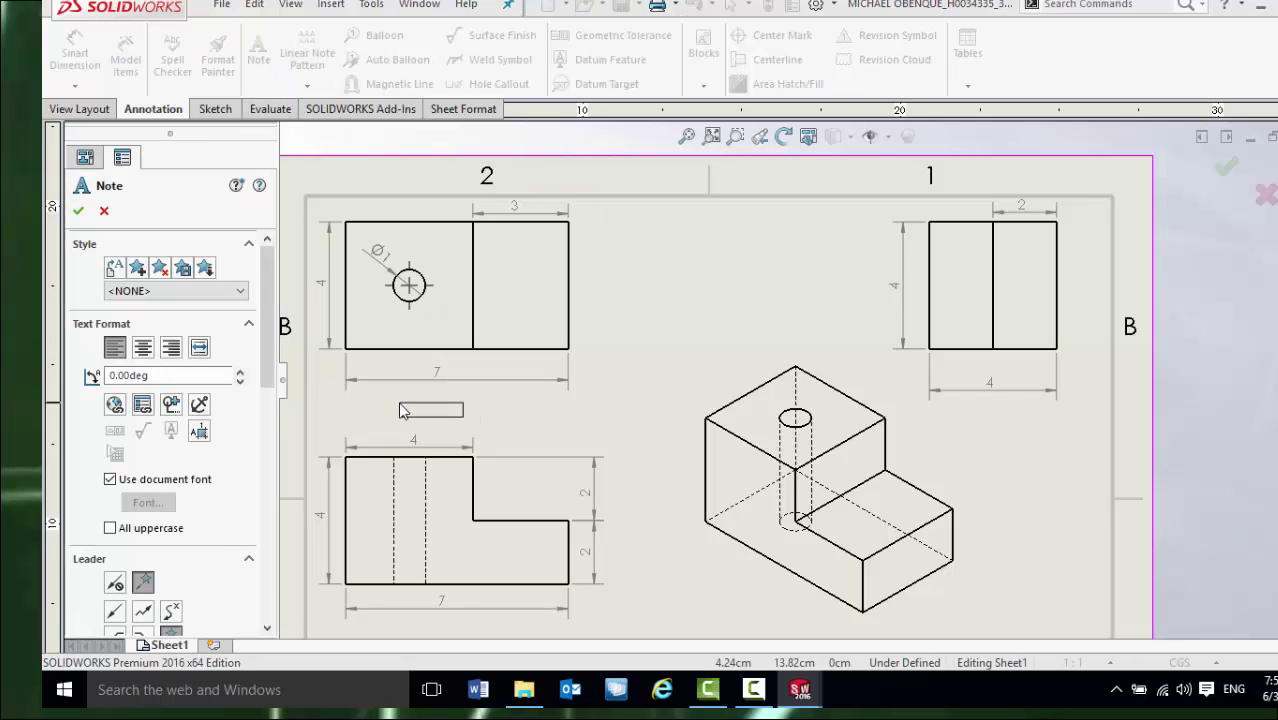
left_click(400, 405)
type("TOP VIEW")
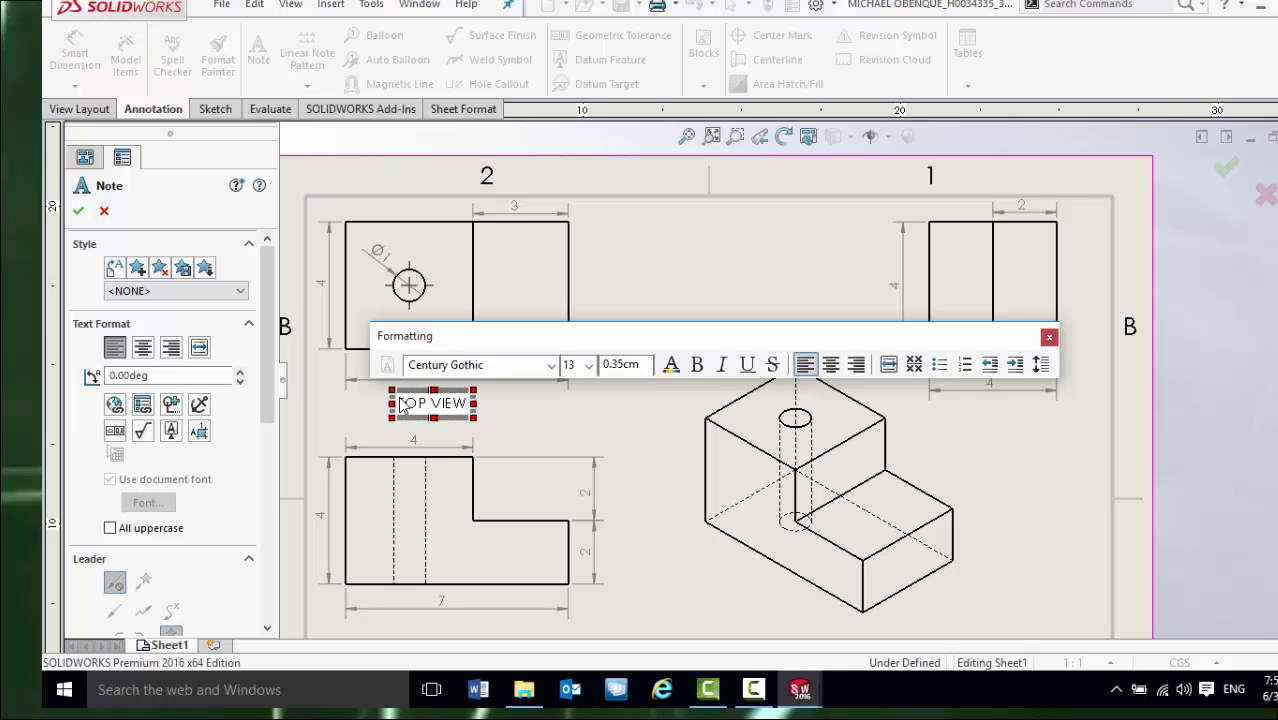
left_click(1054, 337)
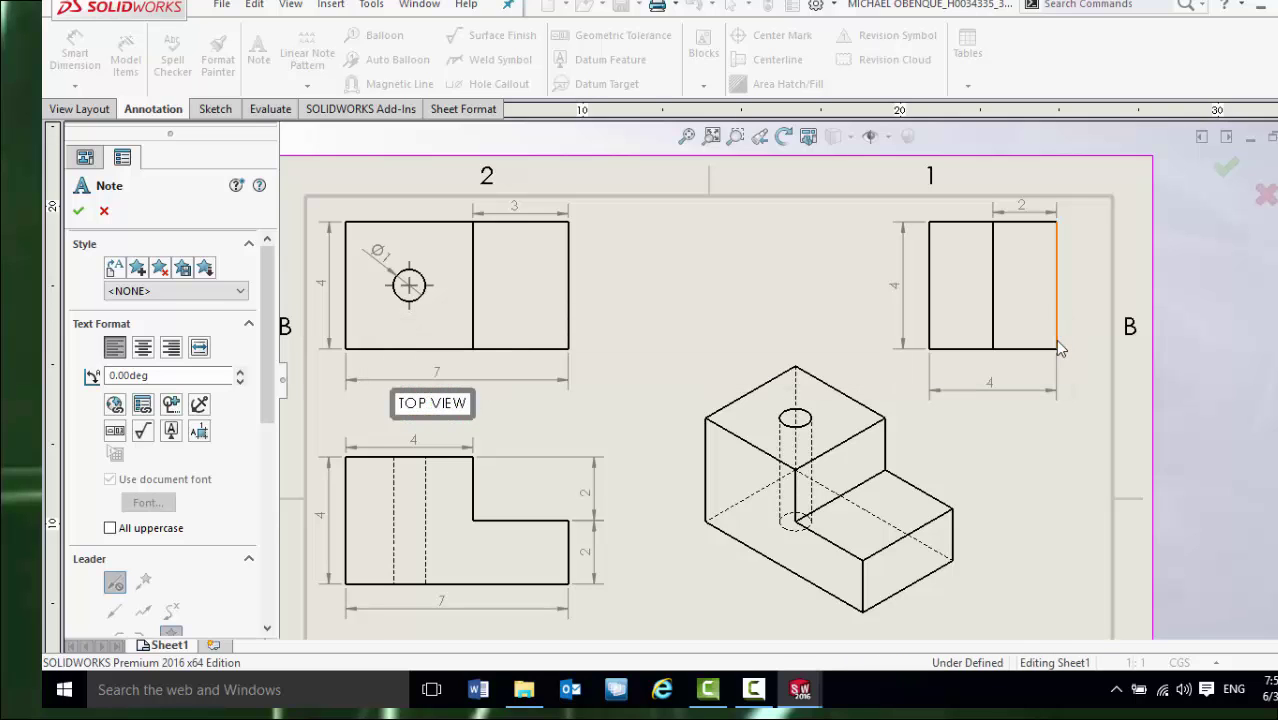
left_click(76, 212)
left_click(258, 58)
scroll(498, 557, "down", 1)
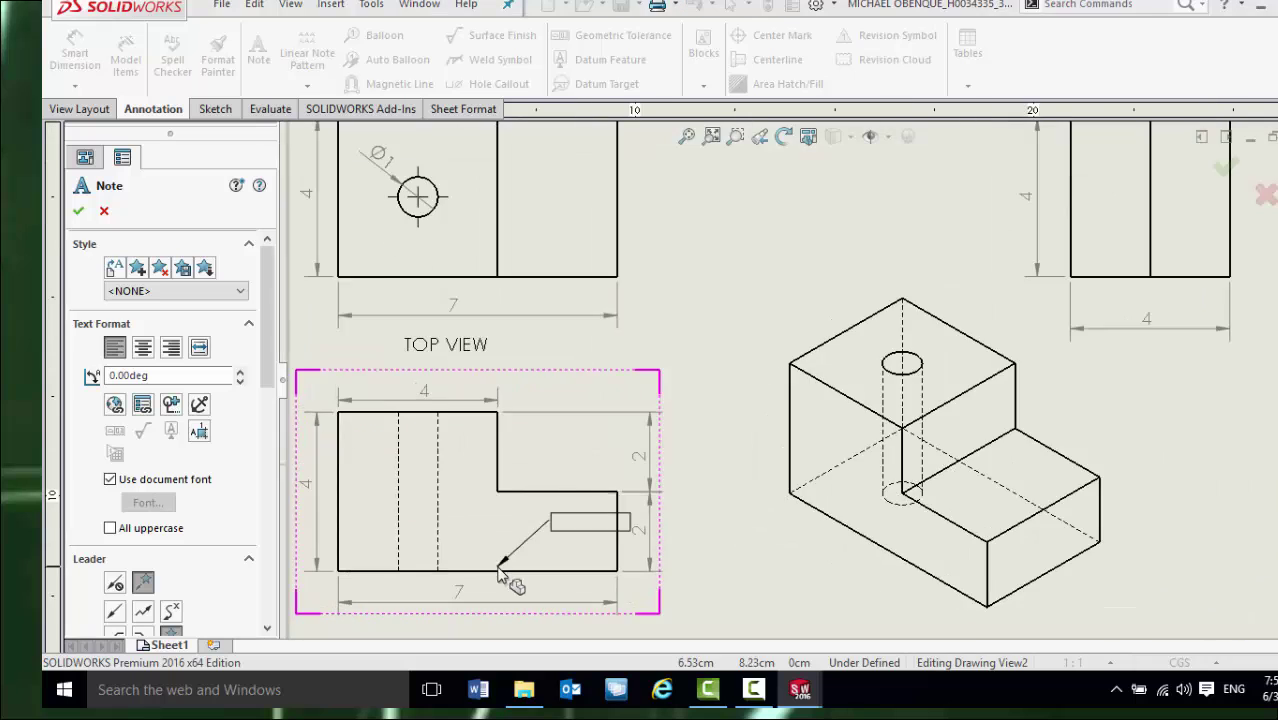
scroll(500, 570, "up", 3)
scroll(612, 520, "down", 2)
scroll(662, 488, "down", 1)
scroll(676, 485, "down", 1)
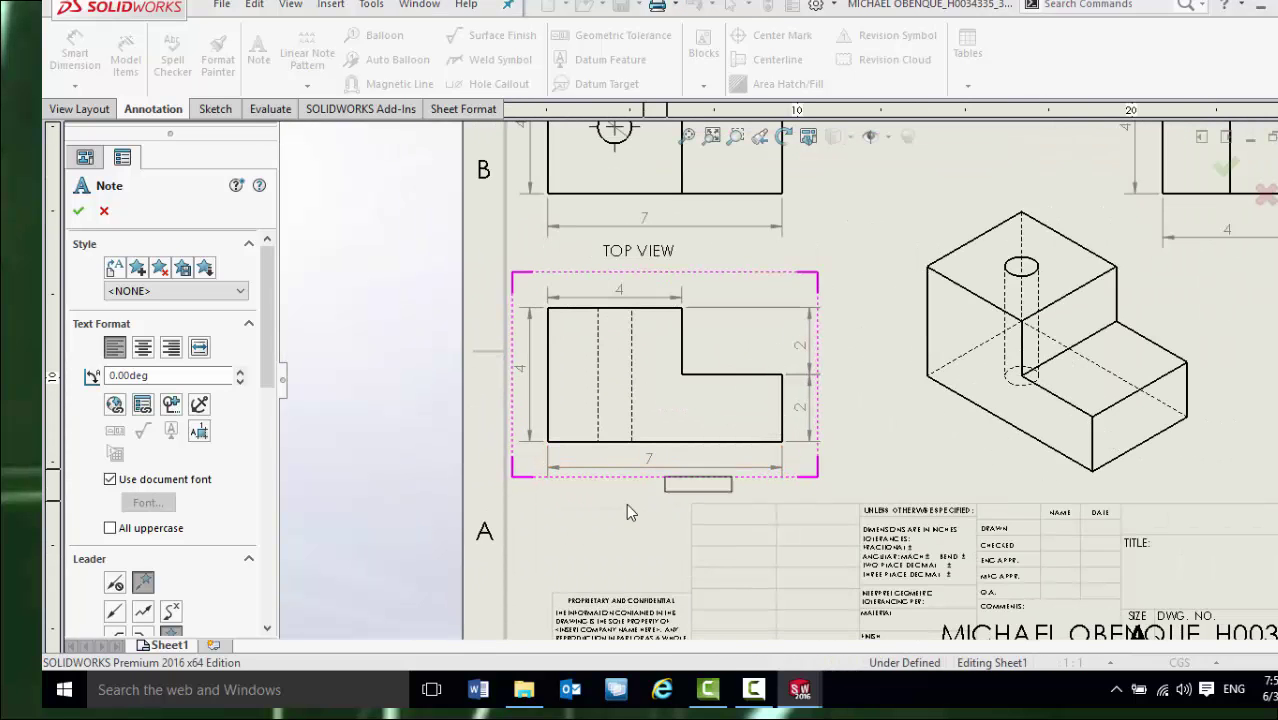
left_click(600, 488)
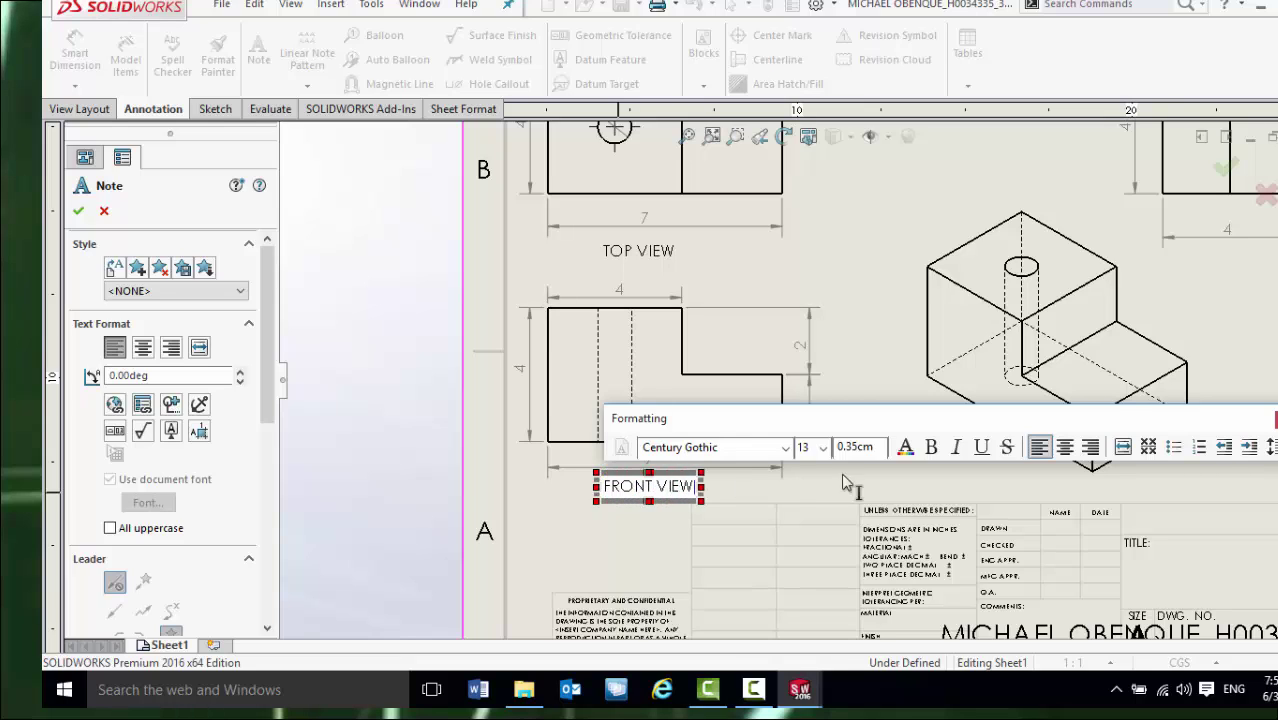
key("f")
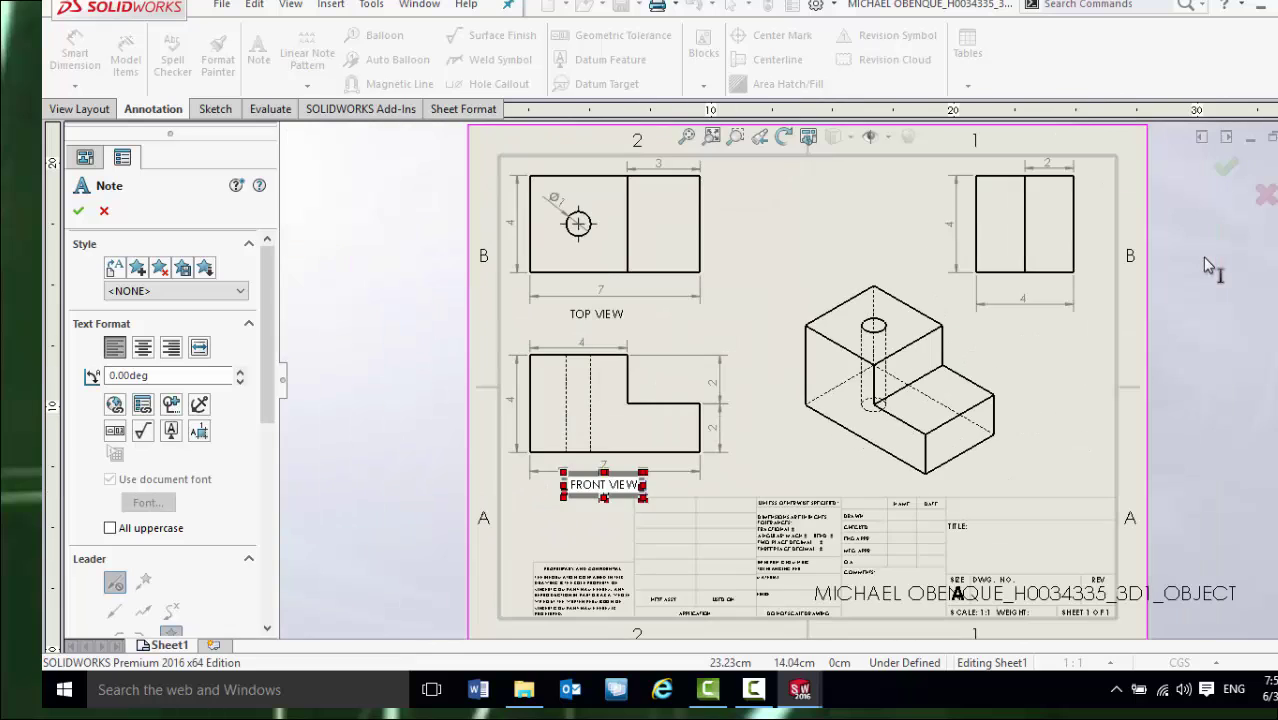
left_click(78, 211)
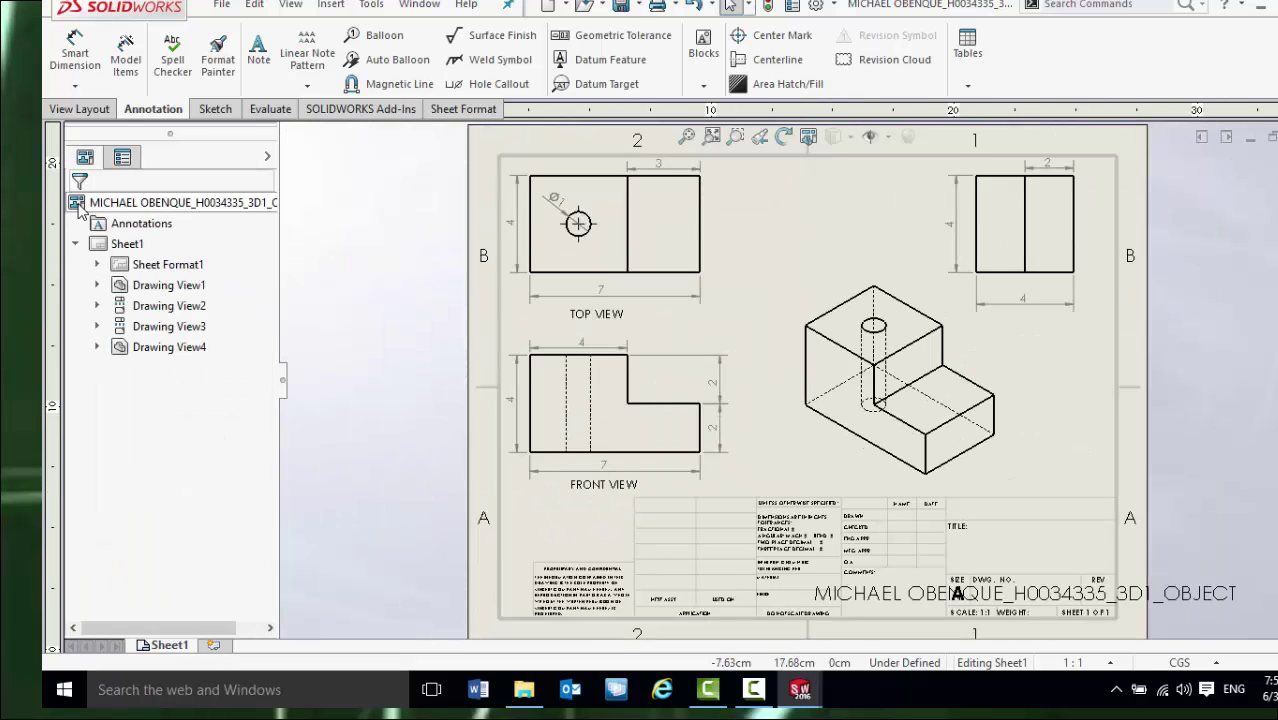
Step: Add the ISOMETRIC VIEW and RIGHT SIDE VIEW notes beneath their views
left_click(256, 55)
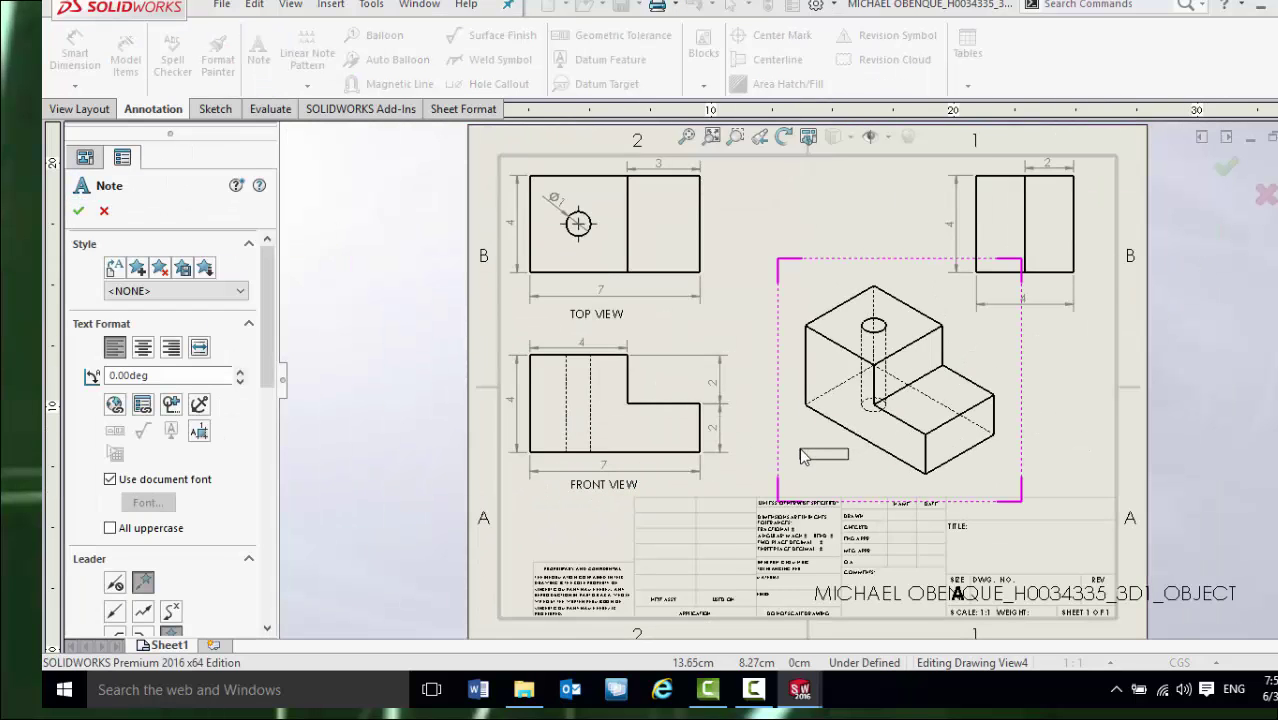
left_click(810, 440)
type("ISO")
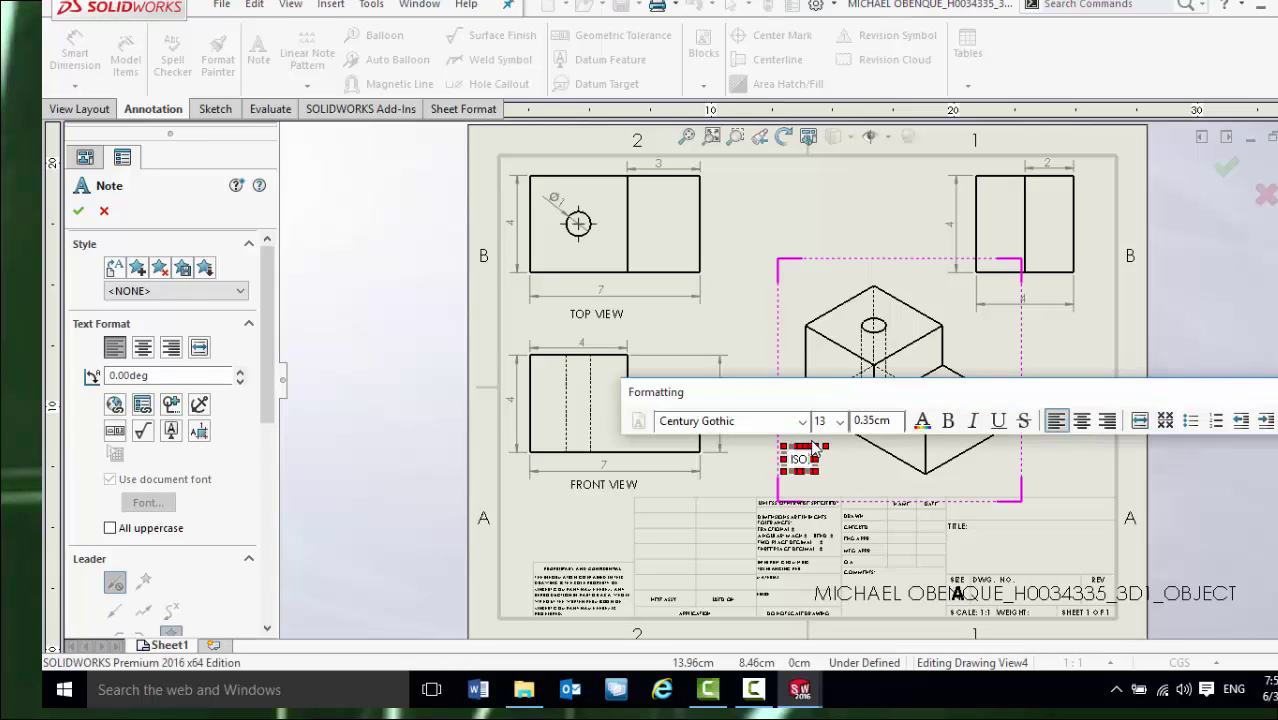
type("METRIC VIEW")
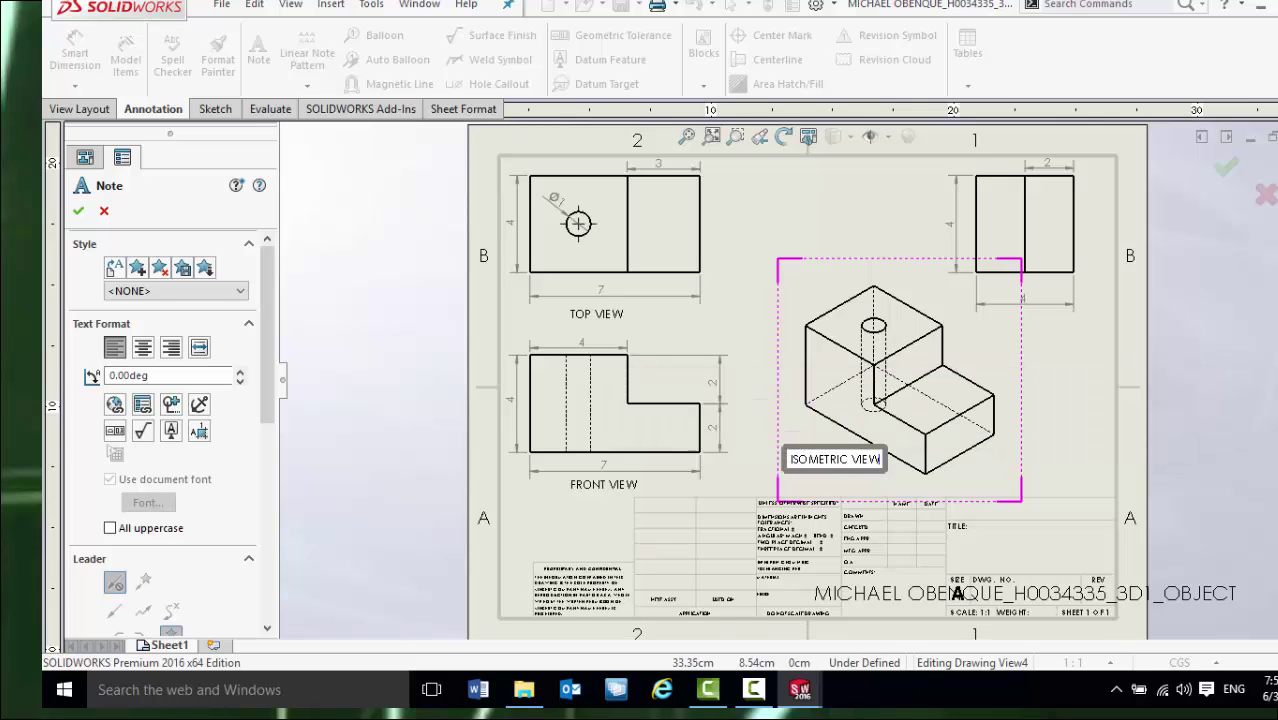
left_click(80, 213)
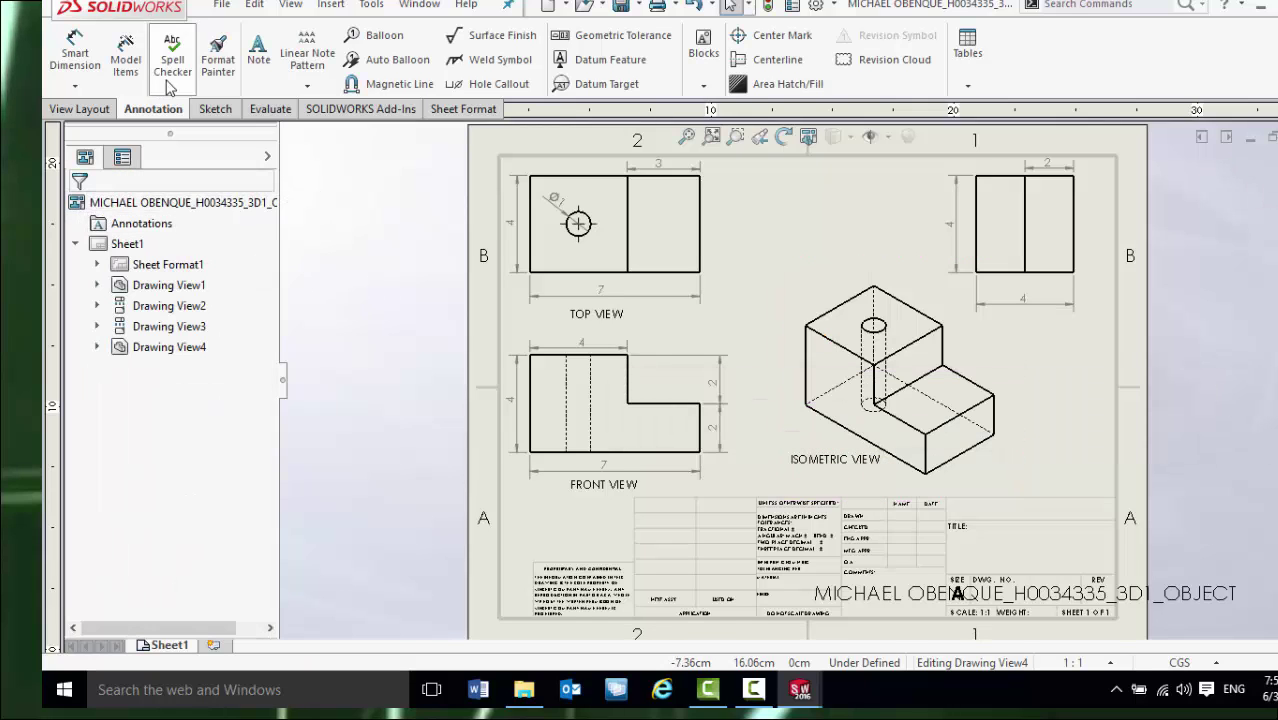
left_click(255, 55)
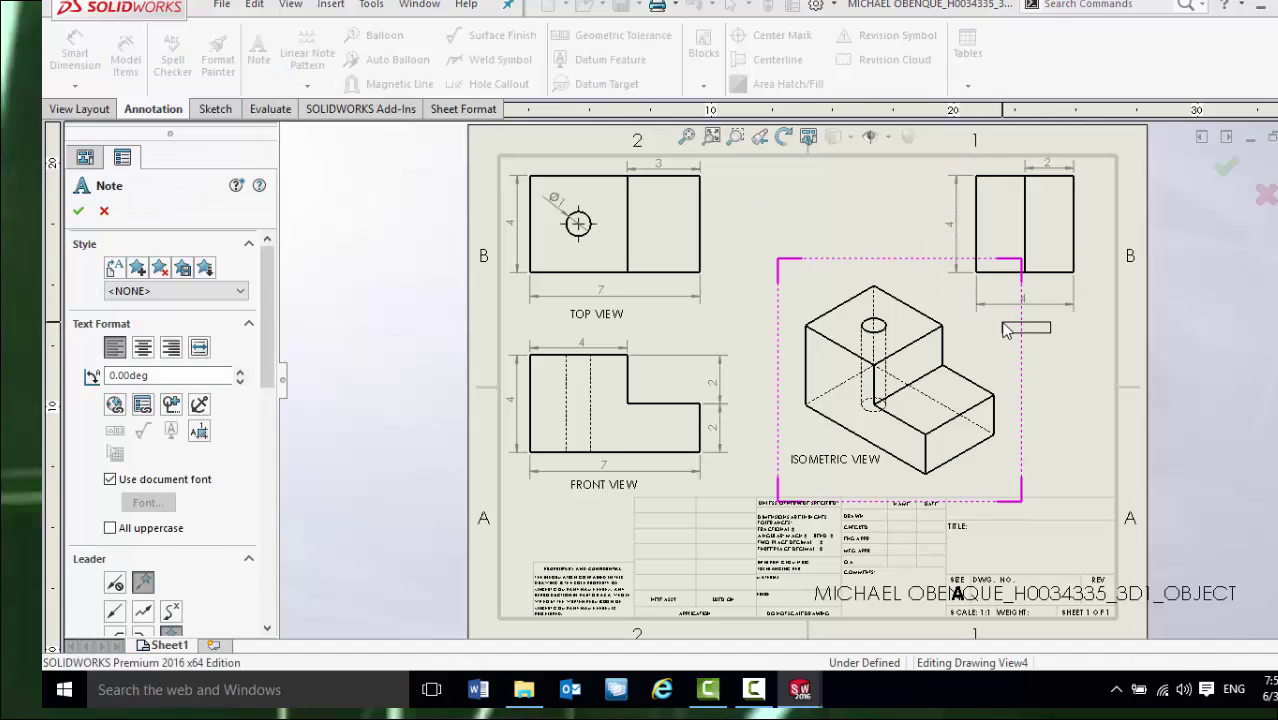
left_click(1020, 370)
type("RIGHT SIDE")
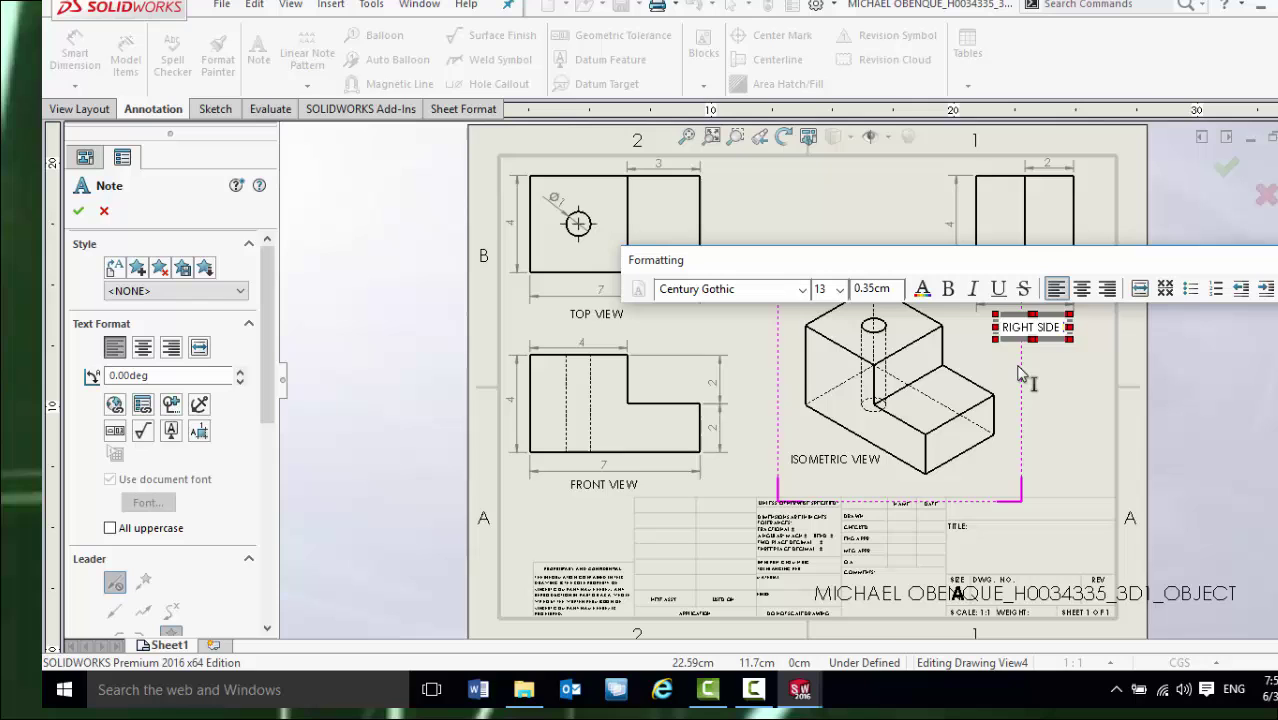
type("V")
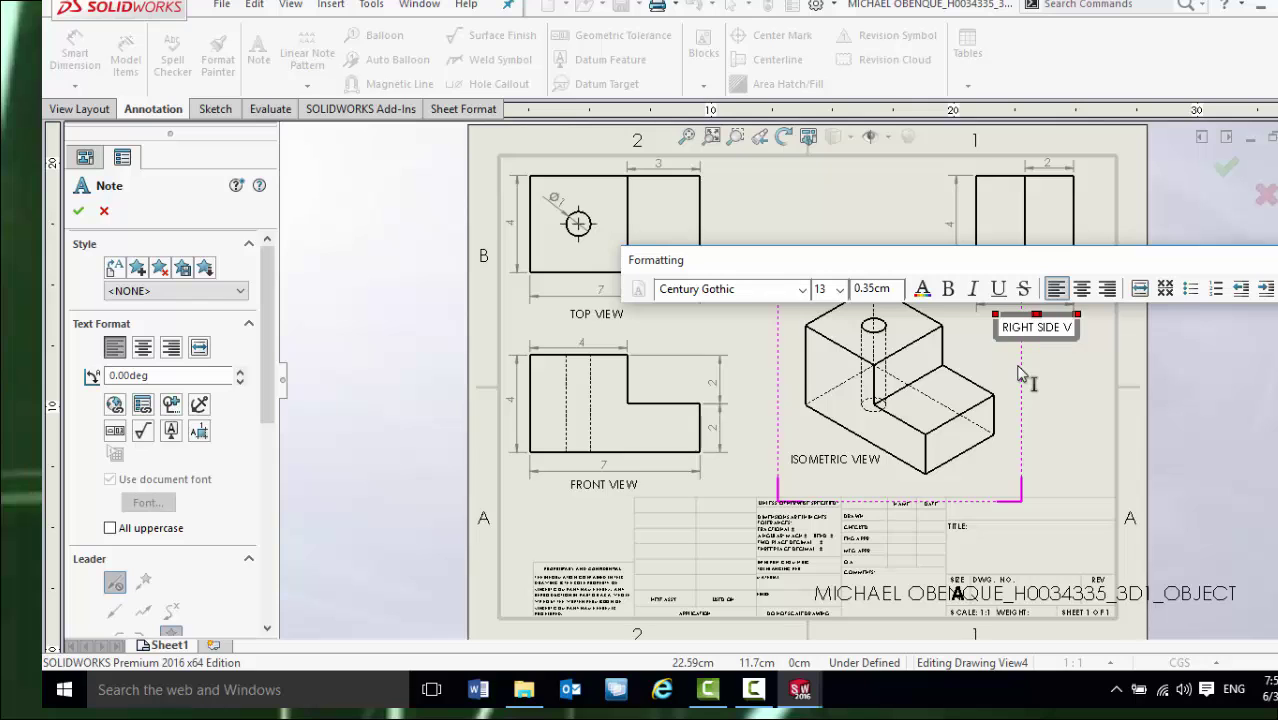
type("IEW")
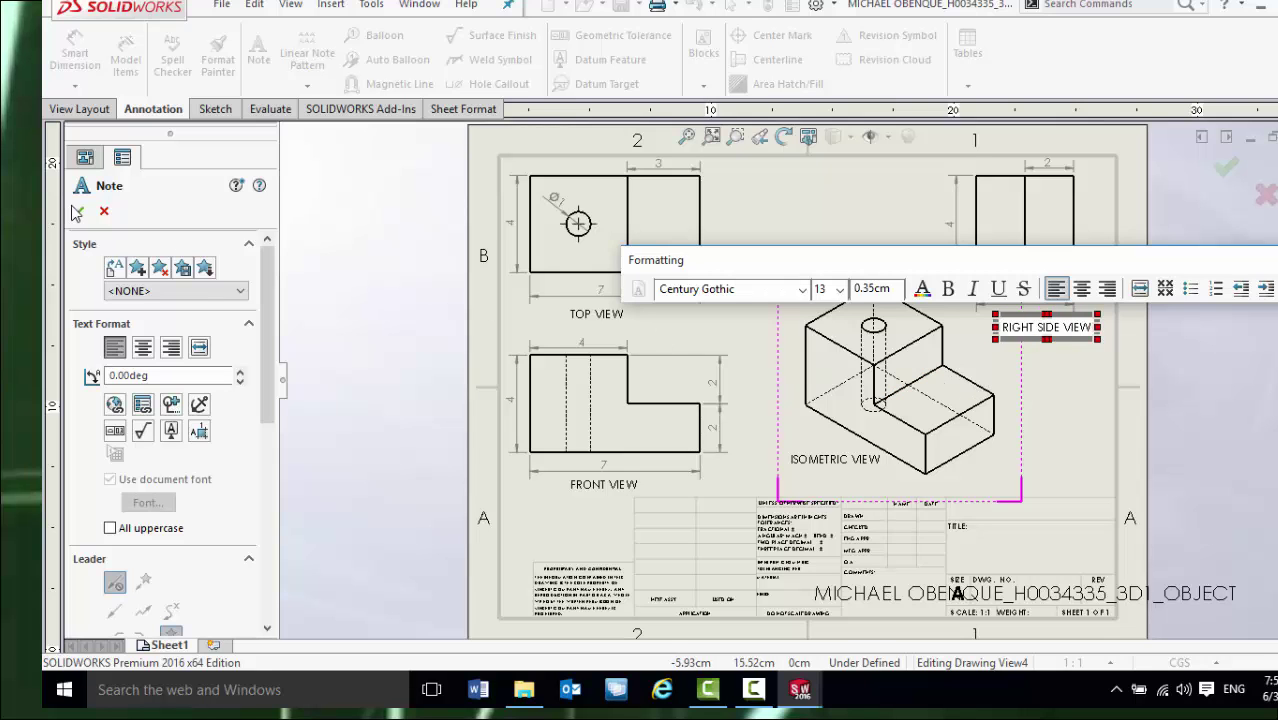
left_click(77, 211)
scroll(950, 250, "down", 2)
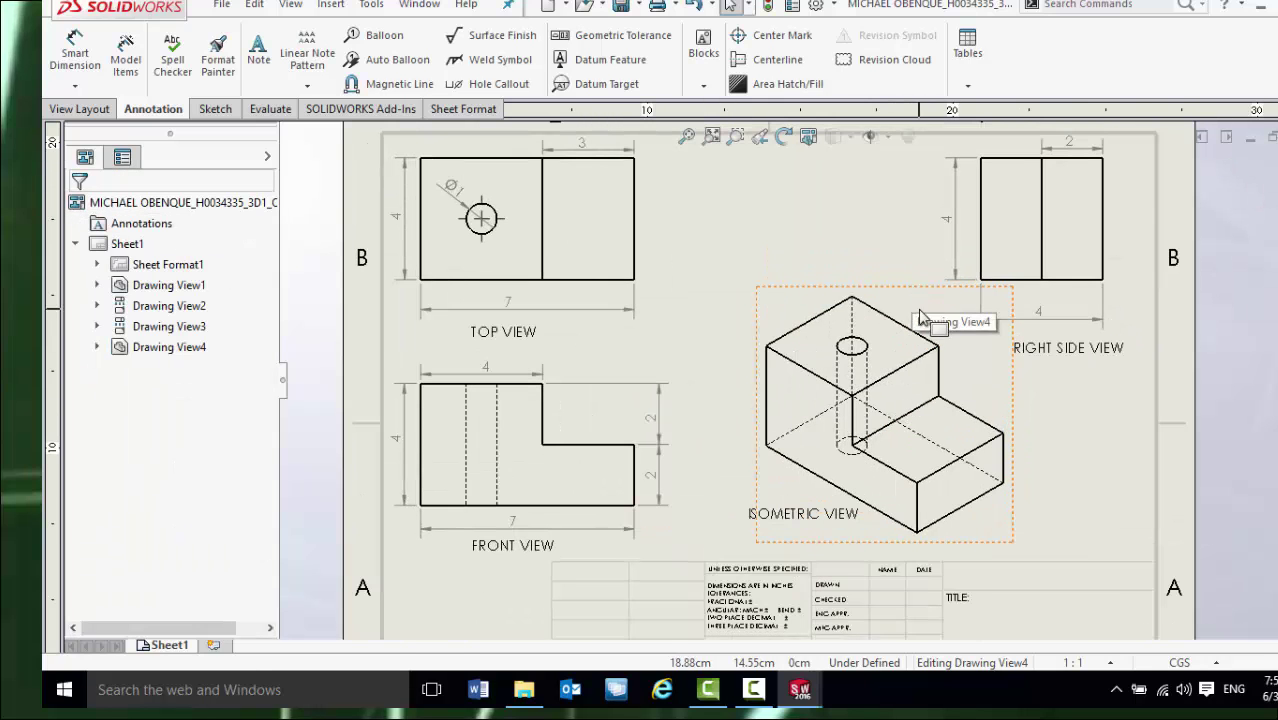
scroll(1011, 476, "up", 3)
scroll(860, 540, "down", 2)
scroll(856, 525, "down", 1)
Step: Switch Sheet Format1 into Edit Sheet Format mode
scroll(851, 505, "up", 3)
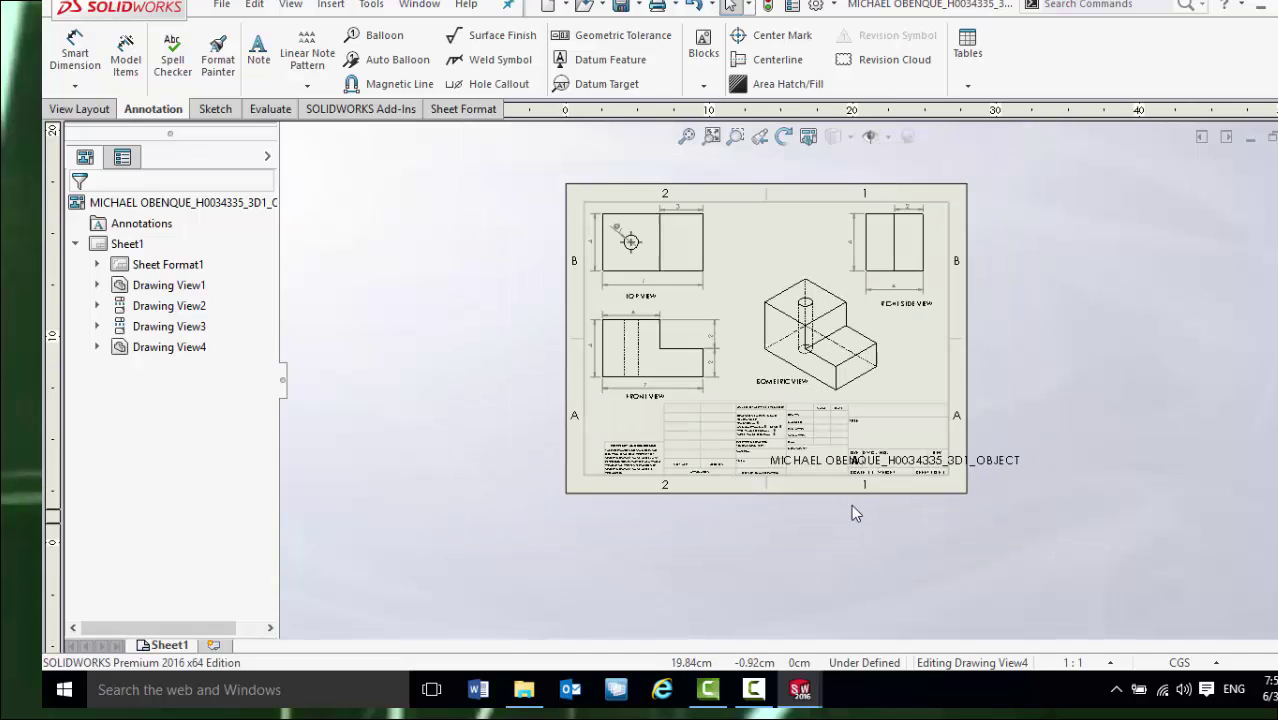
scroll(930, 288, "down", 1)
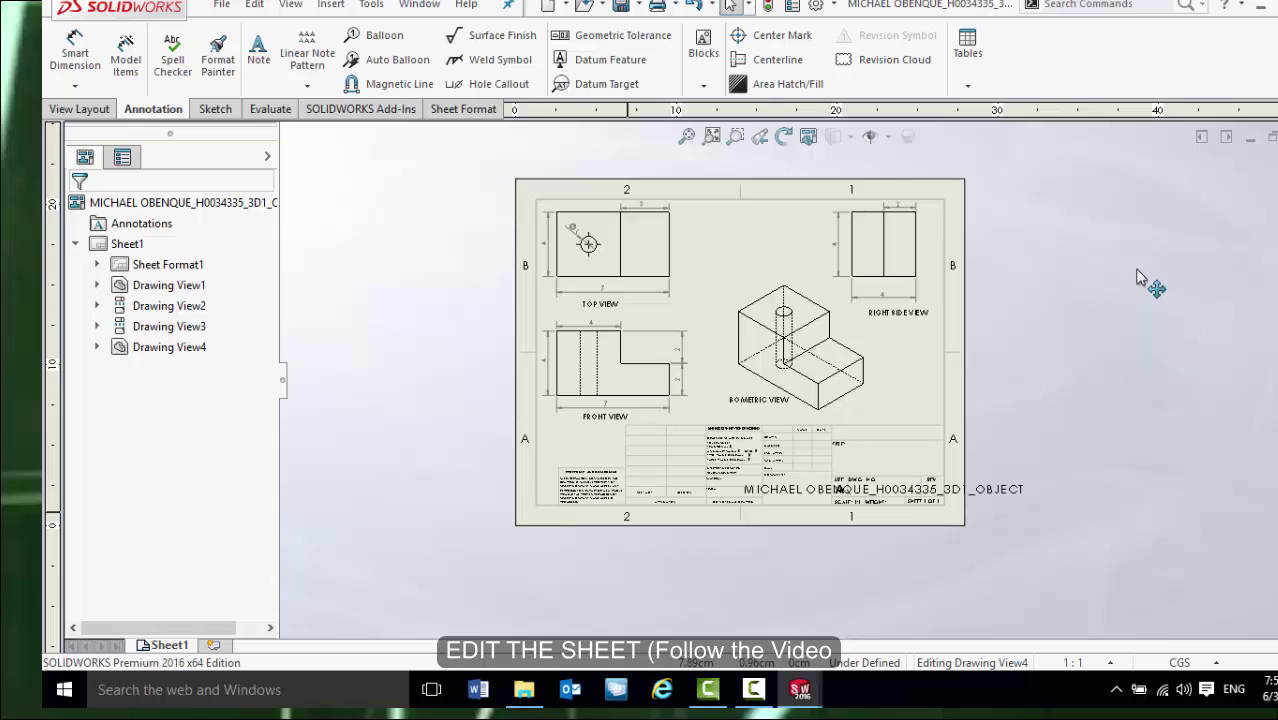
left_click(166, 266)
scroll(876, 340, "down", 1)
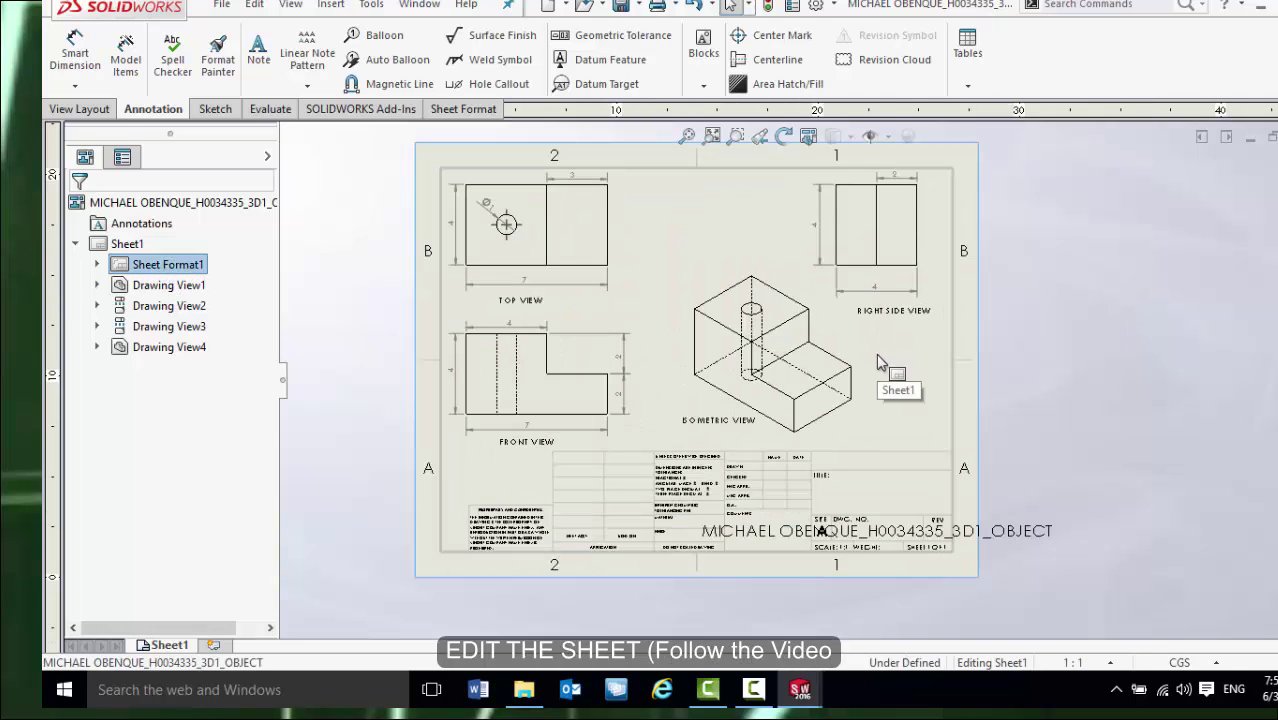
scroll(879, 362, "up", 1)
scroll(792, 334, "down", 1)
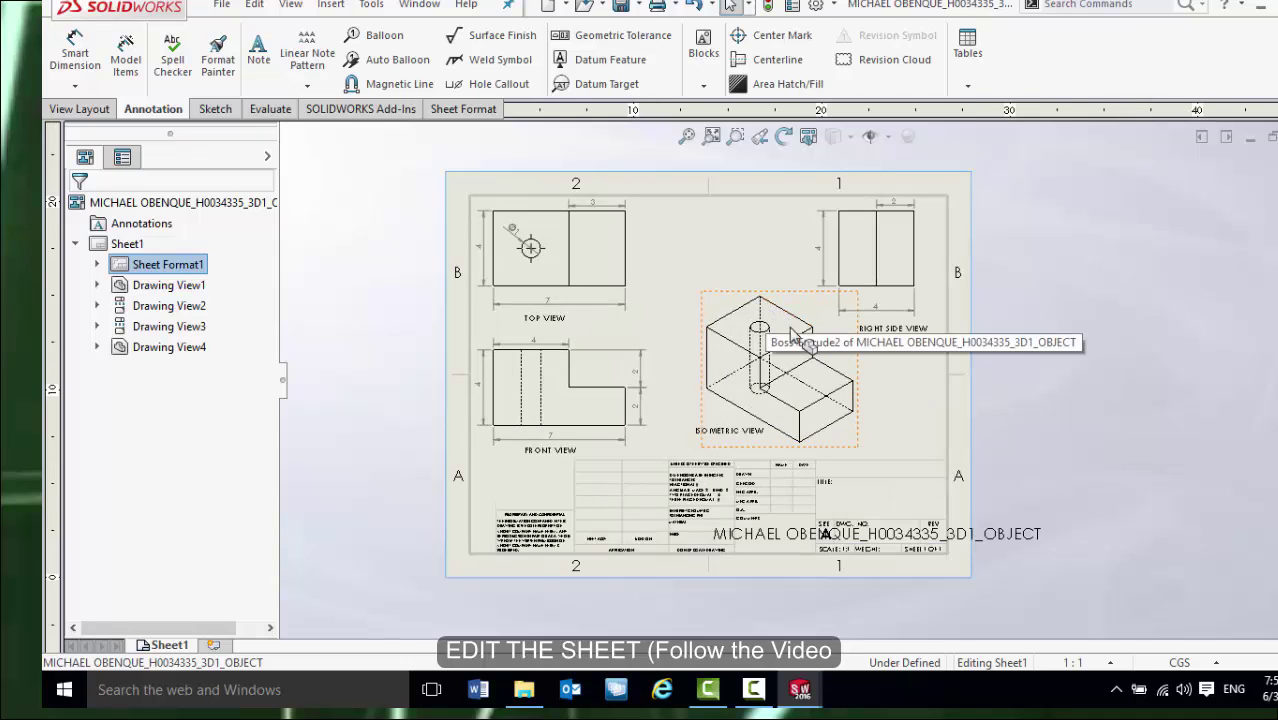
right_click(141, 274)
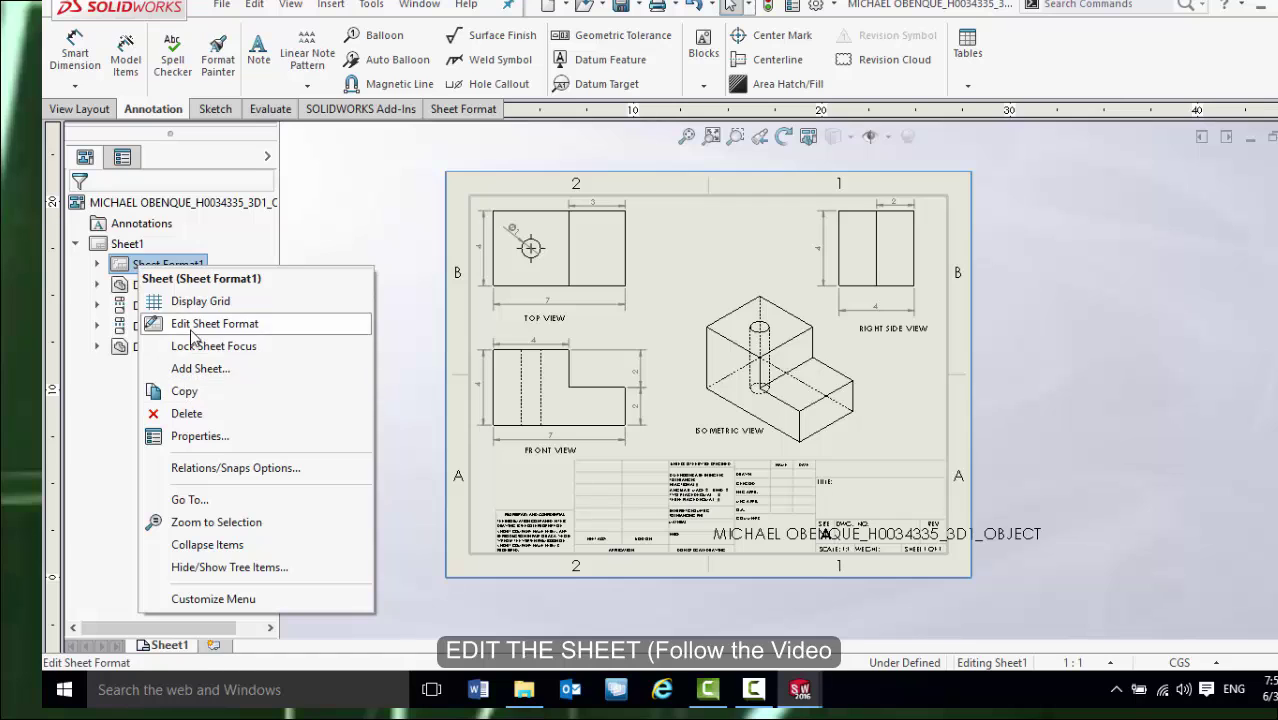
left_click(192, 330)
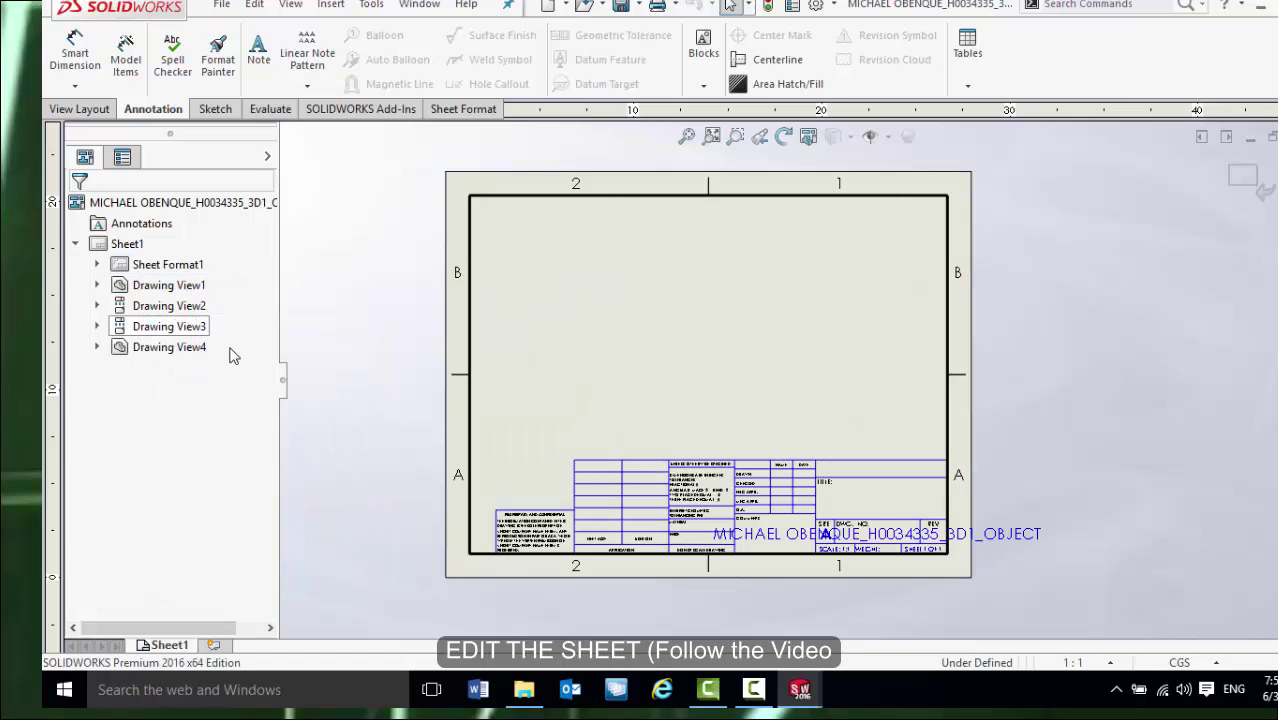
Step: Delete the left title-block cells, their notes, the drawing-name note and leftover lines
scroll(770, 520, "down", 2)
scroll(770, 520, "down", 2)
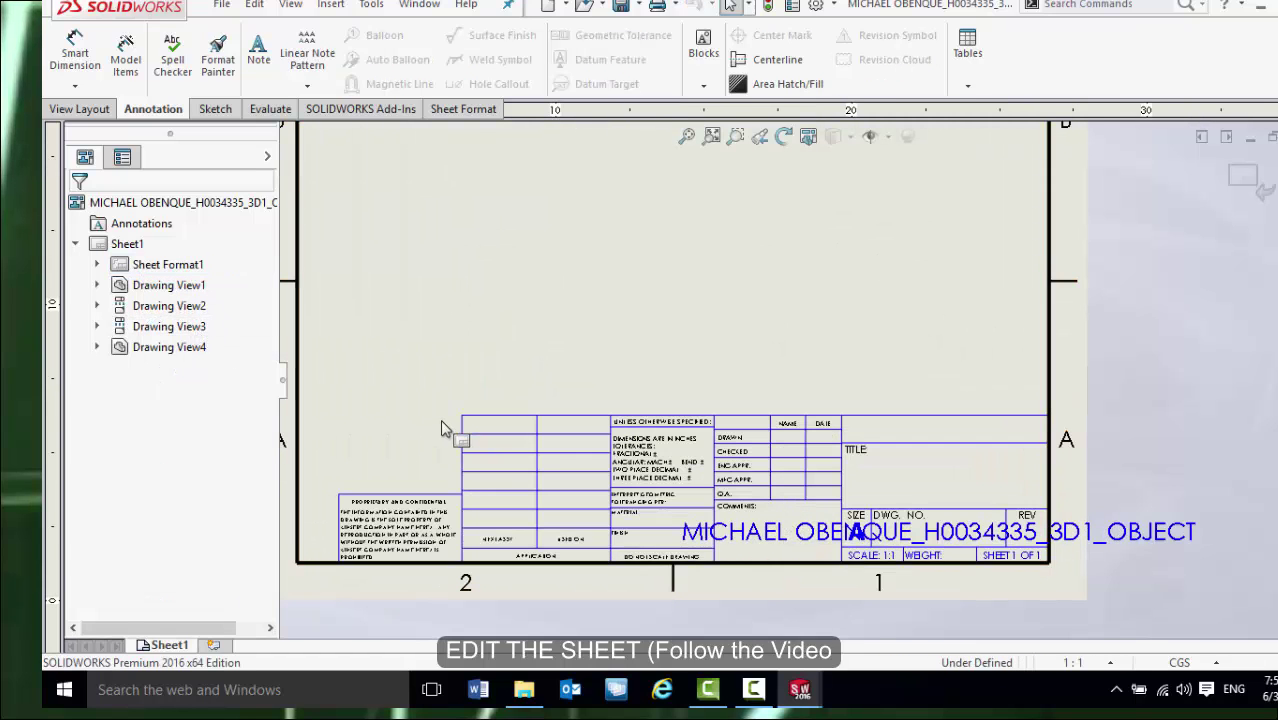
left_click_drag(328, 334, 834, 602)
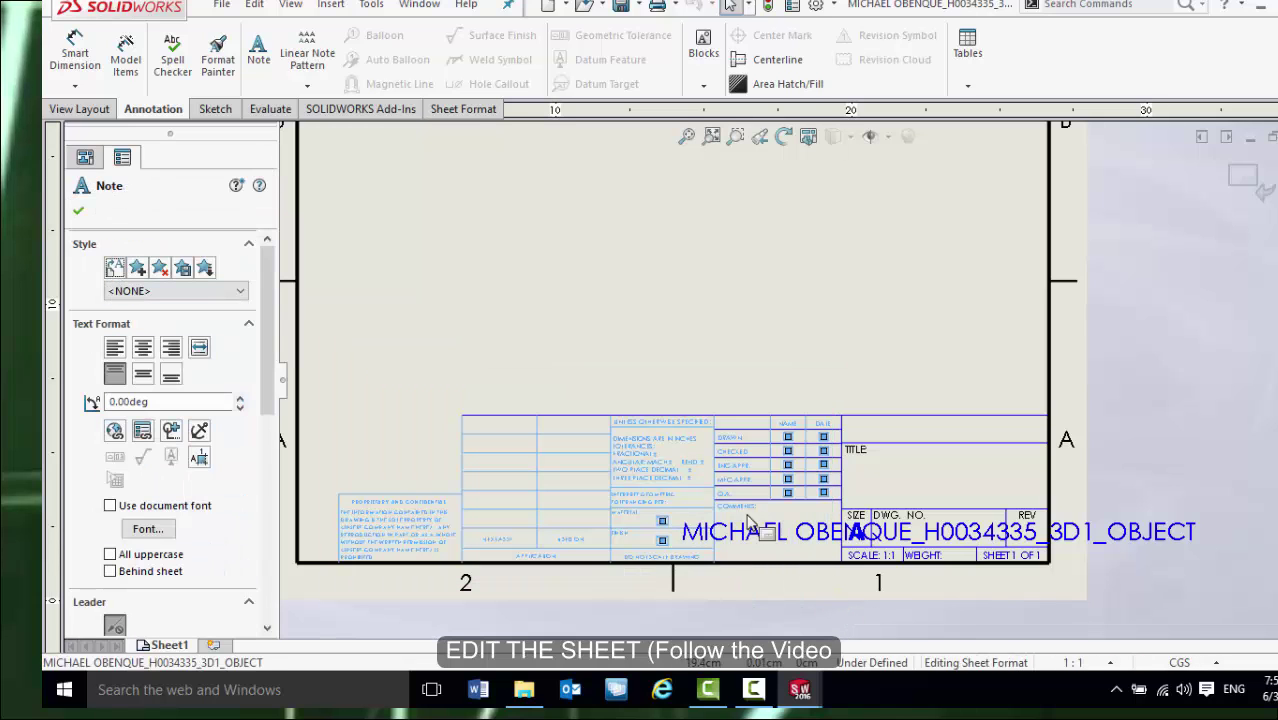
right_click(684, 458)
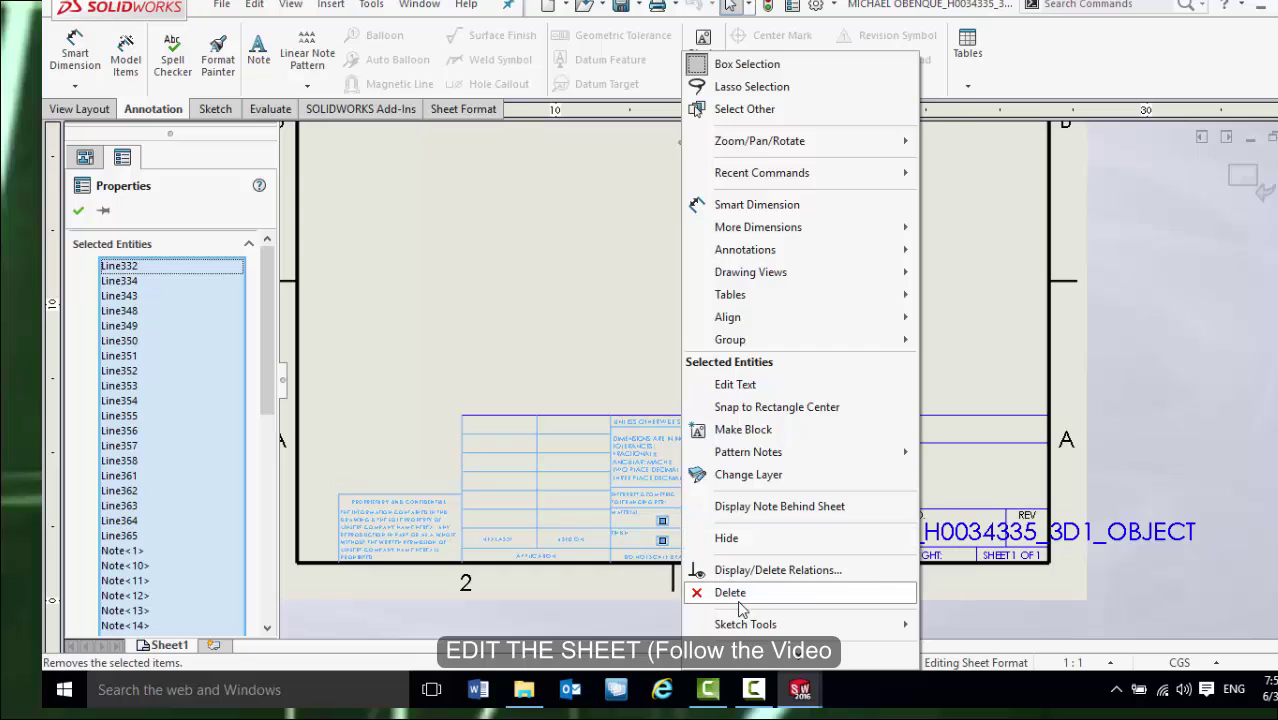
left_click(732, 593)
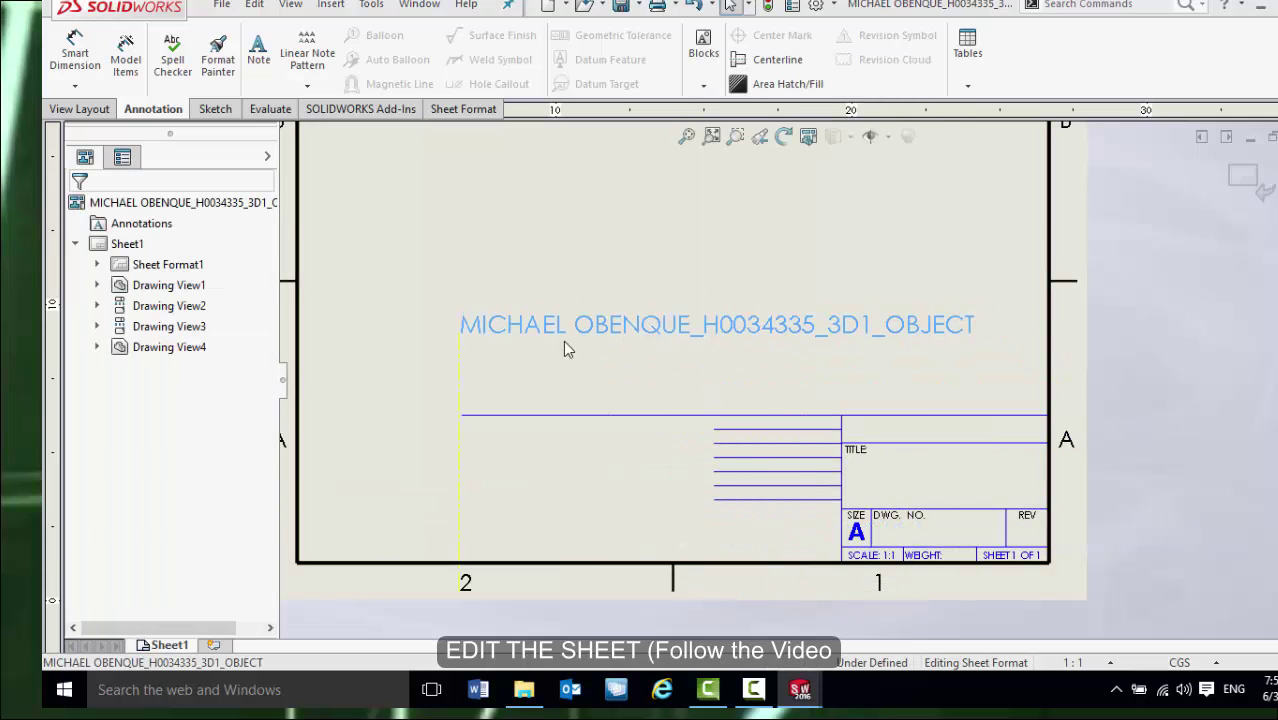
left_click(628, 390)
key("Delete")
left_click_drag(782, 545, 514, 326)
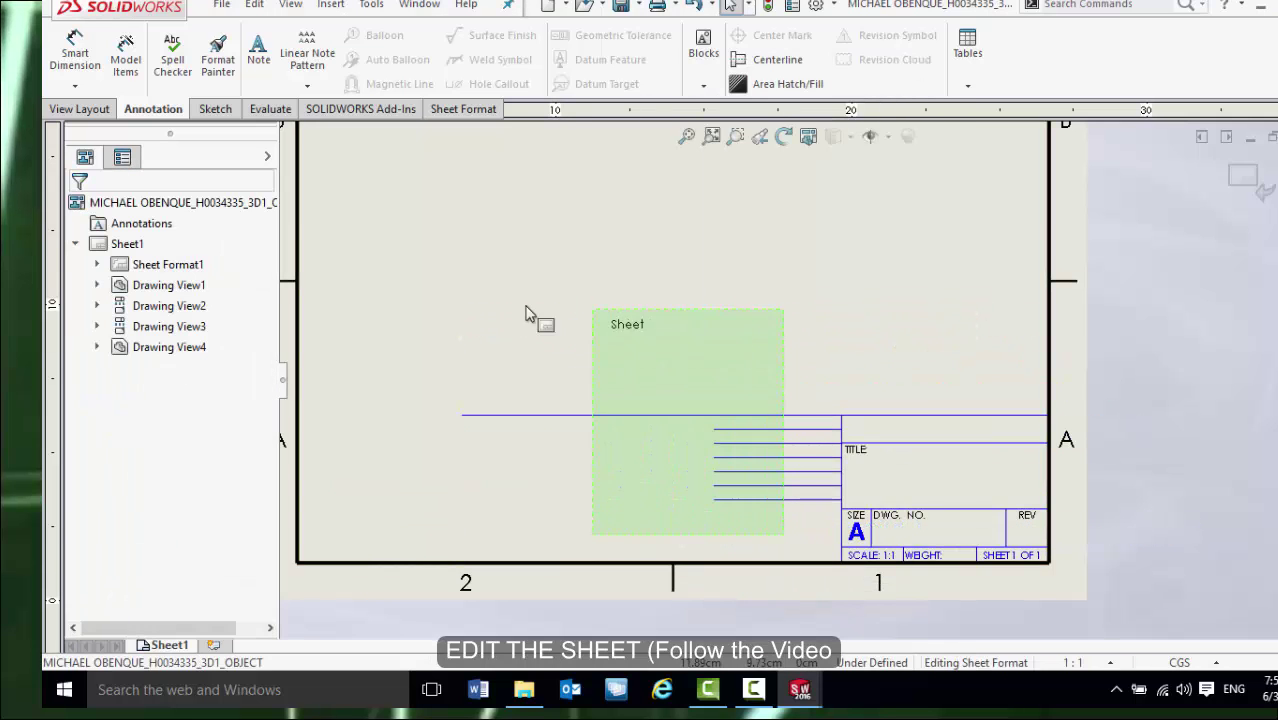
key("Delete")
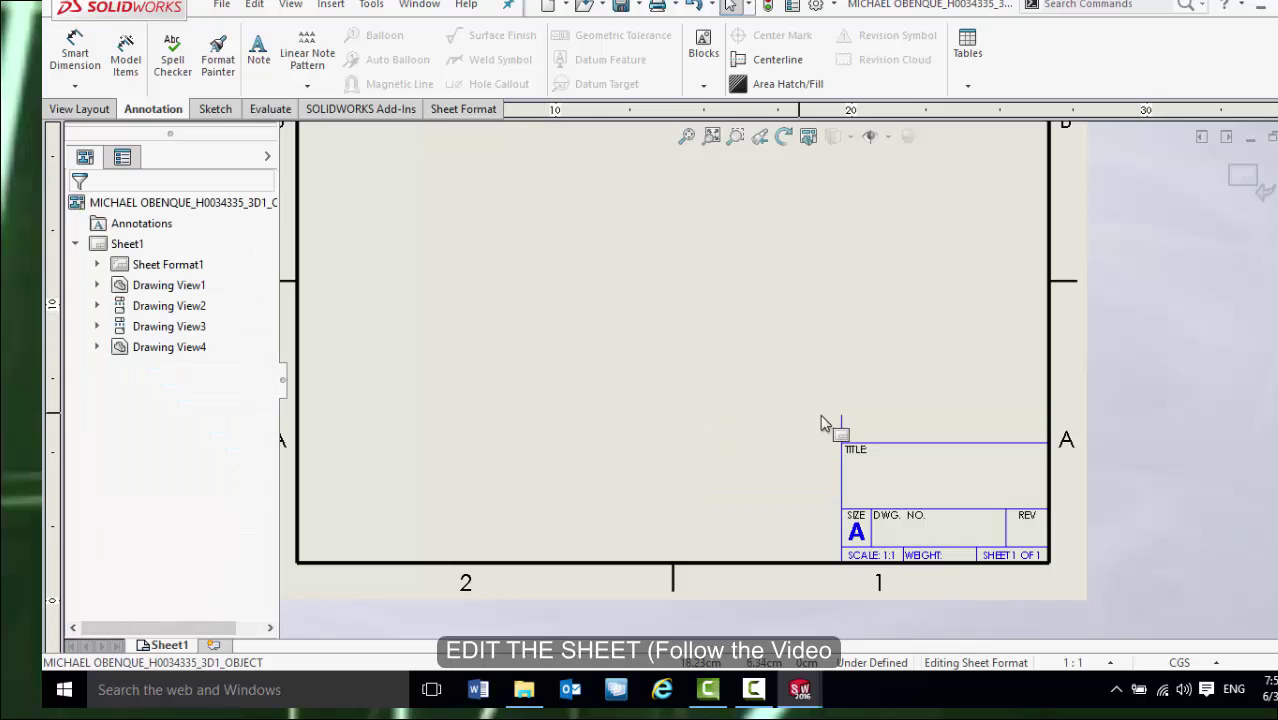
scroll(927, 462, "down", 1)
scroll(921, 462, "down", 1)
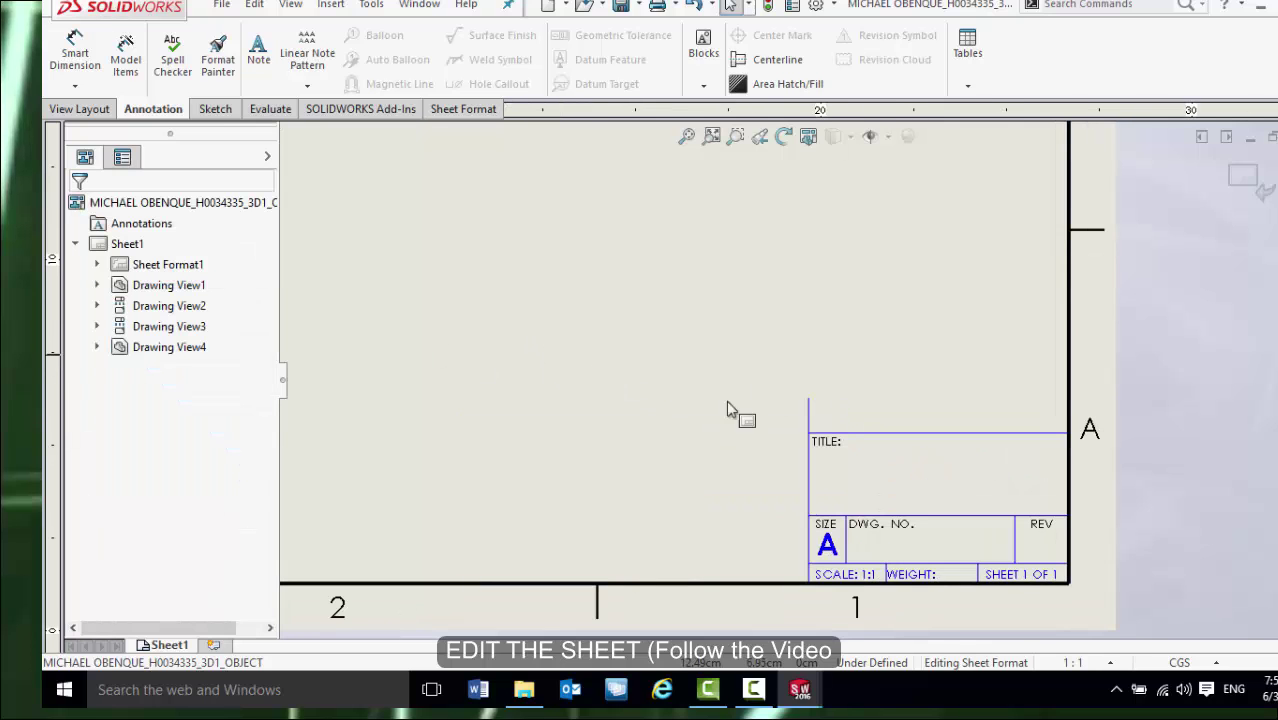
Step: Sketch a new top line over the title block and extend it left with a new left edge down to the border
left_click(212, 109)
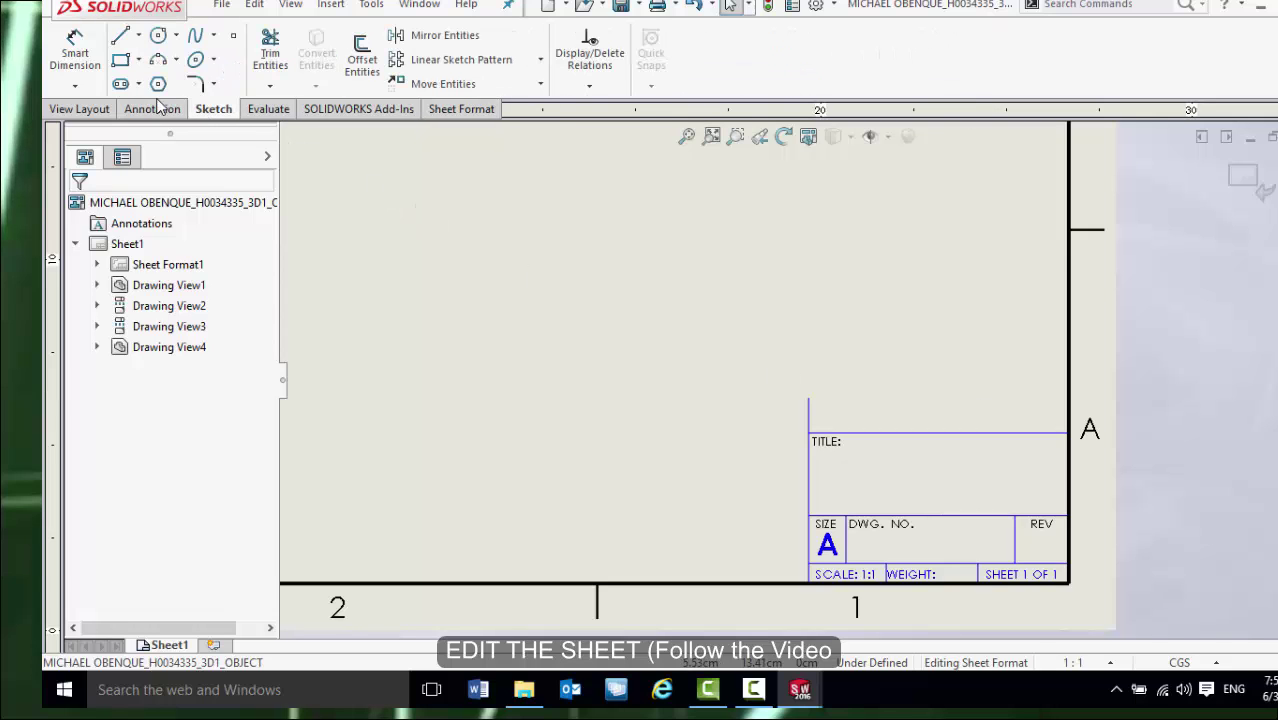
left_click(119, 38)
left_click(809, 399)
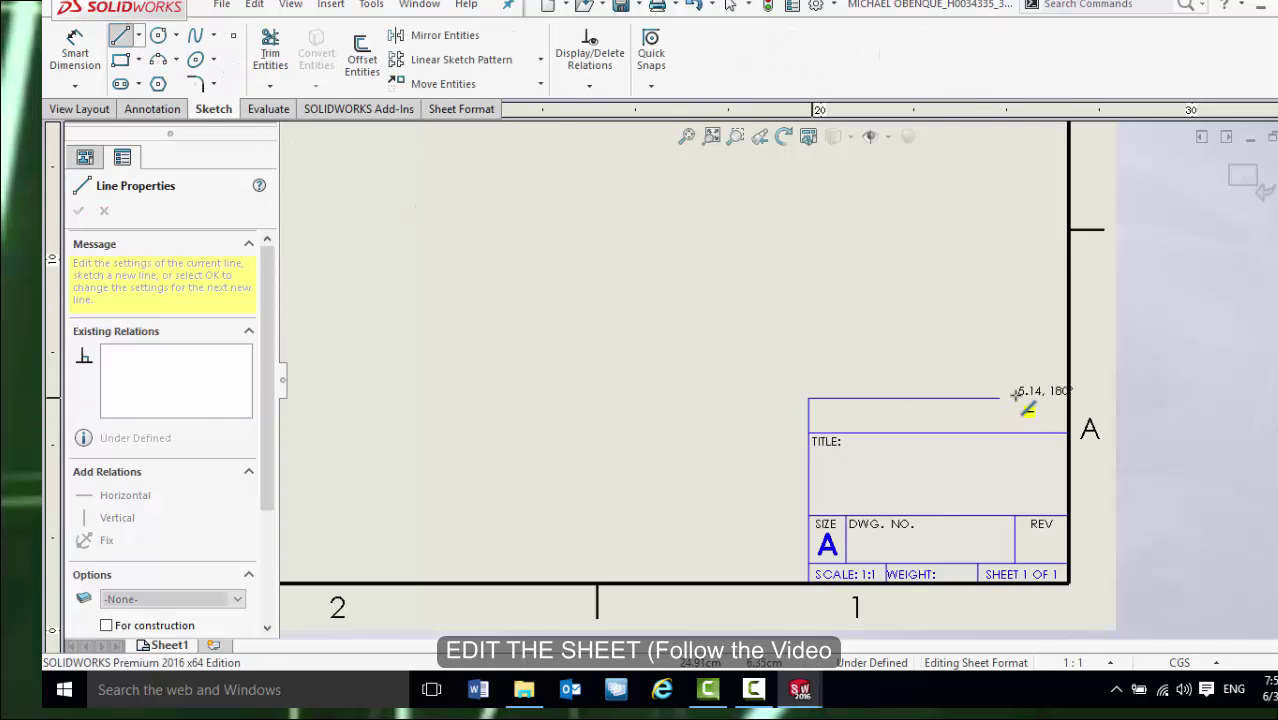
left_click(1068, 399)
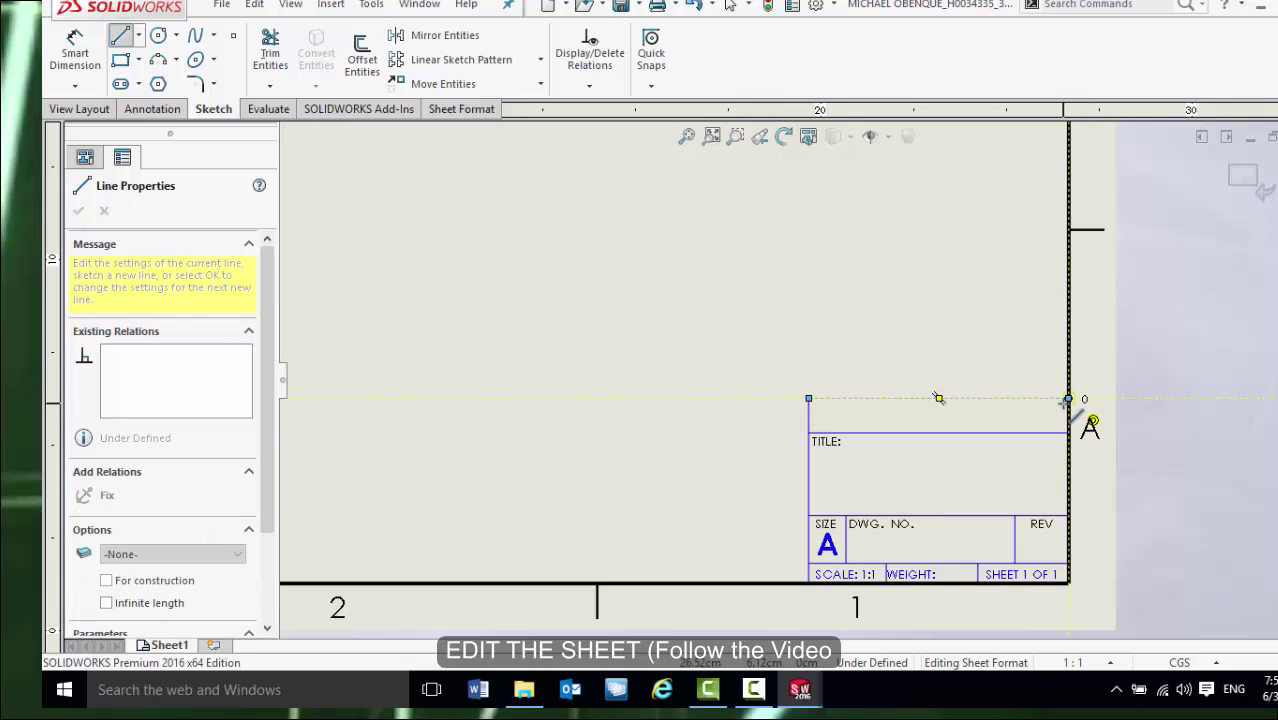
key("Escape")
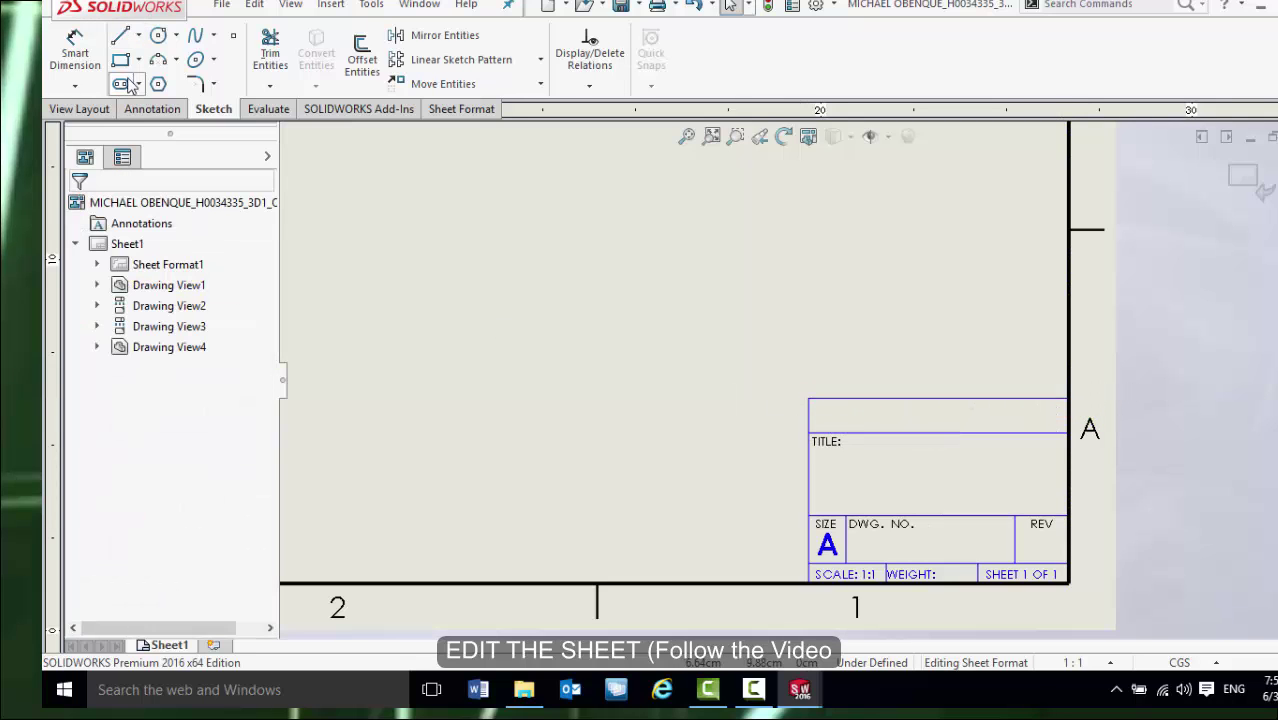
left_click(123, 40)
left_click(809, 399)
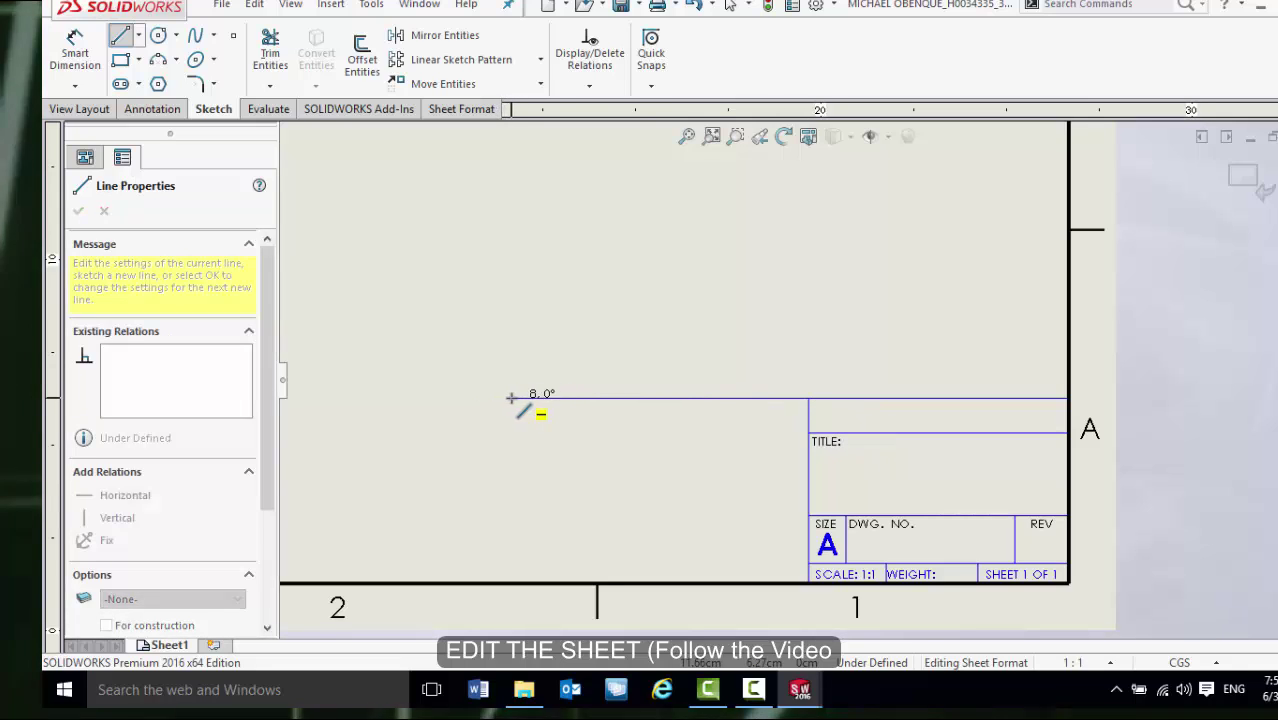
left_click(511, 398)
left_click(511, 582)
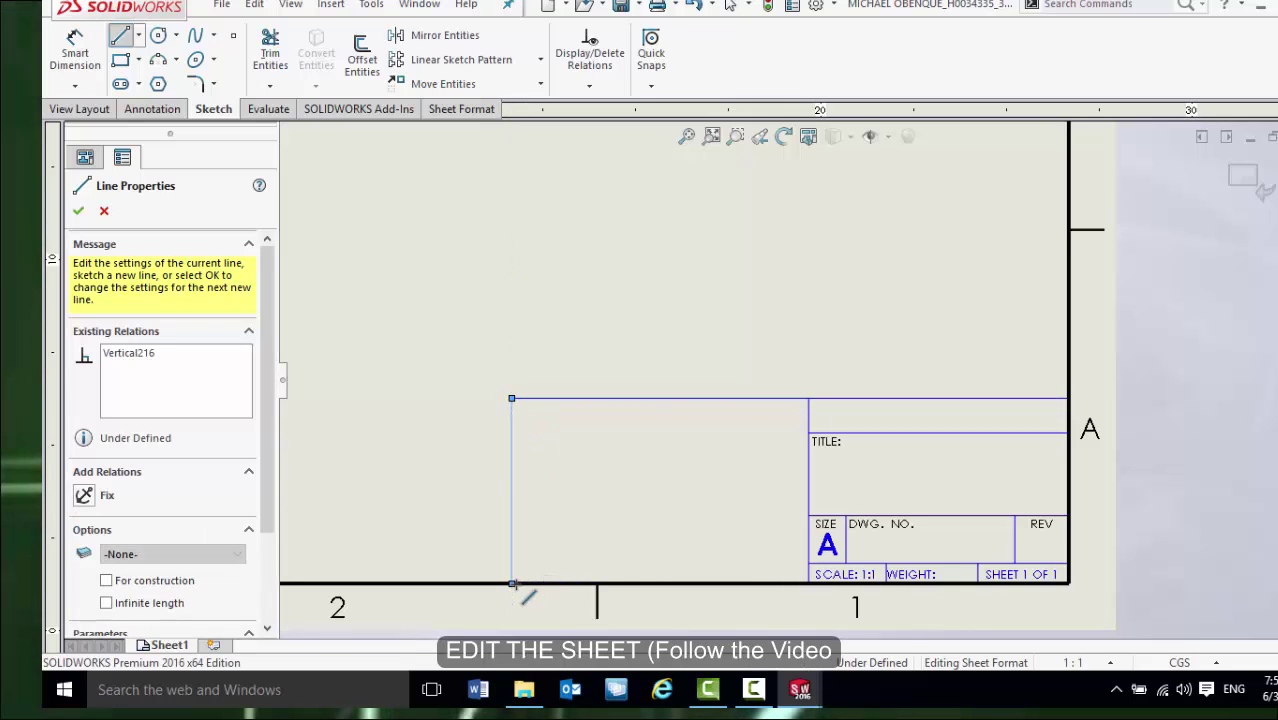
key("Escape")
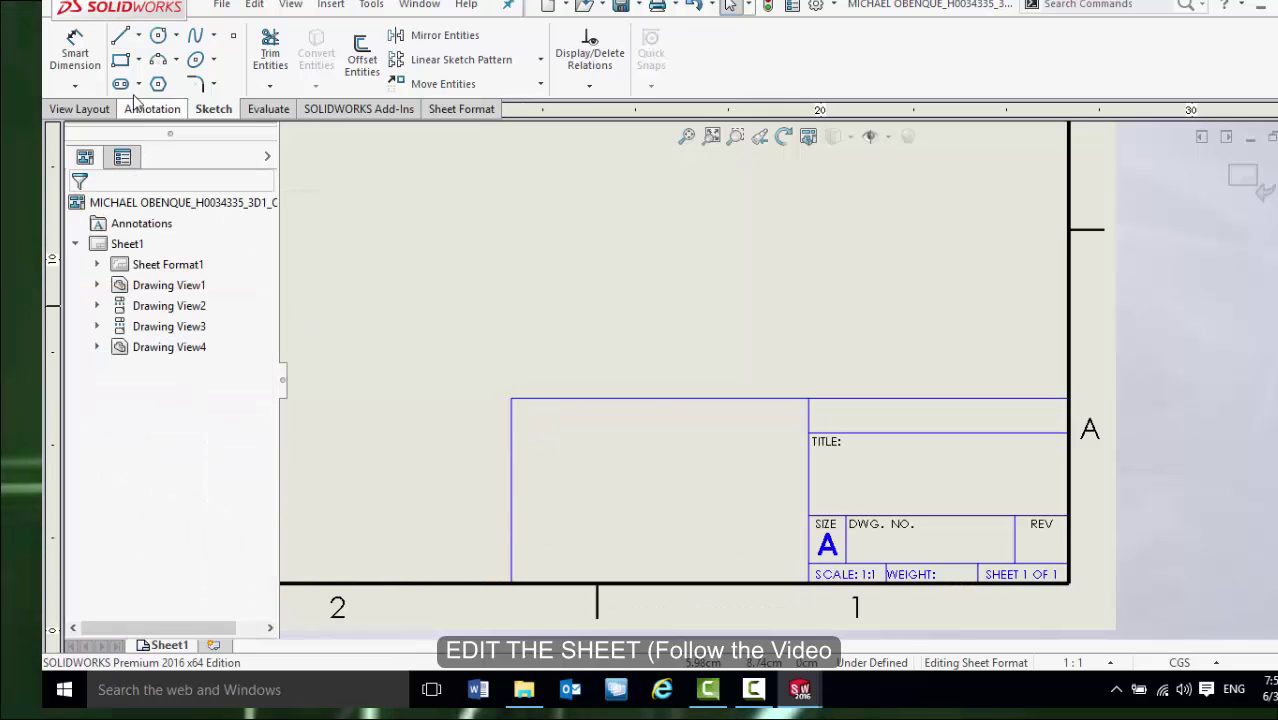
Step: Add horizontal dividers extending the TITLE and SIZE rows across the new left column
left_click(120, 36)
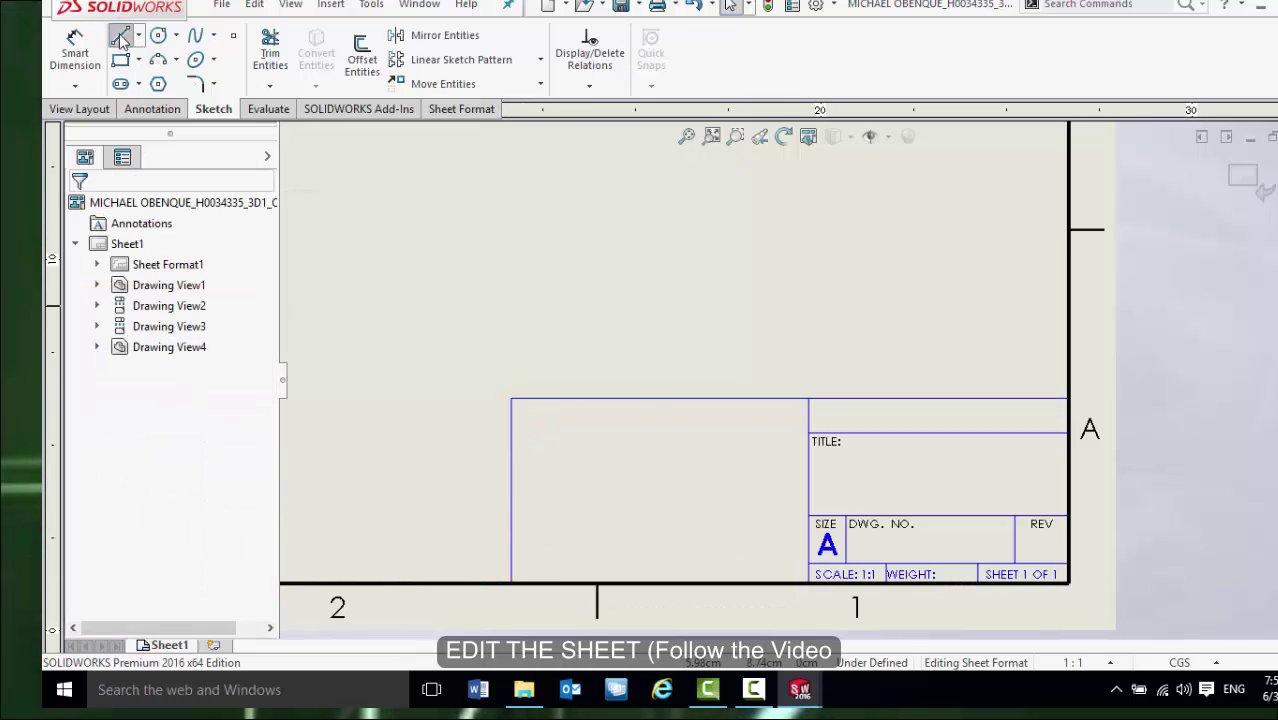
left_click(808, 433)
left_click(511, 433)
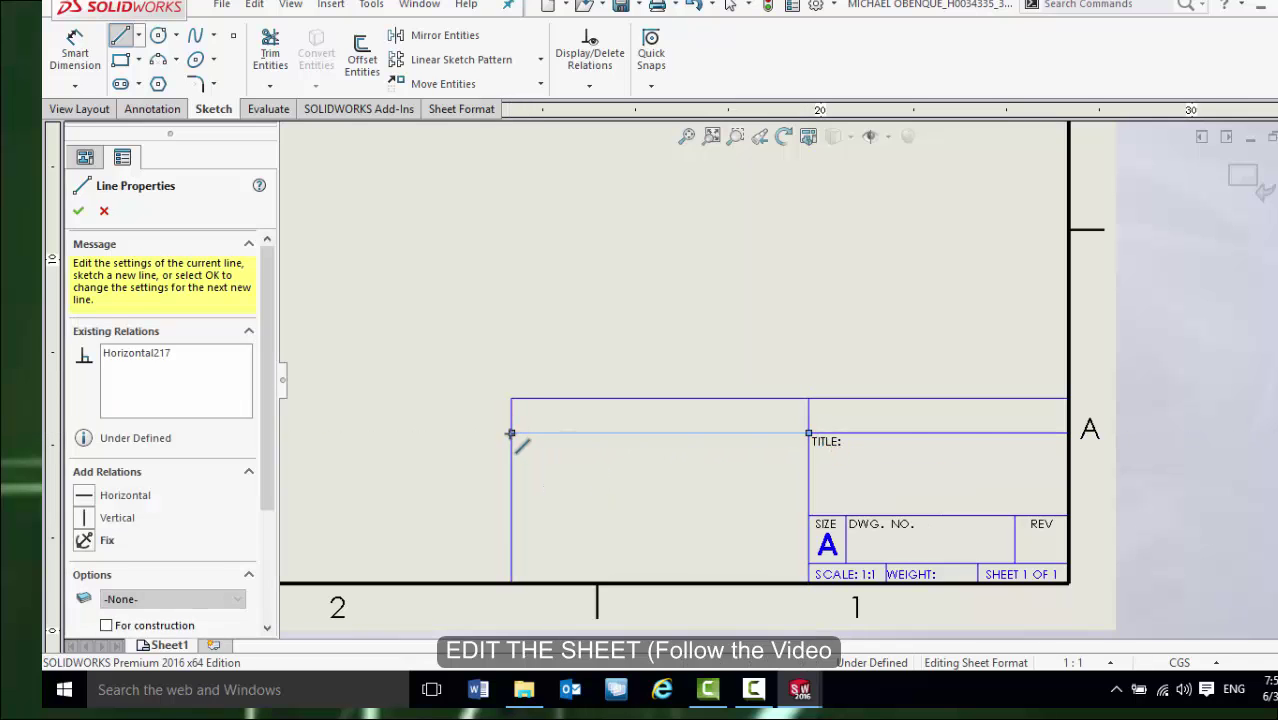
key("Escape")
left_click(120, 36)
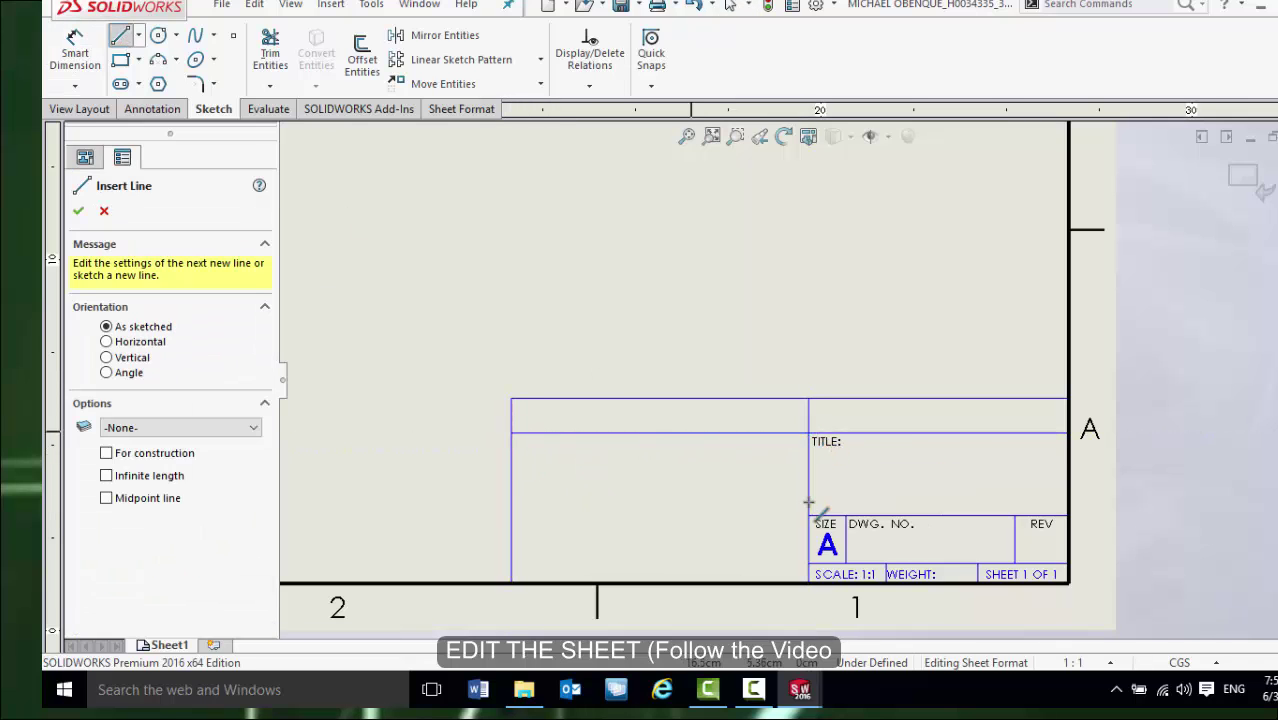
left_click(808, 516)
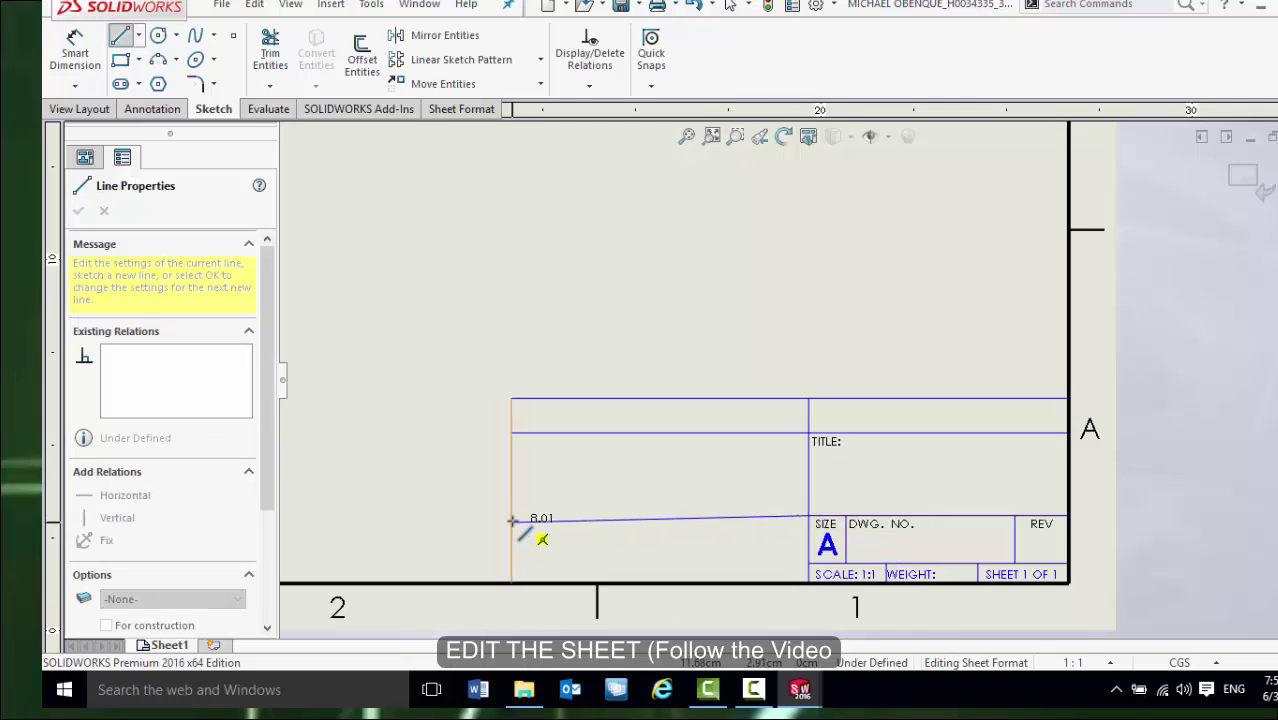
left_click(511, 516)
key("Escape")
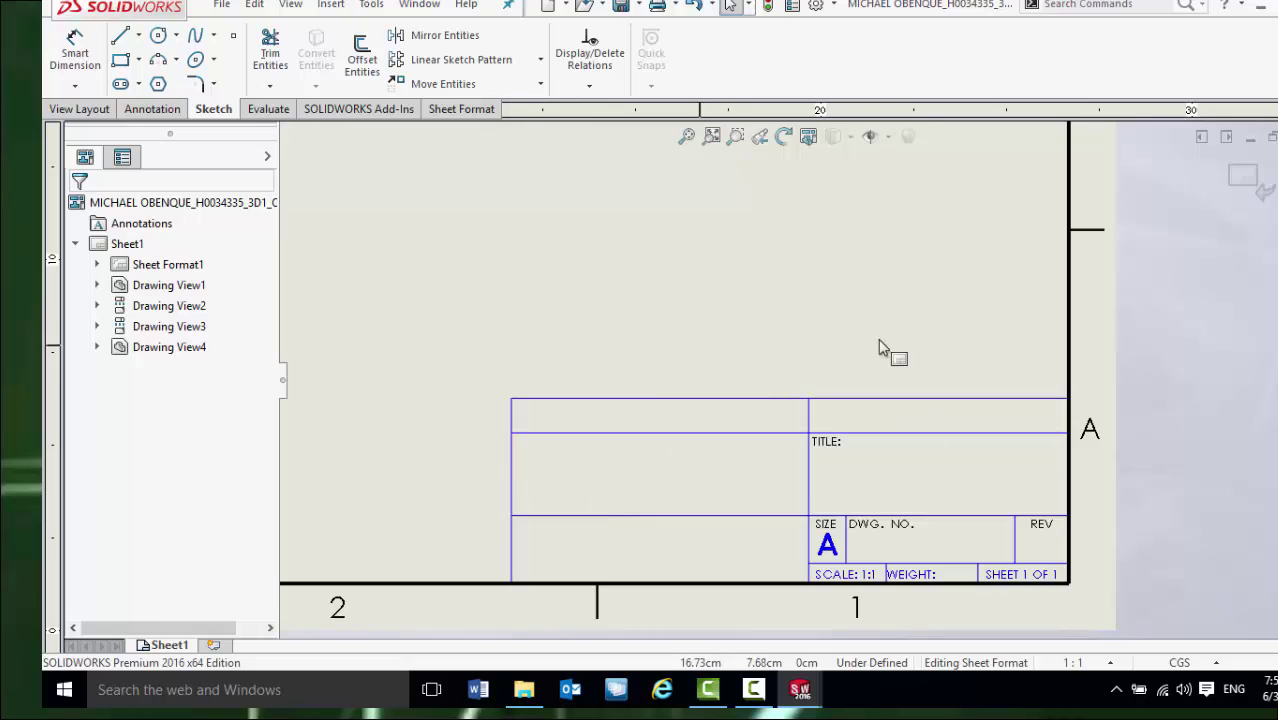
Step: Add a note with the author's name in the new top-left cell
left_click(153, 109)
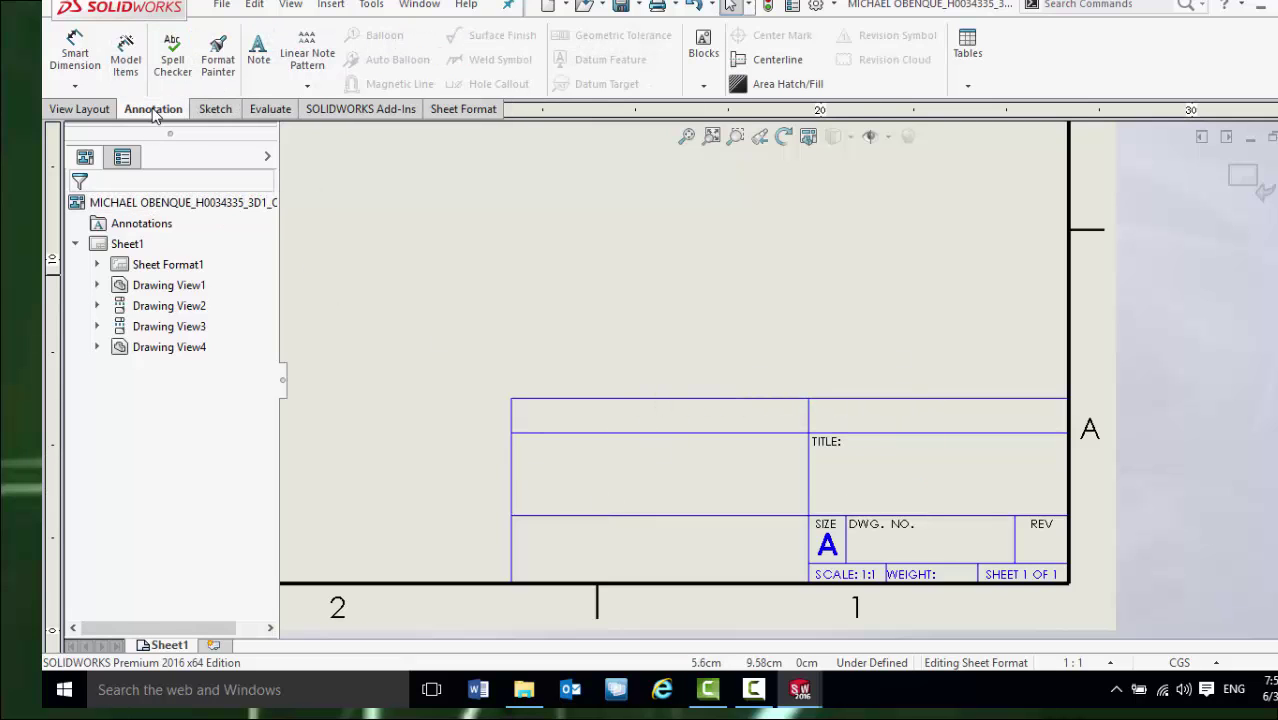
left_click(258, 50)
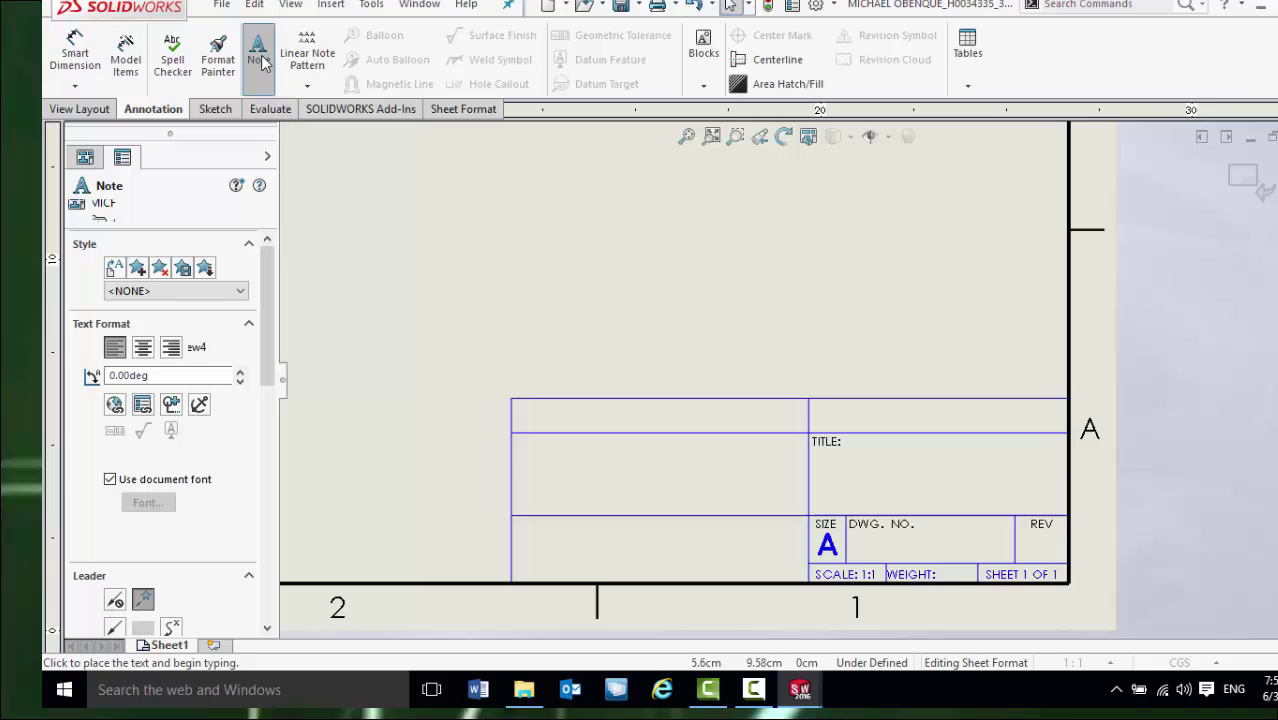
left_click(527, 421)
type("MICH")
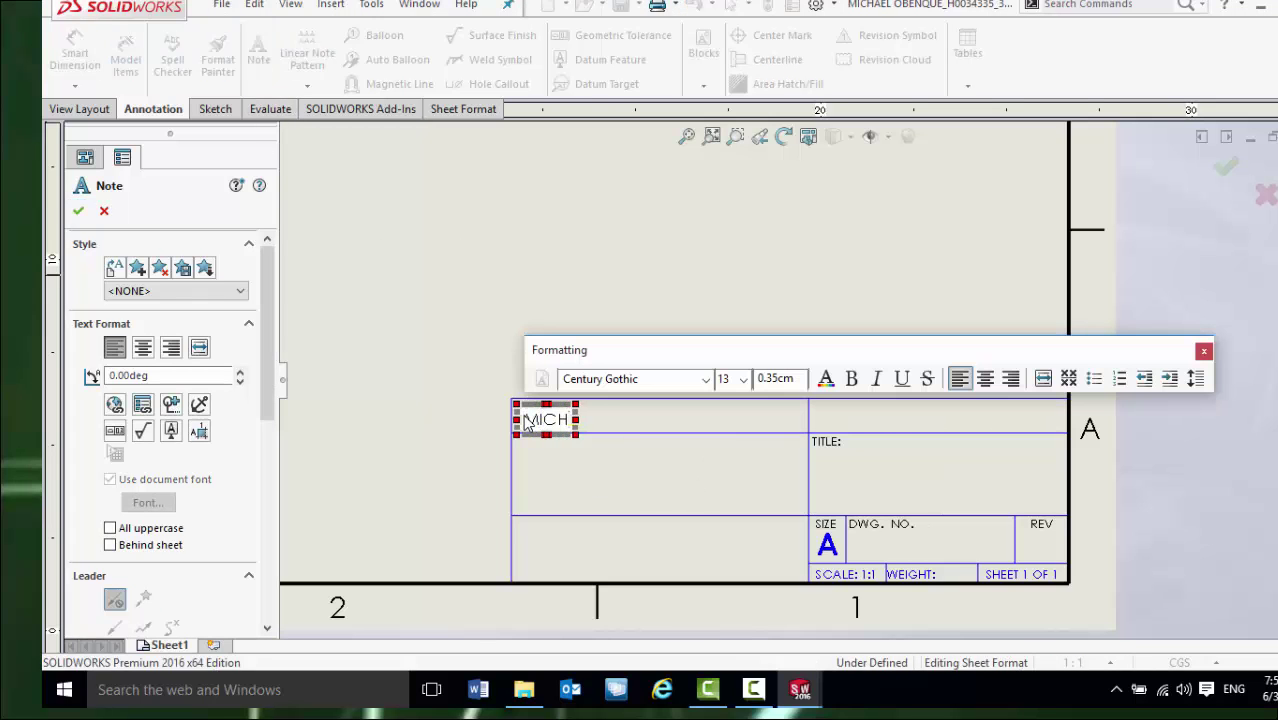
type("AEL OBENQUE H")
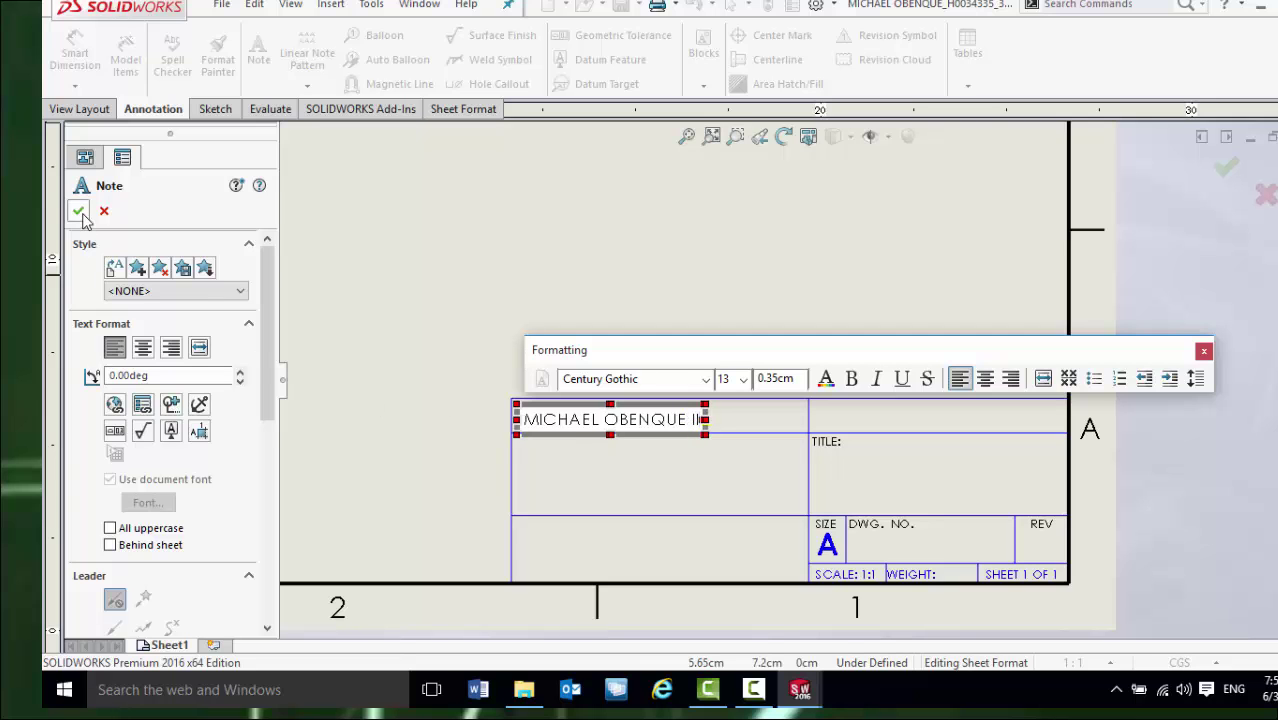
left_click(78, 211)
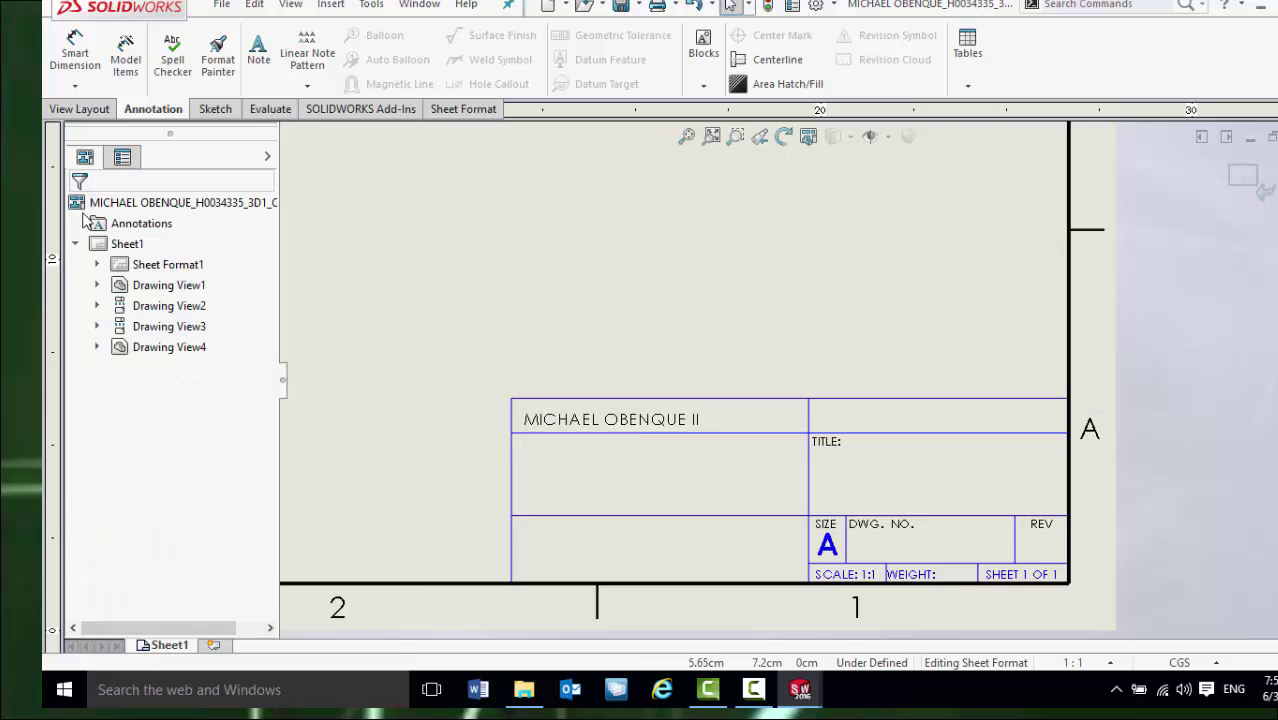
Step: Add a note with the student ID number in the cell above TITLE
left_click(258, 50)
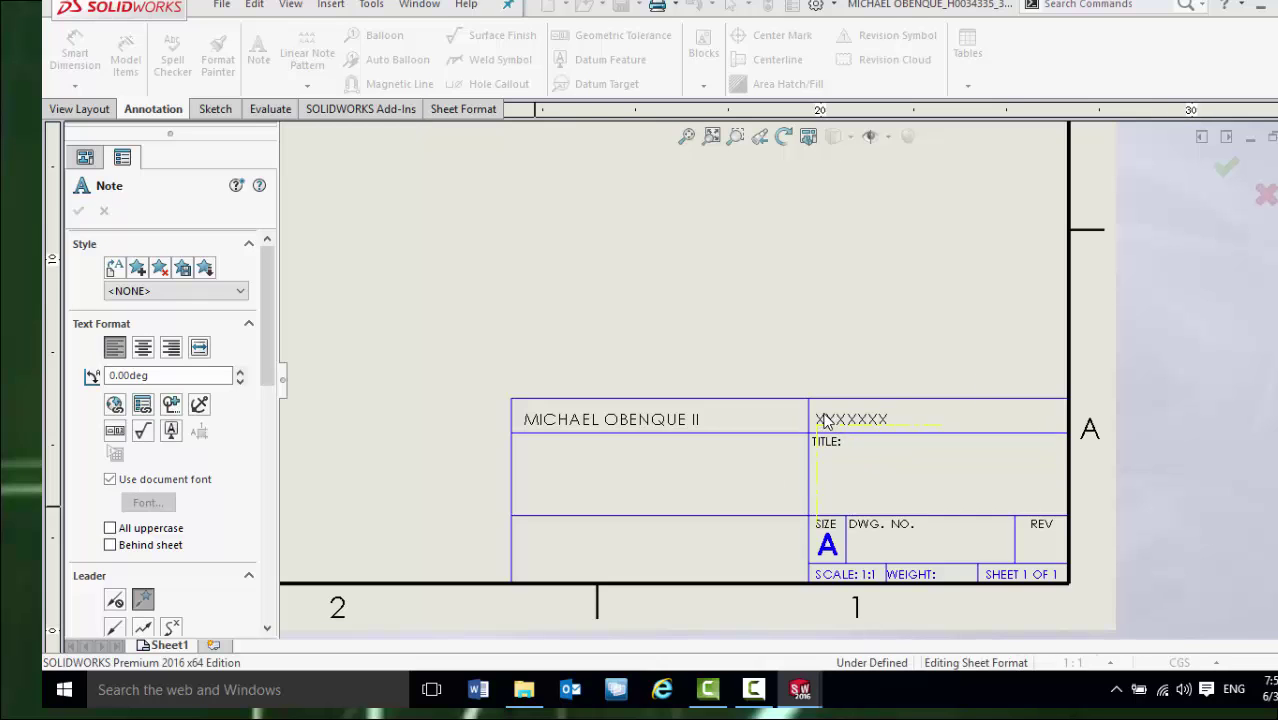
left_click(824, 421)
type("H00")
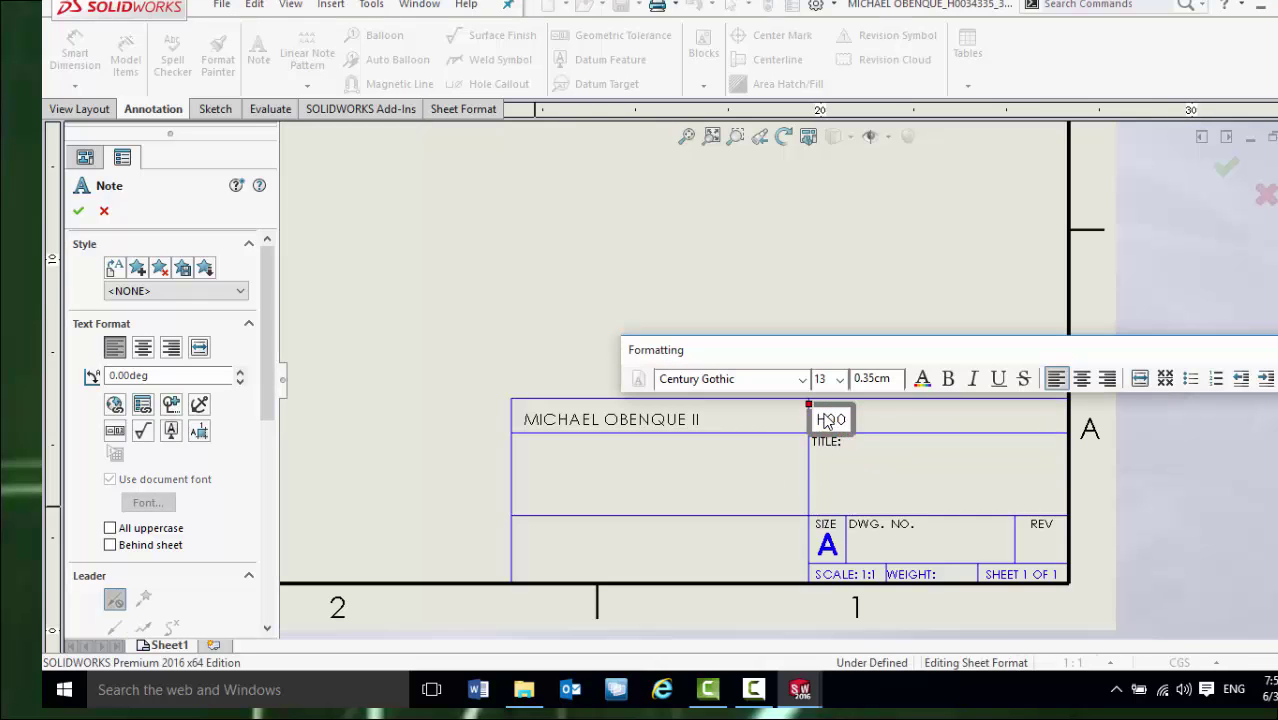
type("343353")
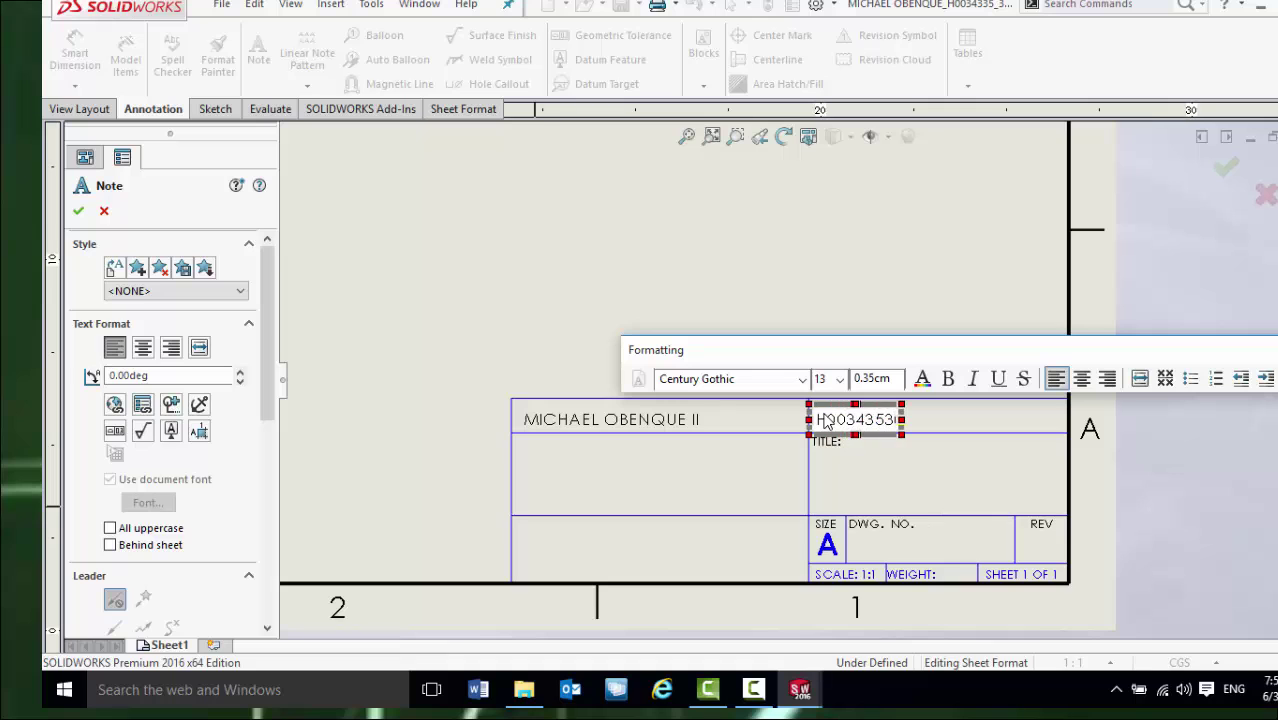
left_click(78, 210)
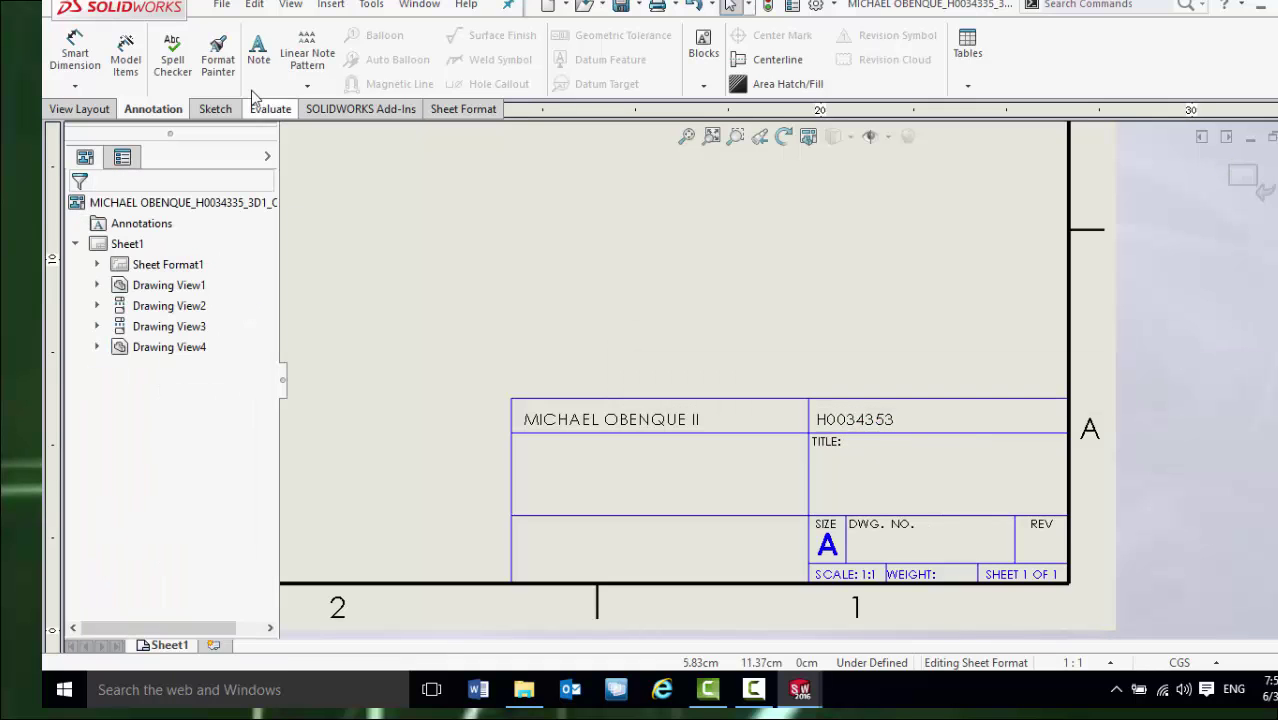
Step: Add the note HCT-FUJAIRAH MEN'S in the new middle-left cell
left_click(258, 55)
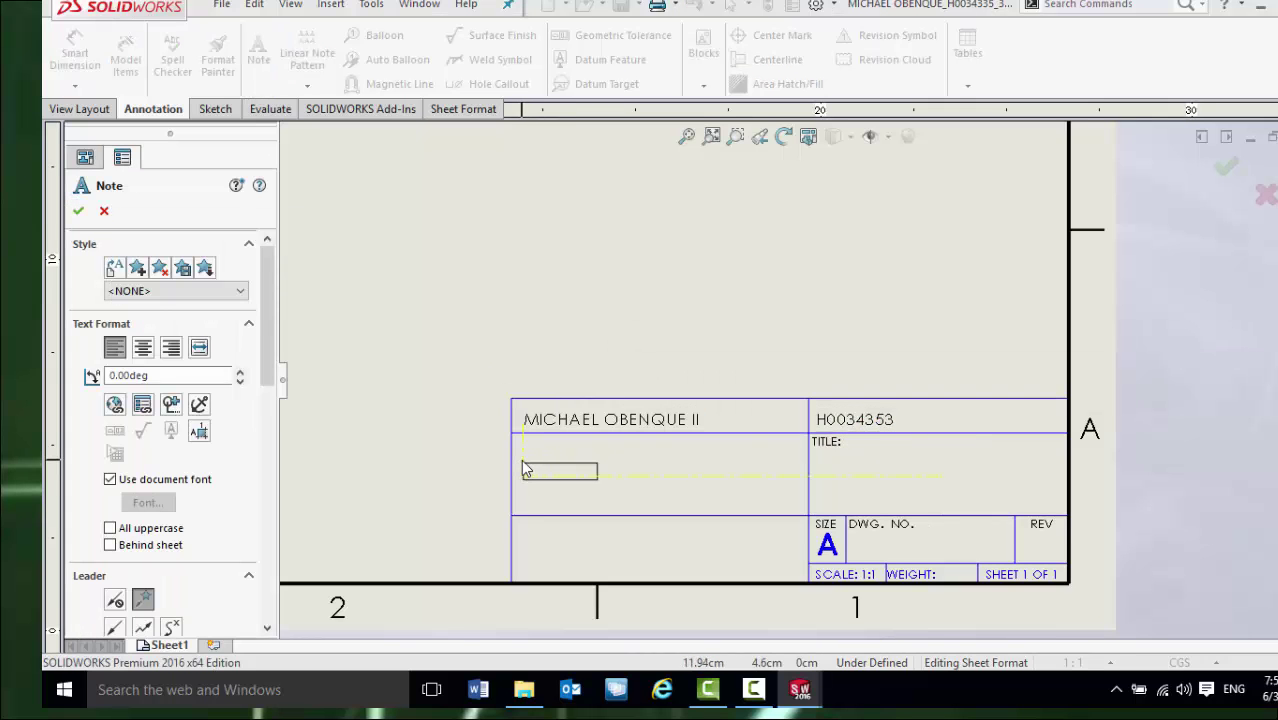
left_click(524, 465)
type("NCT")
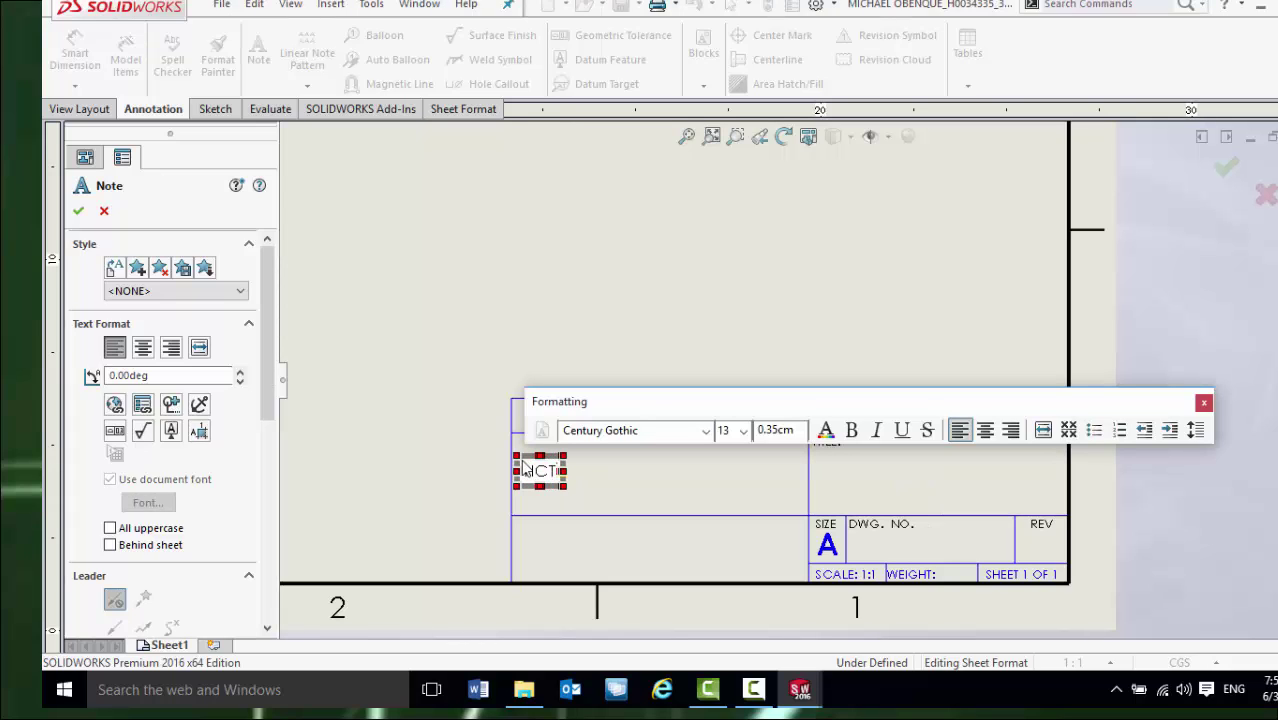
type("-FUJAIRAH")
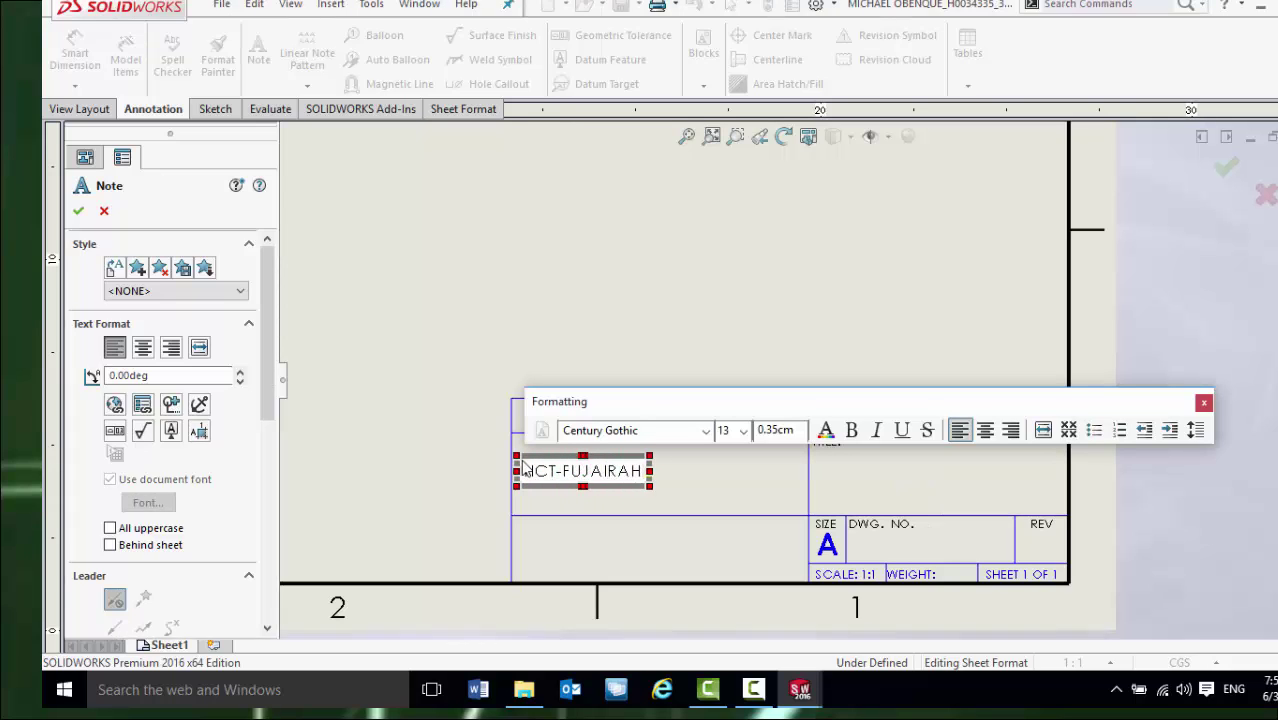
type(" MEN")
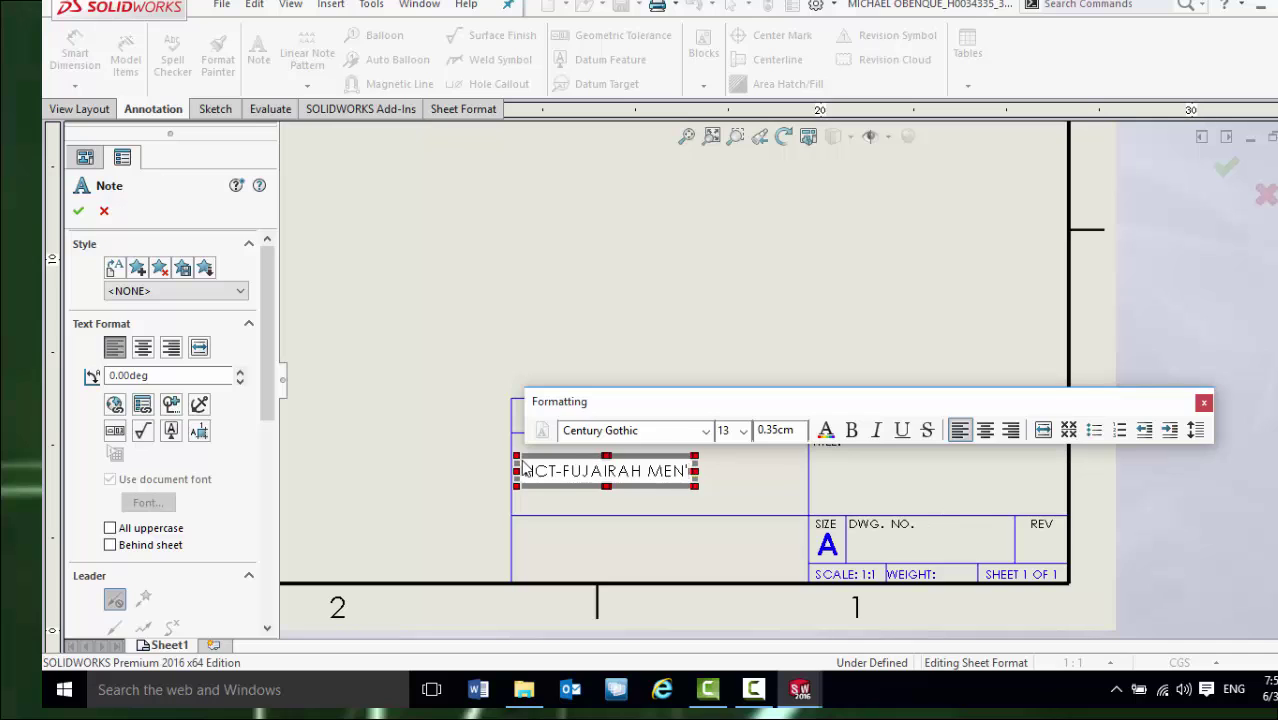
type("S")
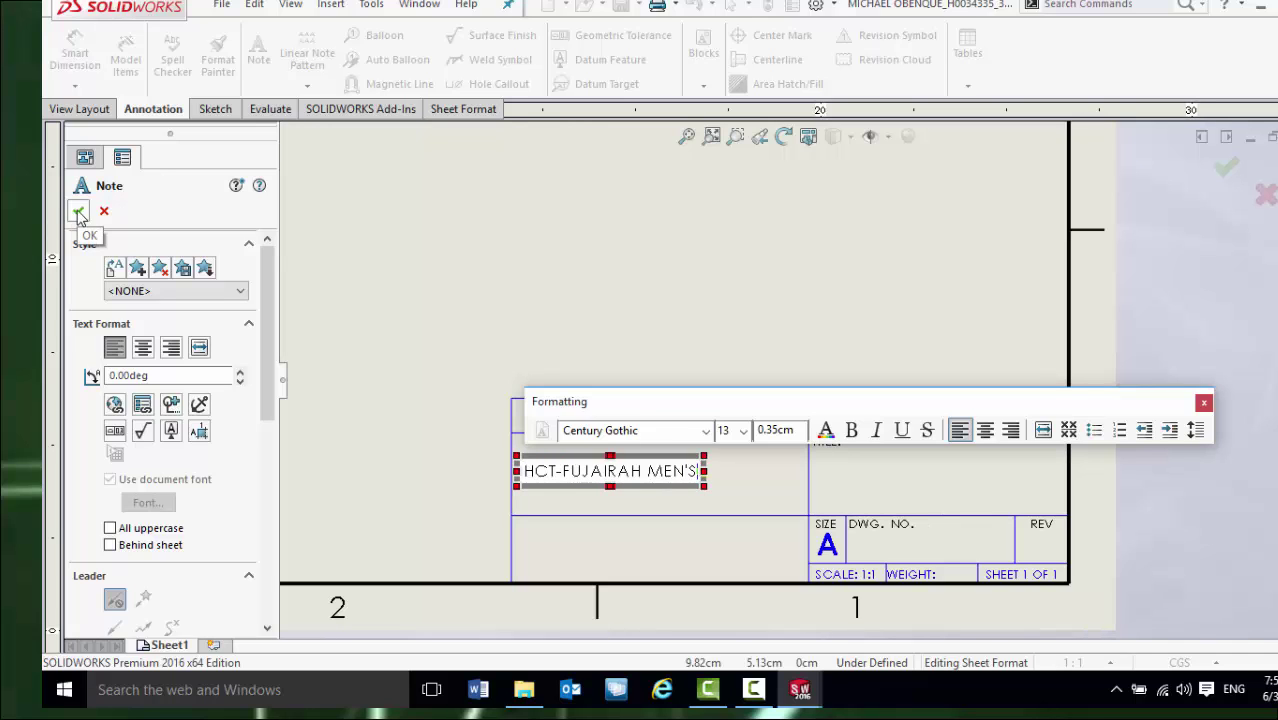
type(" C")
left_click(78, 211)
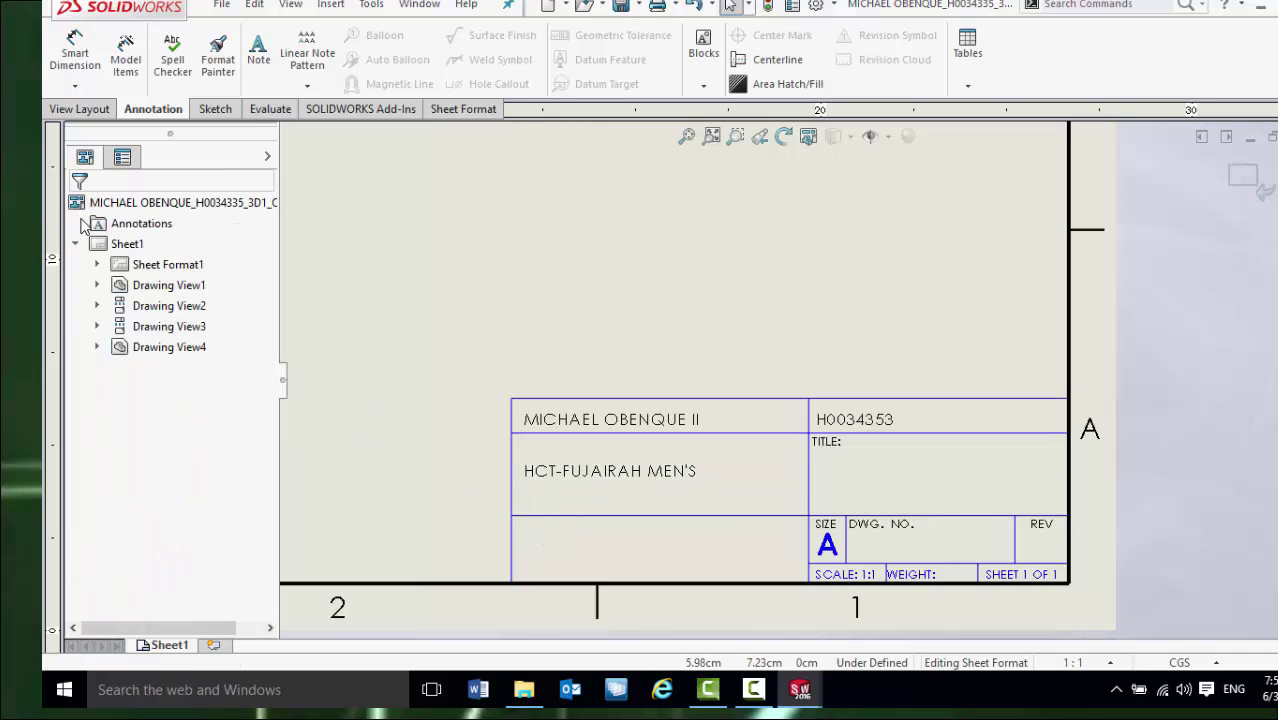
left_click(258, 52)
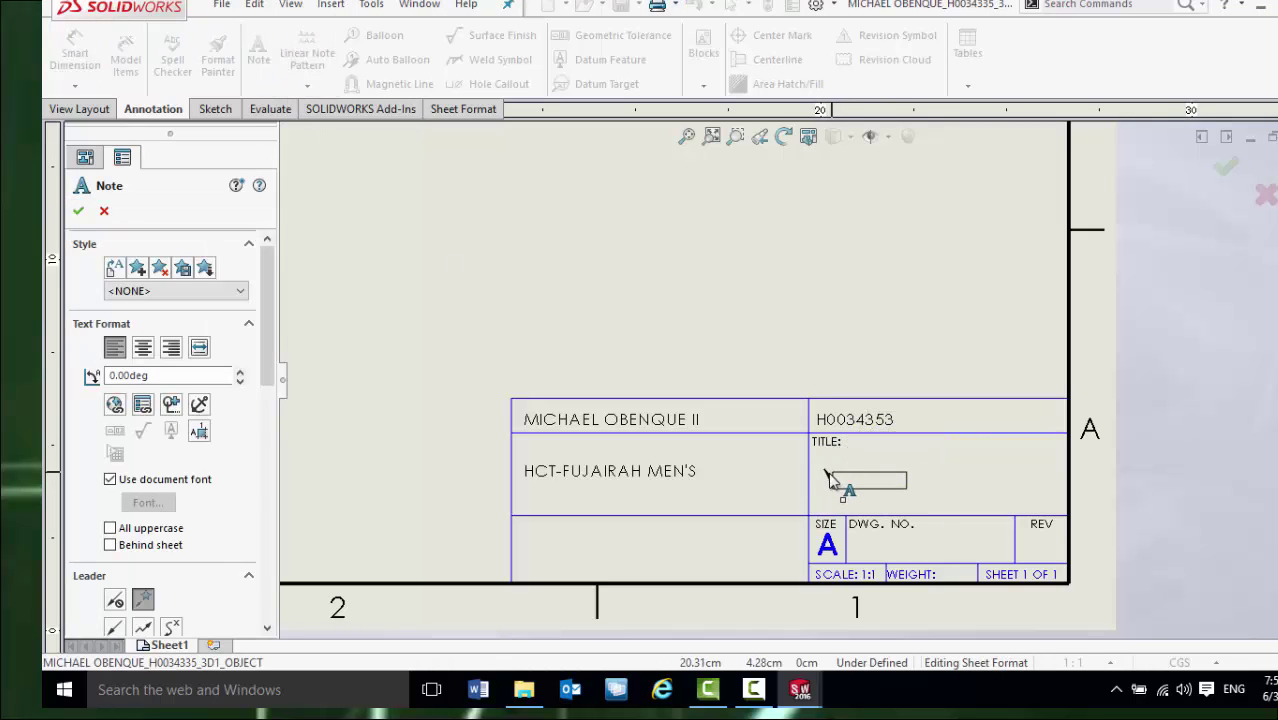
Step: Place a note in the TITLE cell reading 3D DRAWING EXERCISES on two lines
key("Escape")
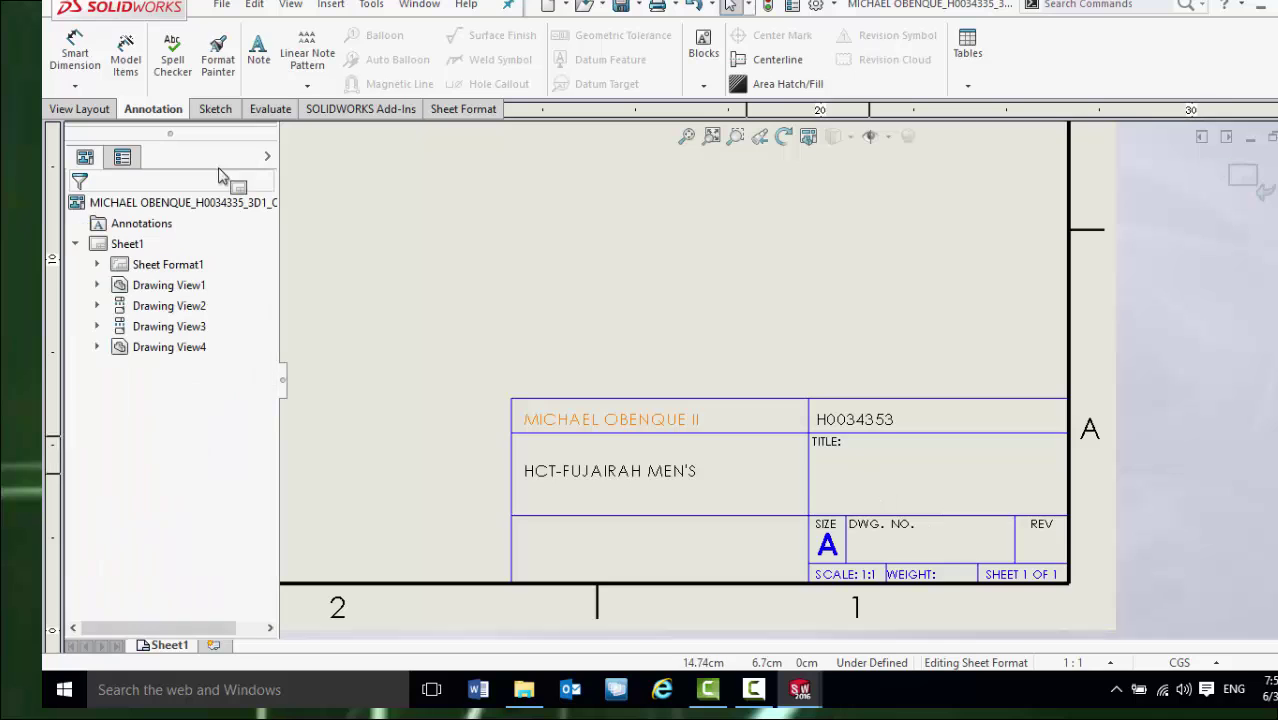
left_click(258, 52)
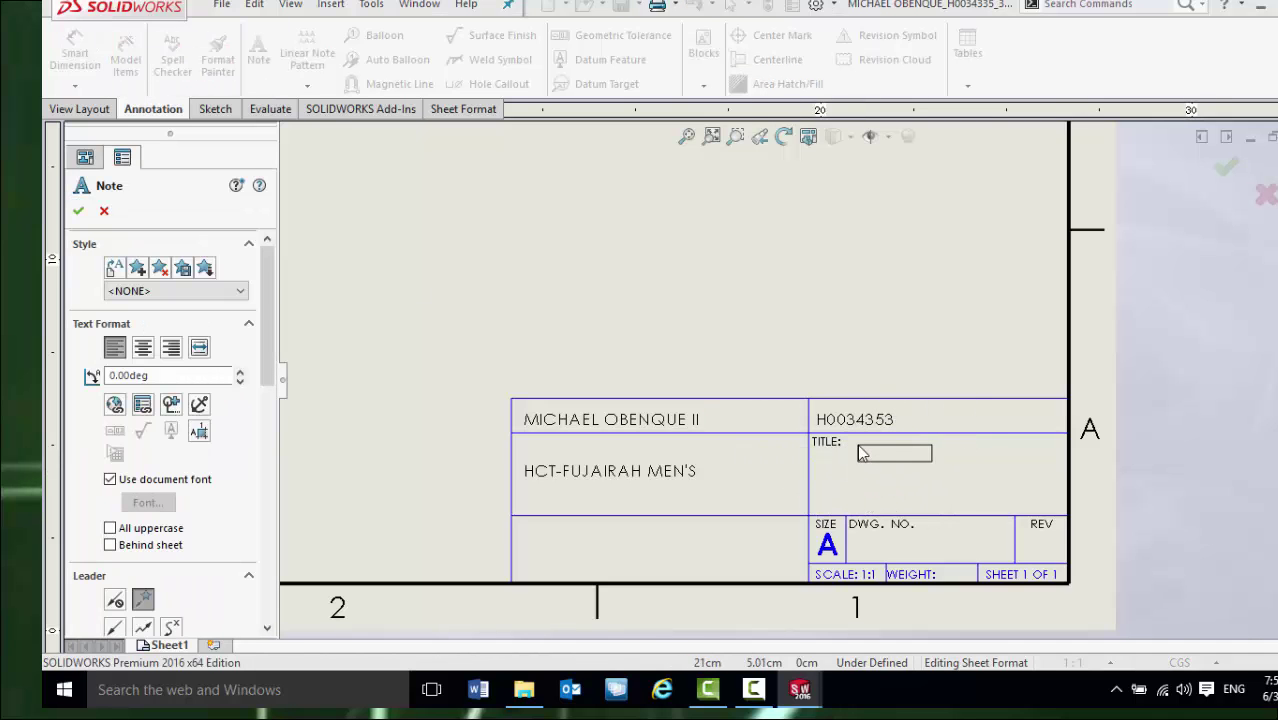
left_click(866, 451)
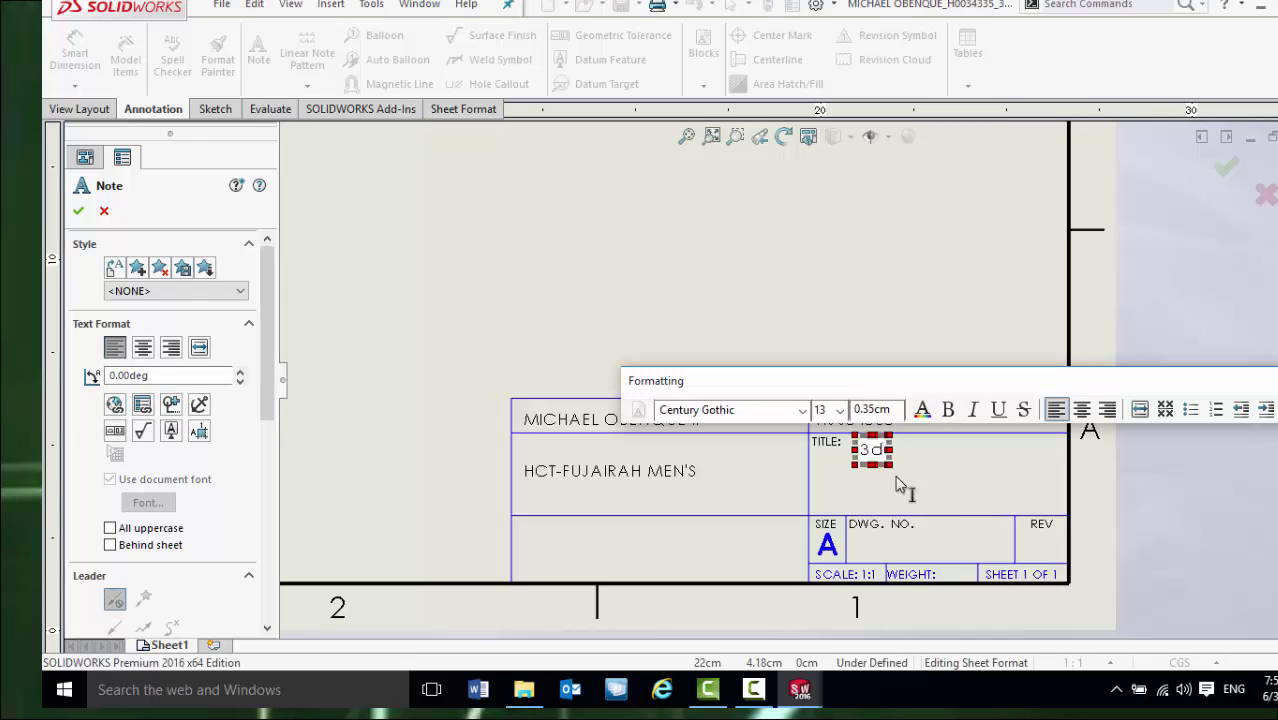
type("DRAW")
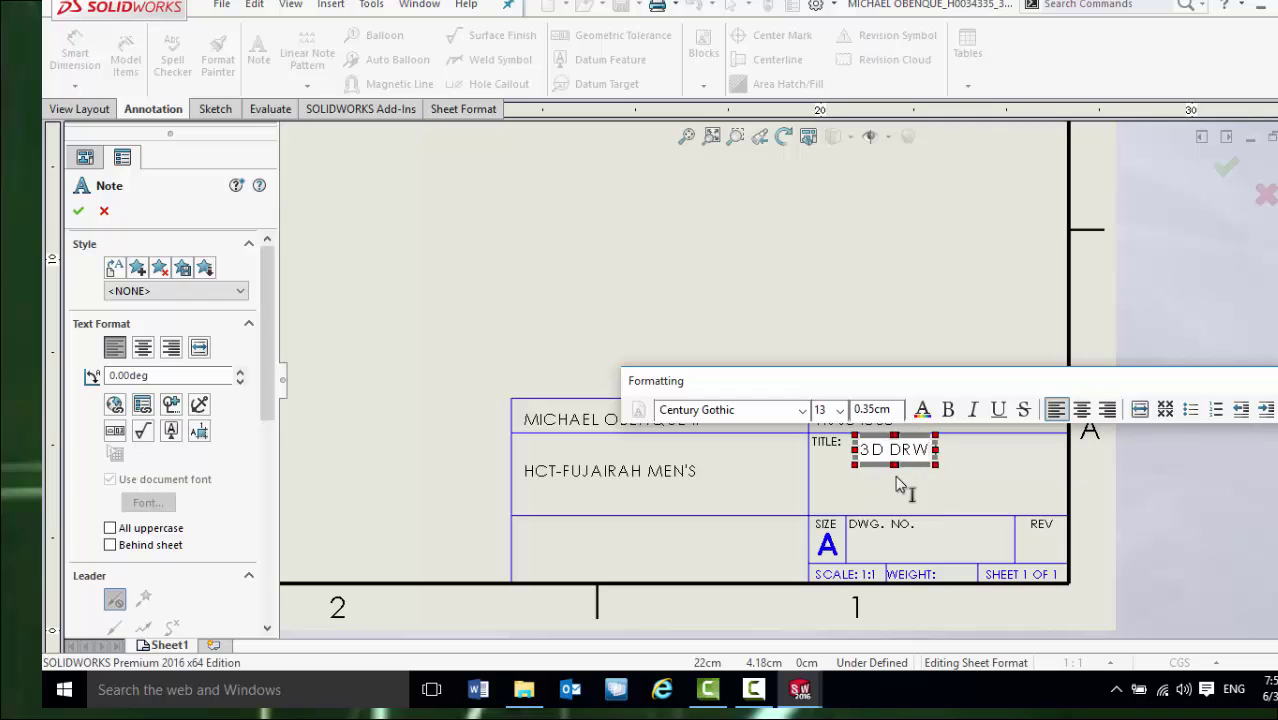
key("BackSpace")
type("AWING")
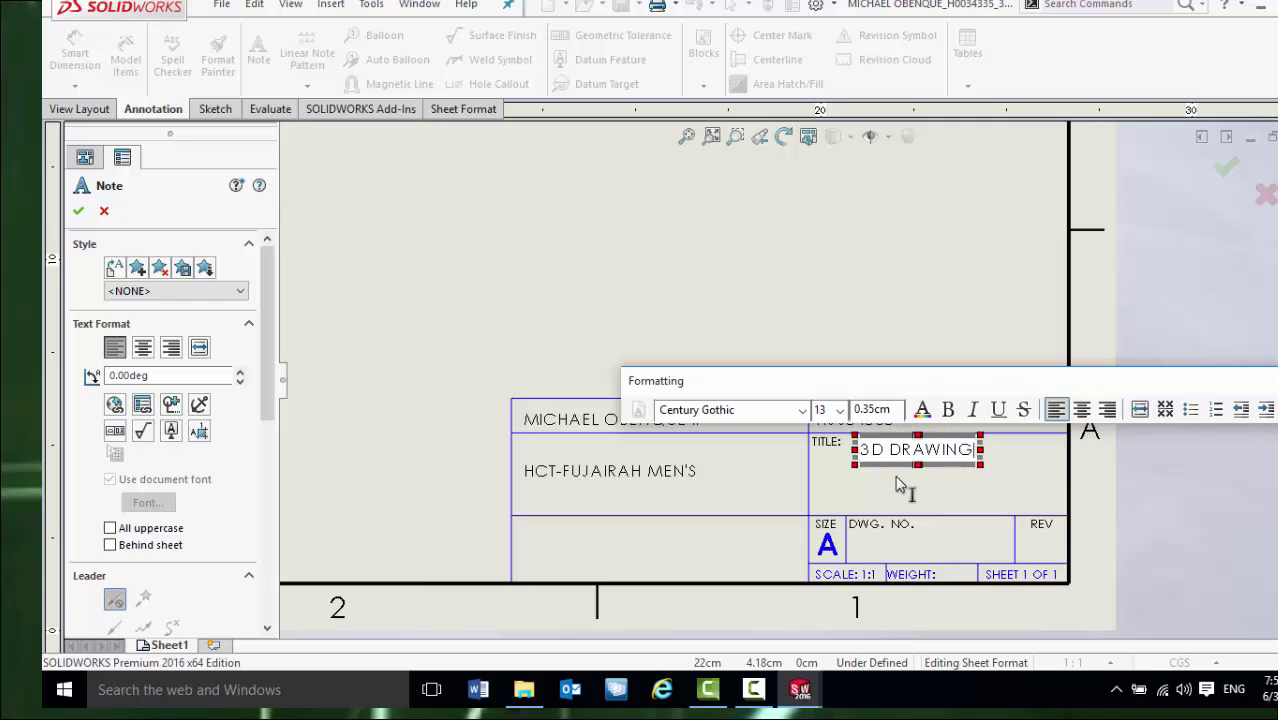
key("Return")
type("EXERCISES")
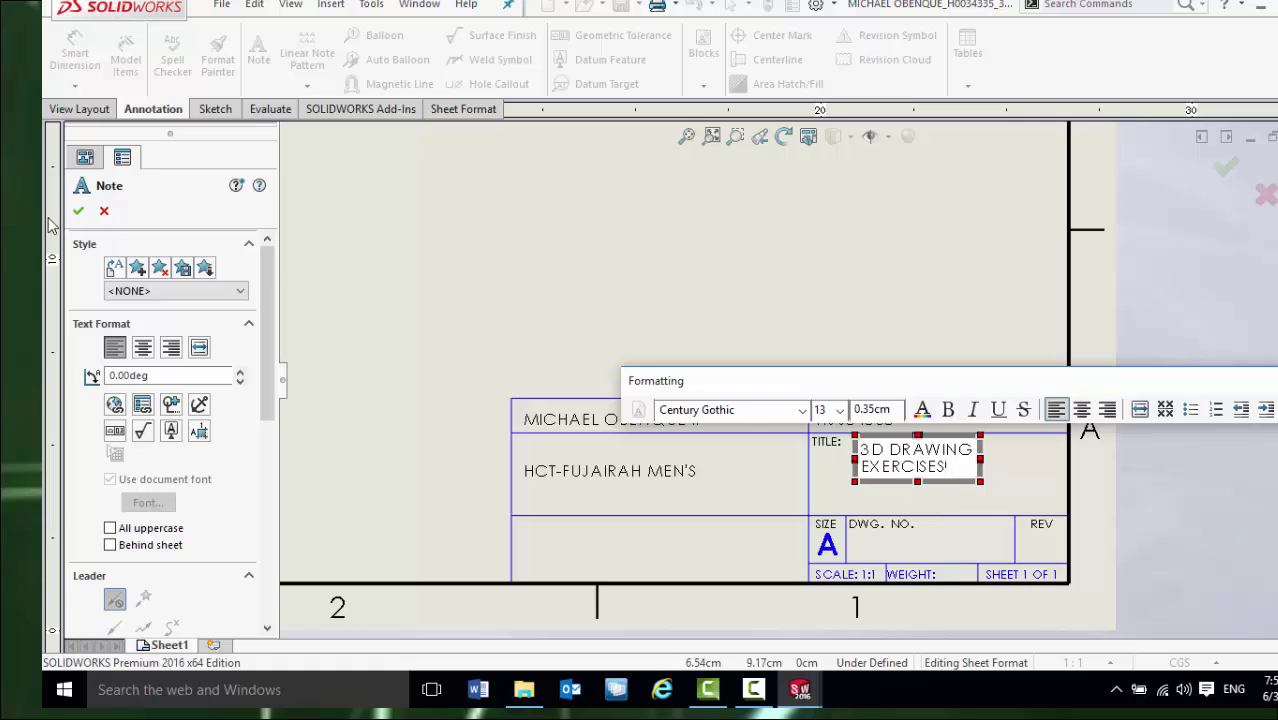
left_click(78, 212)
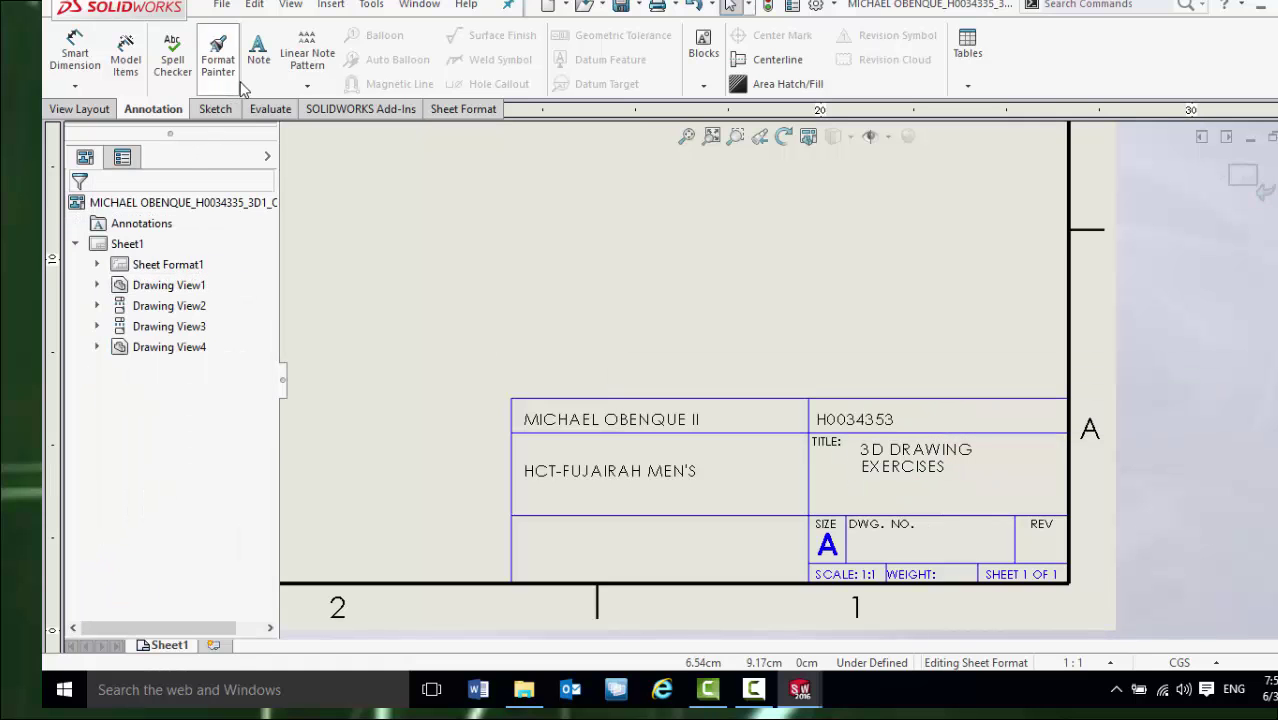
left_click(258, 50)
Step: Add the note DATE: June 05, 2017 in the lower-left title-block cell
left_click(527, 553)
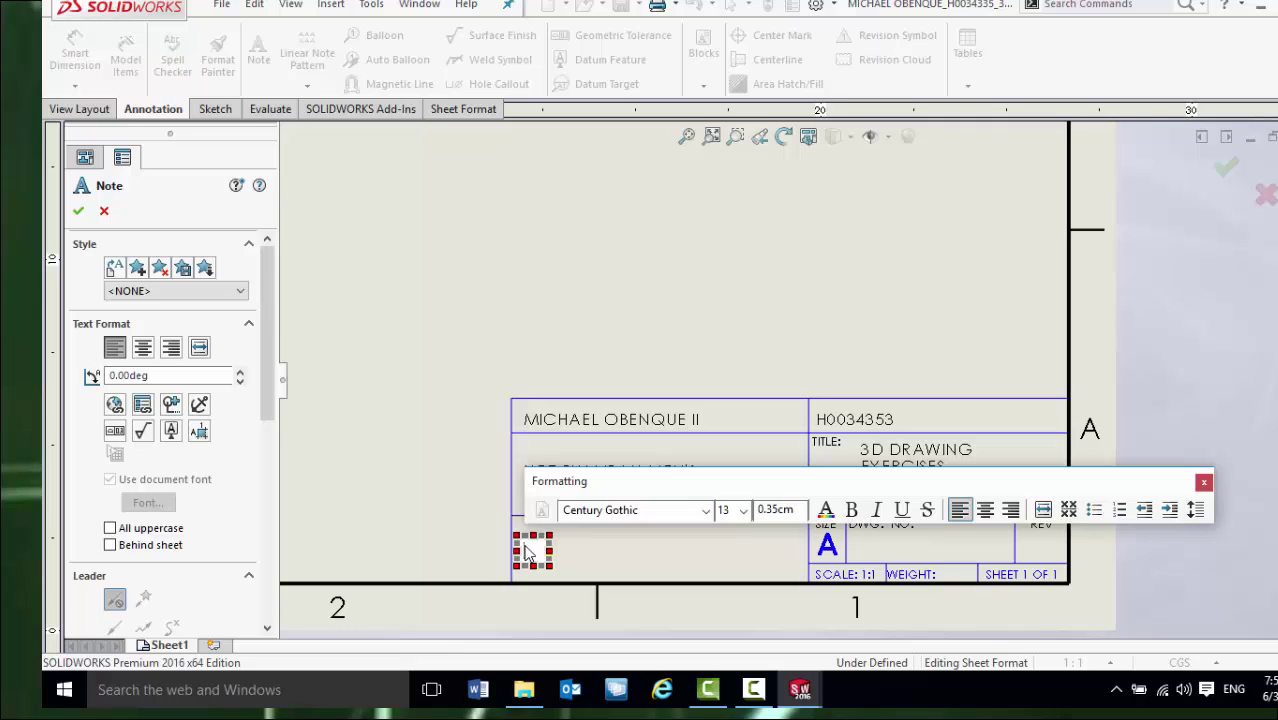
type("DATE:")
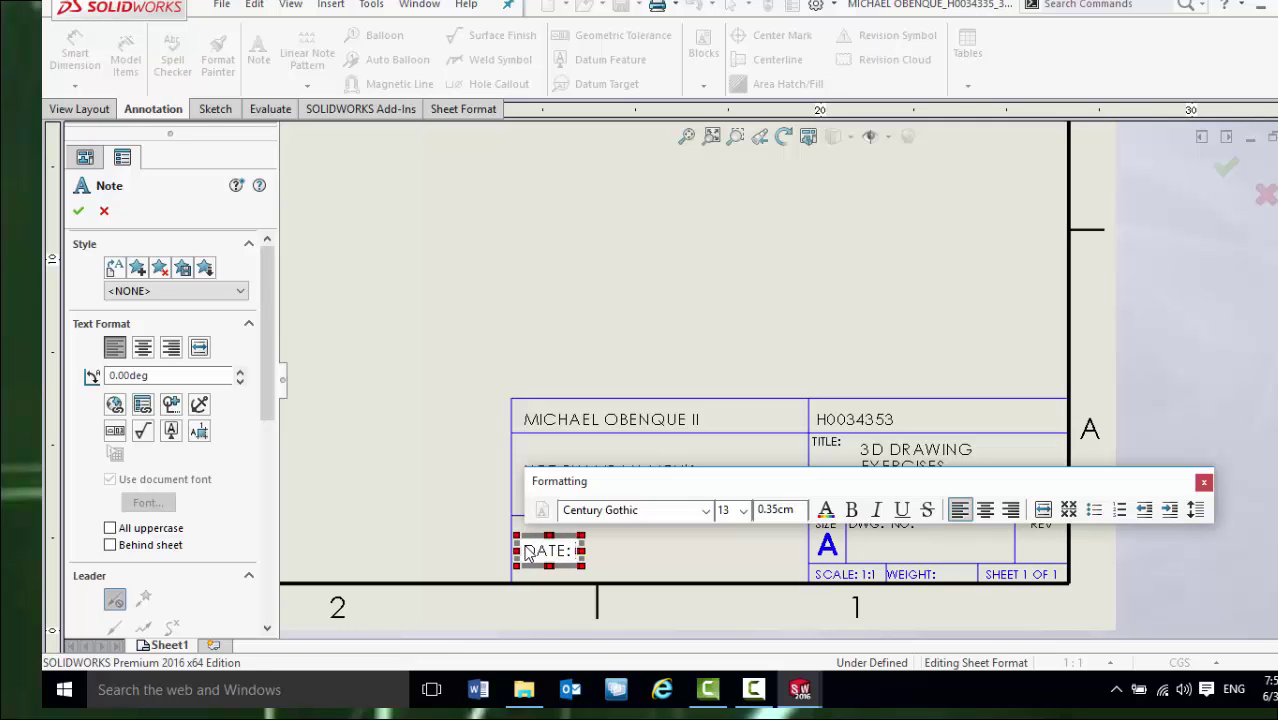
type(" JUn")
key("BackSpace")
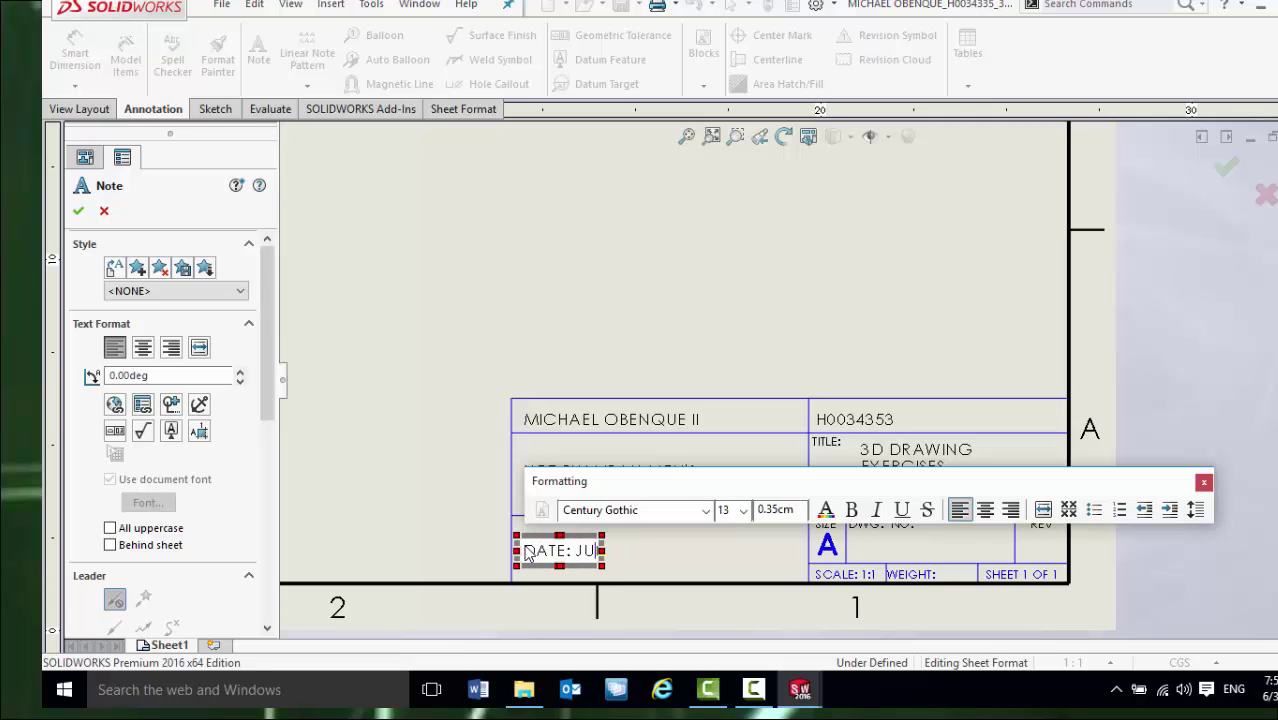
type("une ")
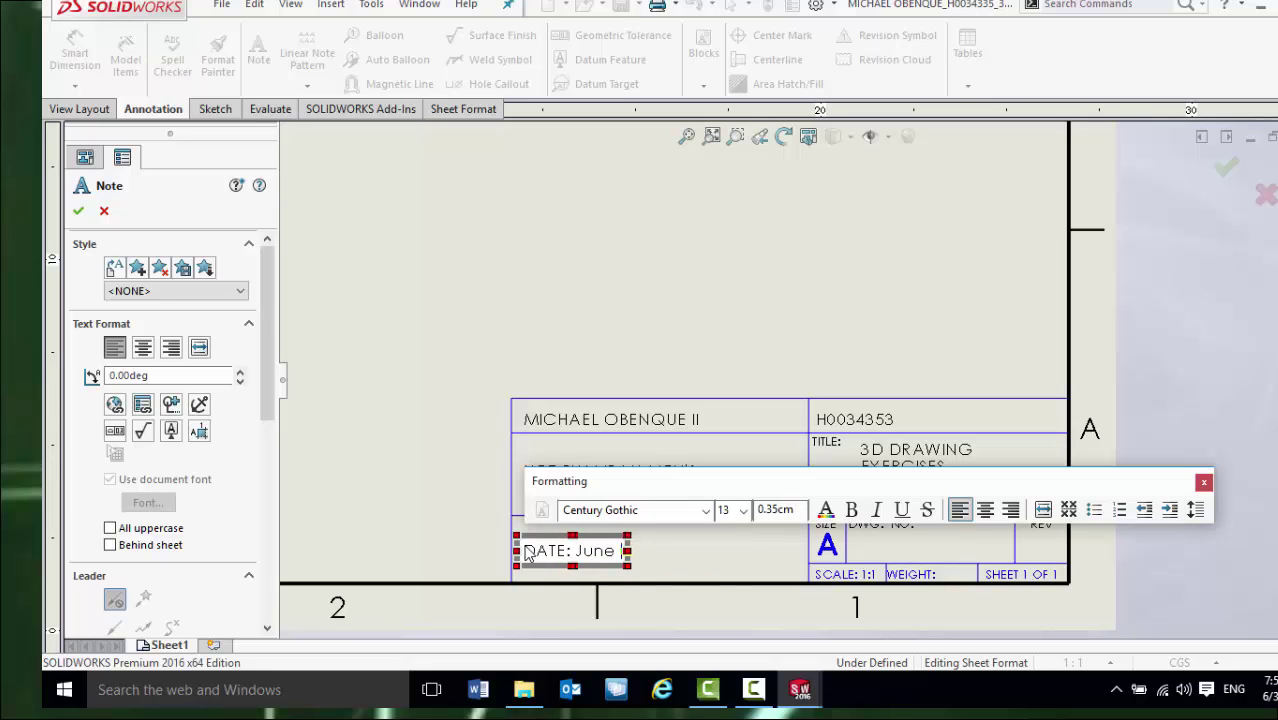
type("05")
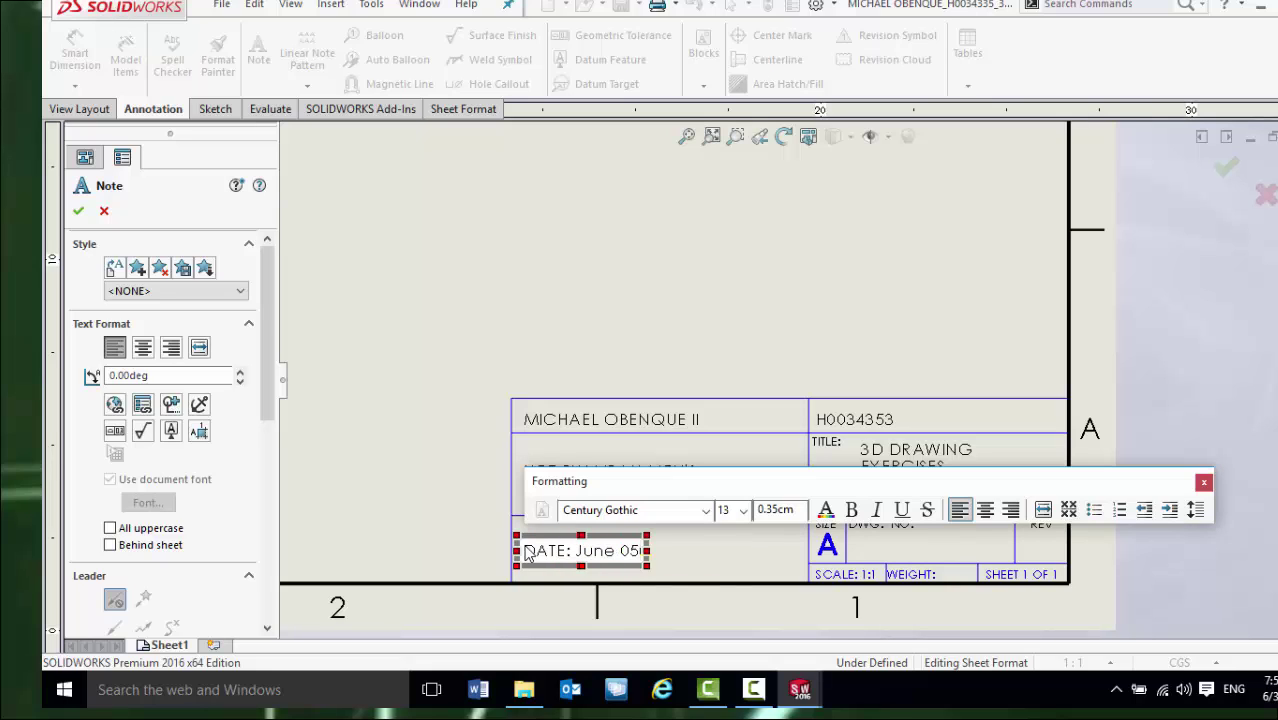
type(", 2017")
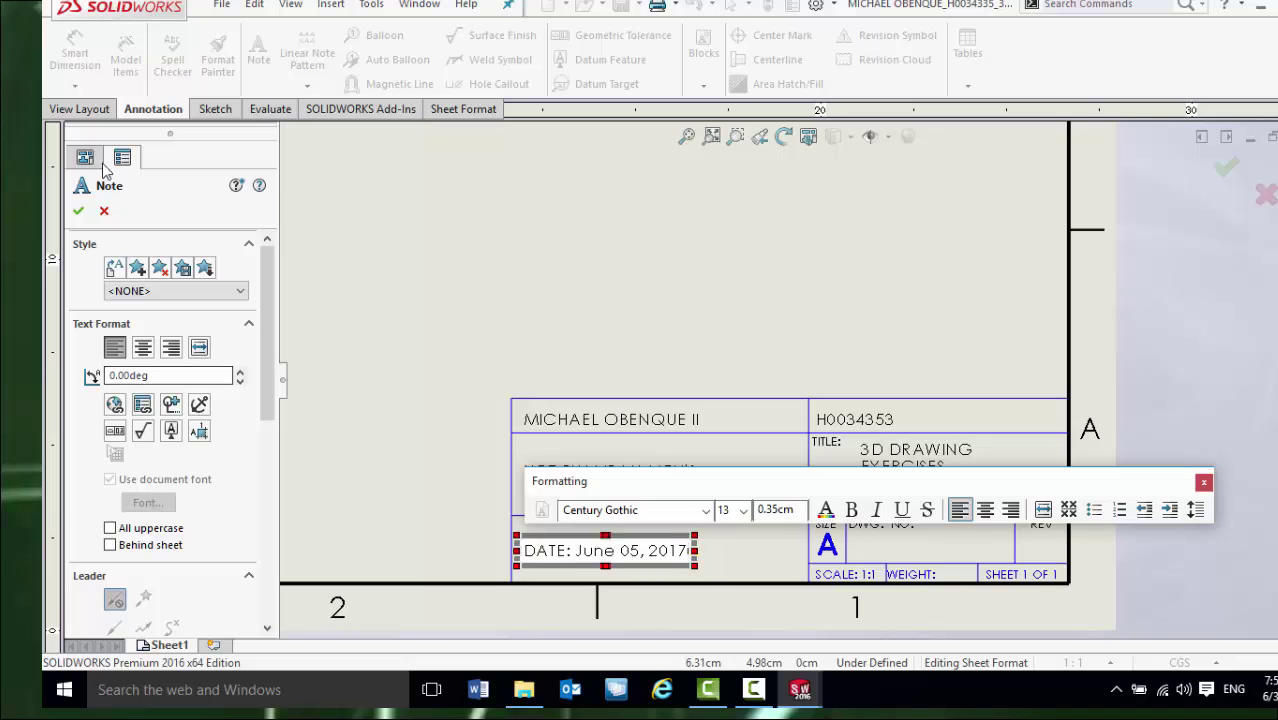
left_click(78, 210)
Step: Add a note with 5 in the DWG. NO. cell
left_click(258, 62)
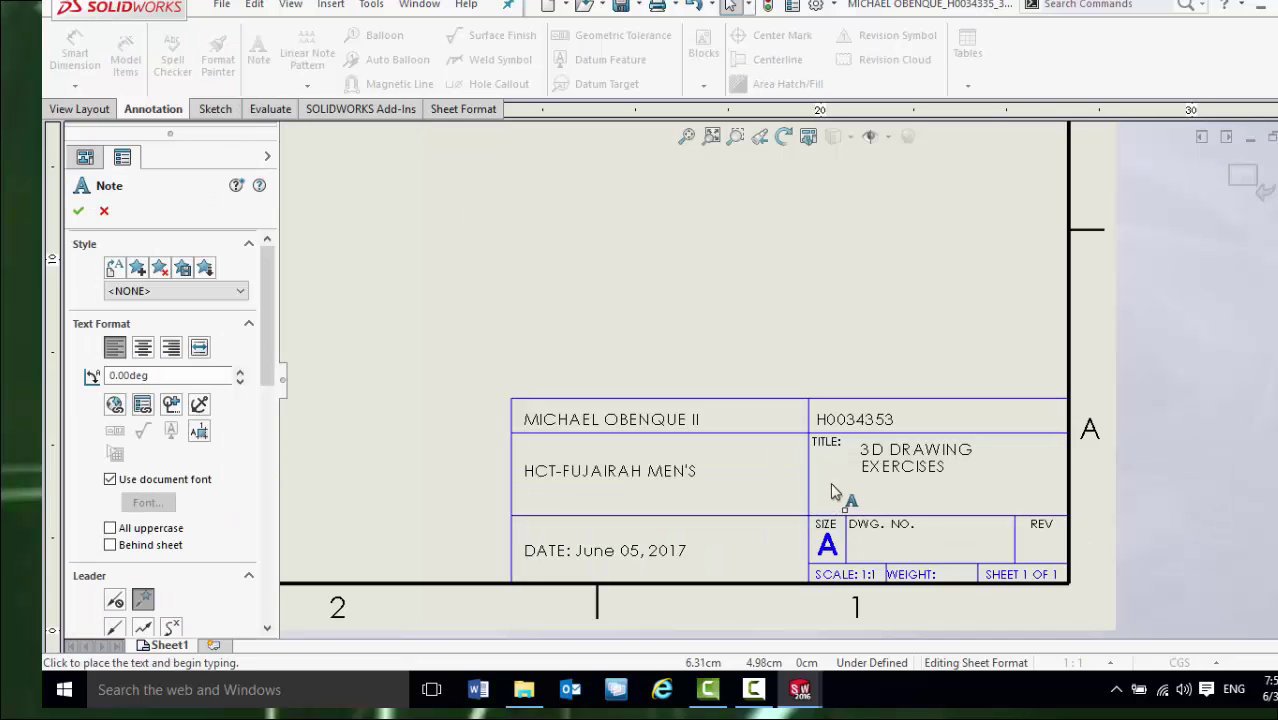
left_click(893, 543)
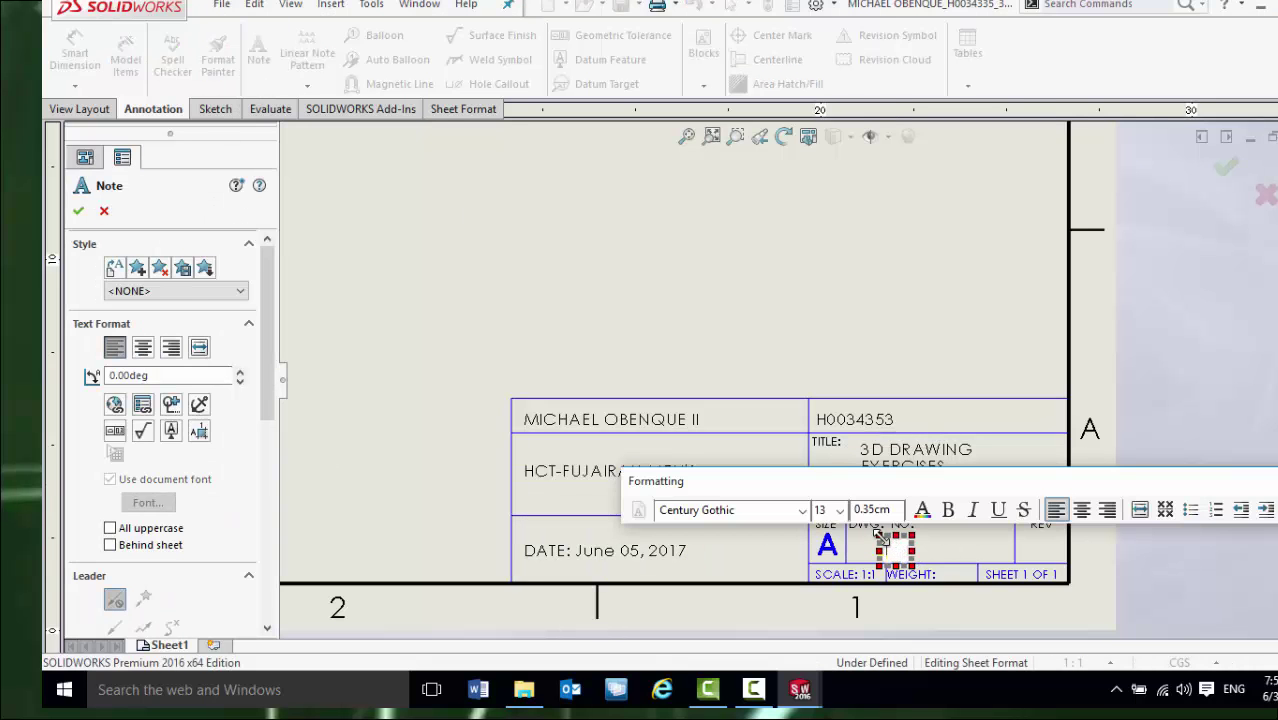
type("5")
left_click(78, 212)
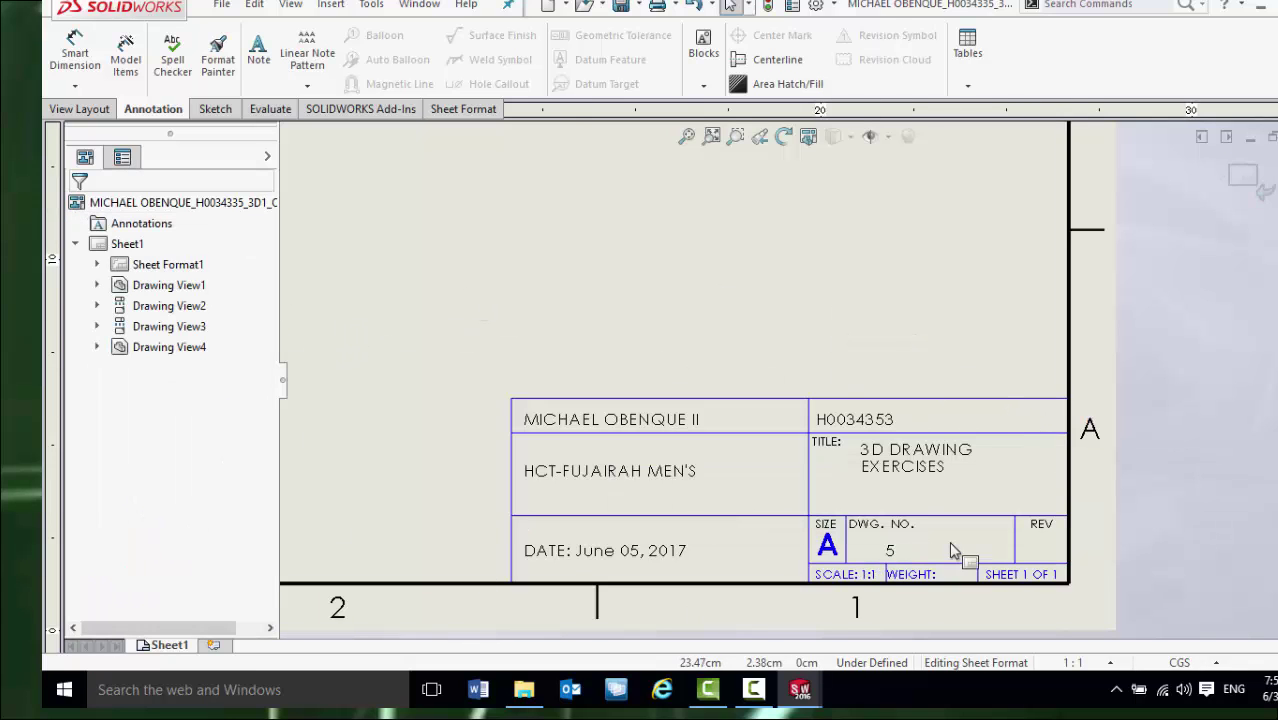
Step: Exit sheet format editing and zoom out to show the whole sheet with all four views
left_click(1256, 193)
scroll(628, 380, "up", 1)
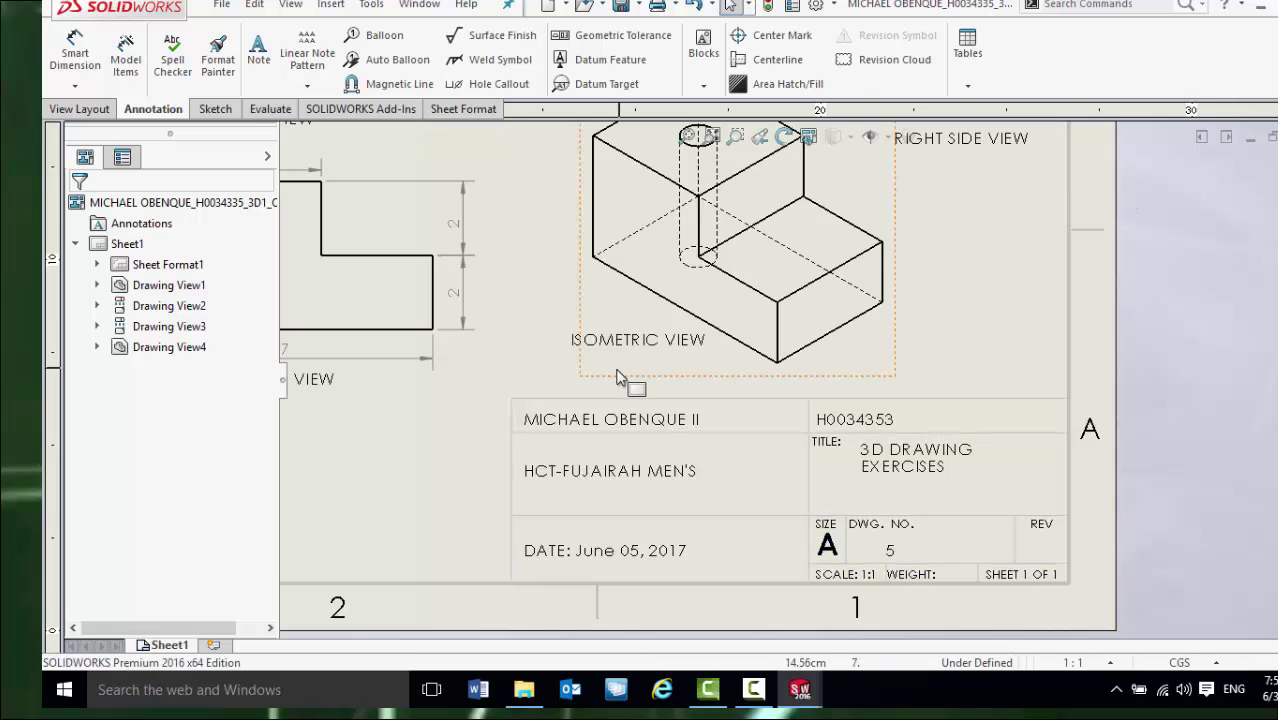
scroll(604, 368, "down", 1)
scroll(604, 368, "up", 2)
scroll(680, 320, "up", 1)
scroll(760, 258, "up", 1)
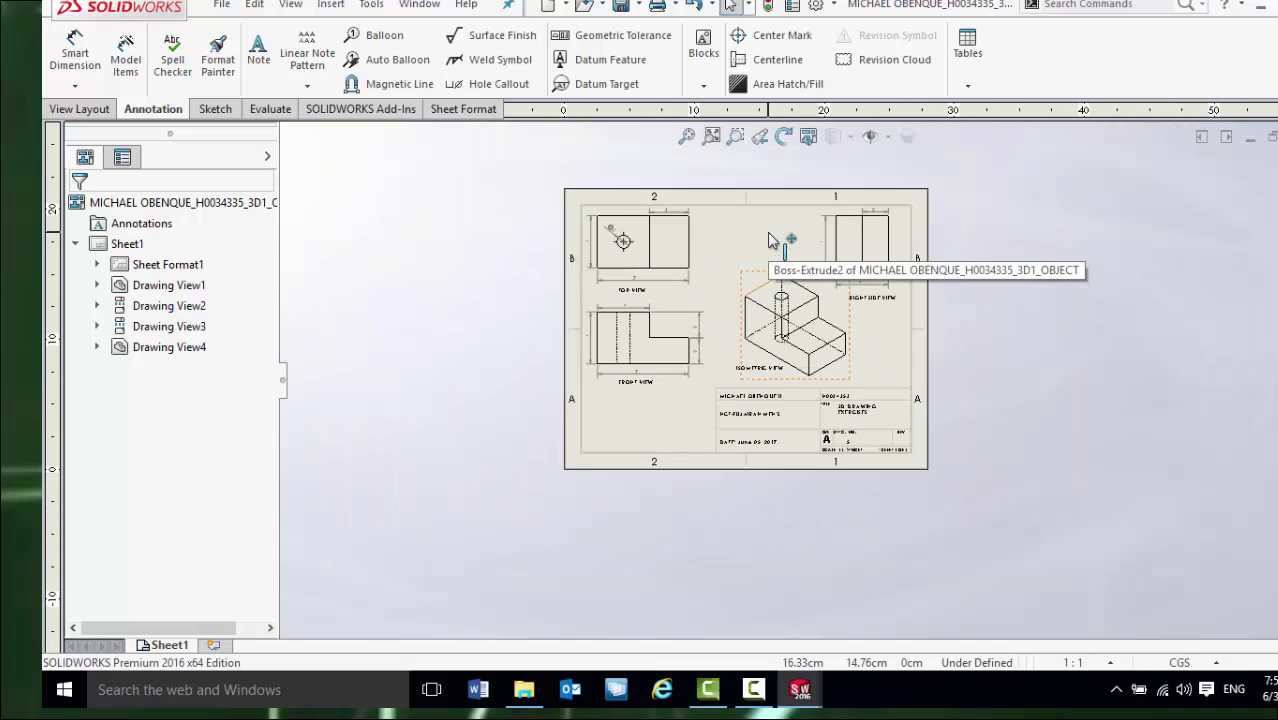
scroll(764, 285, "down", 1)
scroll(790, 320, "down", 1)
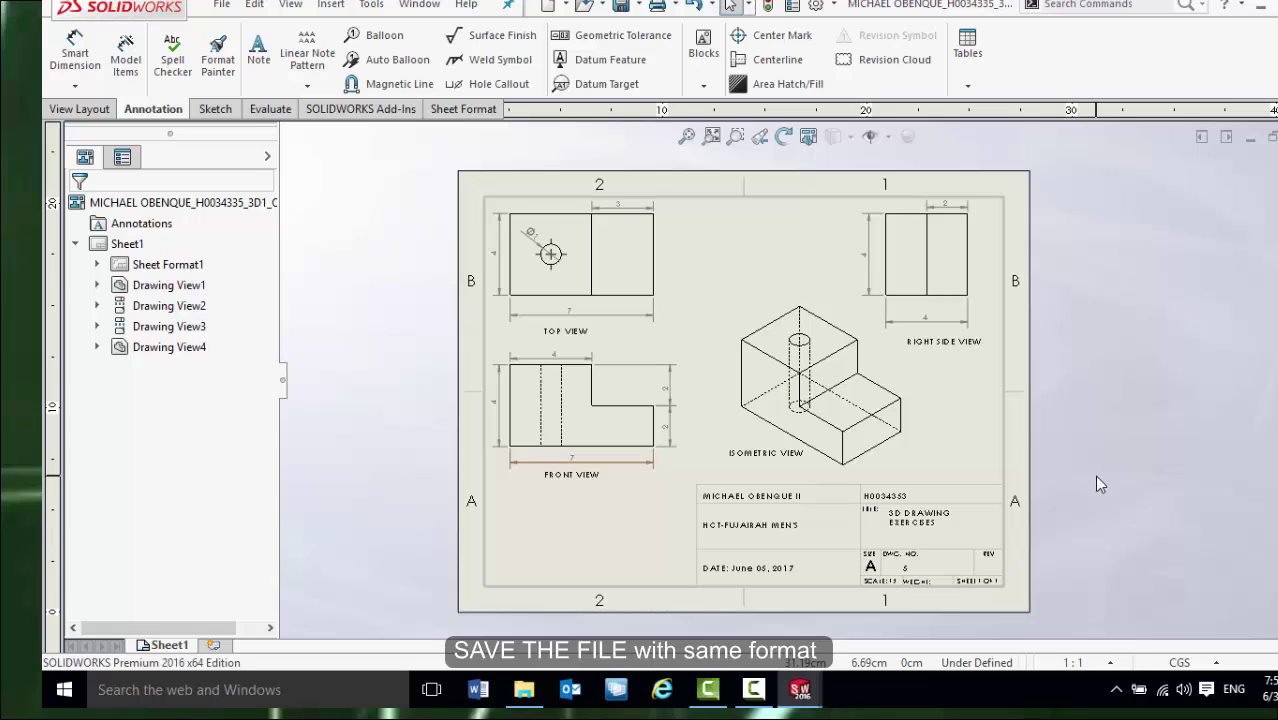
Step: Save the drawing to the Desktop as an SLDDRW file, then minimize SOLIDWORKS
left_click(221, 5)
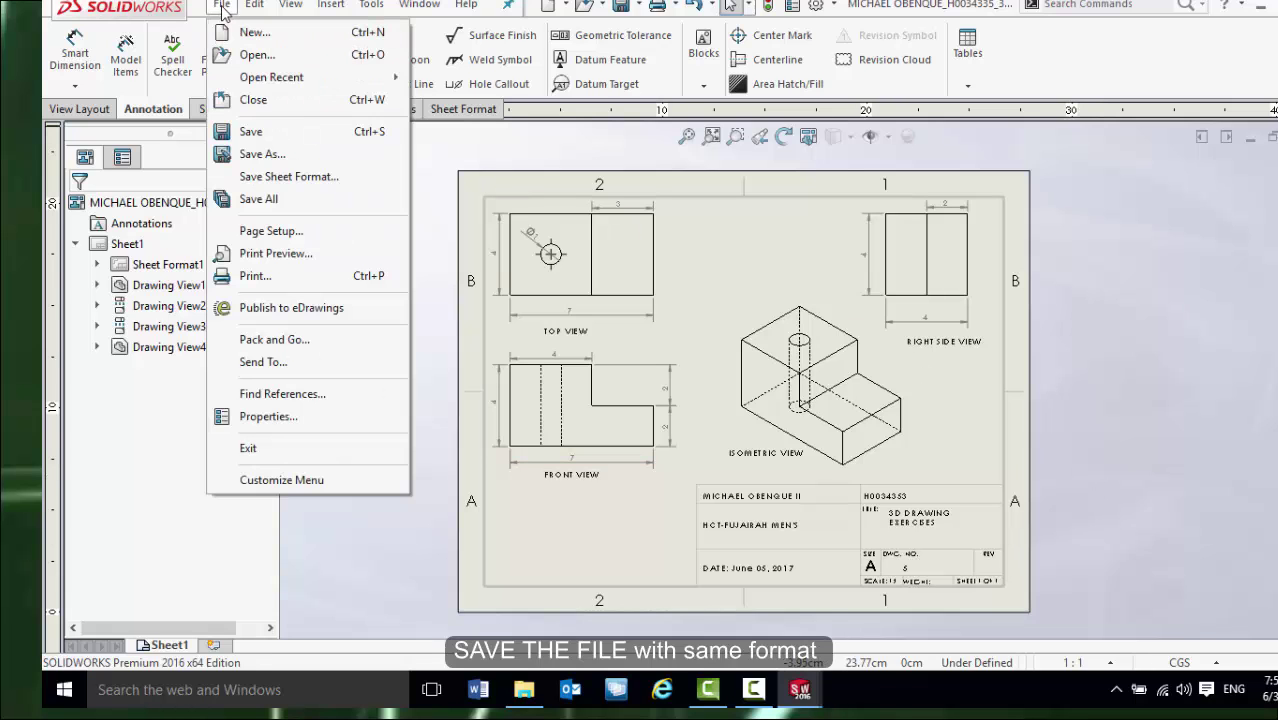
left_click(262, 155)
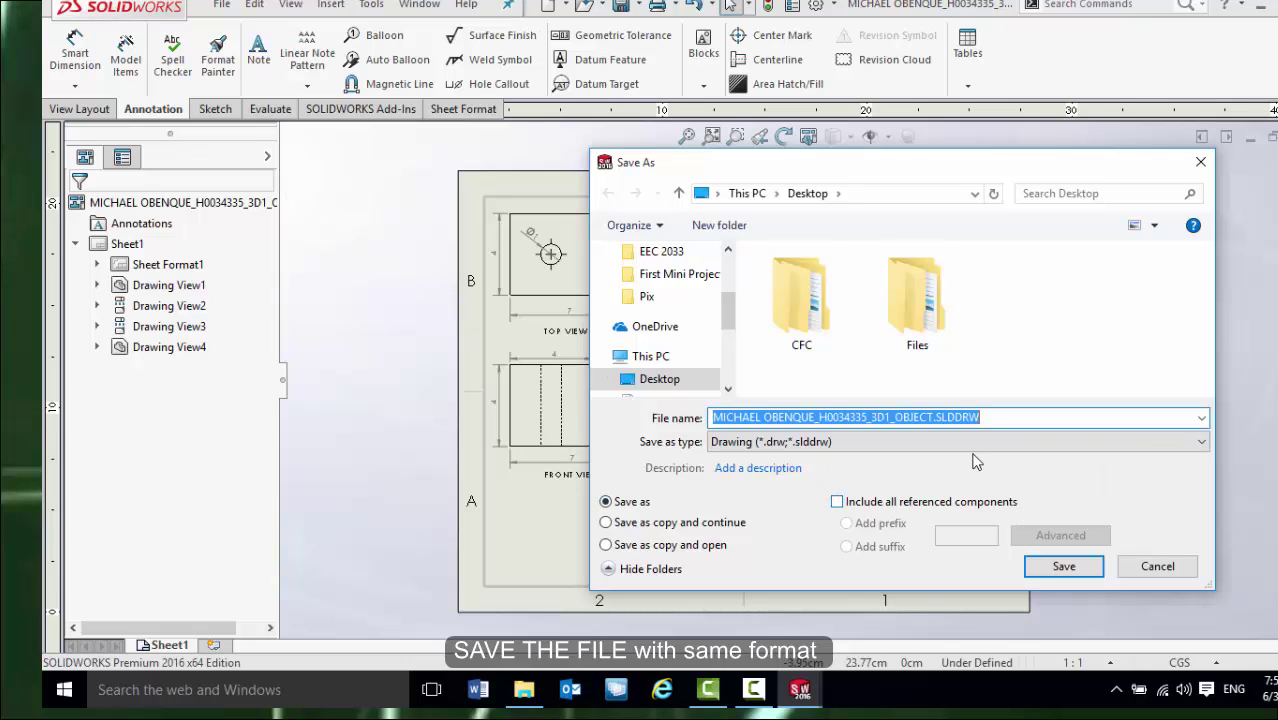
left_click(1064, 566)
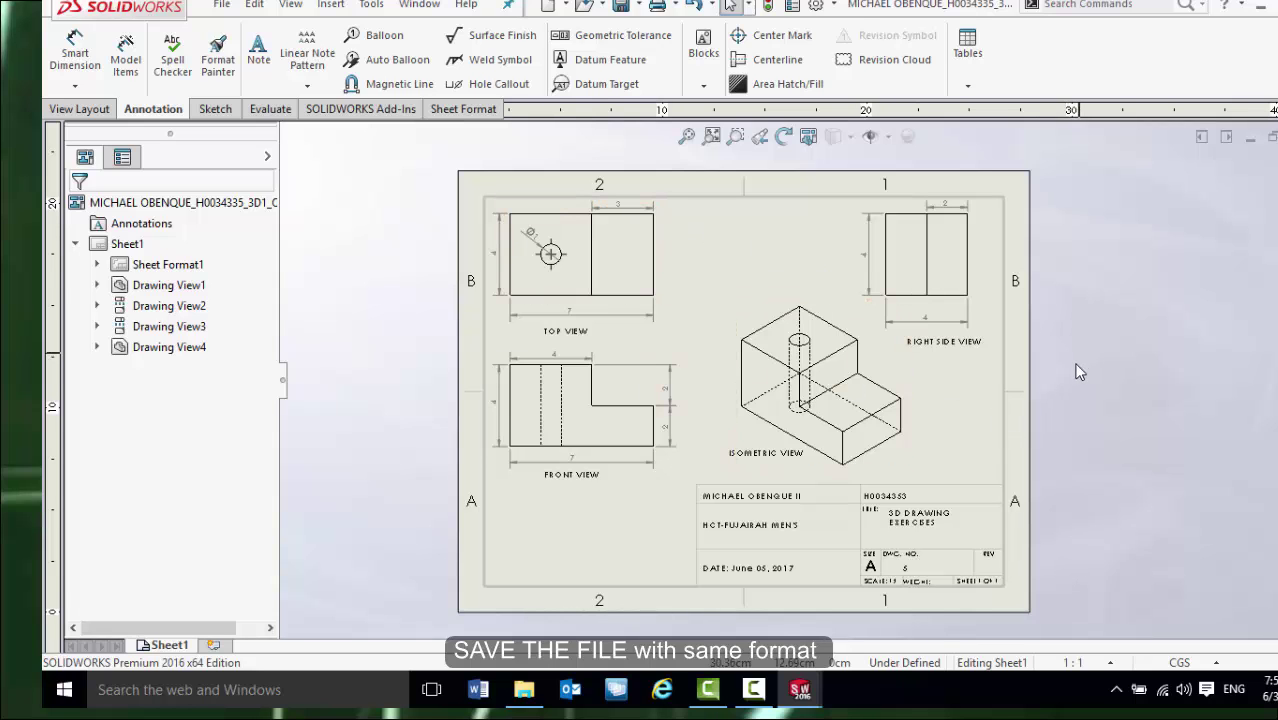
left_click(1261, 15)
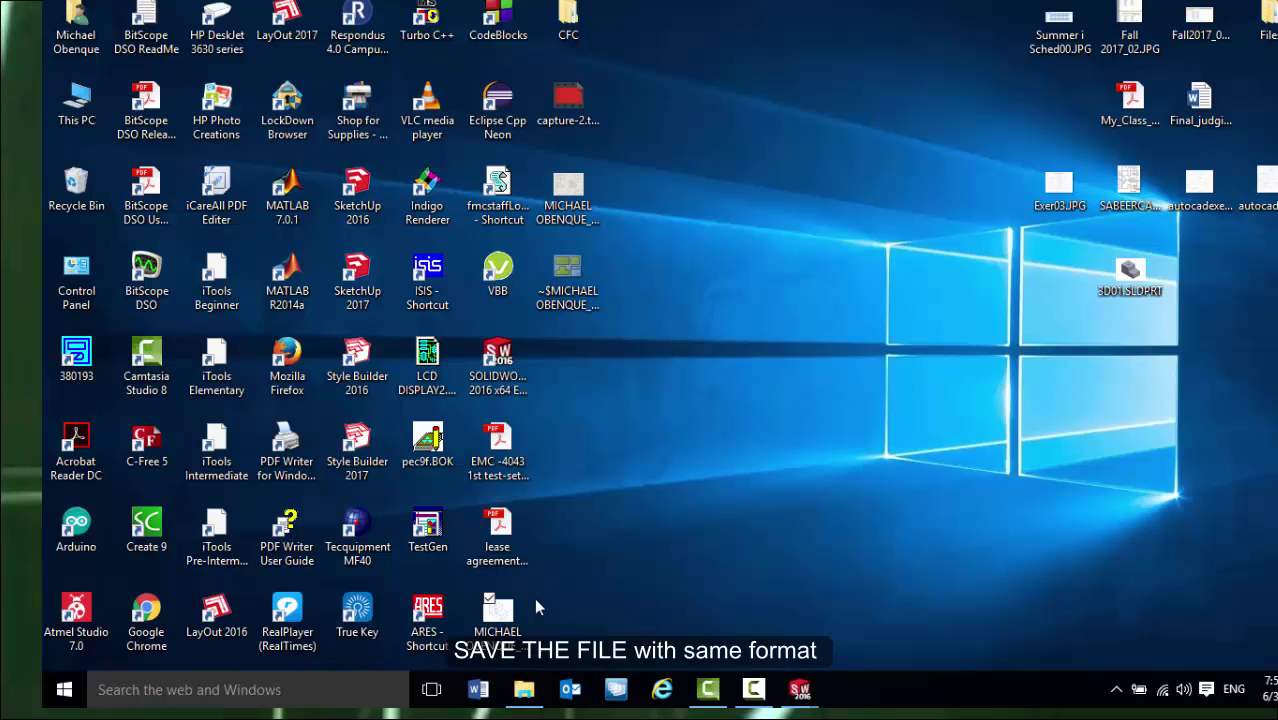
Step: Move the drawing file icon beside the other saved file and return to the SOLIDWORKS part window
mouse_move(493, 625)
left_mouse_down()
mouse_move(853, 374)
mouse_move(807, 444)
left_mouse_up()
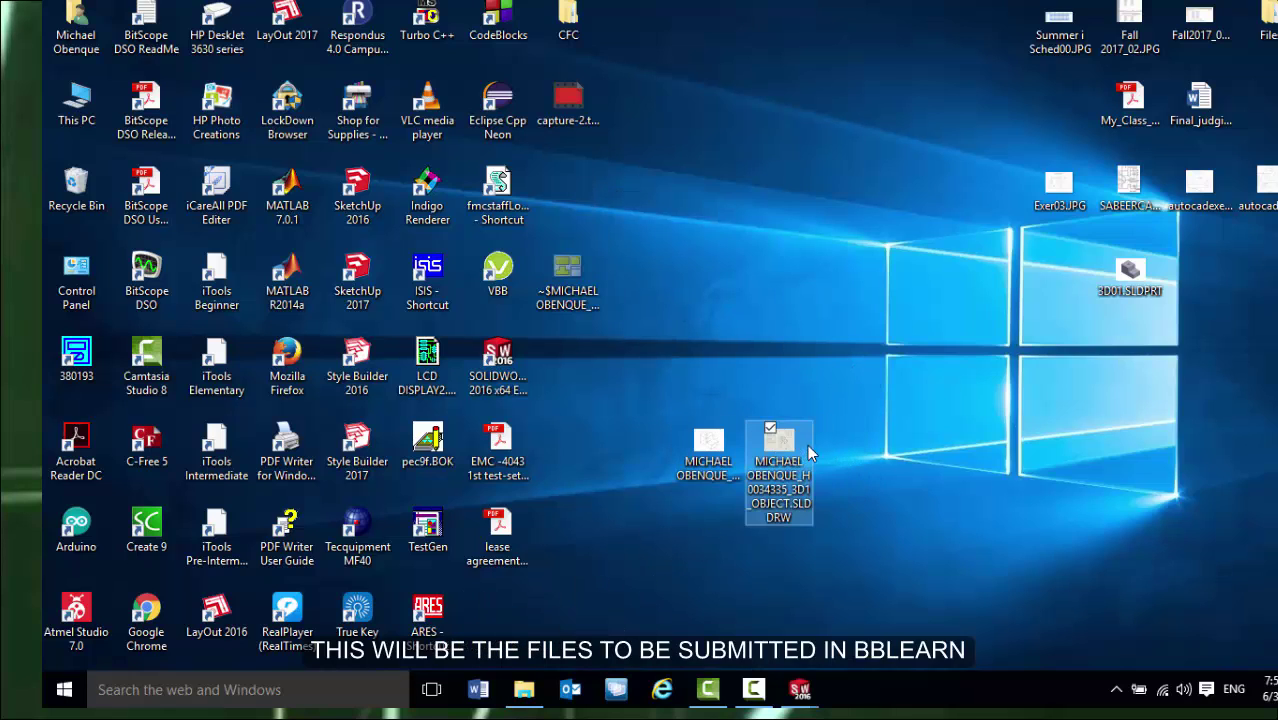
left_click(829, 398)
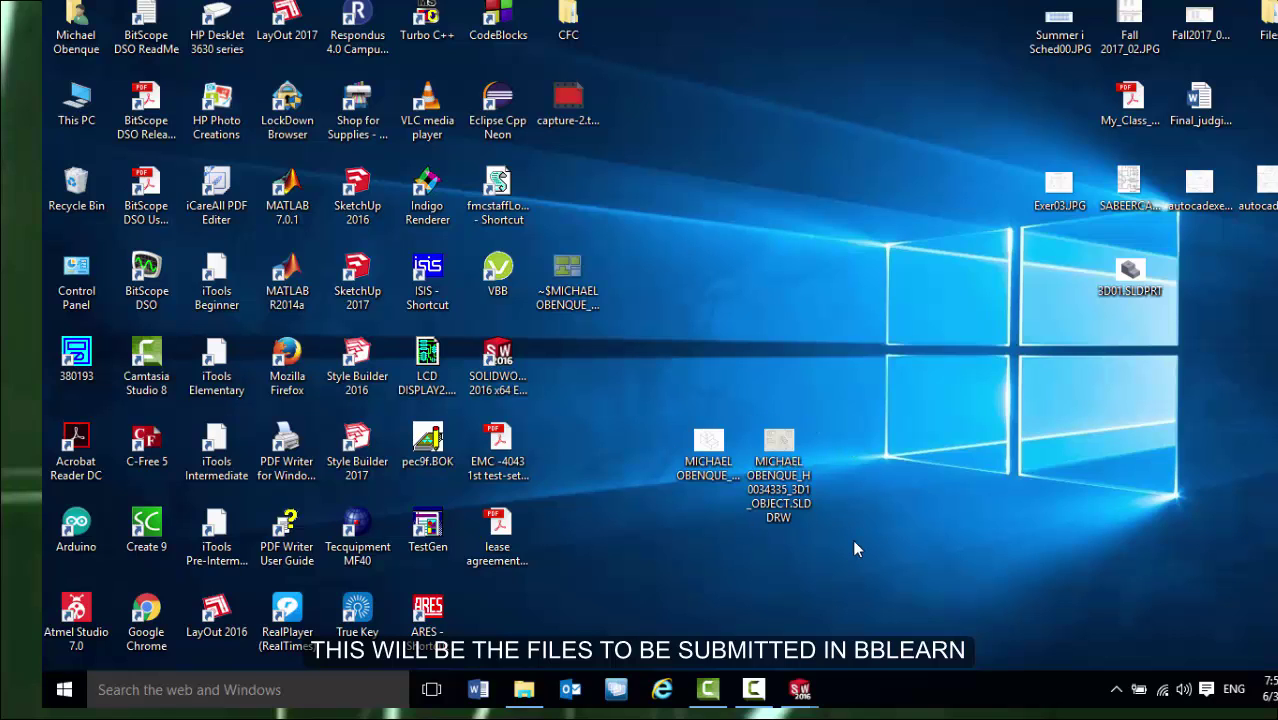
mouse_move(799, 689)
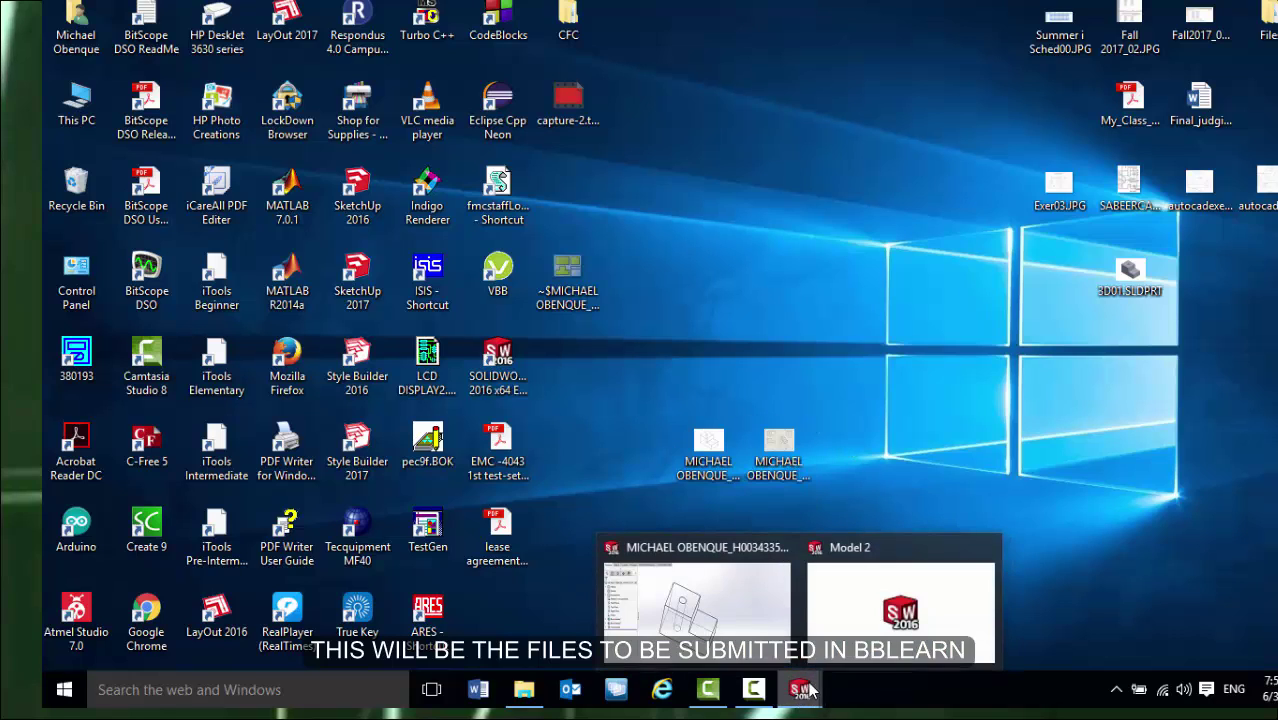
left_click(860, 589)
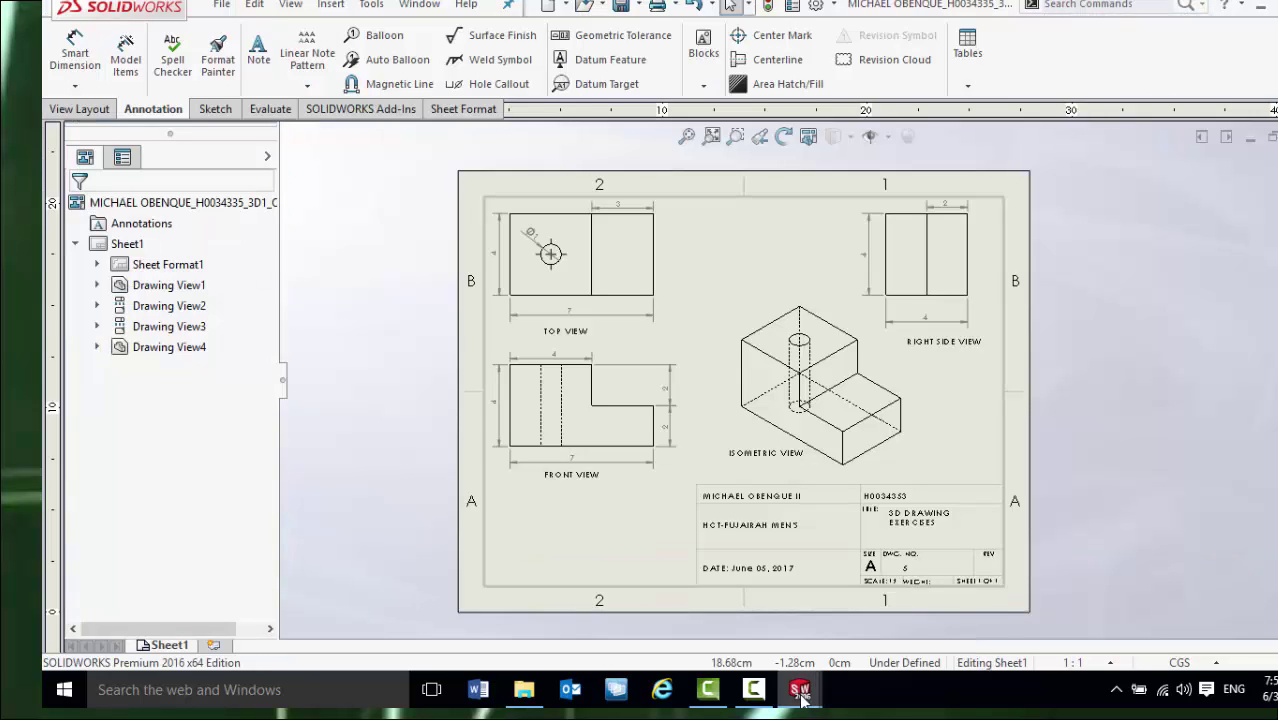
mouse_move(799, 690)
left_click(758, 632)
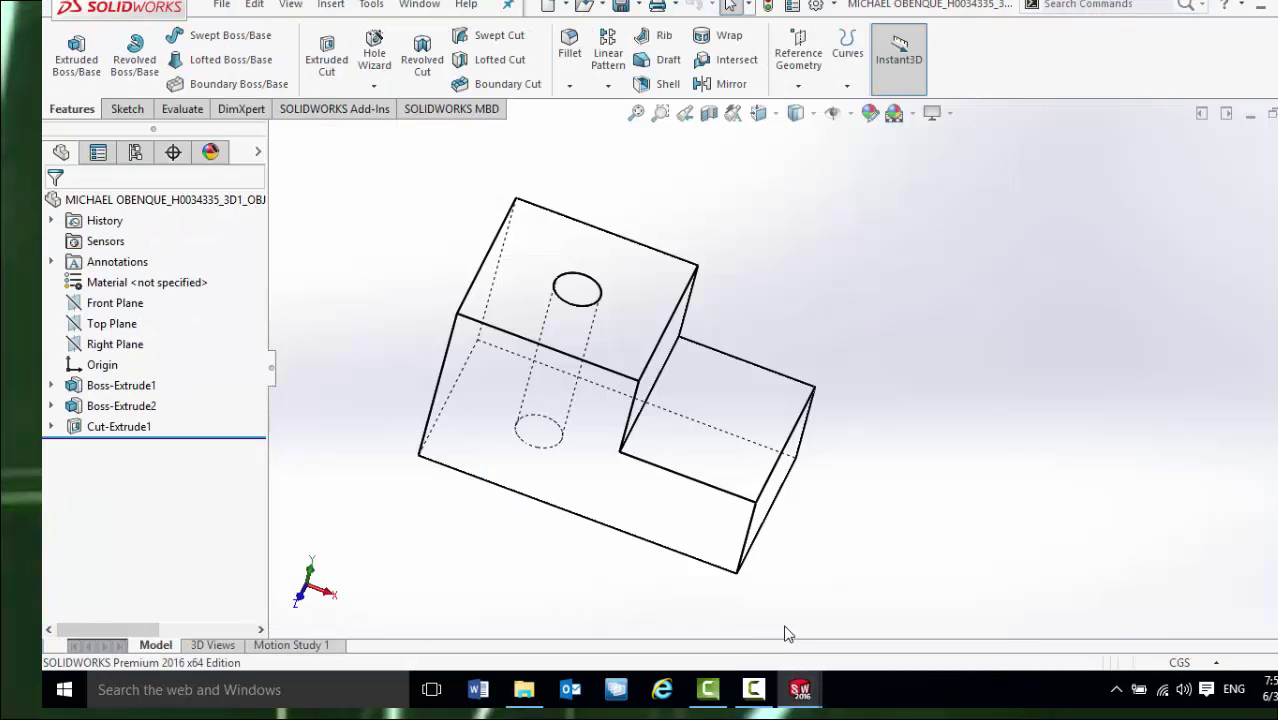